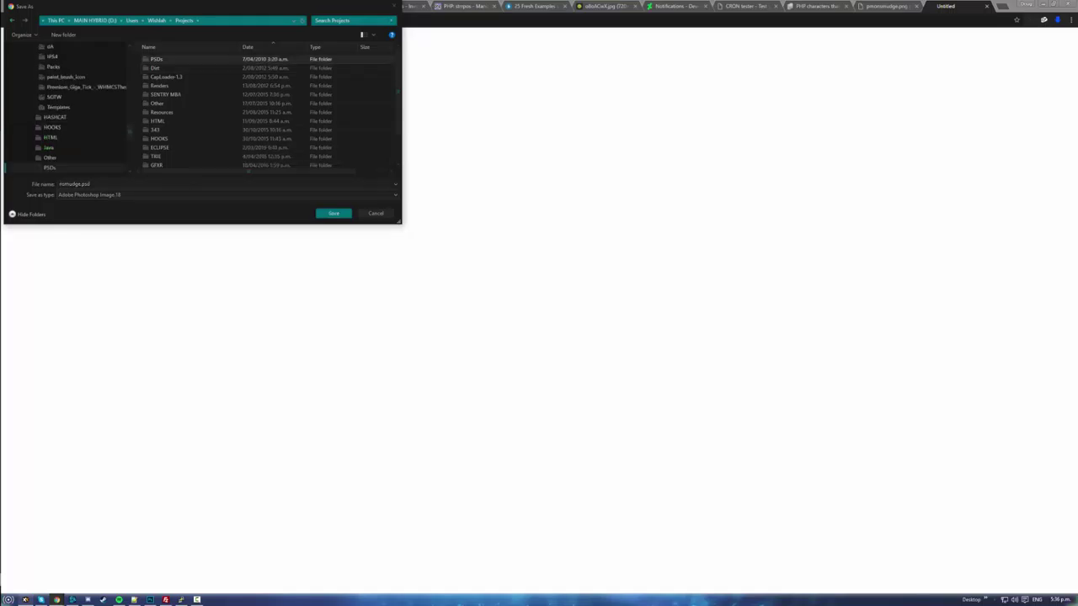
- Save the downloaded Photoshop file nsmudge.psd in the PSDs folder
left_click(334, 213)
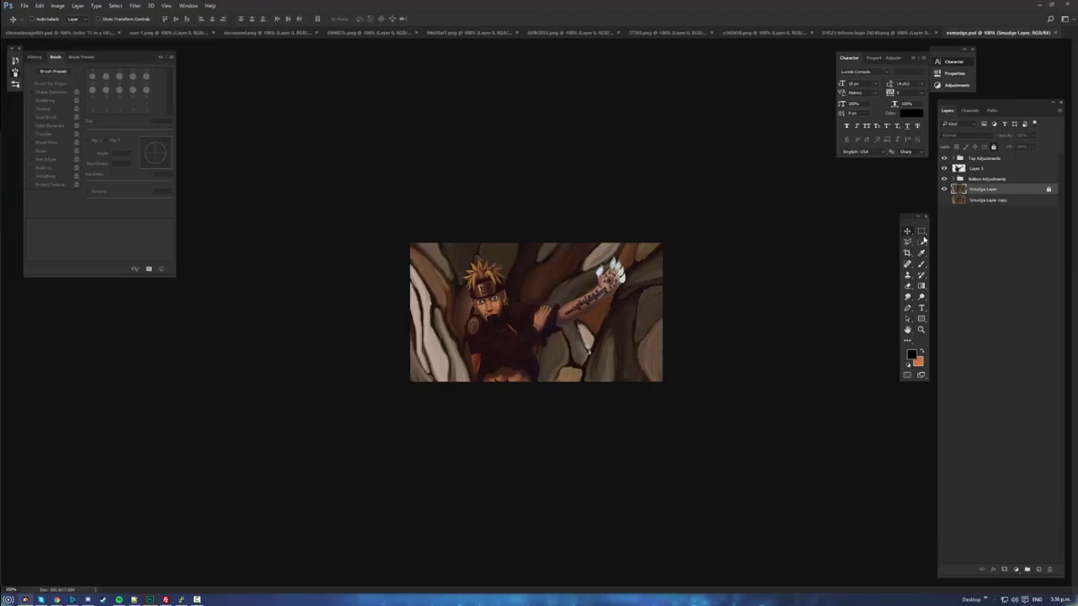
- Compare the image with and without Smudge Layer, and expand the Bottom Adjustments and Top Adjustments groups
left_click(944, 189)
left_click(944, 190)
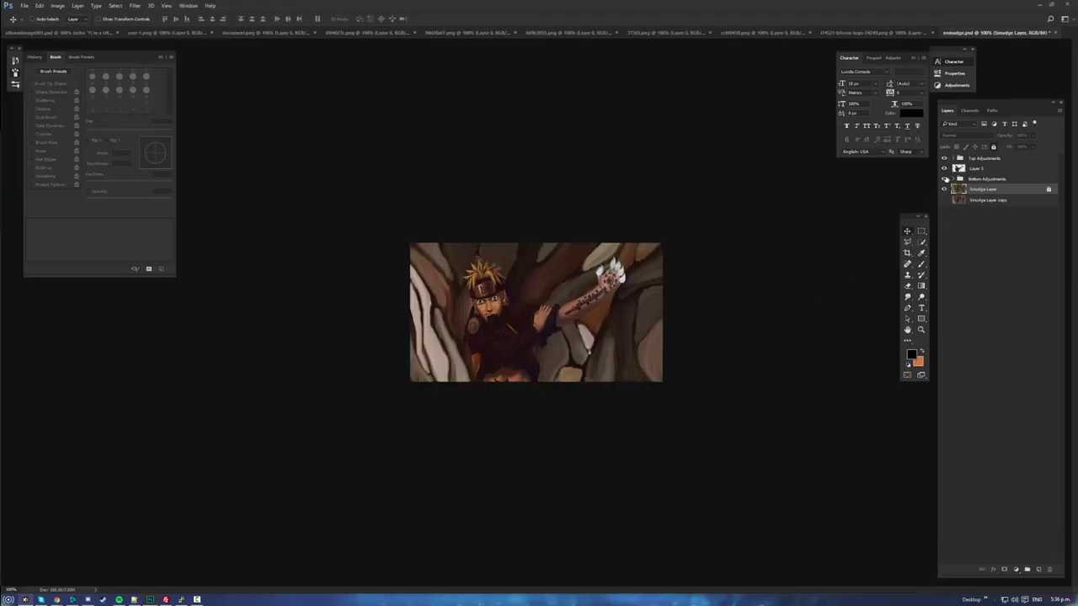
left_click(953, 180)
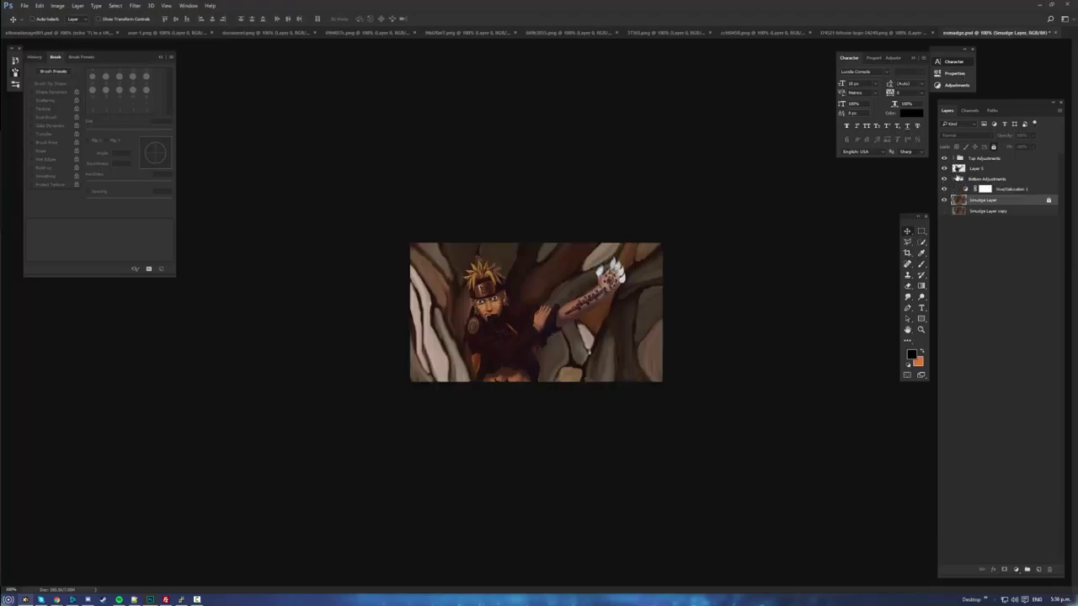
left_click(952, 159)
- Hide Top Adjustments, Layer 5 and Bottom Adjustments to examine Smudge Layer and Smudge Layer copy on their own
left_click(945, 159)
left_click(944, 213)
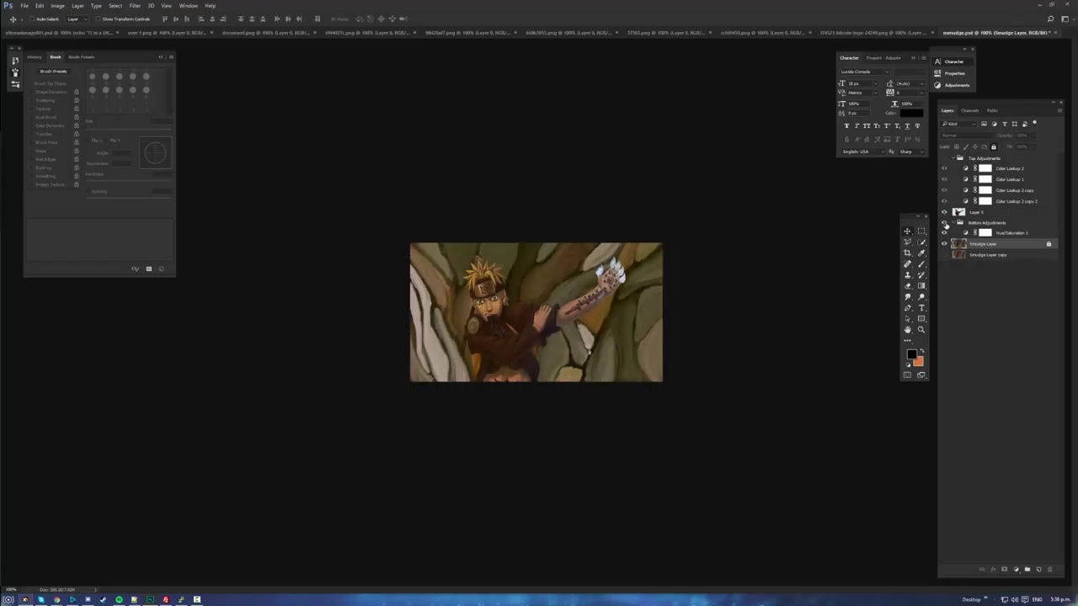
left_click(944, 223)
left_click(944, 244)
left_click(944, 244)
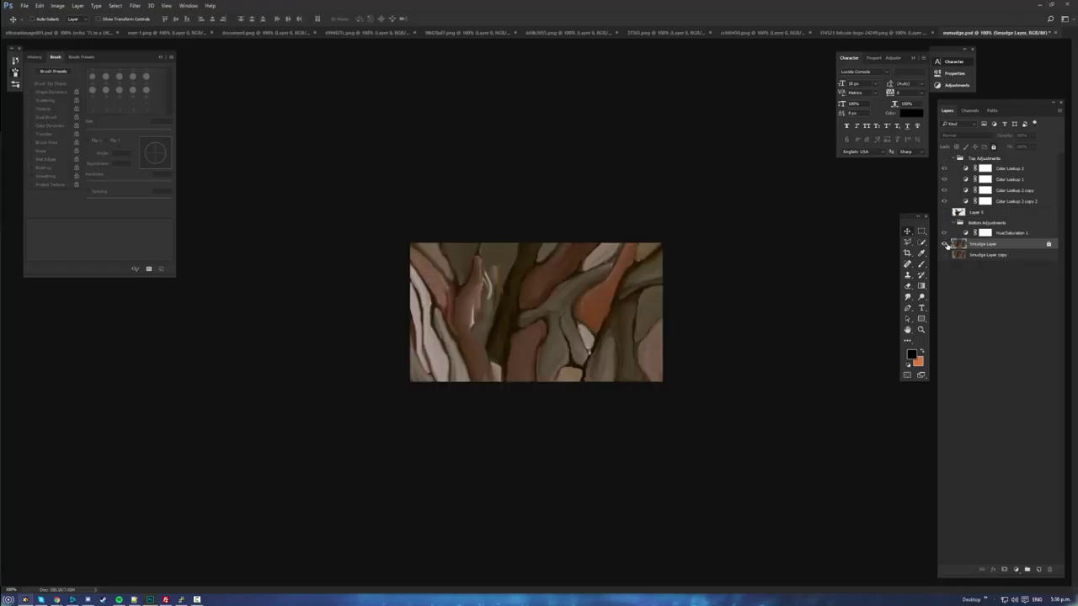
left_click(944, 245)
left_click(944, 254)
left_click(944, 255)
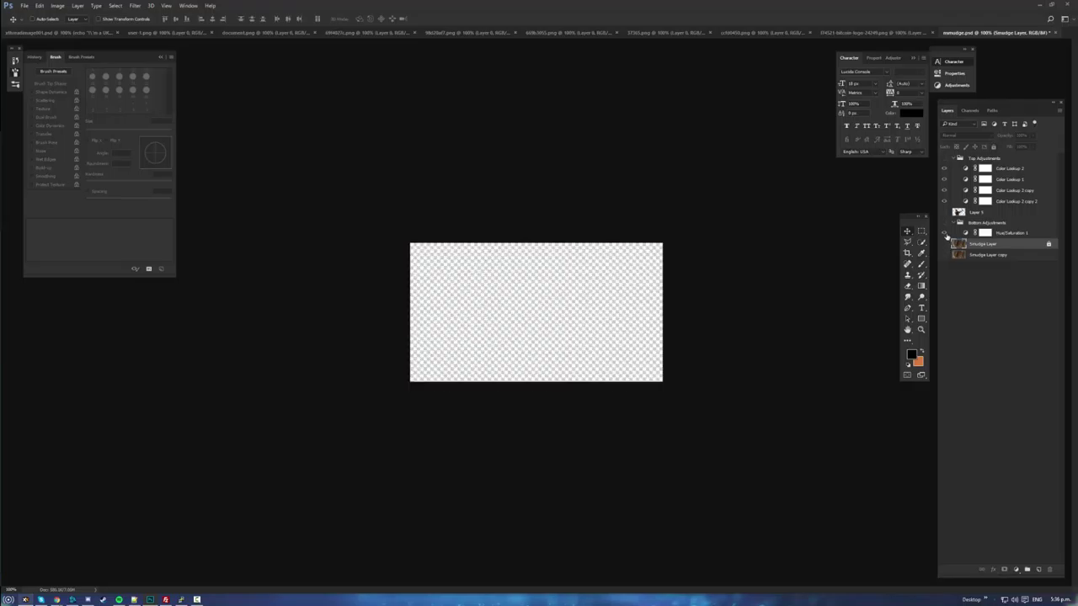
- Restore Smudge Layer, Bottom Adjustments, Layer 5 and Top Adjustments one by one, checking the effect and settings of Hue/Saturation 1
left_click(944, 243)
left_click(944, 224)
left_click(944, 233)
left_click(944, 234)
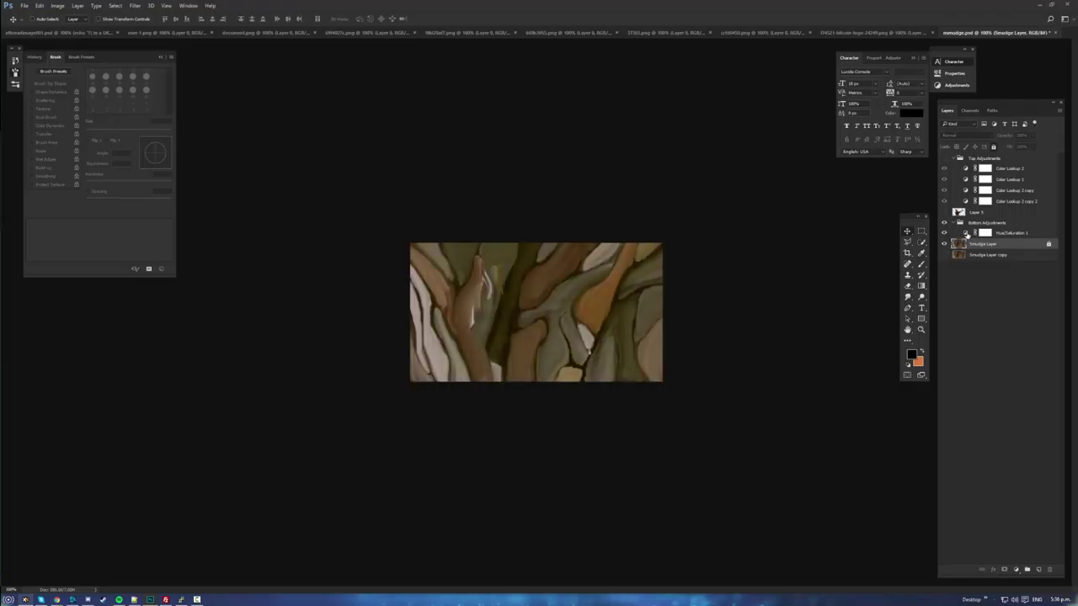
left_click(965, 233)
left_click(945, 212)
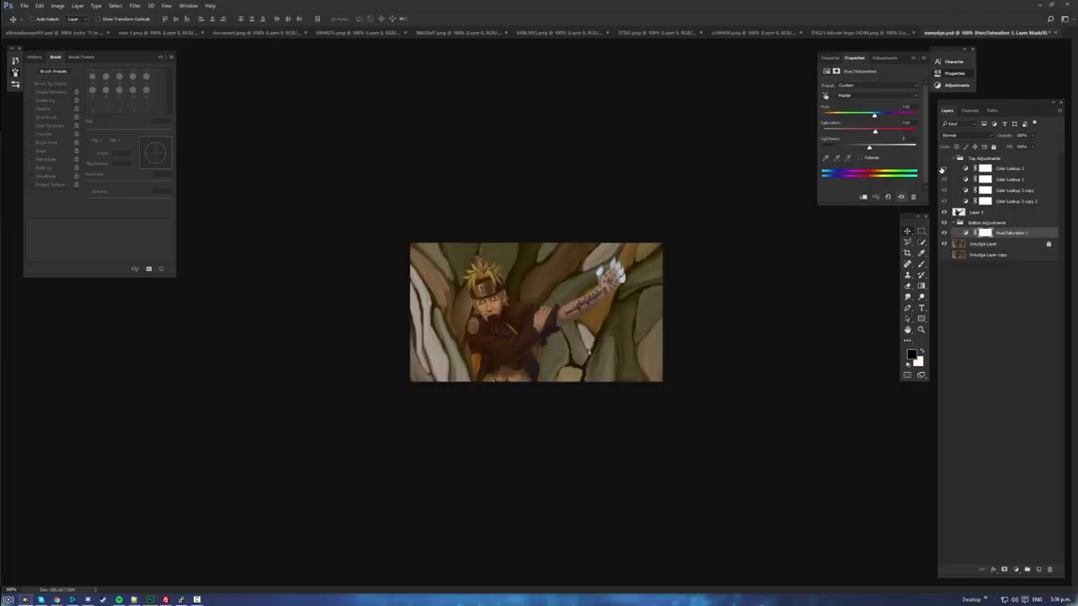
left_click(944, 159)
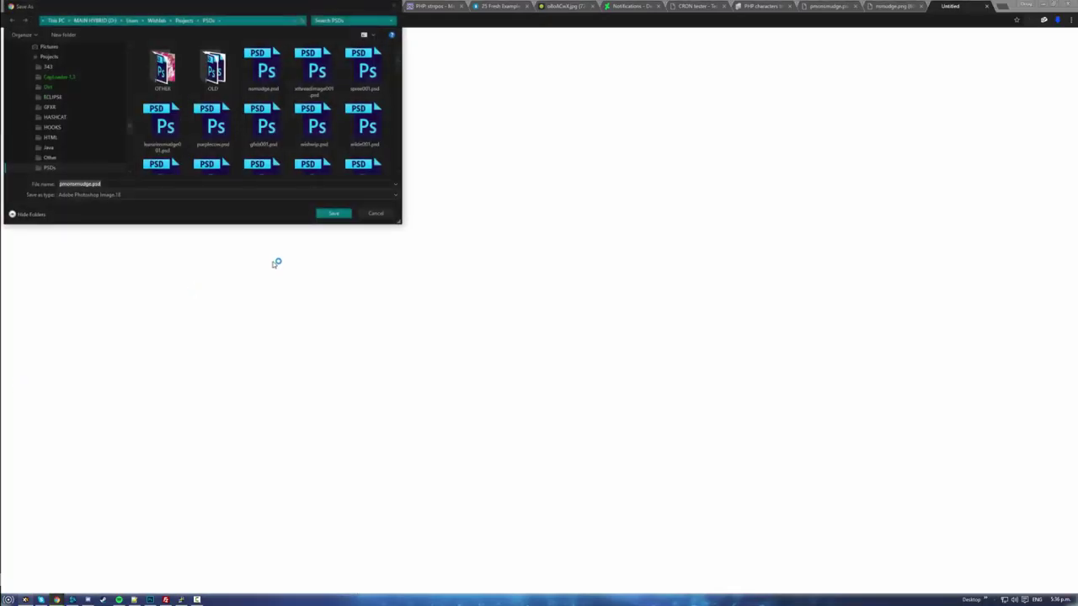
- Save pmonsmudge.psd in the PSDs folder and open the downloaded file in Photoshop
key("Return")
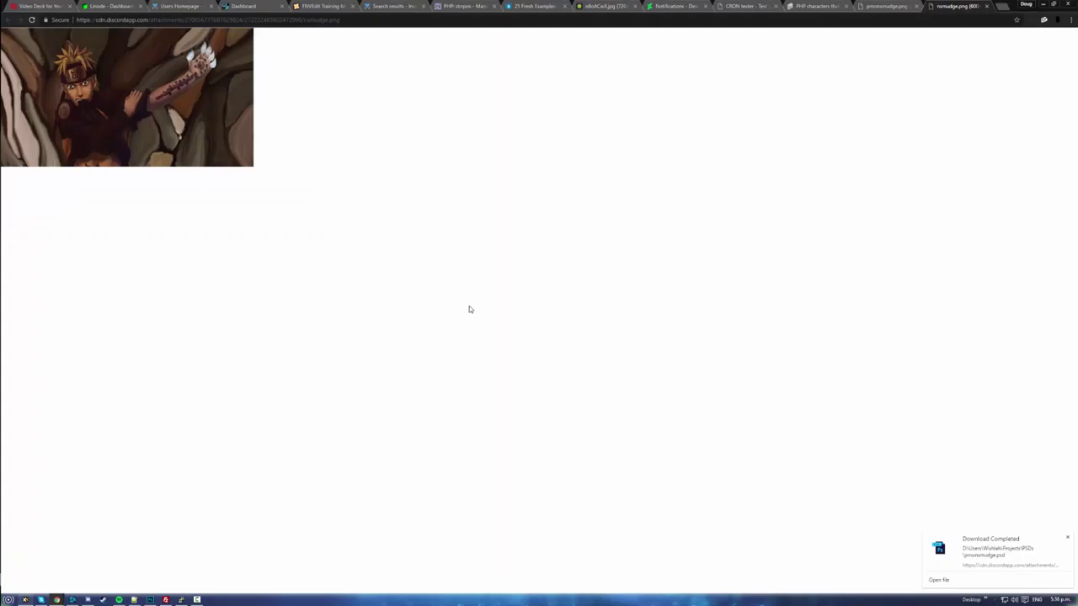
left_click(938, 580)
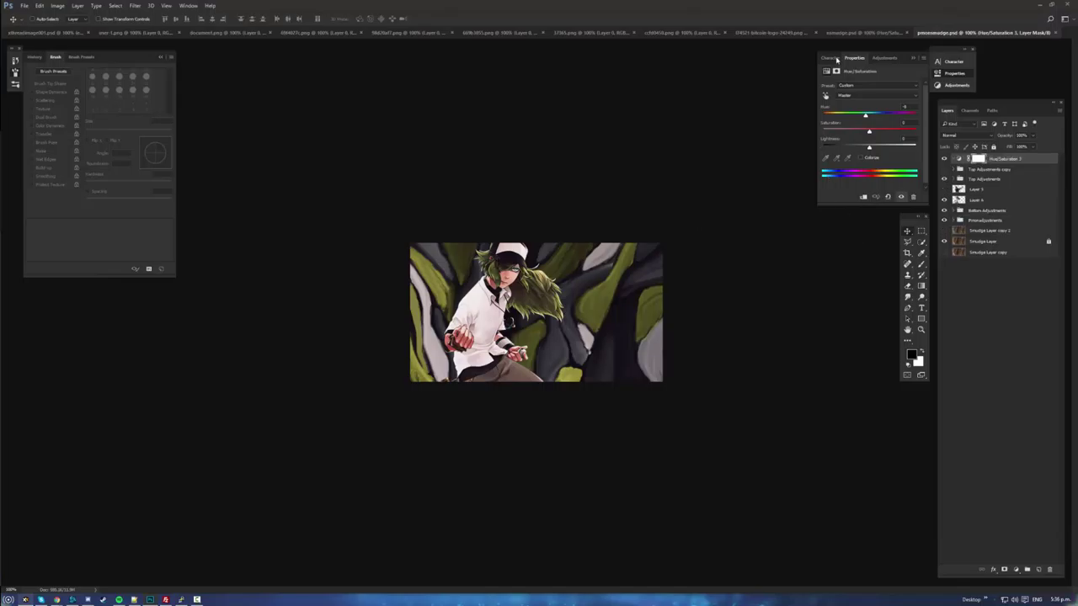
- Close the Bitcoin logo, PayPal logo, 37365.png and Twitter logo images
left_click(866, 34)
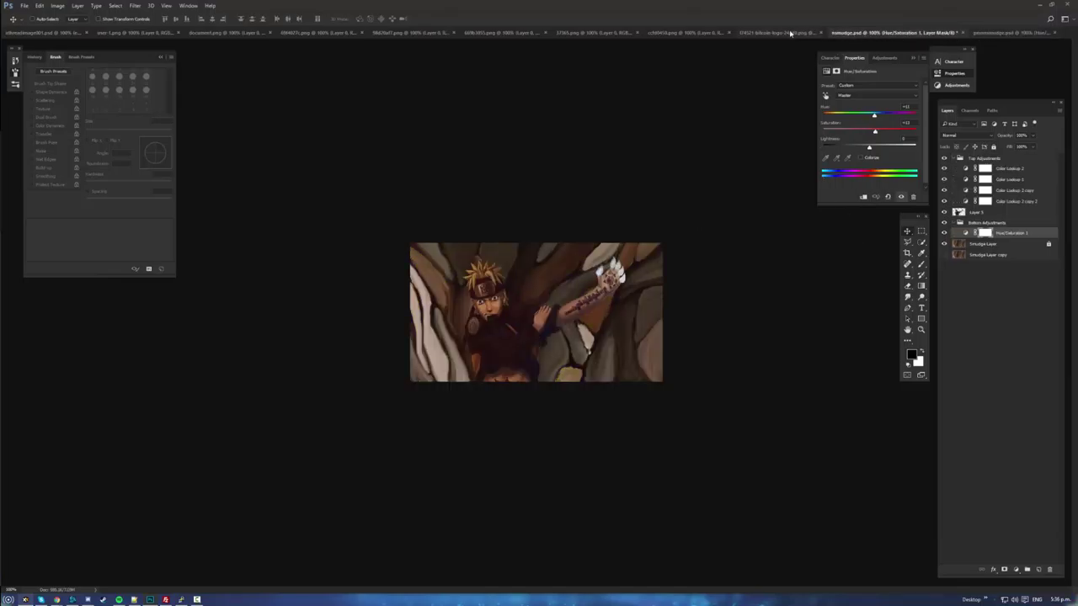
left_click(790, 32)
left_click(869, 33)
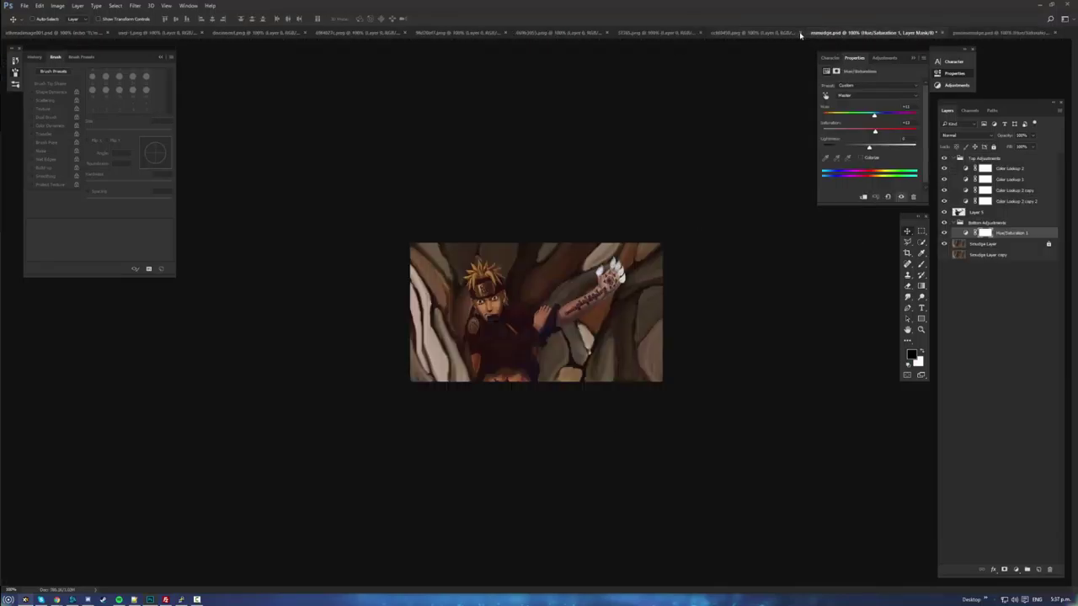
left_click(792, 34)
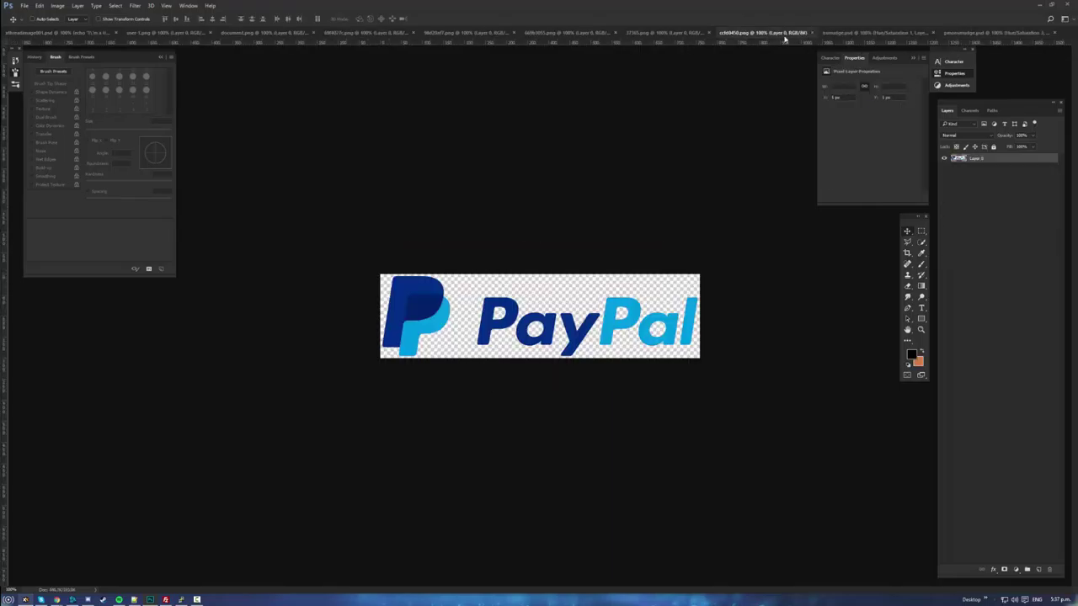
left_click(812, 33)
left_click(738, 34)
left_click(771, 34)
left_click(677, 35)
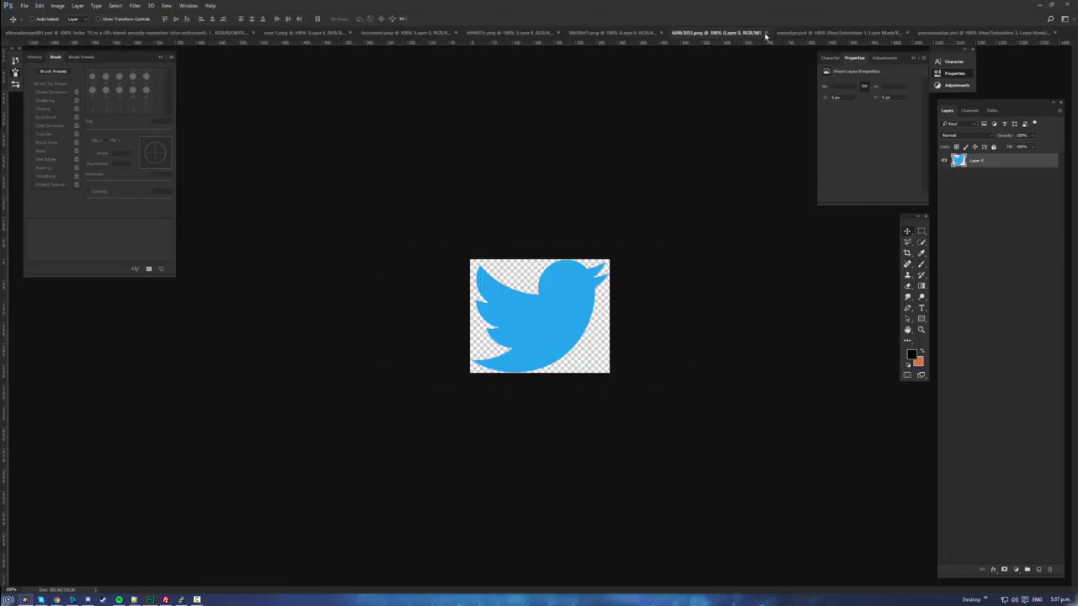
left_click(767, 34)
- Close the remaining logo and icon images through user-1.png, and save and close the security researcher page design
left_click(640, 34)
left_click(669, 33)
left_click(539, 34)
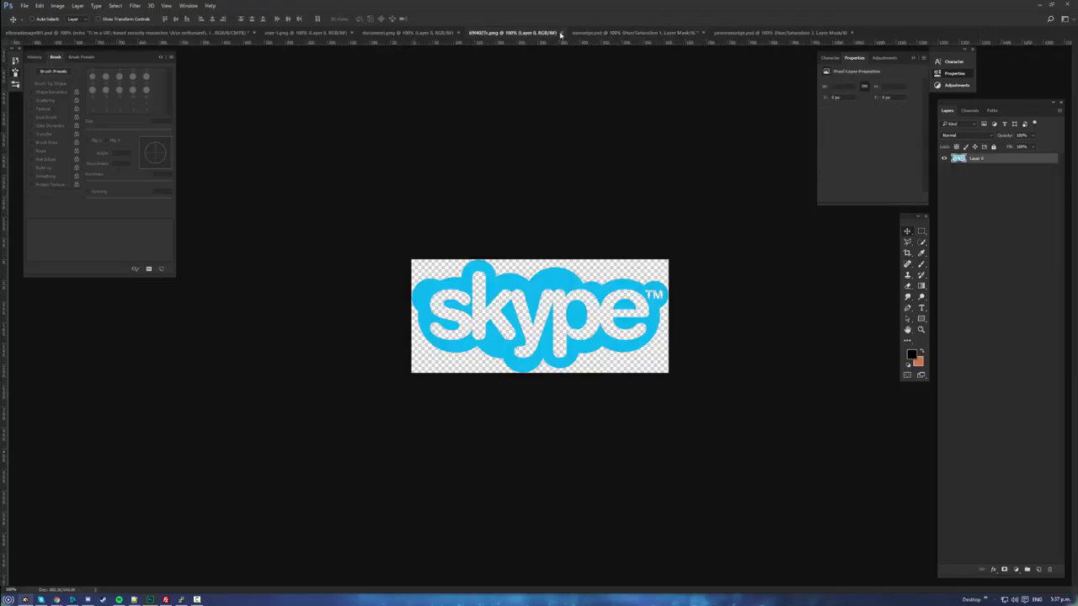
left_click(562, 34)
left_click(436, 34)
left_click(458, 34)
left_click(337, 34)
left_click(351, 34)
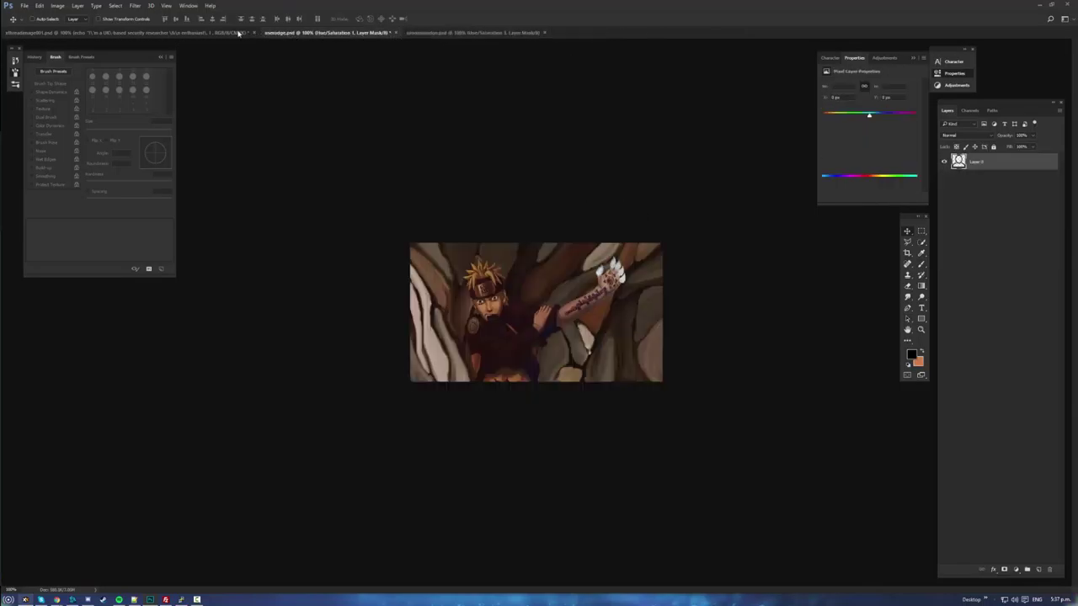
left_click(239, 32)
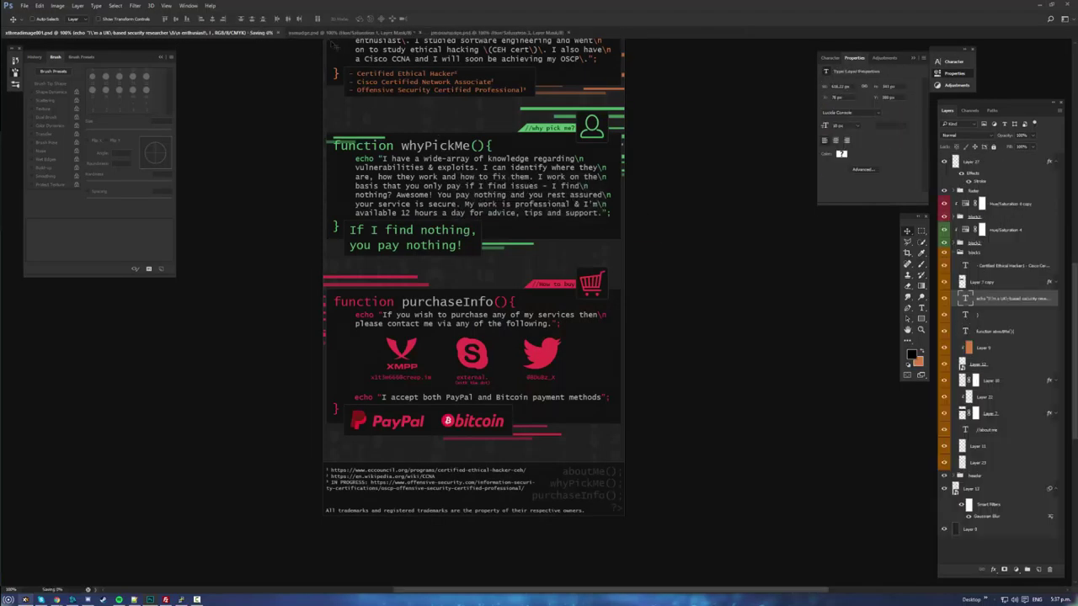
key("ctrl+w")
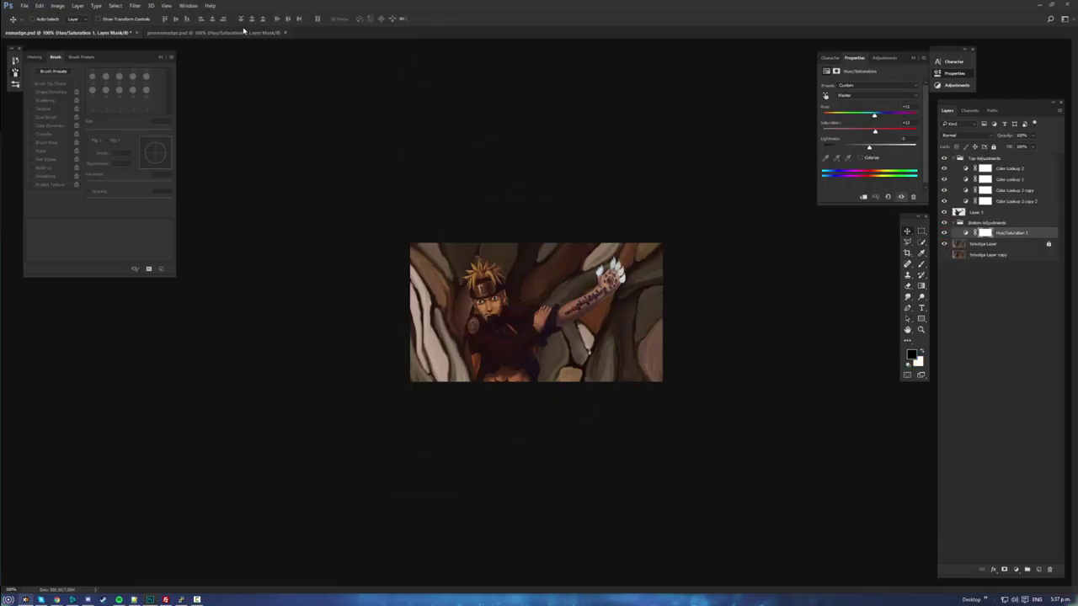
- Delete the hidden Layer 5 from pmonsmudge.psd after previewing it and the Top Adjustments copy group
left_click(244, 32)
left_click(946, 170)
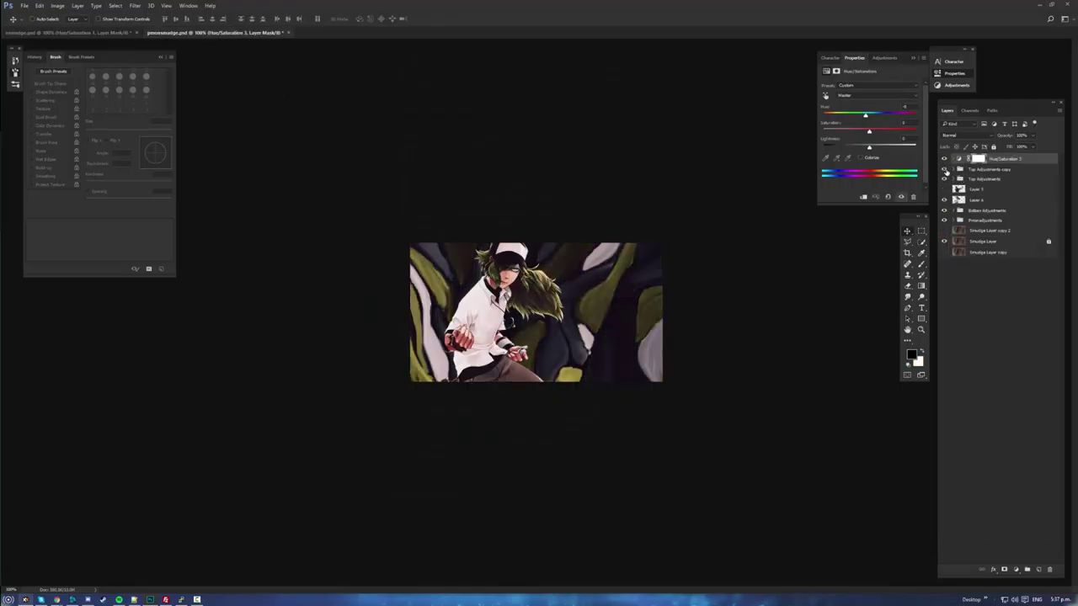
left_click(946, 191)
left_click(946, 191)
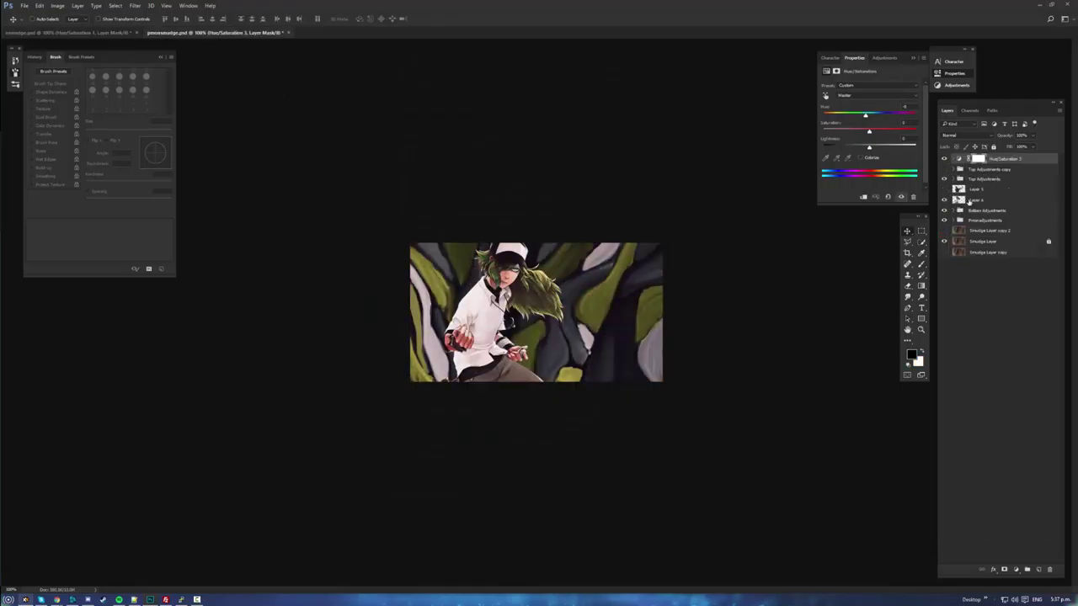
left_click(999, 191)
key("Delete")
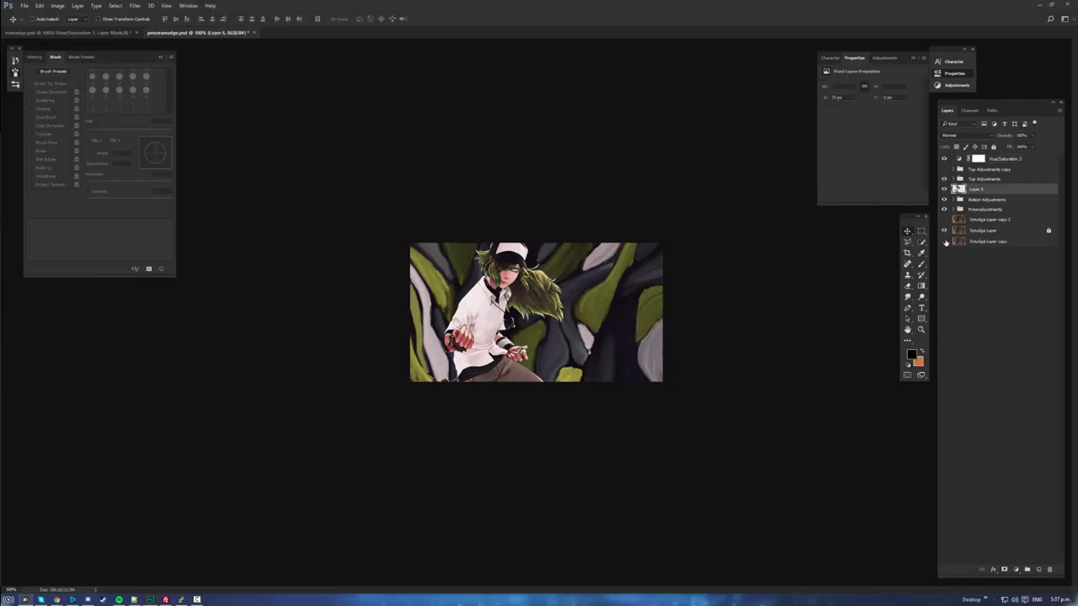
- Hide the Hue/Saturation 3 layer and delete the duplicate Top Adjustments copy group
left_click(944, 242)
left_click(942, 160)
left_click(954, 169)
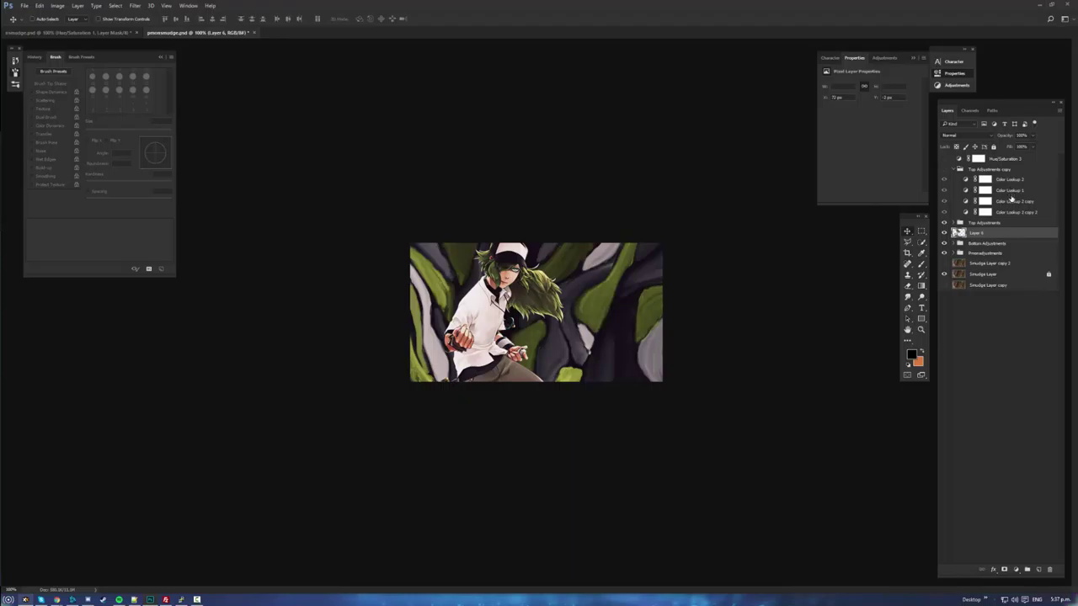
left_click(954, 222)
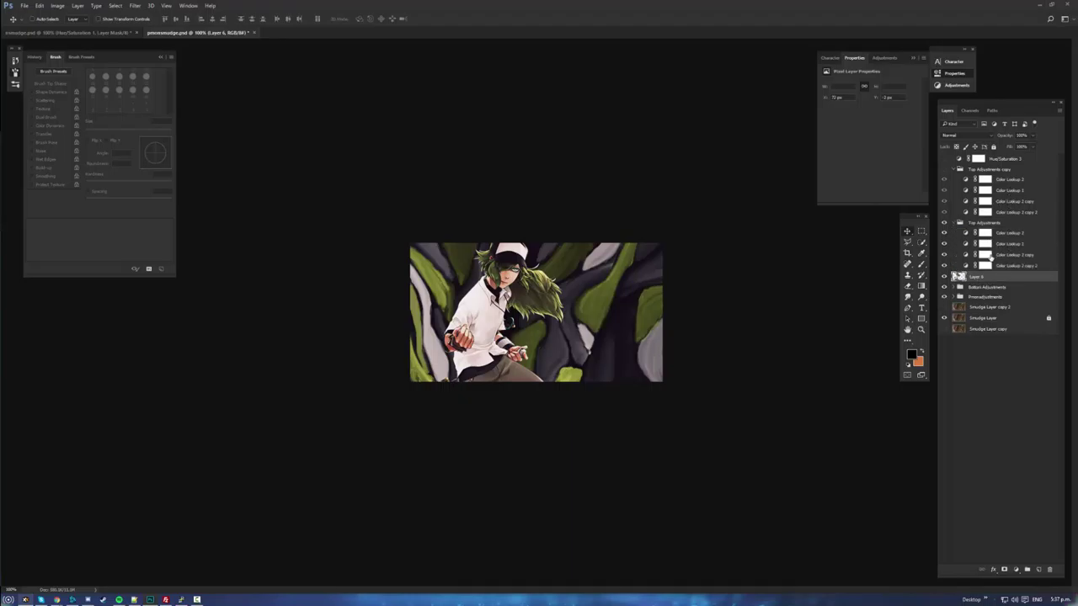
left_click(994, 171)
key("Delete")
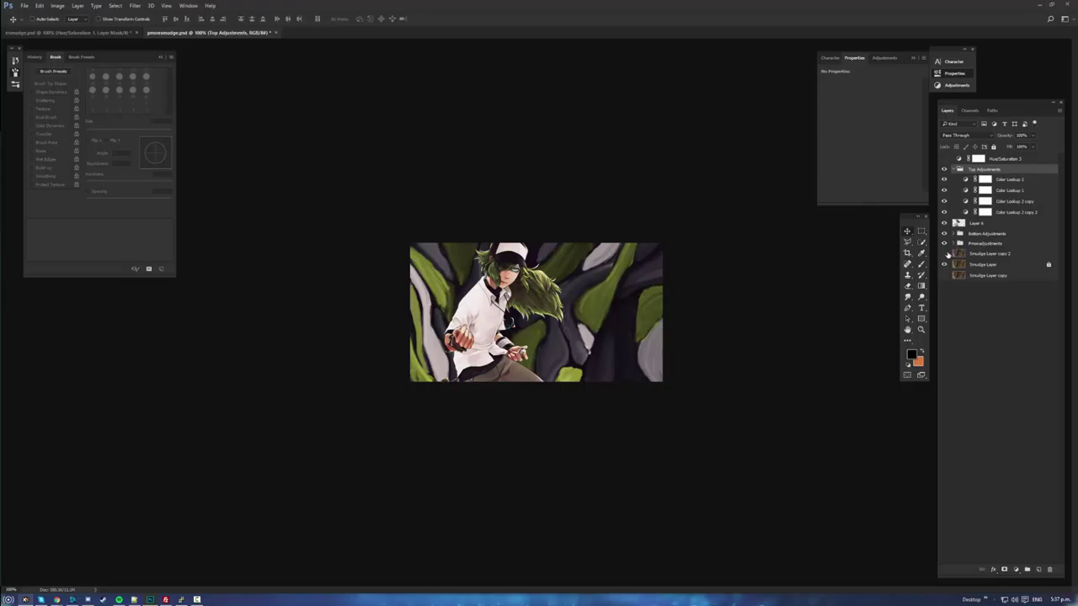
- Isolate the base Smudge Layer and delete both Smudge Layer copy and Smudge Layer copy 2
left_click(944, 264, "alt")
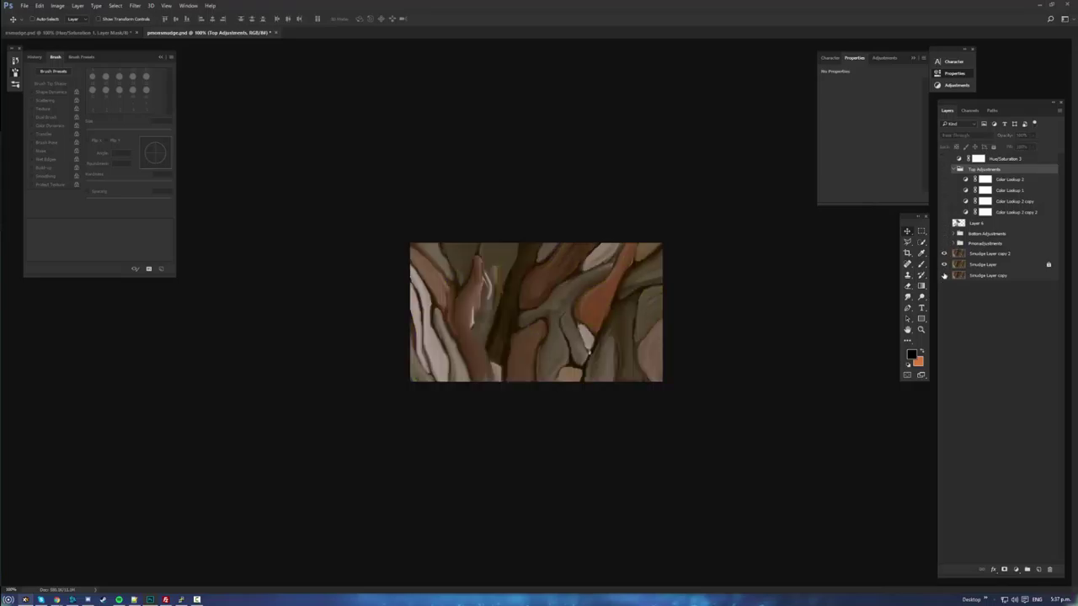
left_click(992, 256)
left_click(990, 274)
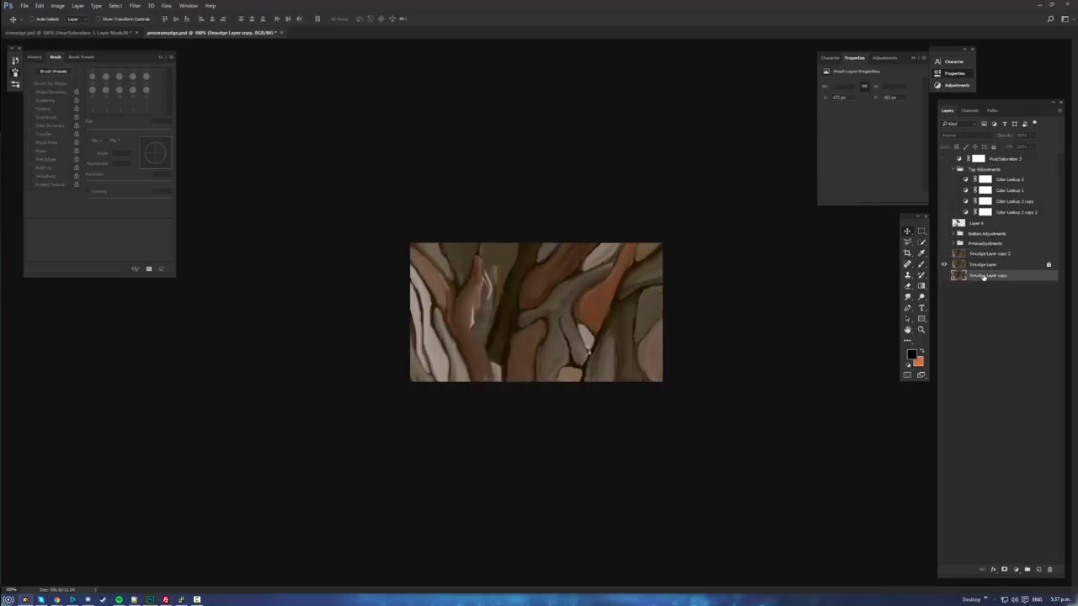
key("Delete")
left_click(982, 256)
key("Delete")
- Preview the effect of the Pmonadjustments group on the smudged background and expand the group
left_click(944, 244)
left_click(944, 244)
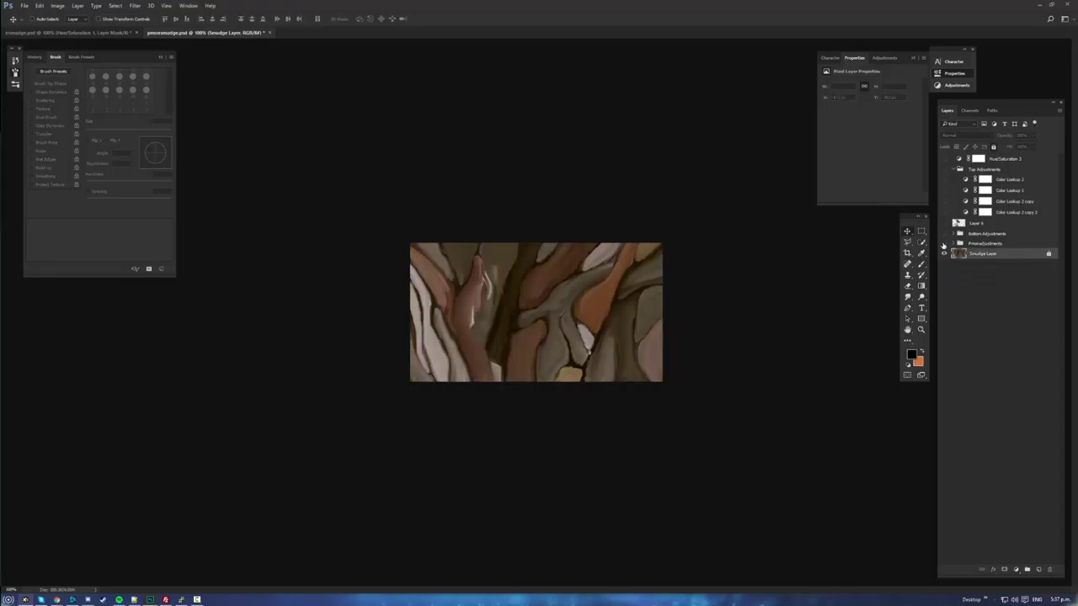
left_click(944, 245)
left_click(945, 244)
left_click(954, 244)
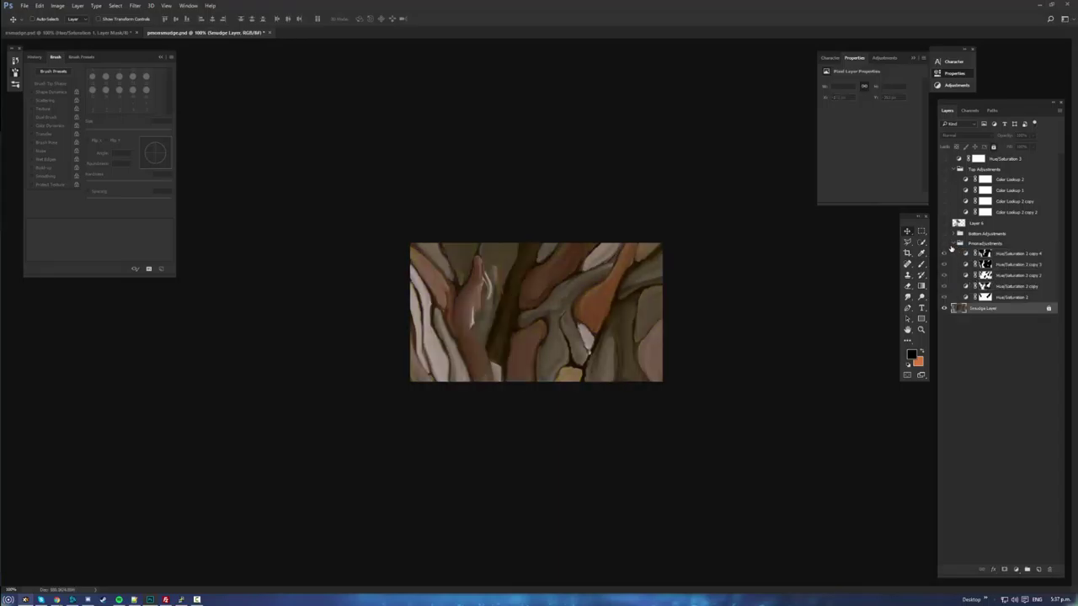
- Isolate Hue/Saturation 2 in the Pmonadjustments group to examine its colorize settings and its effect on the background
left_click(945, 245)
left_click(944, 296)
left_click(944, 296)
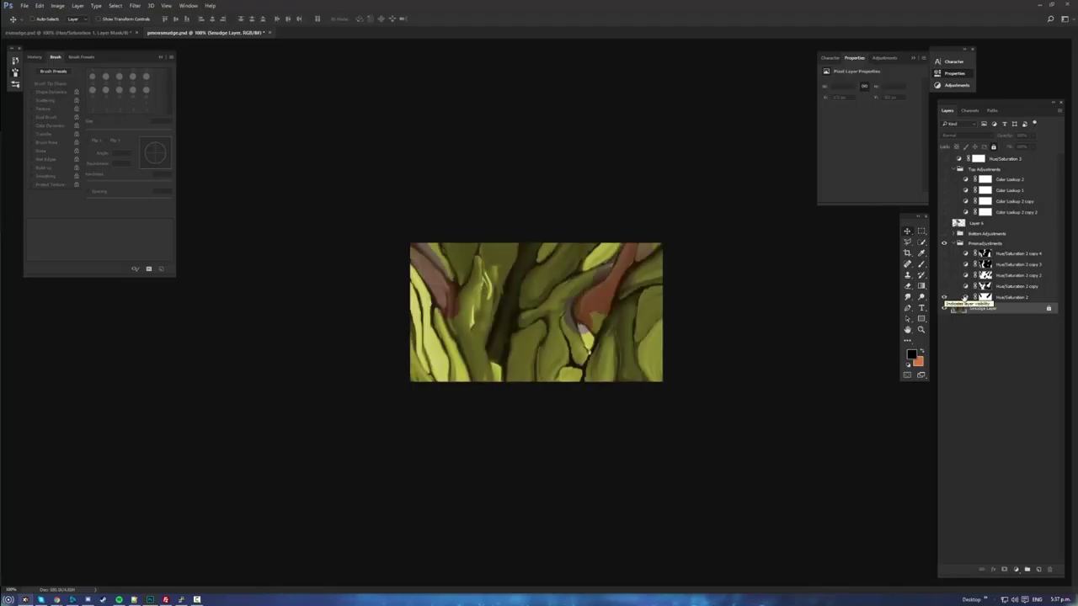
left_click(965, 298)
left_click(943, 297)
left_click(944, 297)
left_click(944, 297)
left_click(944, 297)
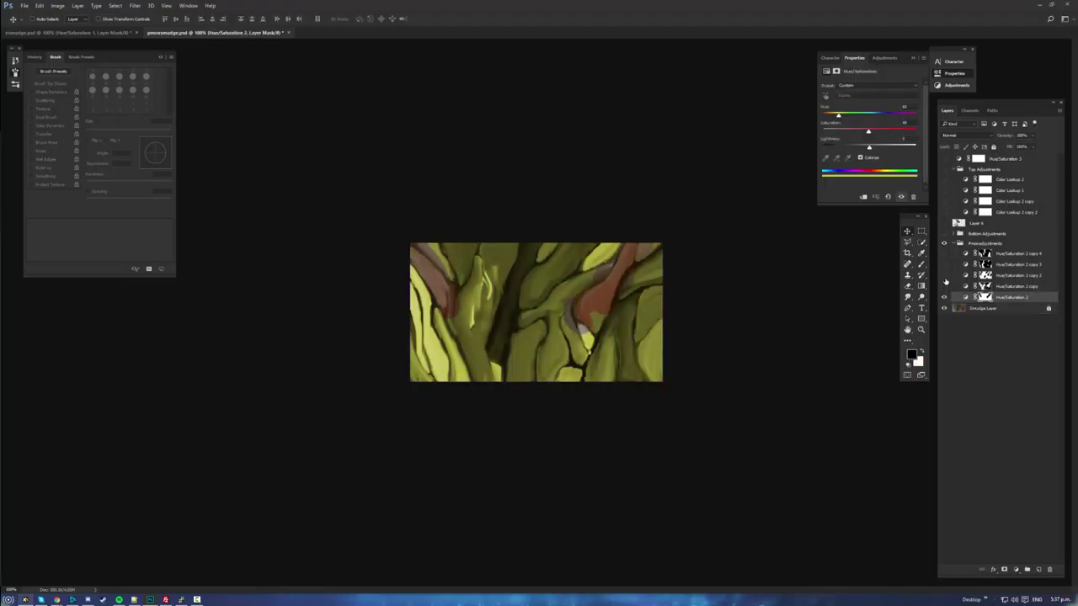
- Examine how each Hue/Saturation 2 copy in the Pmonadjustments group recolors the smudged background
left_click(944, 287)
left_click(945, 276)
left_click(944, 276)
left_click(944, 287)
left_click(944, 286)
left_click(944, 277)
left_click(944, 281)
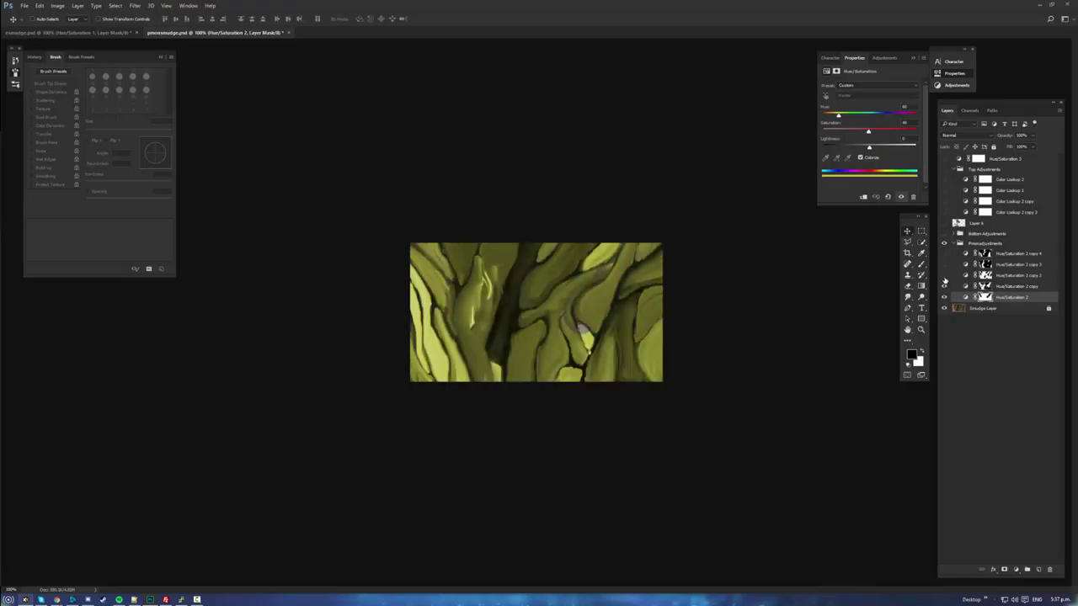
left_click(944, 281)
left_click(944, 264)
left_click(943, 254)
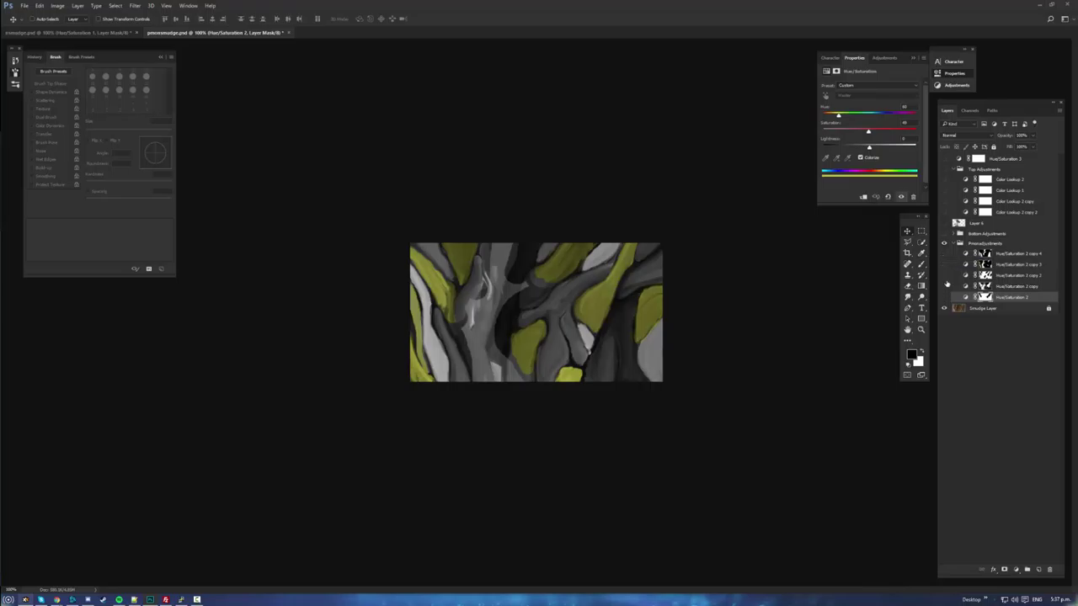
- Preview the background with the Hue/Saturation 2 layers hidden, and show and expand the Bottom Adjustments group
left_click(944, 244)
left_click(951, 244)
left_click(944, 243)
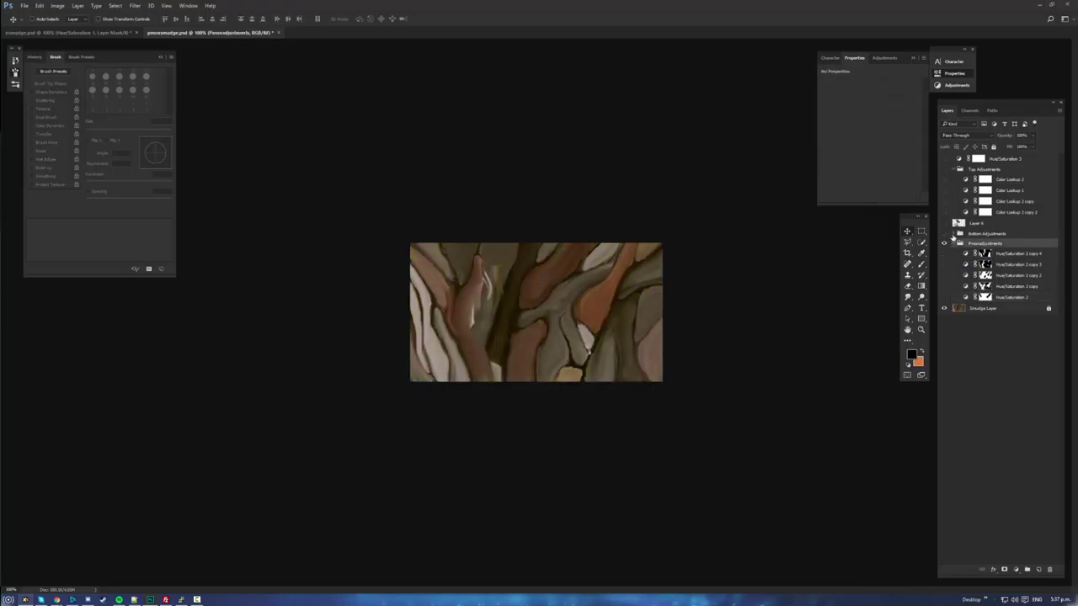
left_click(944, 233)
left_click(954, 234)
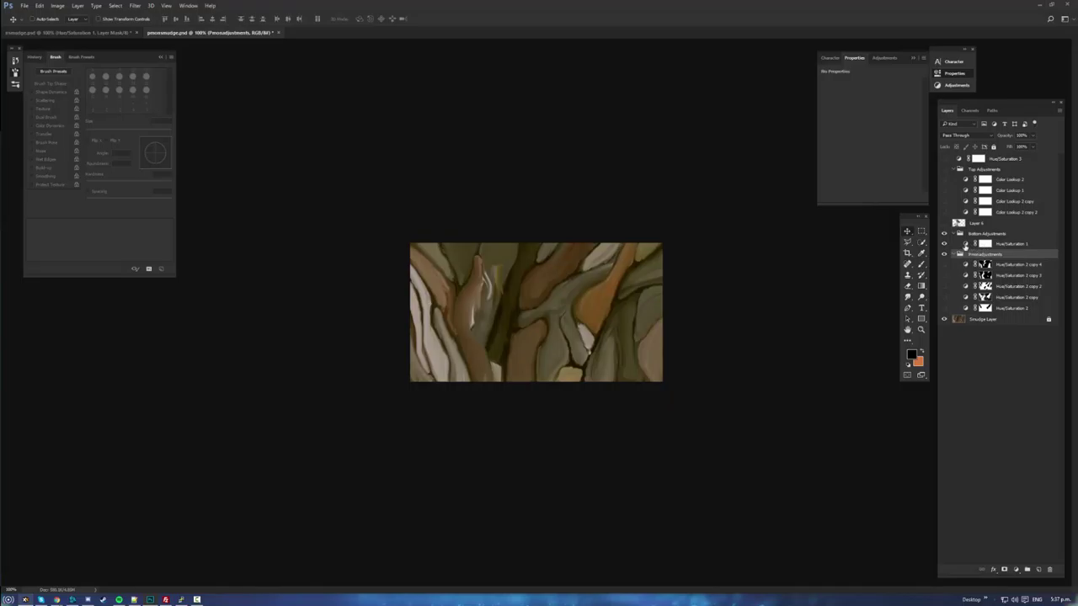
- Examine the Hue/Saturation 1 settings, and preview the artwork with Bottom Adjustments hidden, with and without the Layer 6 character
left_click(965, 244)
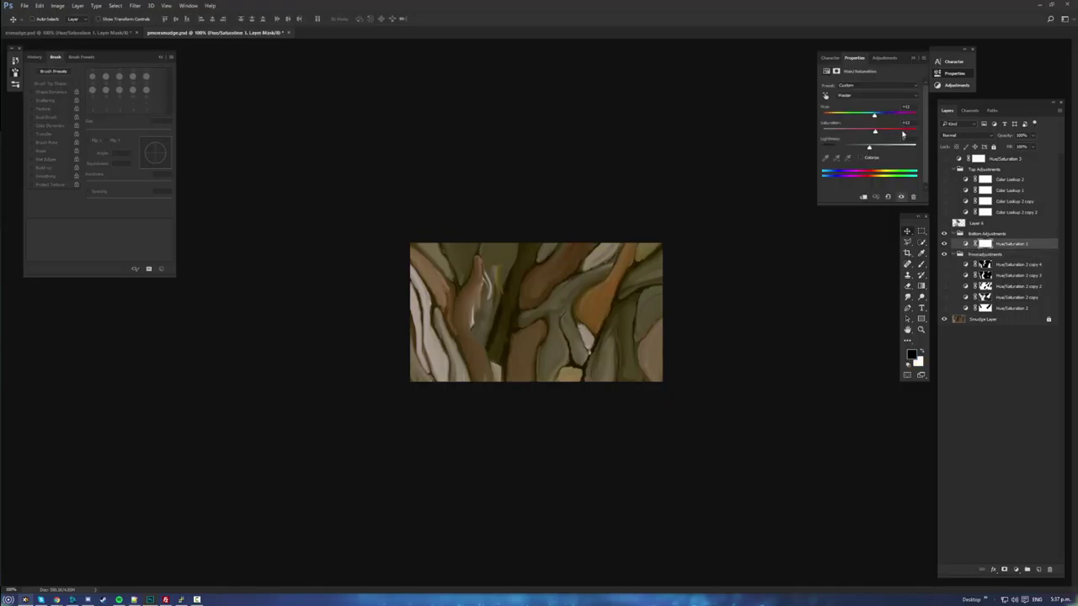
left_click(944, 233)
left_click(944, 223)
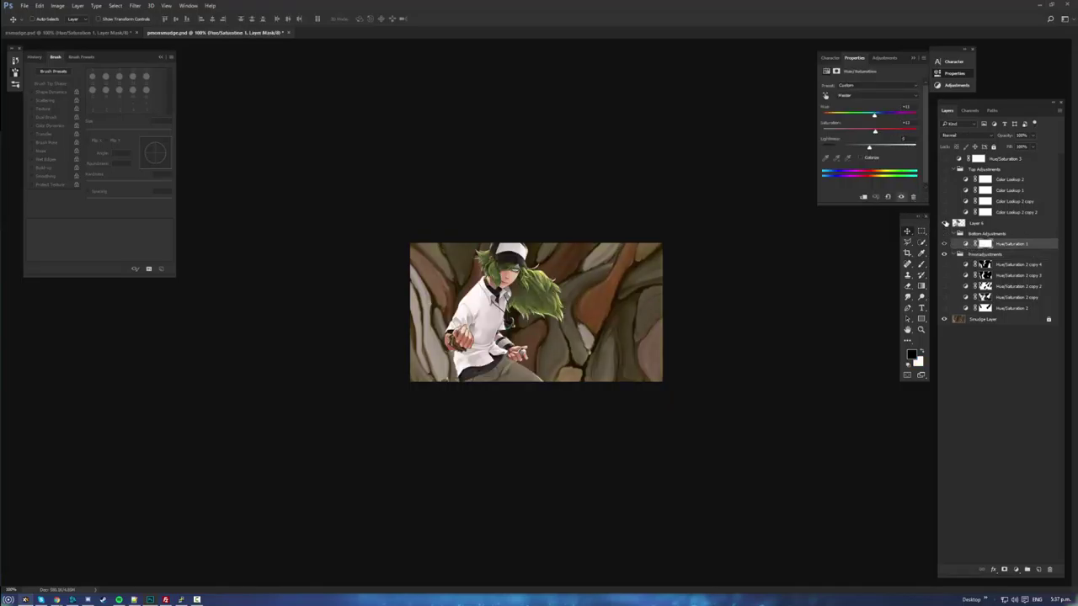
left_click(944, 223)
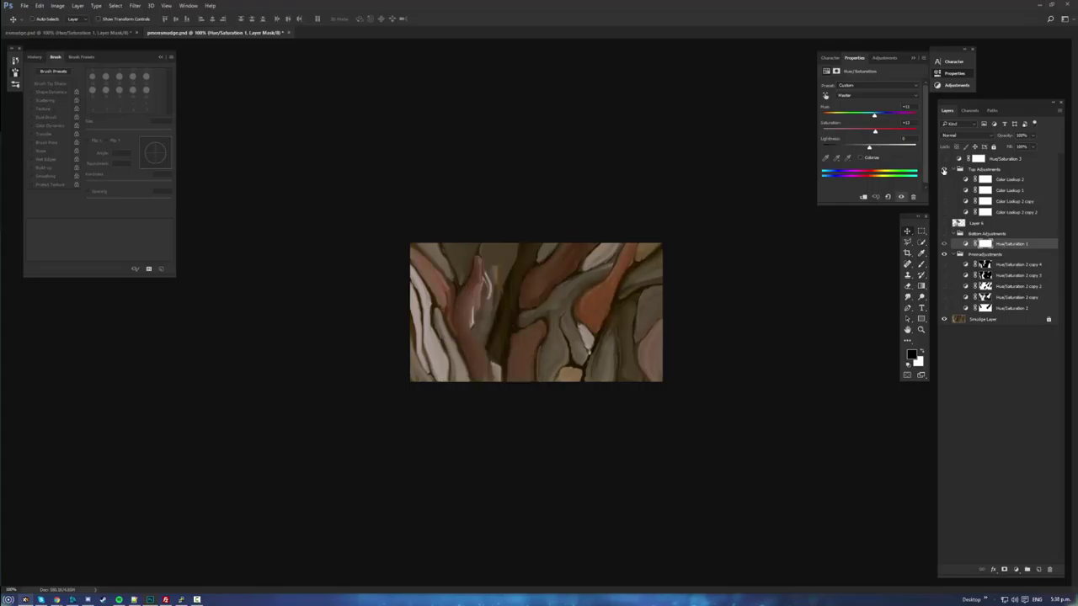
- Preview the Top Adjustments group with its four Color Lookup layers visible and examine the settings of each one
left_click(944, 192)
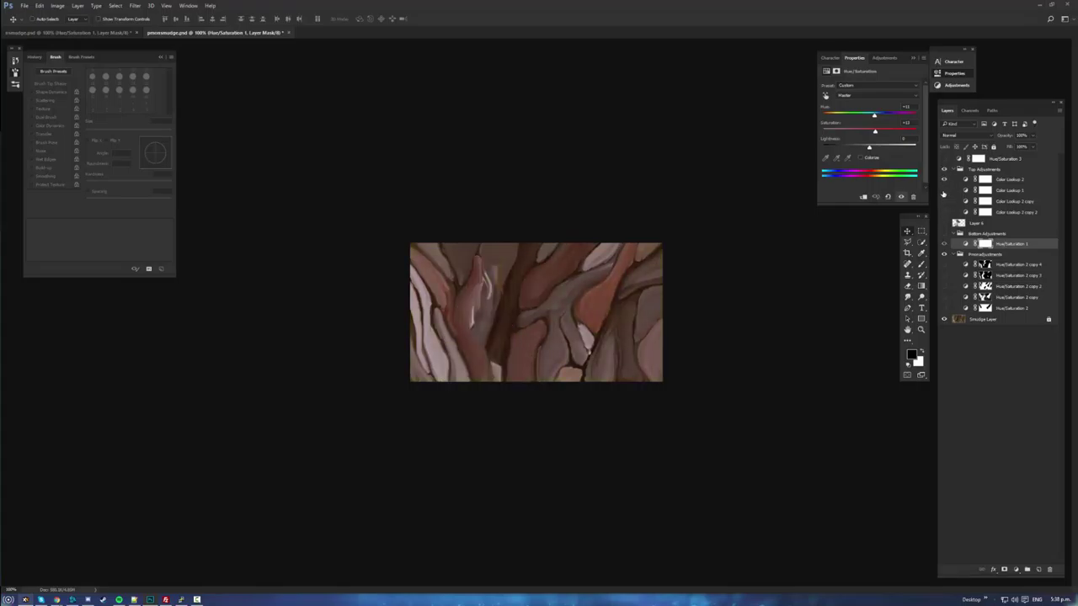
left_click(944, 191)
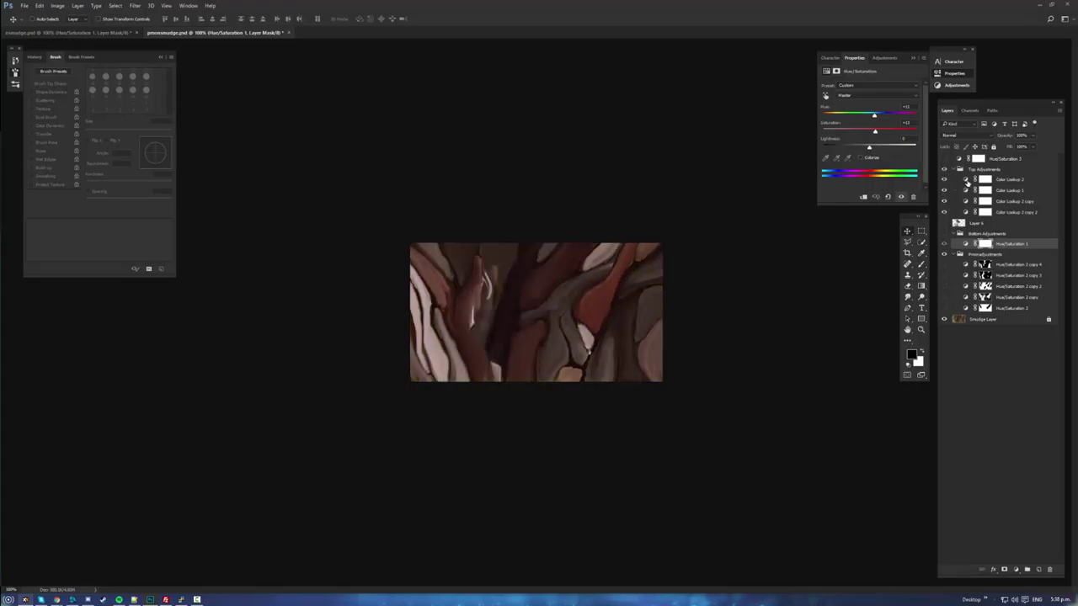
left_click(967, 181)
left_click(967, 192)
left_click(967, 203)
left_click(966, 214)
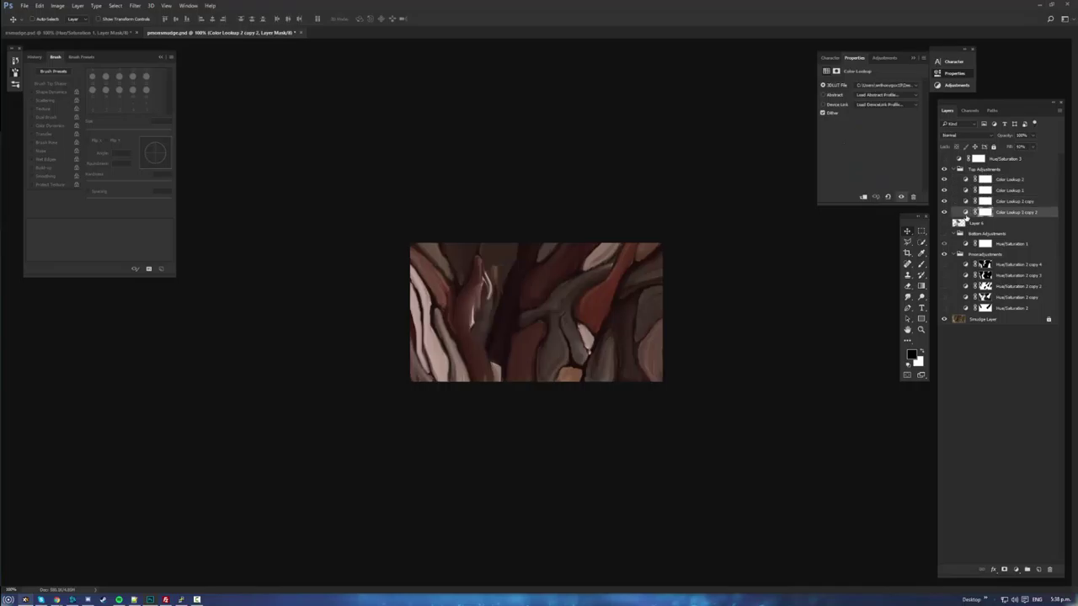
left_click(945, 170)
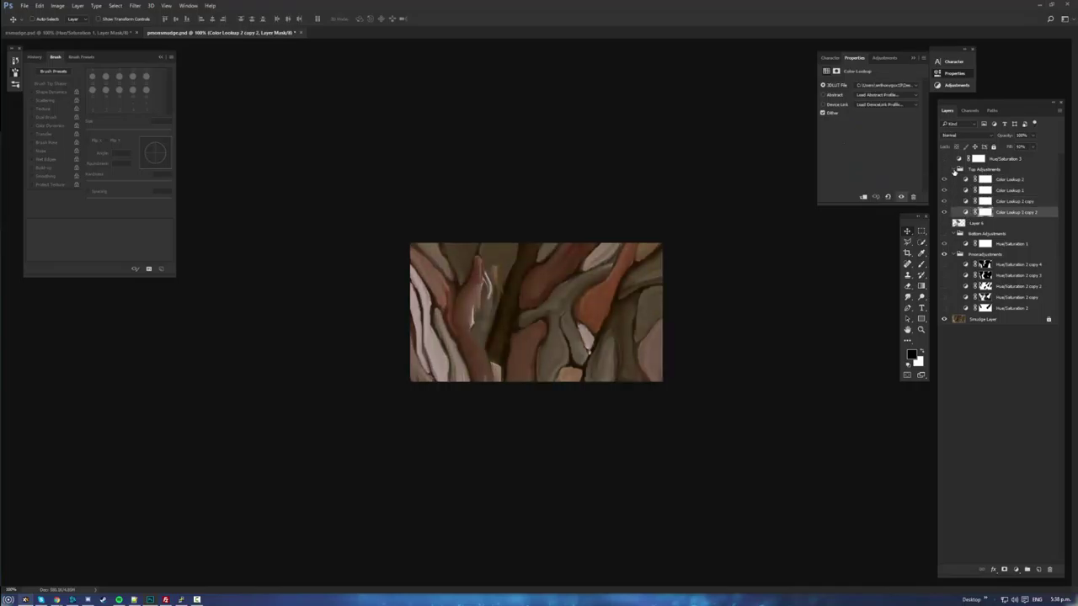
- Collapse the Top Adjustments, Pmonadjustments and Bottom Adjustments groups, toggling Hue/Saturation 1 to check its effect
left_click(953, 171)
left_click(954, 170)
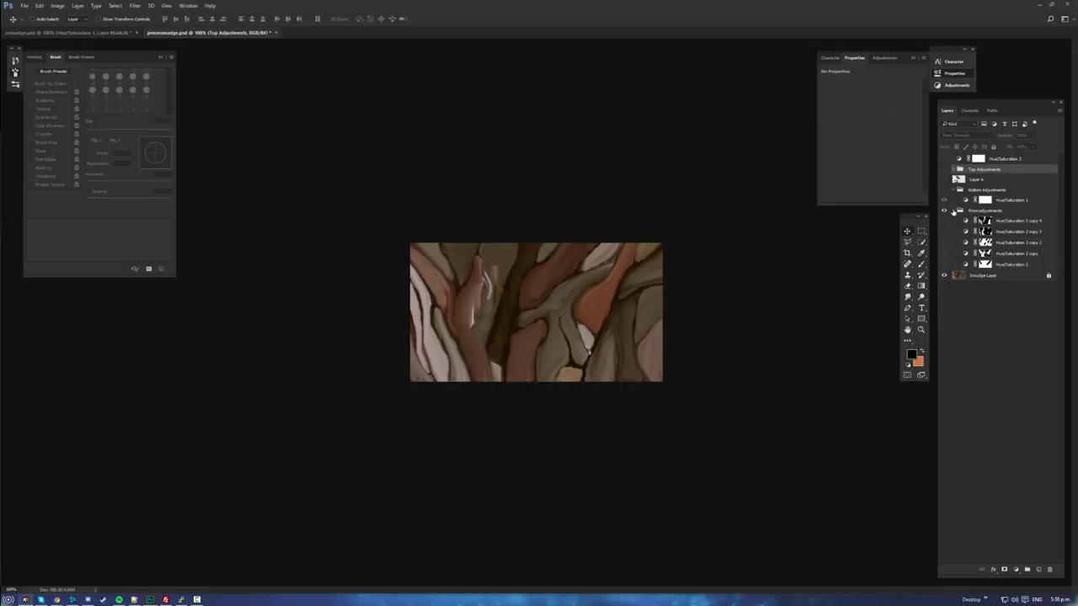
left_click(954, 210)
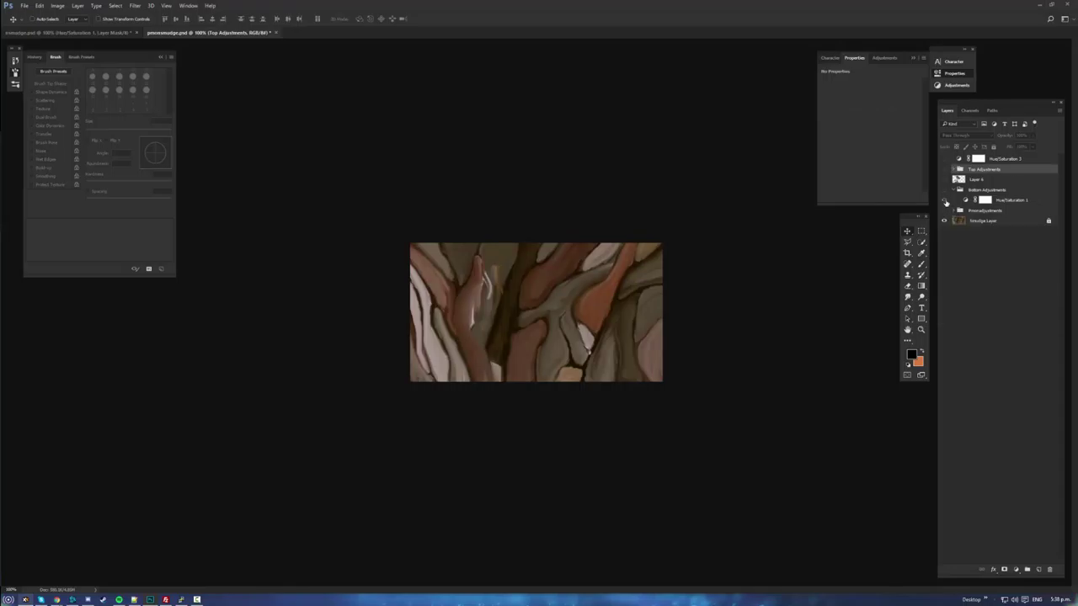
left_click(944, 201)
left_click(944, 201)
left_click(951, 190)
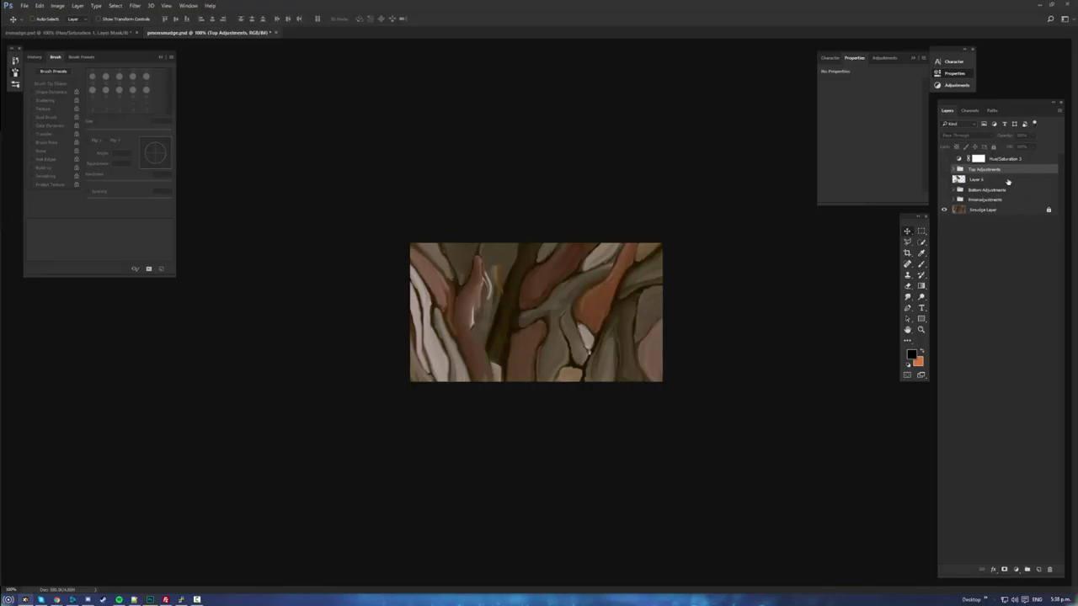
- Group all layers above the Smudge Layer into a group named "old" with a red color label
left_click(999, 204, "shift")
key("ctrl+g")
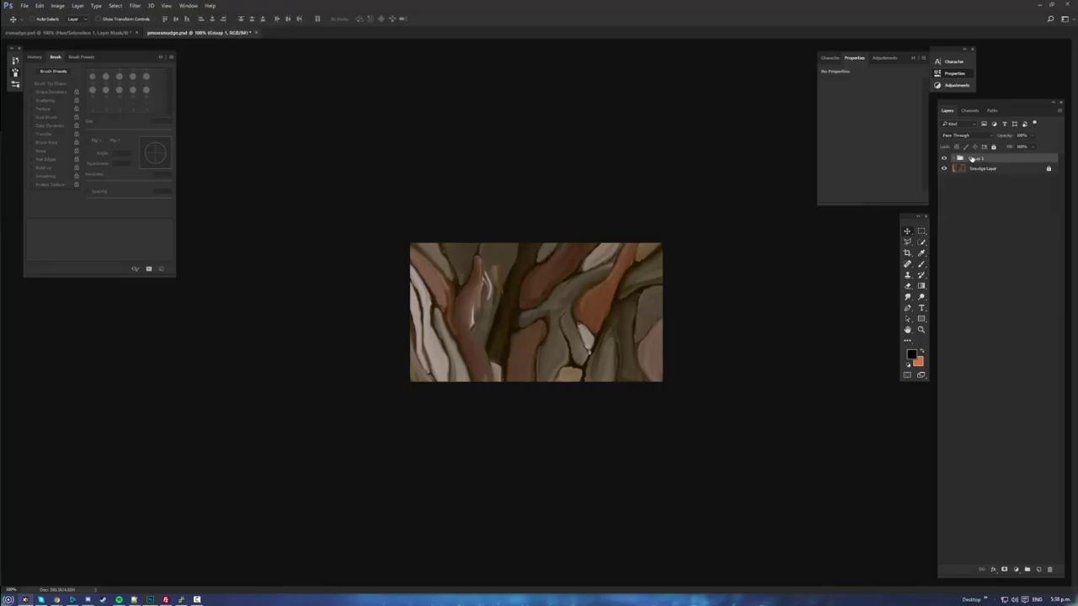
double_click(975, 159)
type("old")
right_click(1018, 165)
left_click(1011, 383)
left_click(949, 171)
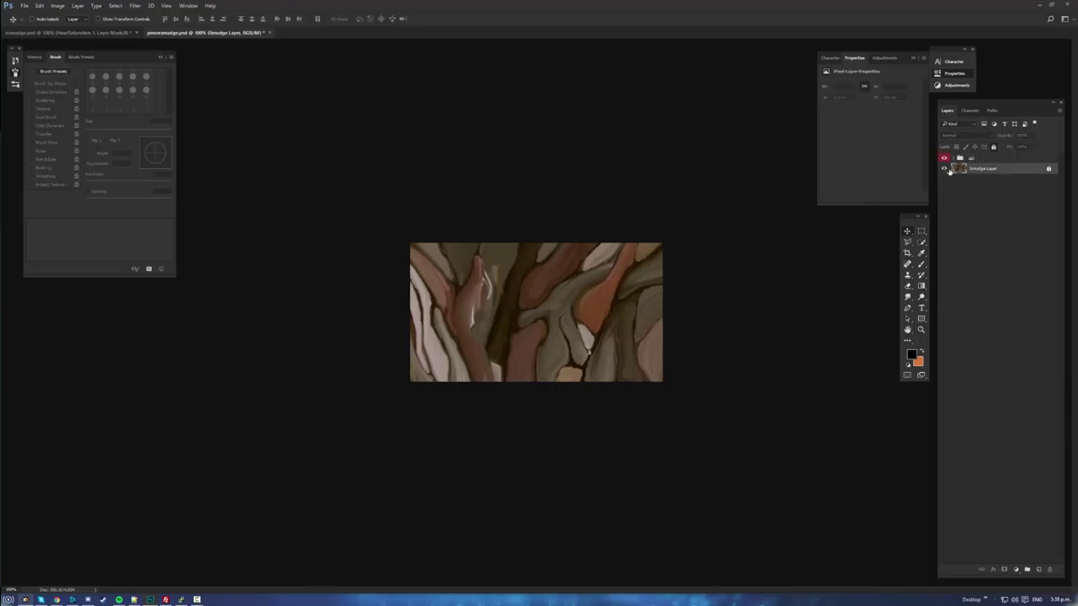
double_click(1012, 171)
key("Return")
- Move Layer 6 to the end of the old group, below its adjustment groups, and give it an orange color label
left_click(921, 330)
left_click(623, 318)
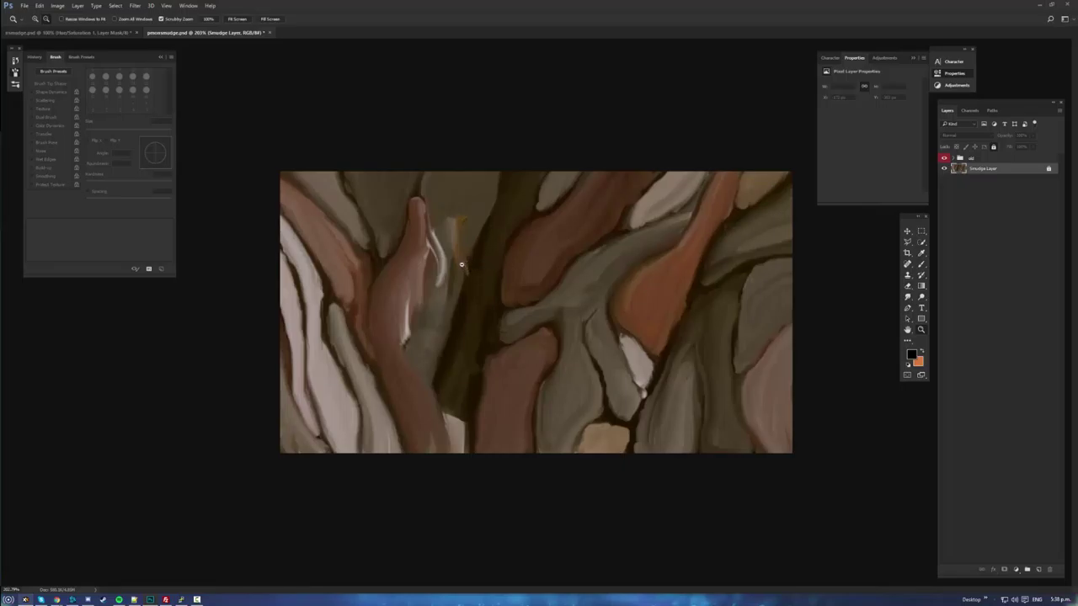
left_click(954, 159)
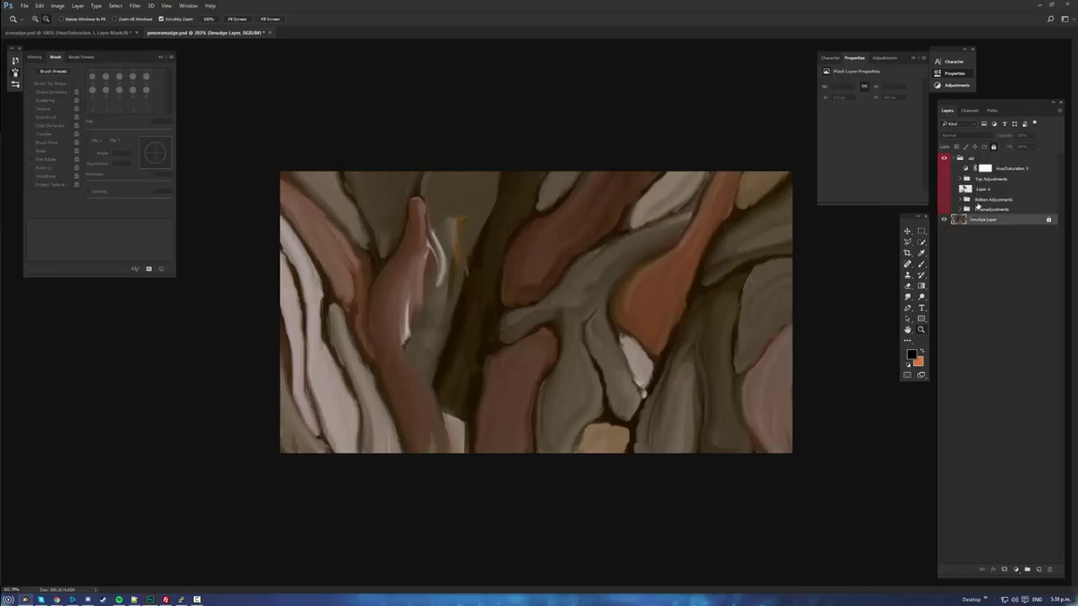
left_click(984, 189)
left_click_drag(997, 218, 995, 215)
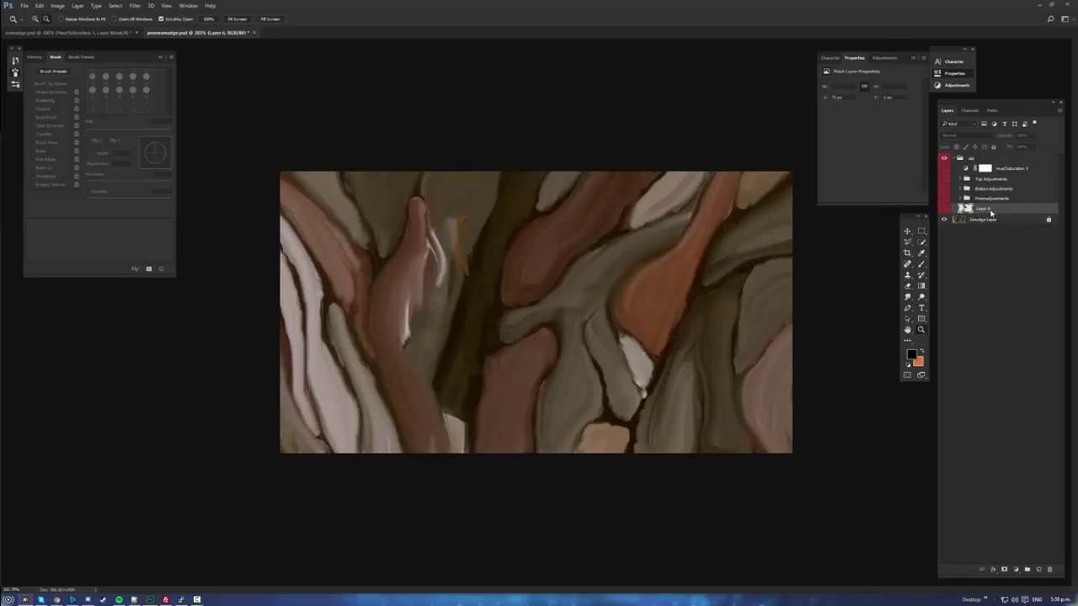
right_click(968, 209)
left_click(987, 501)
left_click(968, 158)
left_click(953, 159)
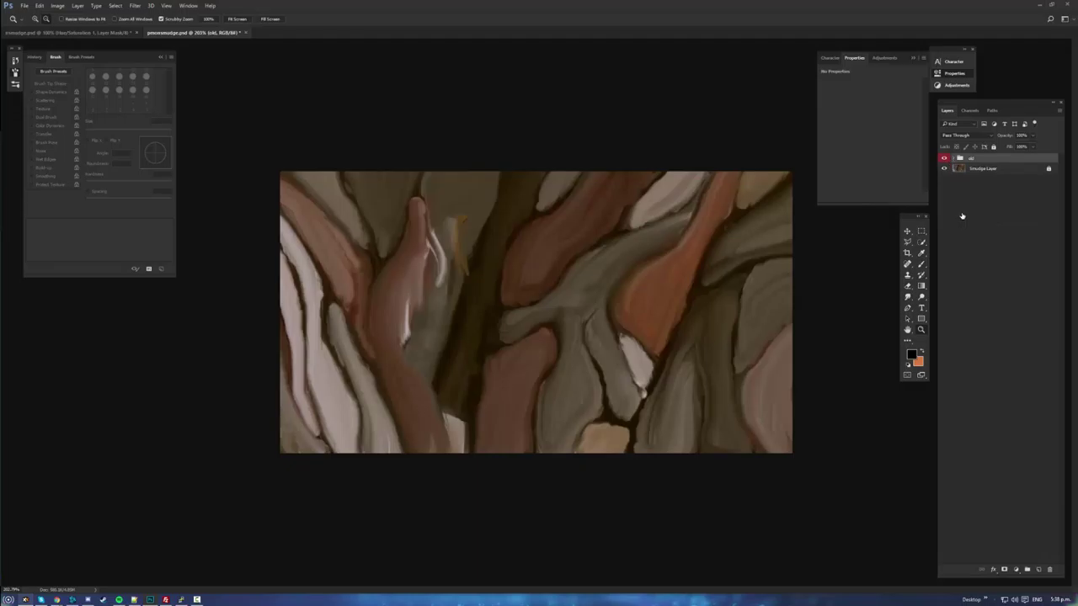
- Move Layer 6 out of the old group to directly above the Smudge Layer and make it visible
left_click(954, 159)
left_click(969, 209)
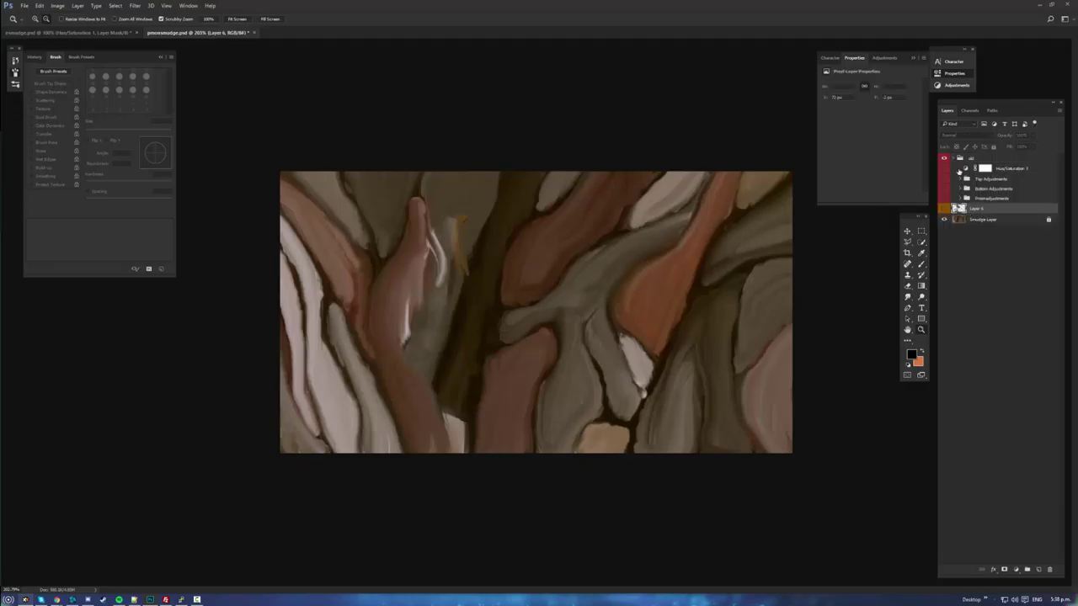
left_click(953, 159)
left_click(945, 169)
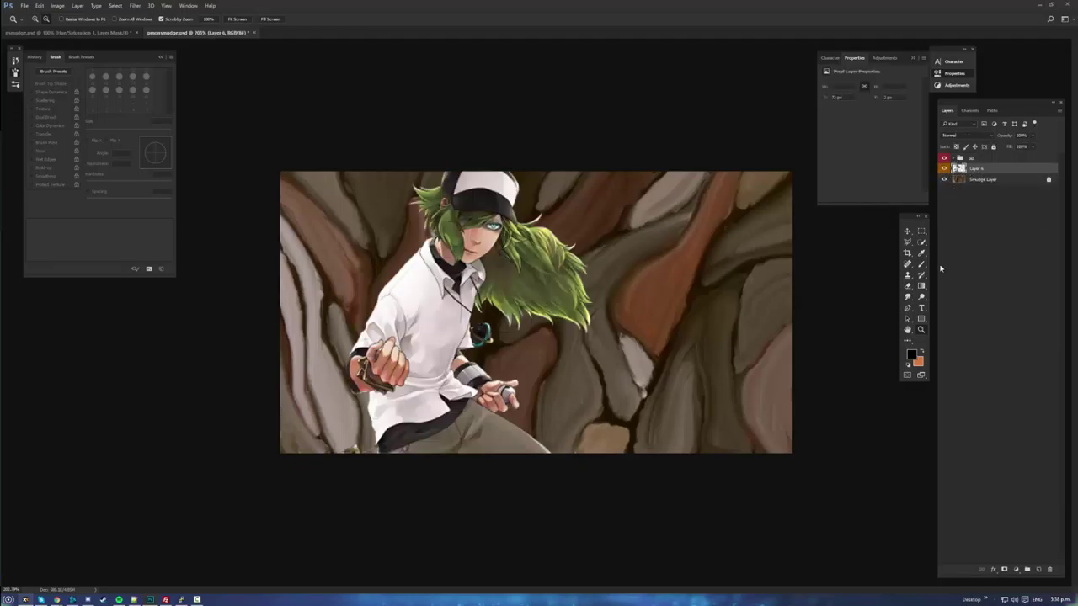
key("ctrl+1")
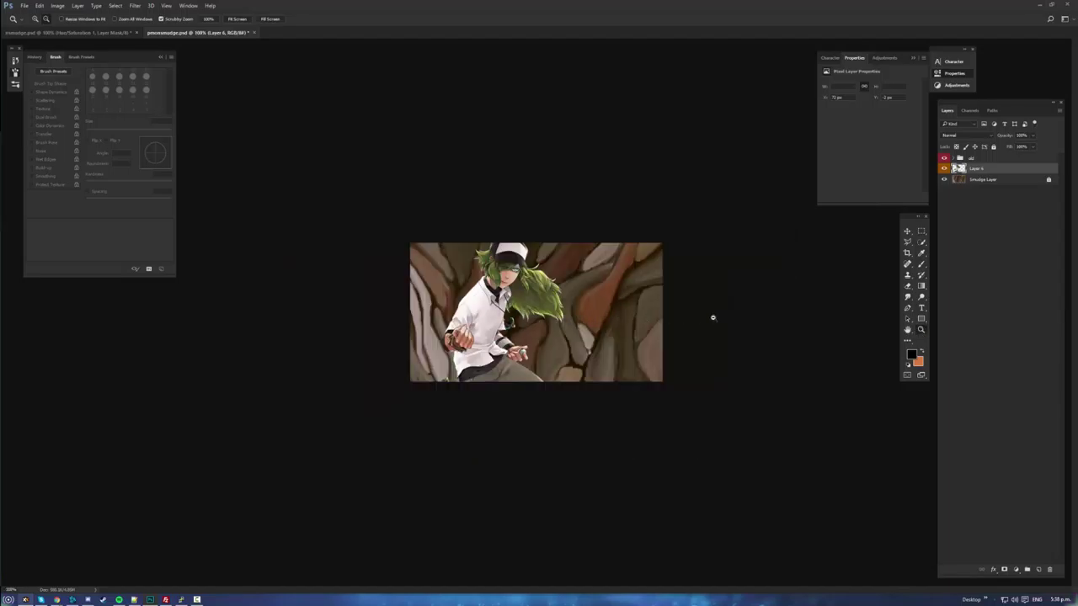
key("b")
left_click_drag(564, 328, 563, 328)
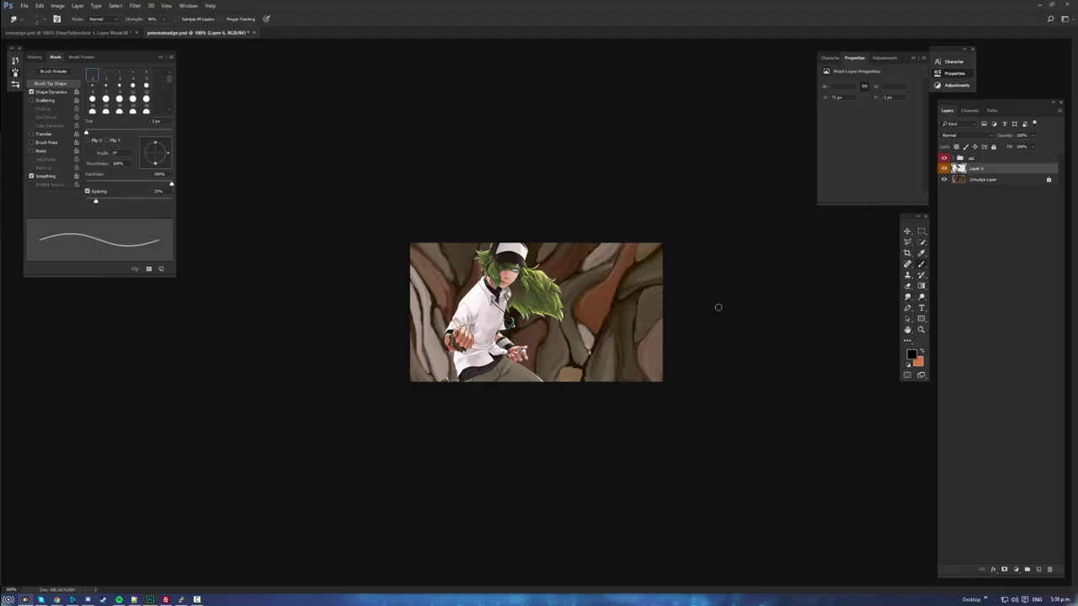
right_click(593, 331)
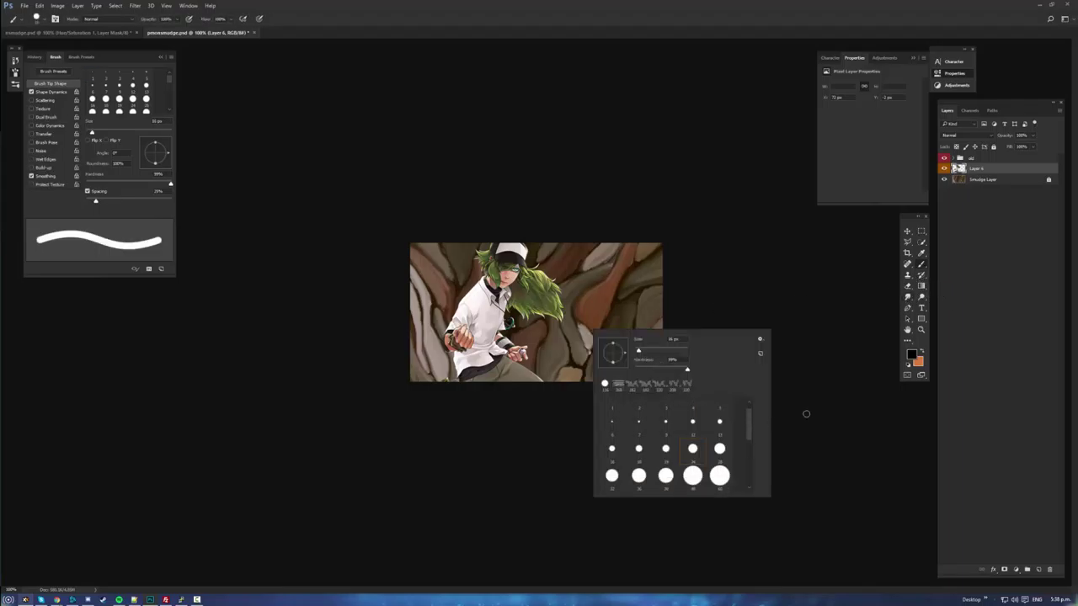
key("z")
left_click(615, 313)
mouse_move(620, 313)
left_mouse_down()
mouse_move(632, 309)
mouse_move(622, 325)
left_mouse_up()
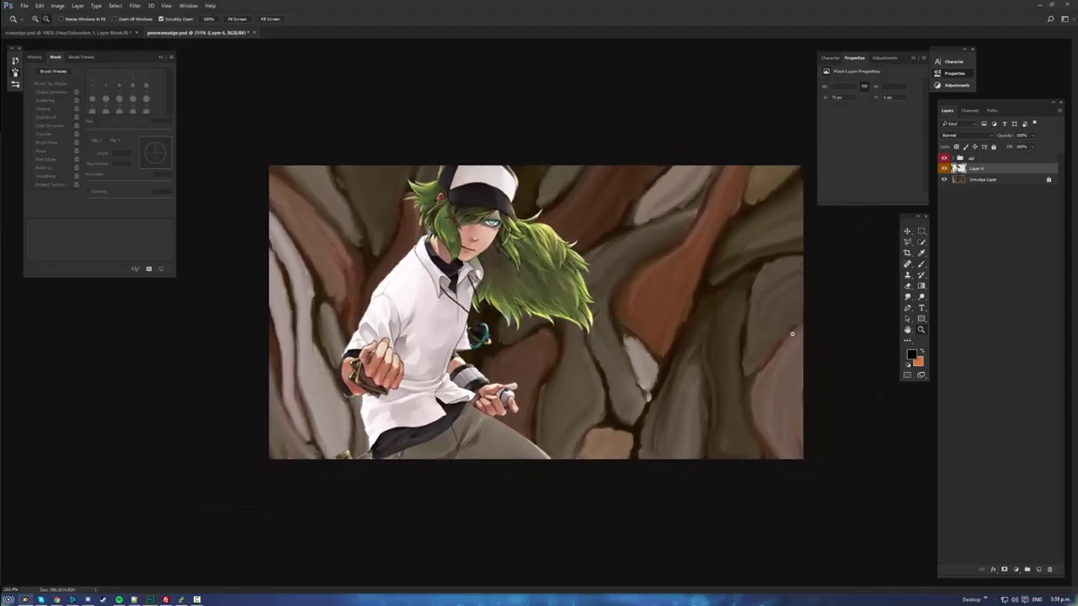
double_click(920, 330)
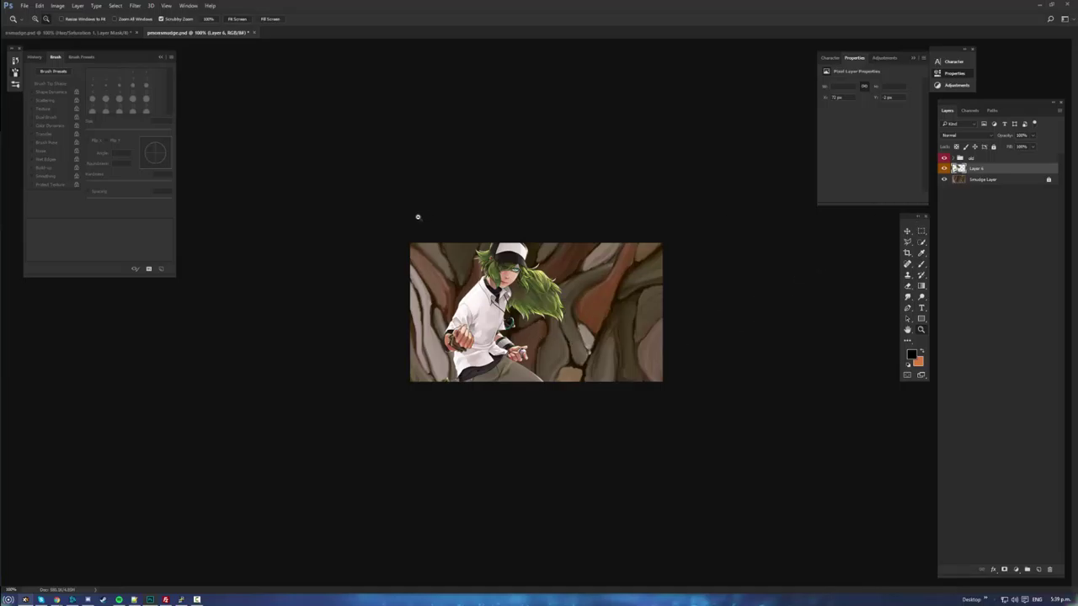
- Unlock the Smudge Layer, rotate it roughly a quarter turn counterclockwise with Free Transform, and shift it slightly down behind the character
key("v")
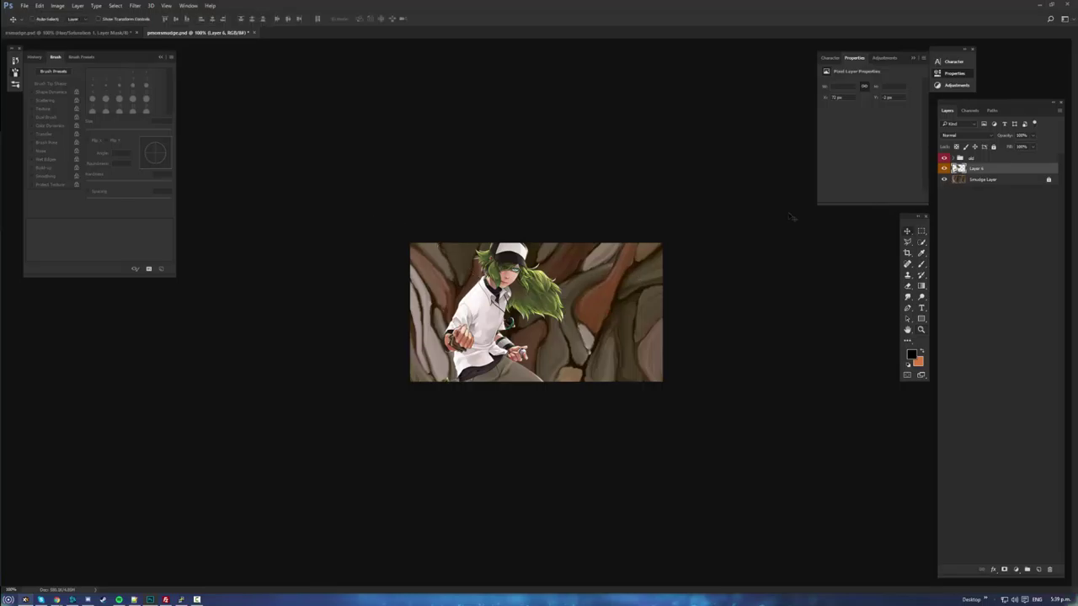
left_click_drag(793, 217, 588, 334)
left_click(983, 180)
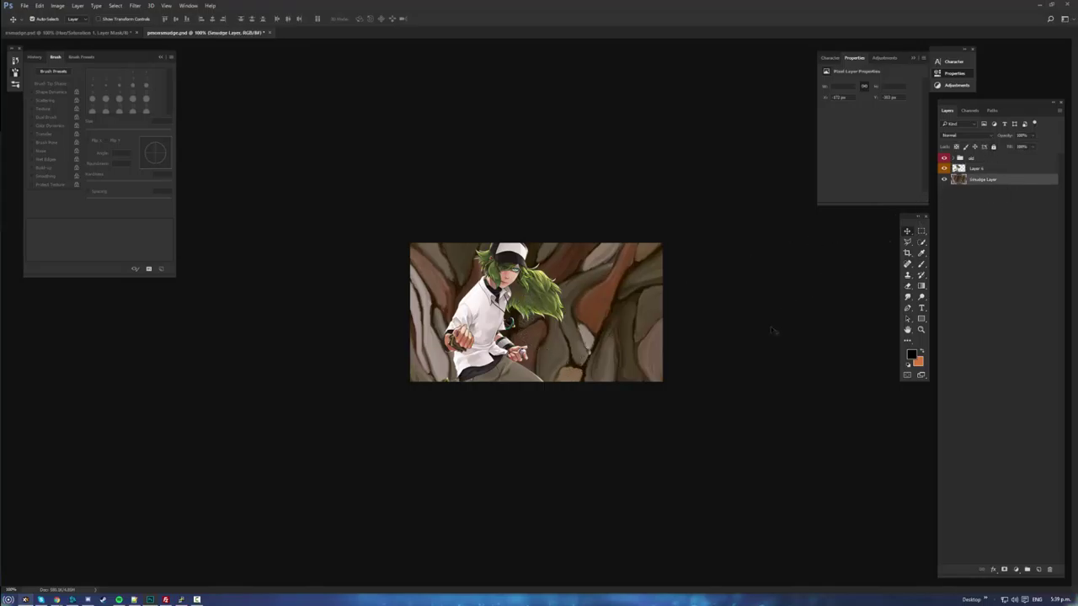
key("ctrl+t")
mouse_move(773, 332)
left_mouse_down()
mouse_move(635, 186)
mouse_move(566, 203)
left_mouse_up()
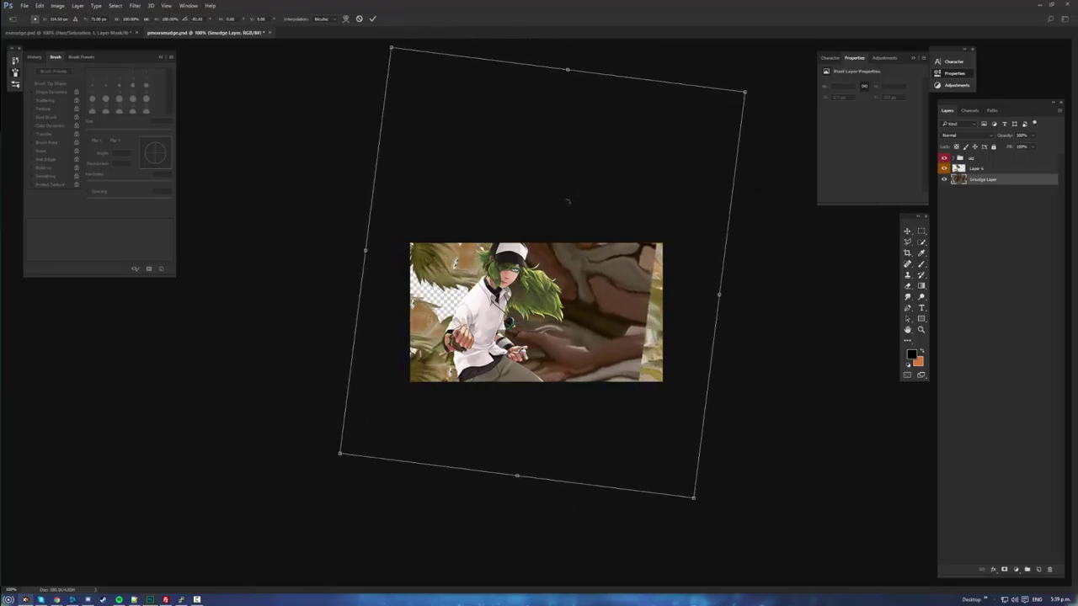
left_click_drag(609, 294, 578, 313)
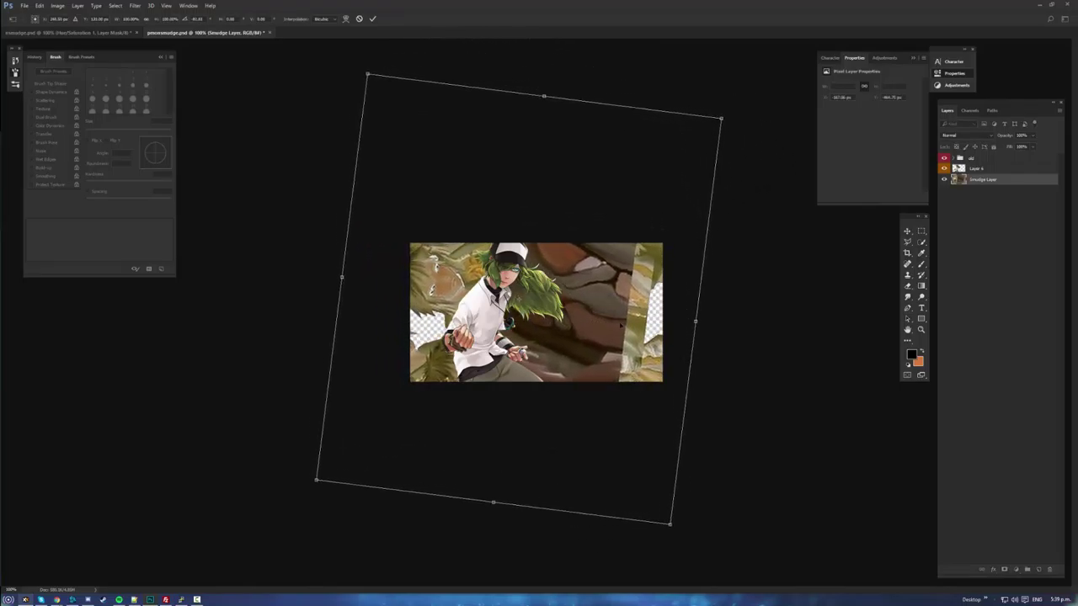
key("Return")
key("ctrl+z")
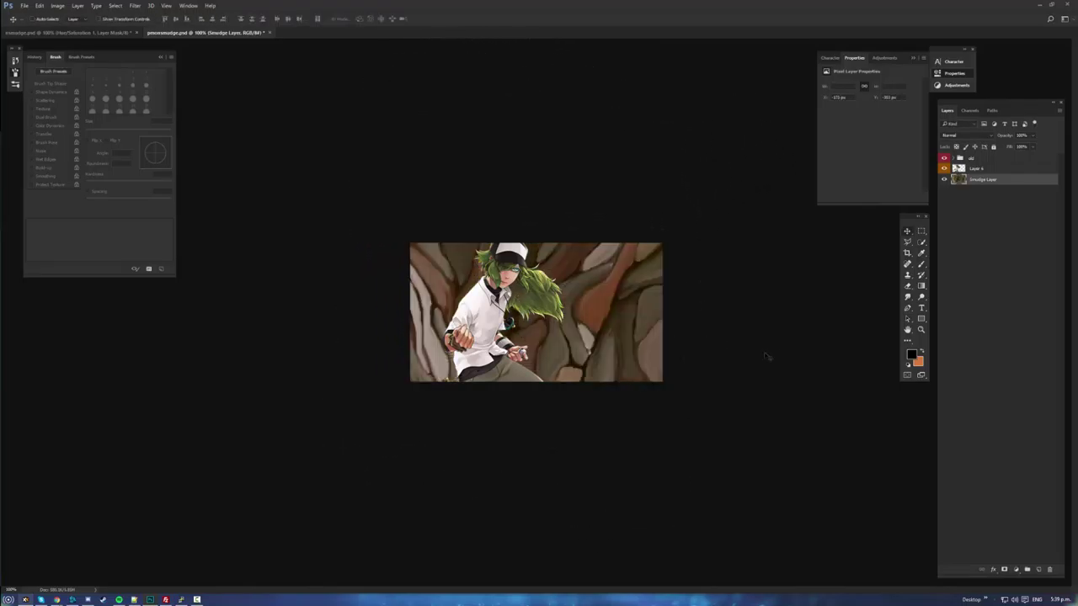
key("ctrl+z")
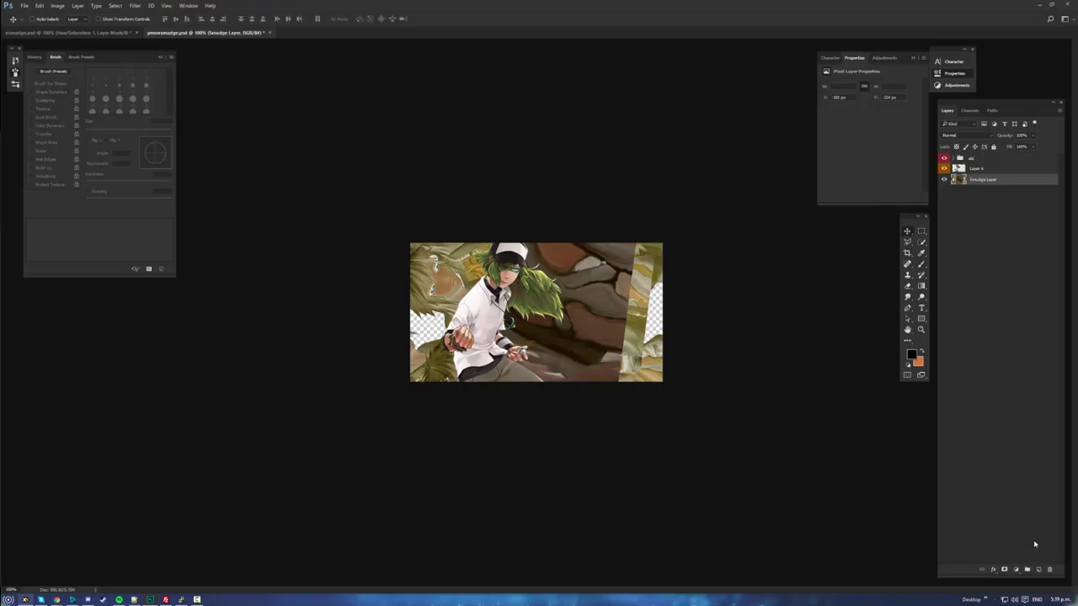
- Add a new layer beneath the Smudge Layer and fill it with dark gray #222222
left_click(1039, 570)
left_click_drag(999, 183, 1010, 370)
key("alt+BackSpace")
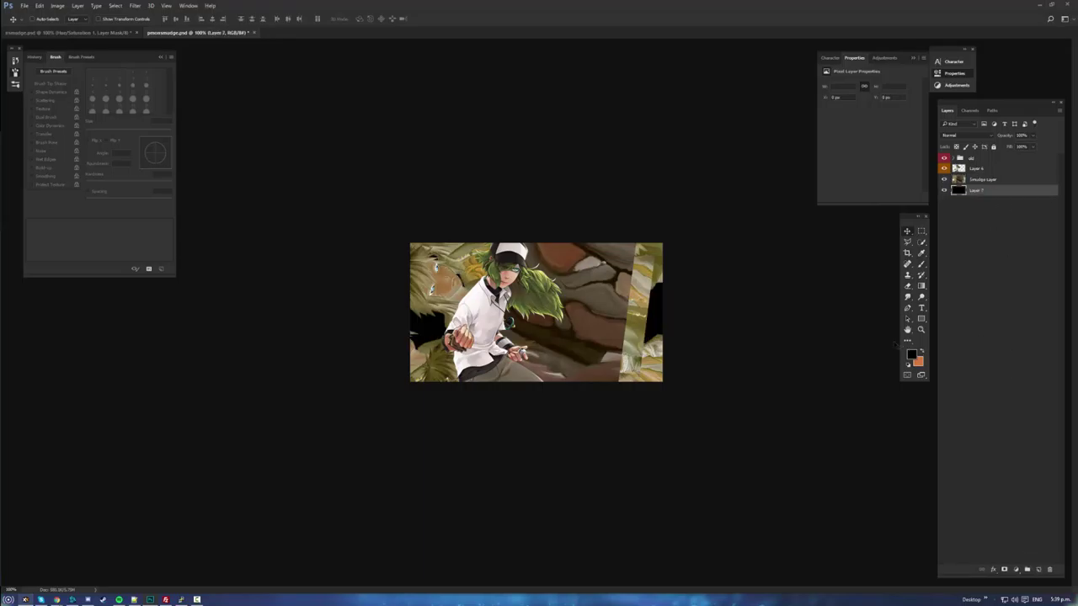
left_click(911, 354)
type("222")
key("Return")
key("alt+BackSpace")
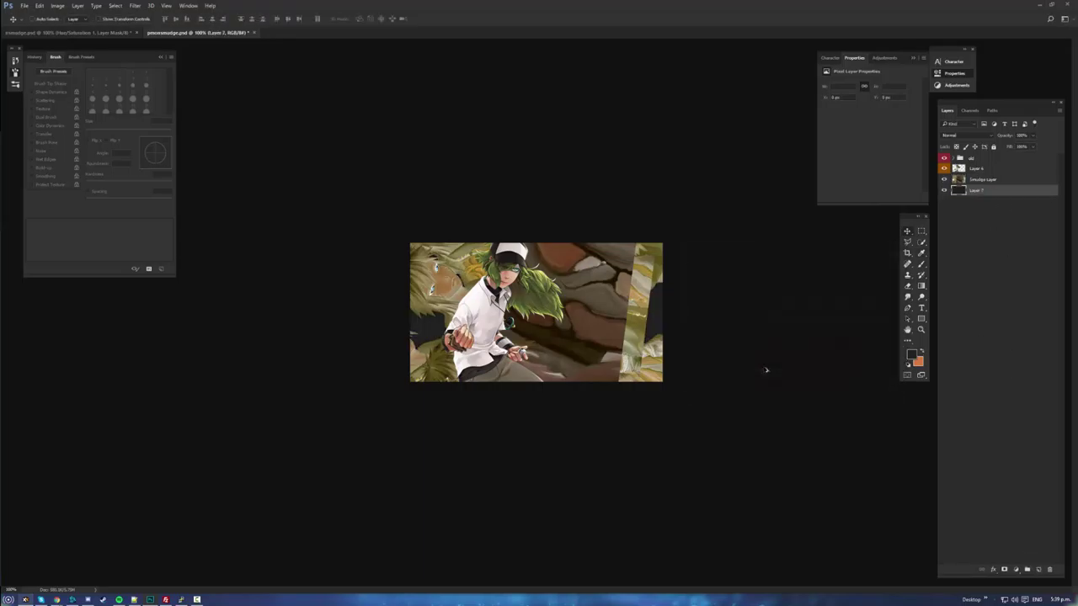
- Set a custom color of #202020 for the area around the canvas
right_click(753, 345)
left_click(786, 403)
type("202020")
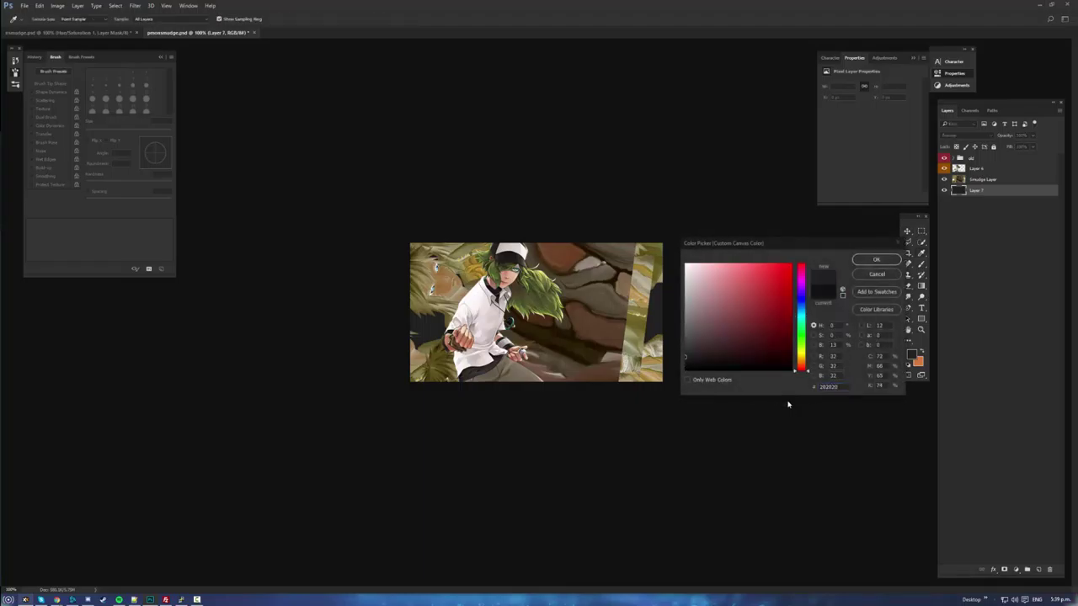
key("Return")
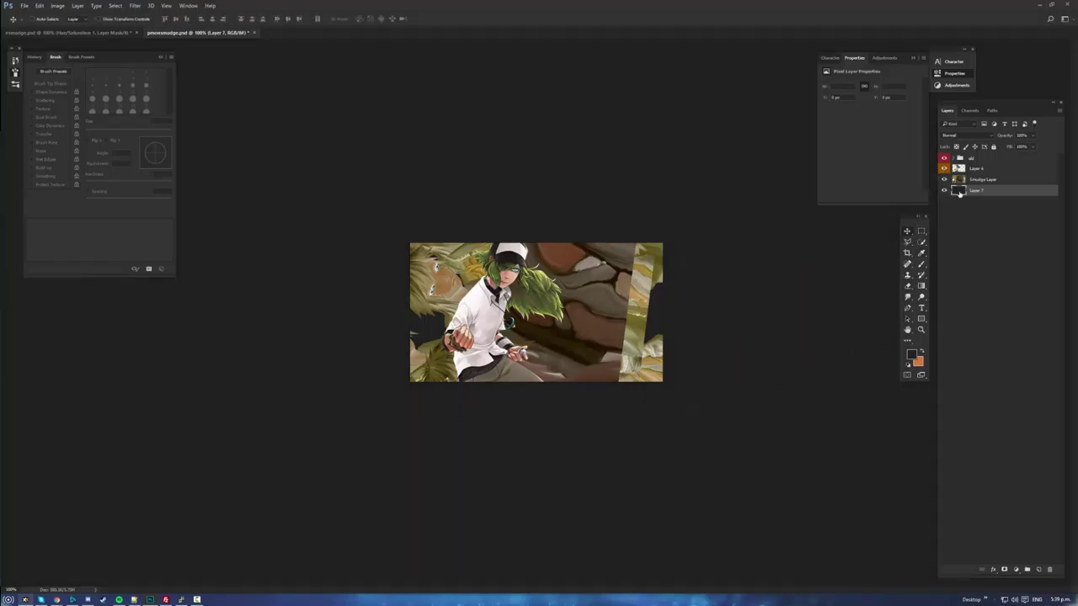
- Set the foreground color to an olive green, sampling the artwork to find the hue
left_click(911, 355)
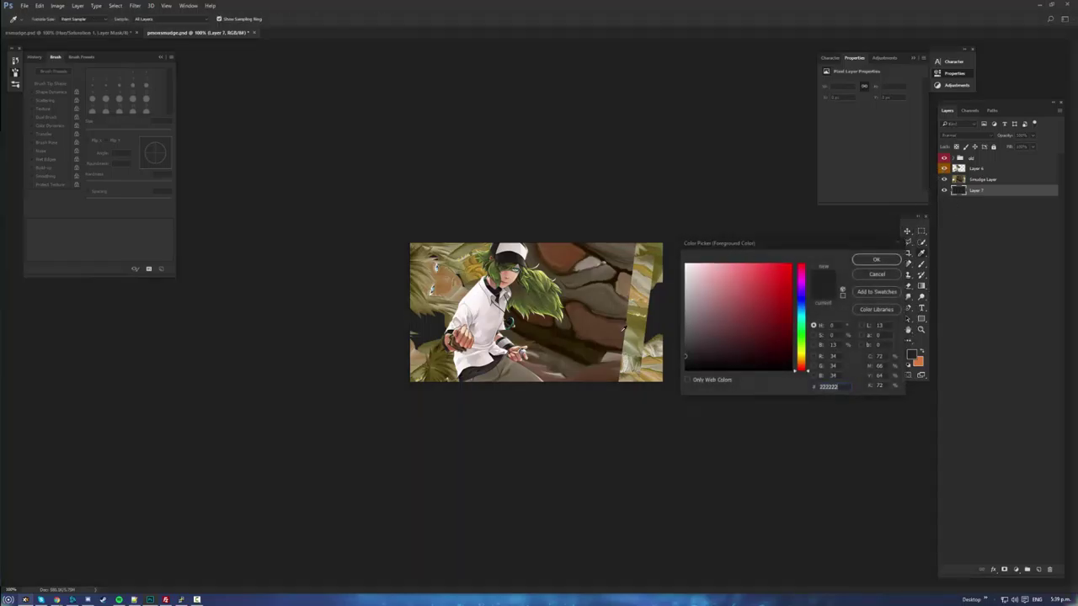
left_click_drag(624, 328, 572, 288)
left_click(764, 311)
left_click(882, 261)
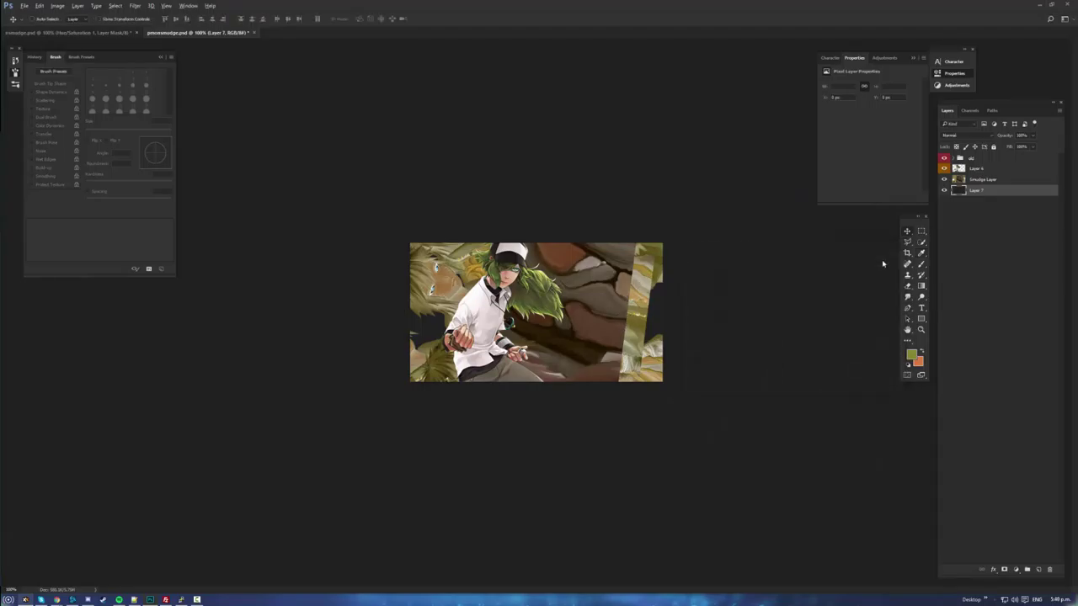
- Fill the bottom layer with the olive green foreground color and add a new empty layer above the Smudge Layer
key("alt+BackSpace")
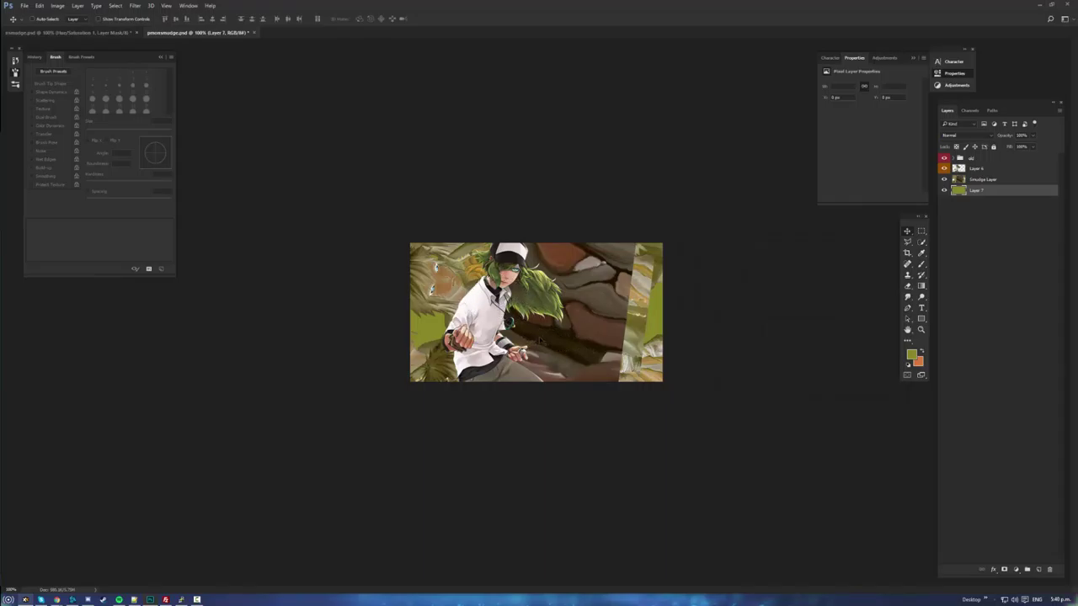
left_click(981, 179)
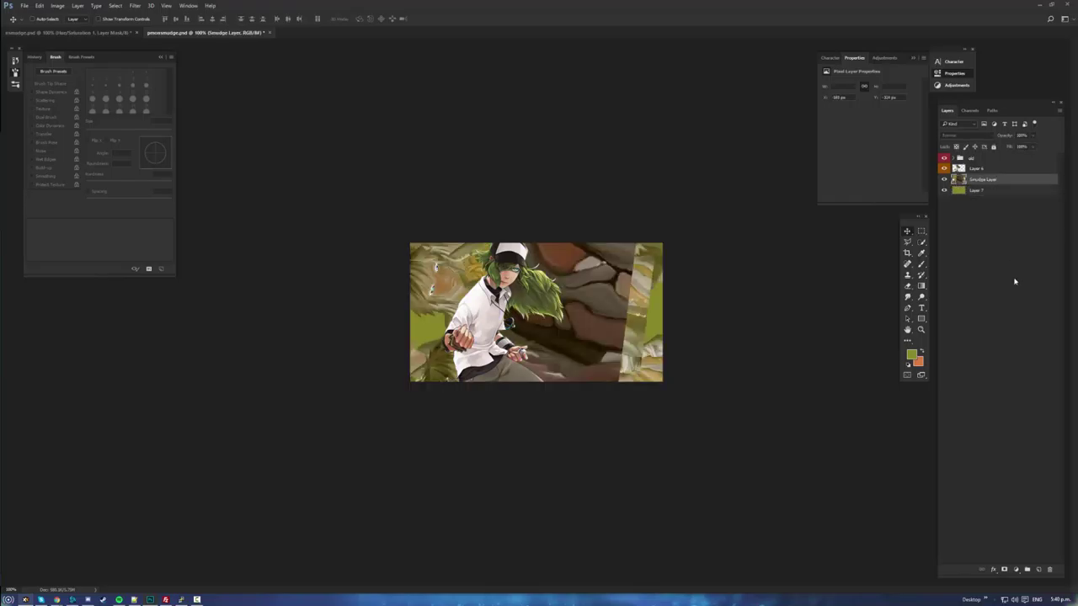
left_click(1036, 570)
- Set up a small hard round brush, sample a light green from the character's hair, and open the brush's Shape Dynamics settings
key("b")
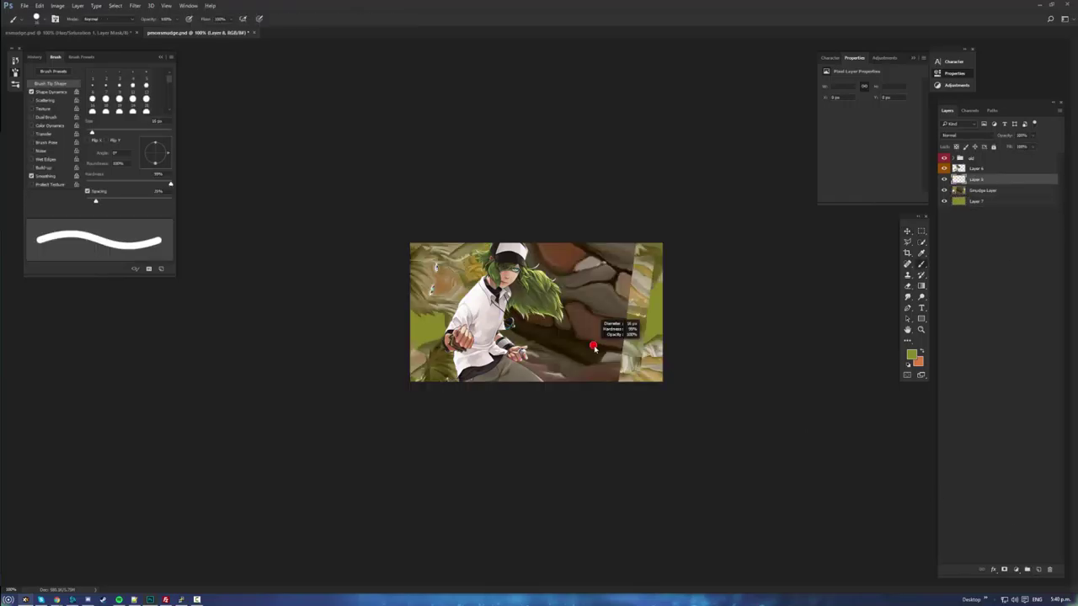
mouse_move(566, 345)
left_mouse_down()
mouse_move(627, 324)
mouse_move(531, 315)
left_mouse_up()
left_click(544, 316, "alt")
key("F5")
key("F5")
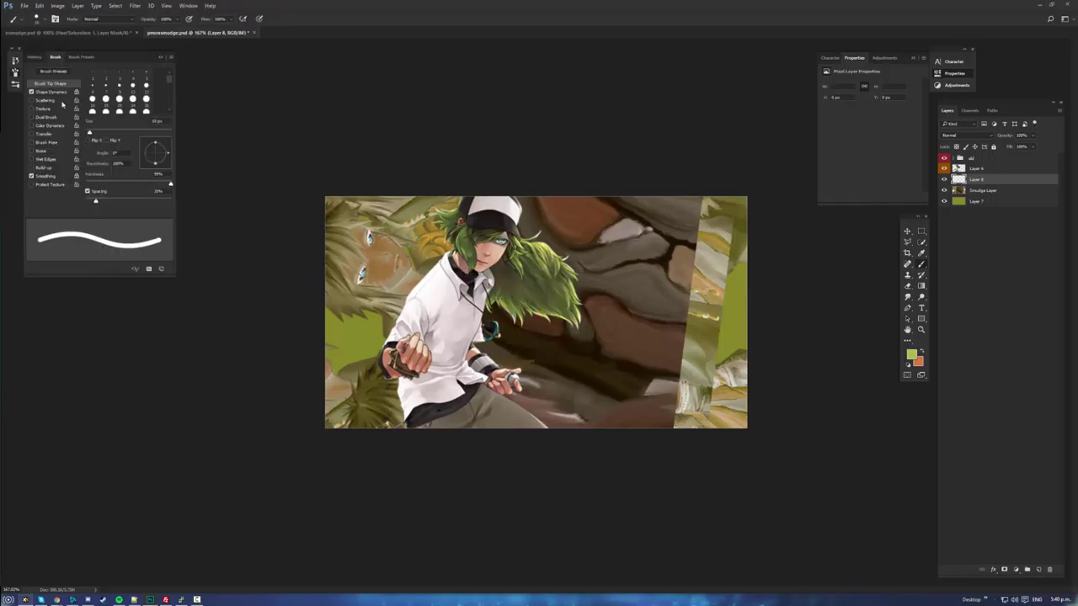
left_click(52, 92)
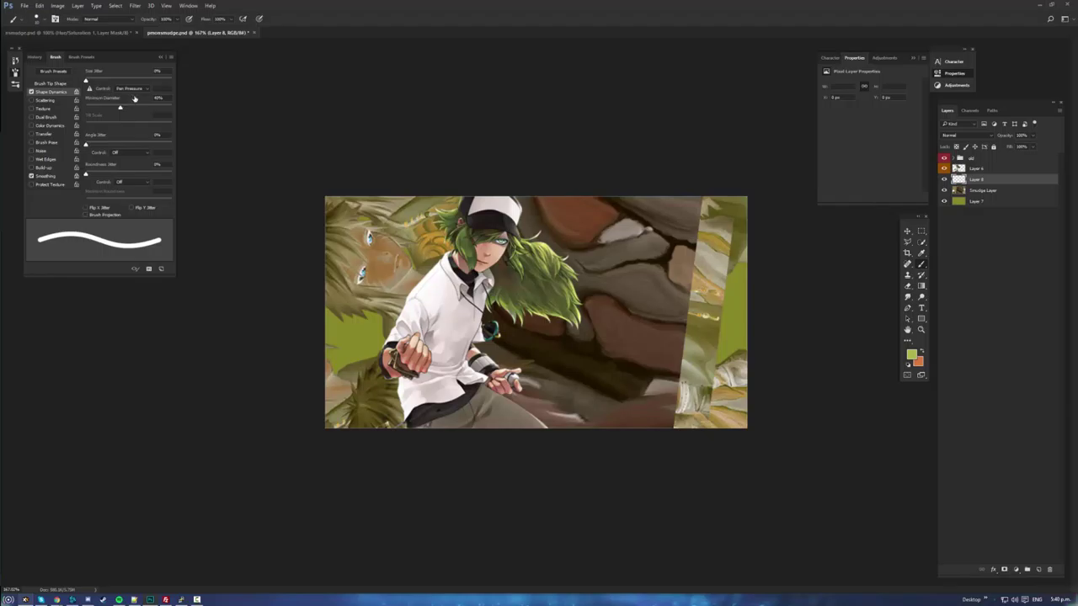
- Paint a light green strand flowing down from the lower hair tips and erase its end to a tapered point
mouse_move(529, 312)
left_mouse_down()
mouse_move(617, 361)
mouse_move(632, 505)
left_mouse_up()
key("e")
left_click_drag(645, 400, 643, 415)
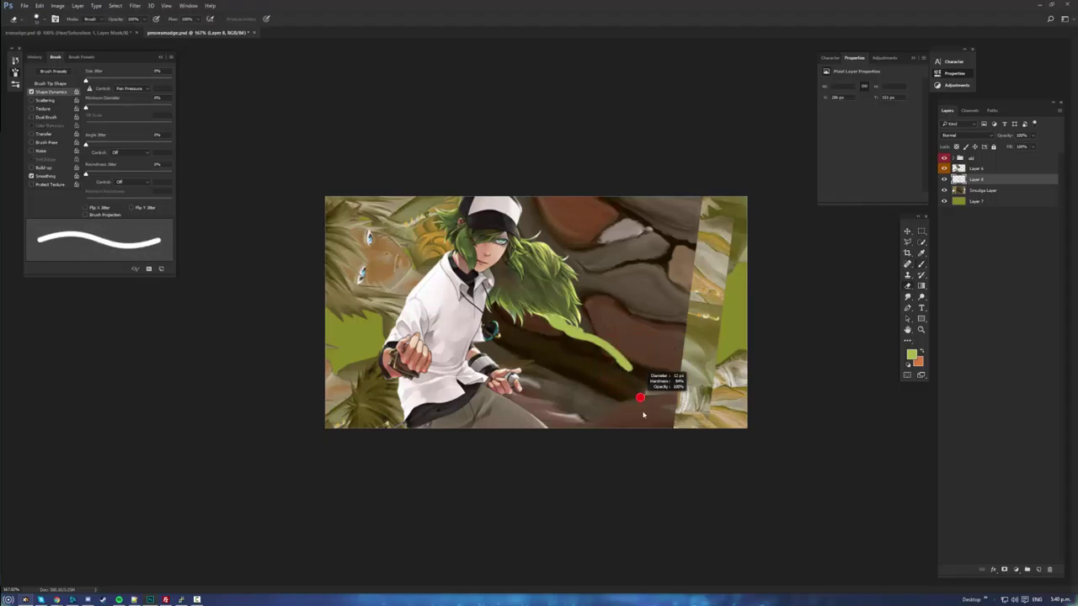
left_click_drag(642, 367, 641, 410)
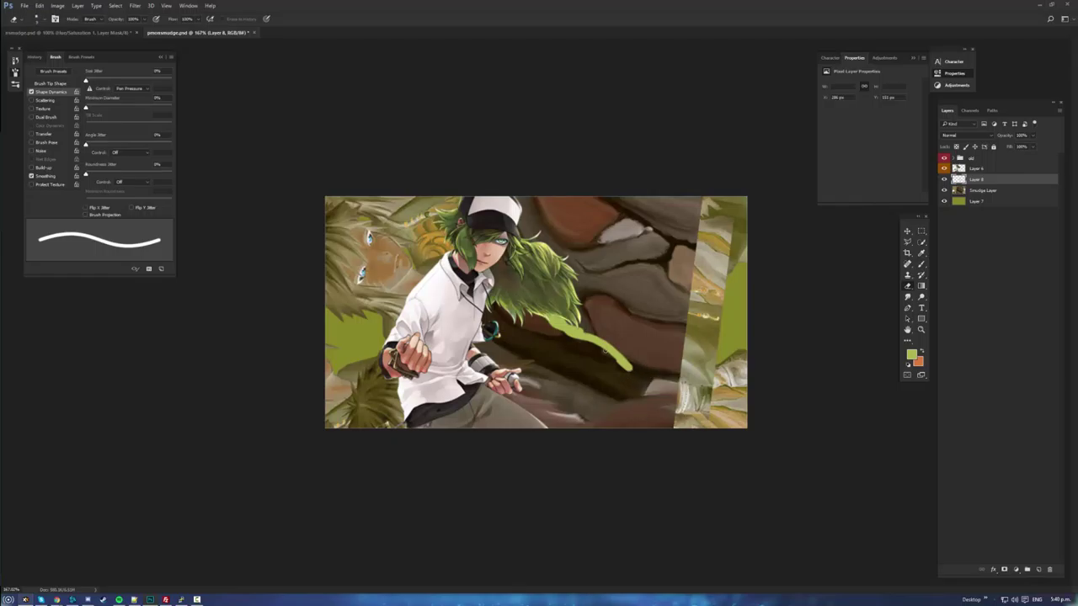
mouse_move(630, 372)
left_mouse_down()
mouse_move(599, 350)
mouse_move(636, 336)
left_mouse_up()
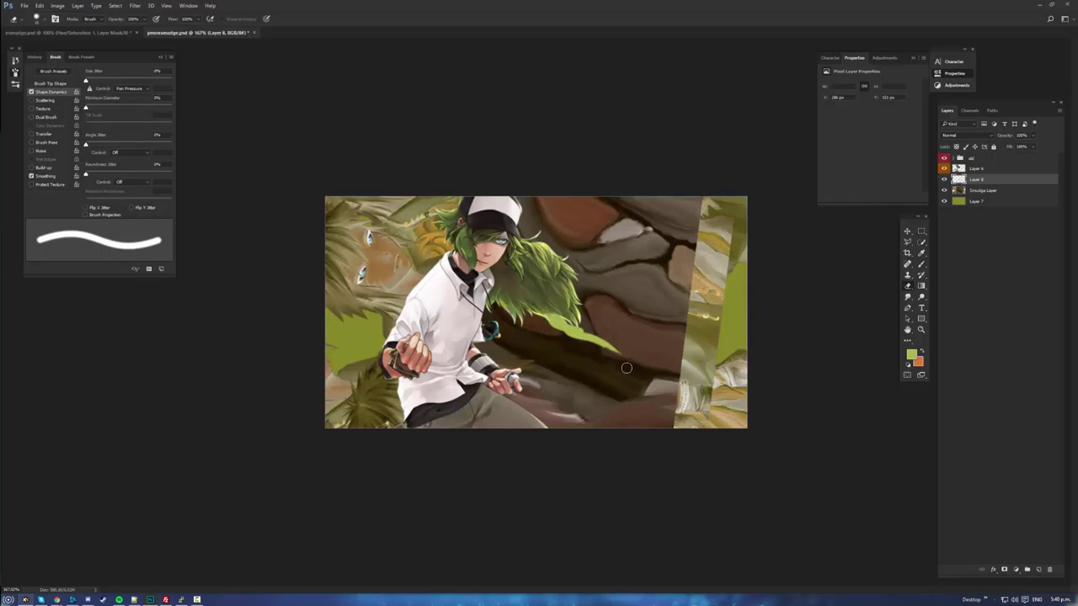
- Paint more wavy light green strands below the hair beside the first one, erasing each end to a taper
key("b")
left_click_drag(581, 317, 631, 353)
key("e")
left_click_drag(599, 317, 628, 346)
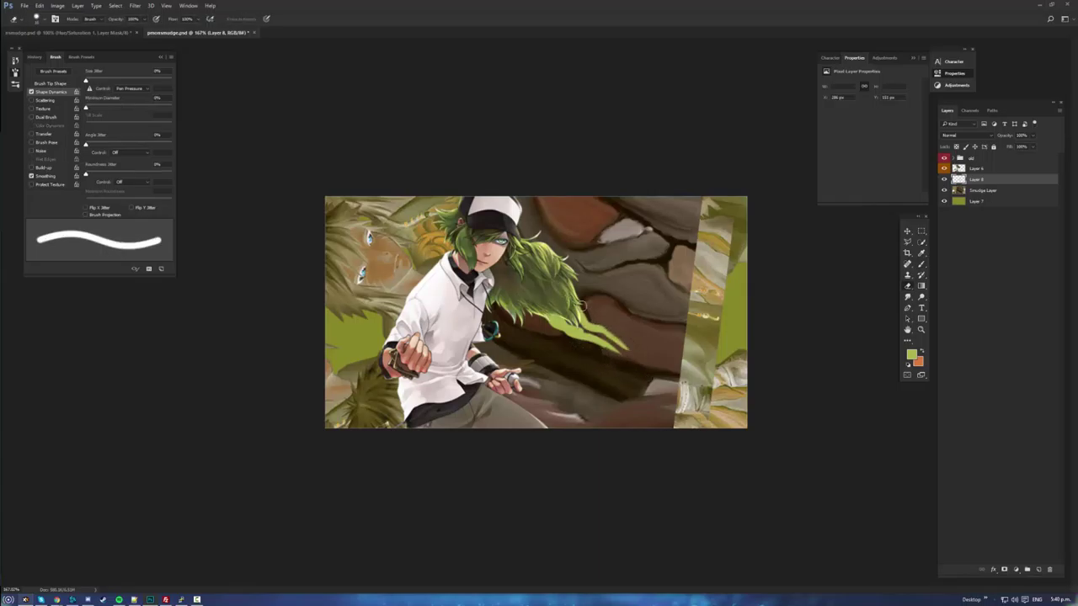
key("b")
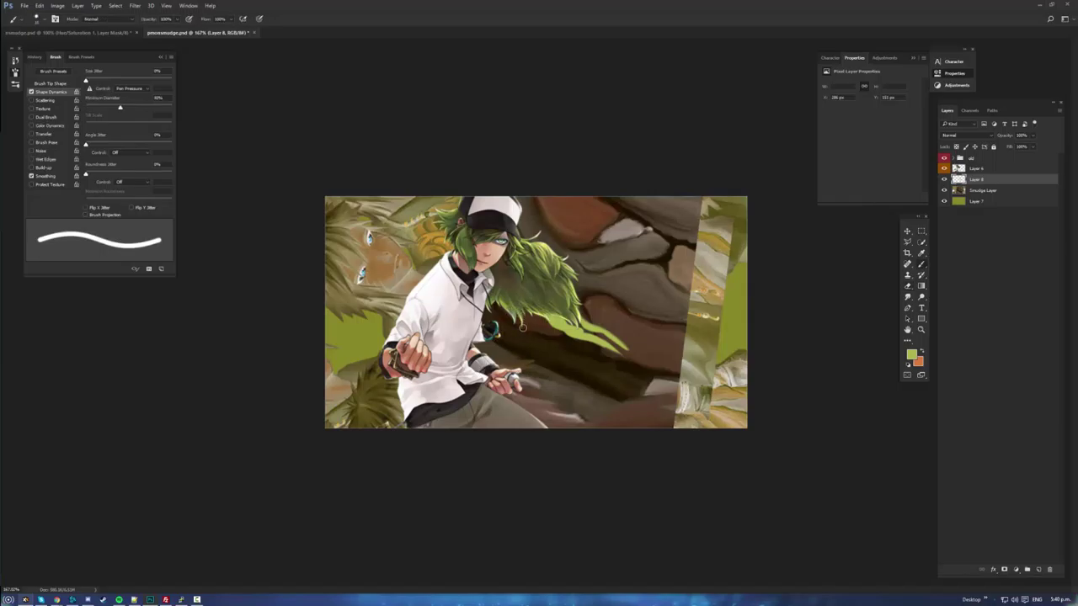
left_click_drag(523, 314, 568, 381)
key("r")
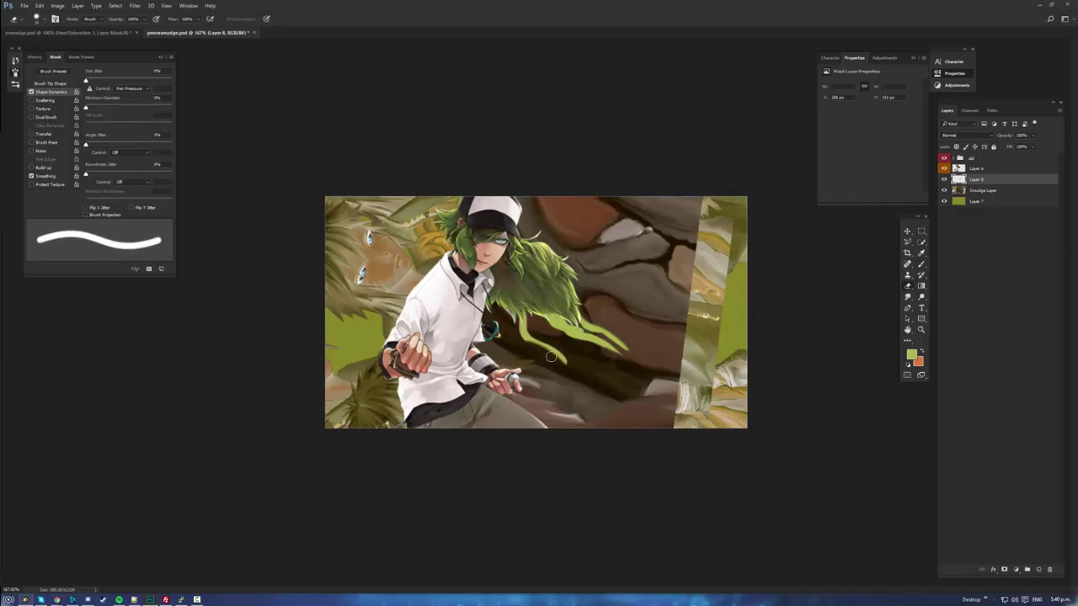
key("b")
mouse_move(547, 334)
left_mouse_down()
mouse_move(599, 380)
mouse_move(574, 355)
mouse_move(643, 386)
left_mouse_up()
key("e")
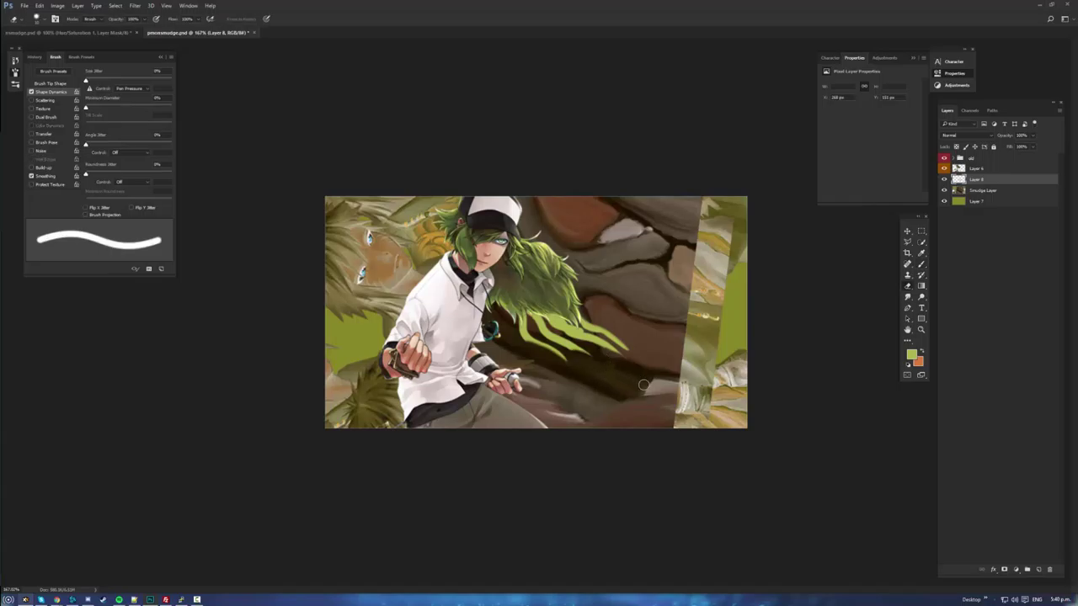
- Paint two long light green strands streaming outward from the outer side of the hair and taper their ends
key("b")
mouse_move(580, 293)
left_mouse_down()
mouse_move(702, 327)
mouse_move(605, 302)
mouse_move(625, 285)
mouse_move(716, 350)
mouse_move(662, 283)
left_mouse_up()
key("e")
key("b")
key("r")
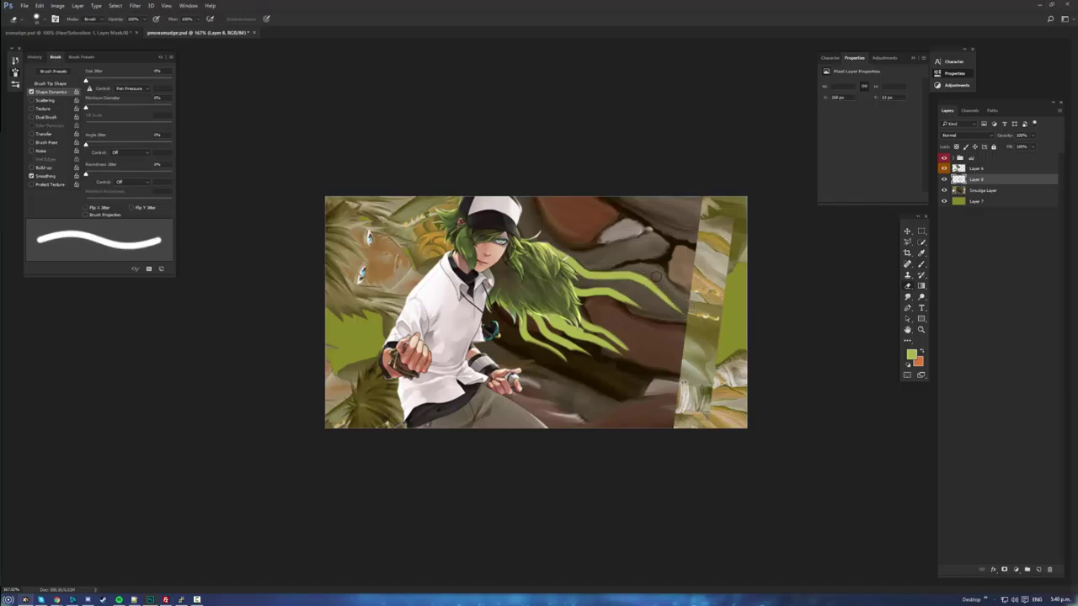
key("b")
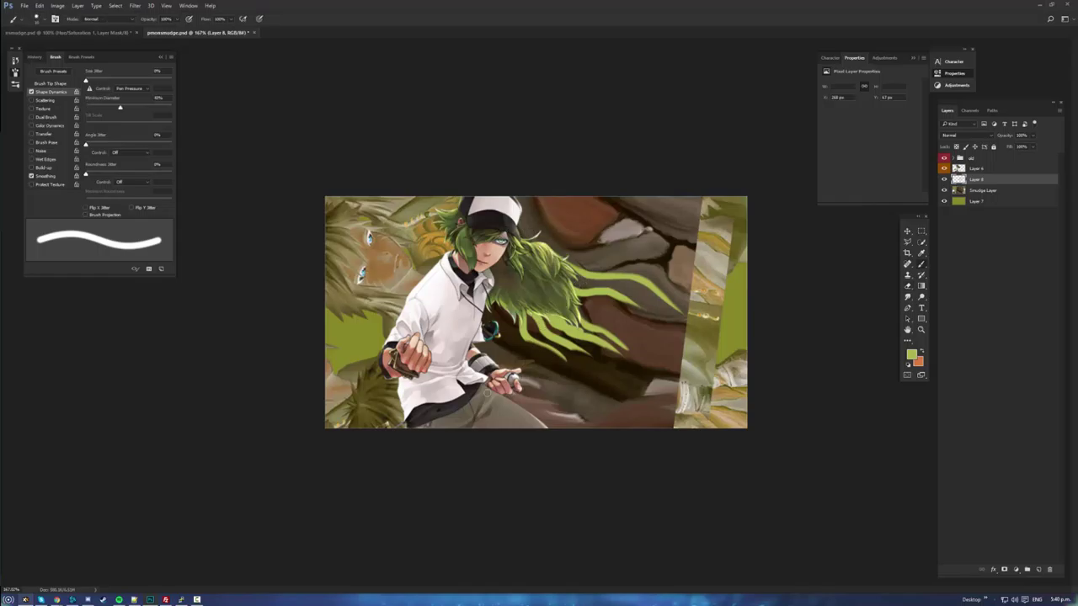
- Add a long light green strand from the hair near the pendant, sweeping past the hand, and taper its end
left_click_drag(494, 308, 509, 351)
key("e")
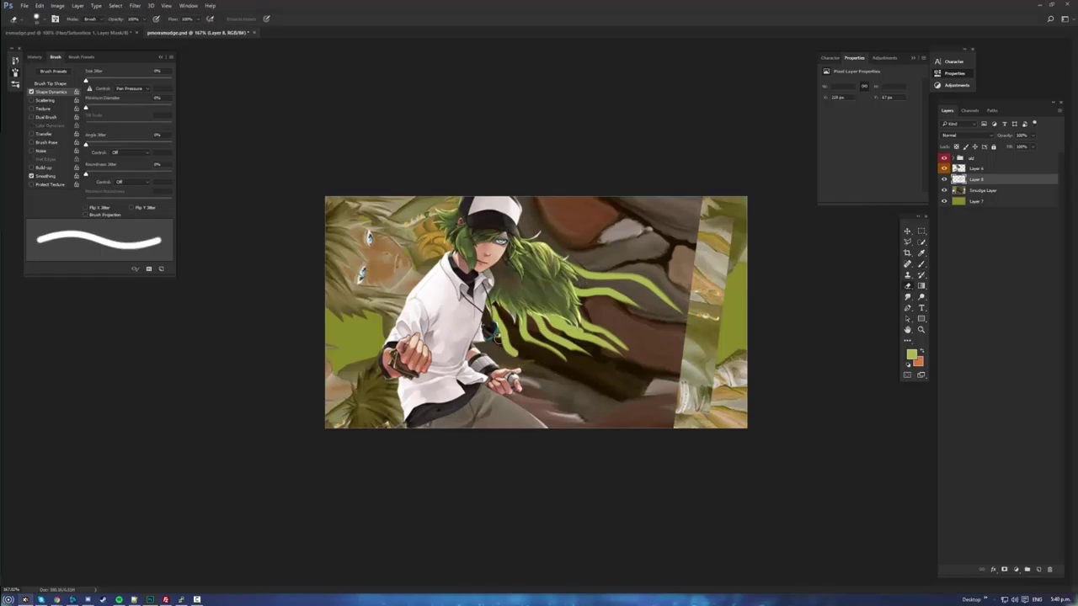
key("b")
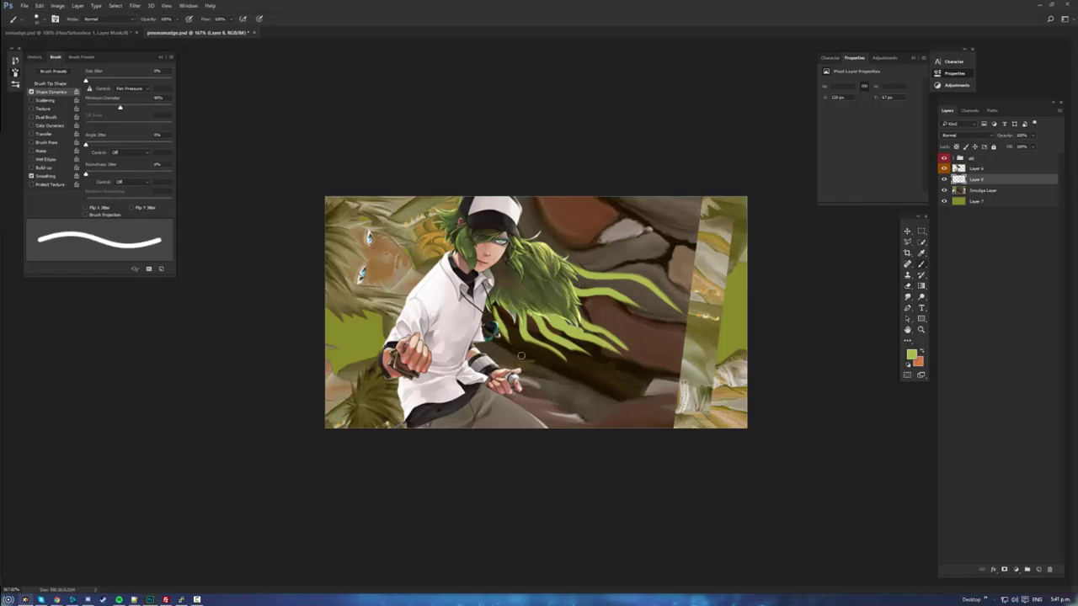
mouse_move(506, 336)
left_mouse_down()
mouse_move(588, 388)
mouse_move(617, 391)
mouse_move(506, 369)
left_mouse_up()
key("e")
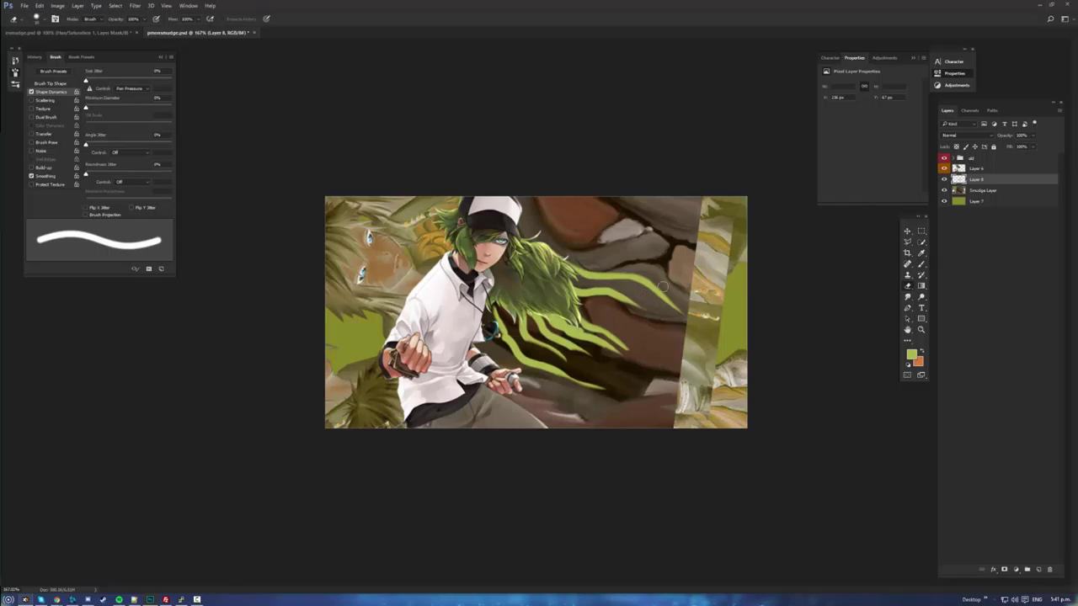
- Add a new layer above the strands and set the foreground to dark green #235132, based on a teal sampled from the pendant
left_click(1039, 570)
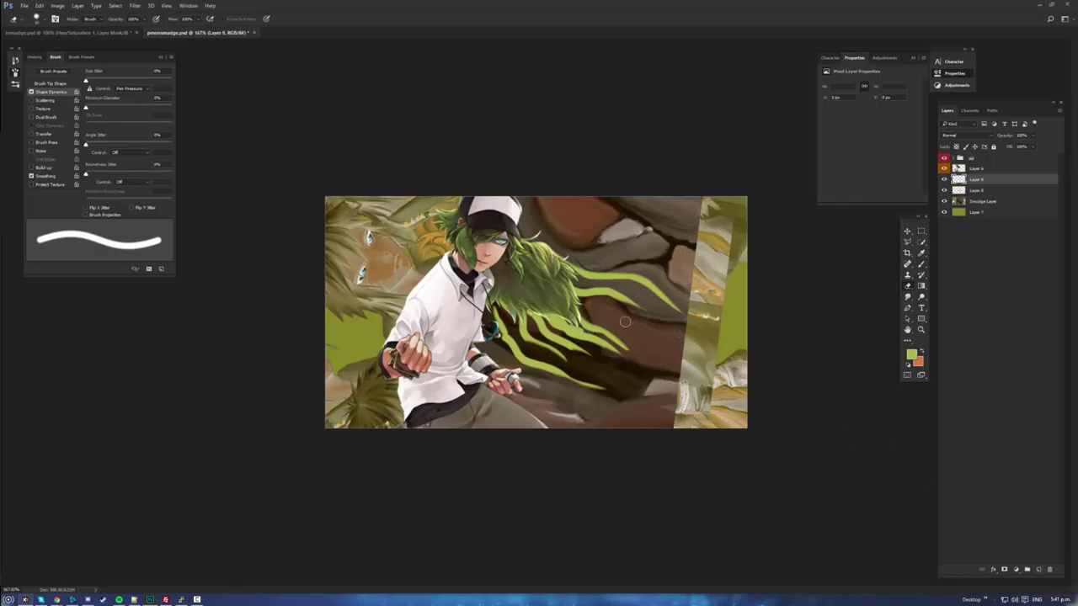
key("x")
key("b")
left_click(481, 251, "alt")
left_click_drag(482, 260, 482, 256)
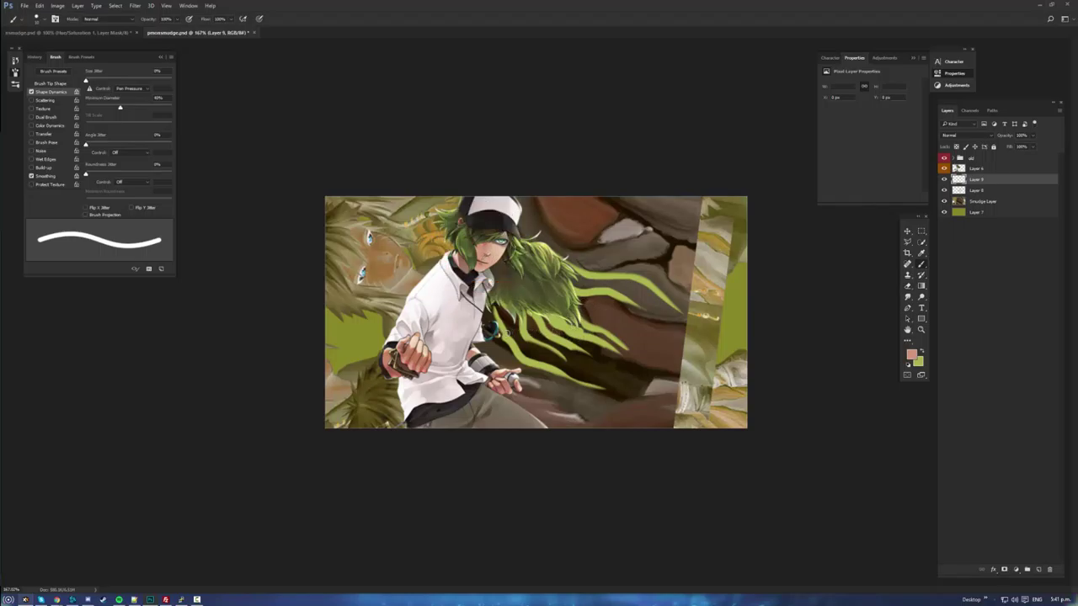
left_click(495, 327, "alt")
left_click(910, 358)
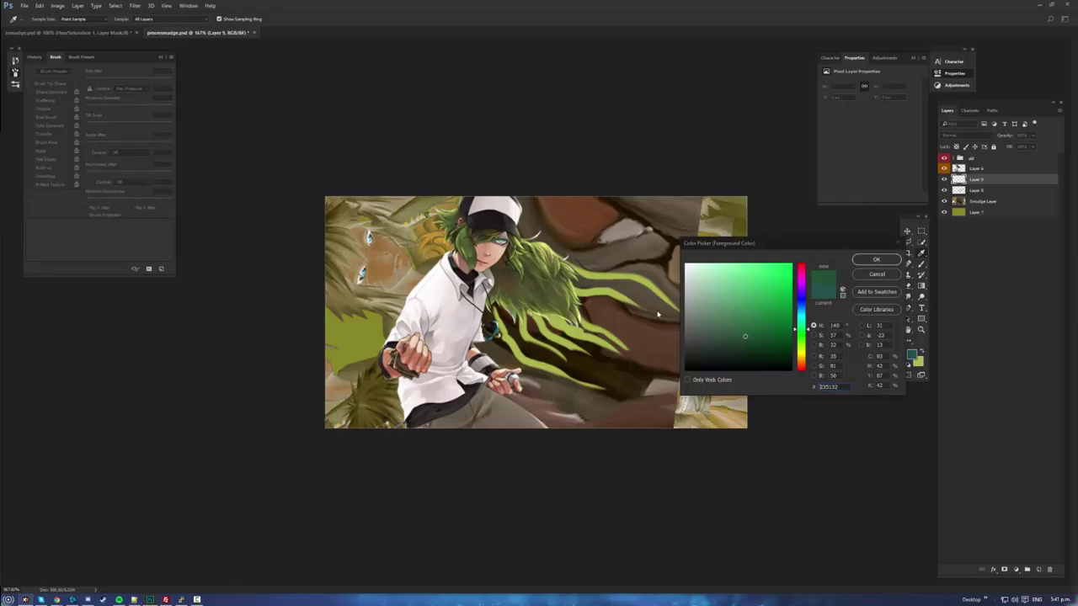
key("Return")
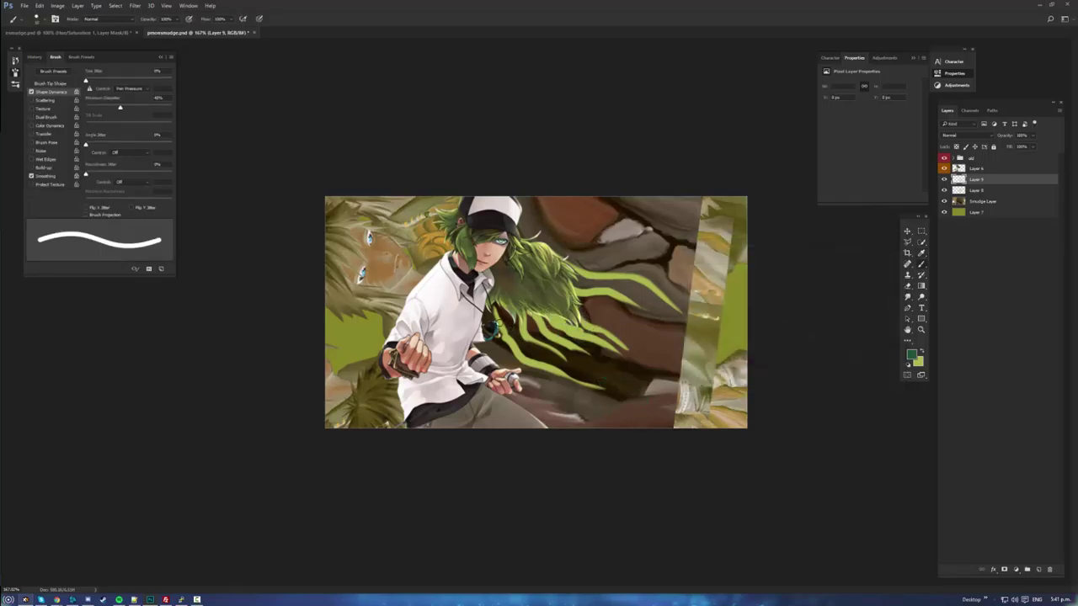
- Paint dark green strands alongside the two outer light green strands and erase their ends to points
left_click_drag(578, 300, 678, 334)
key("e")
key("b")
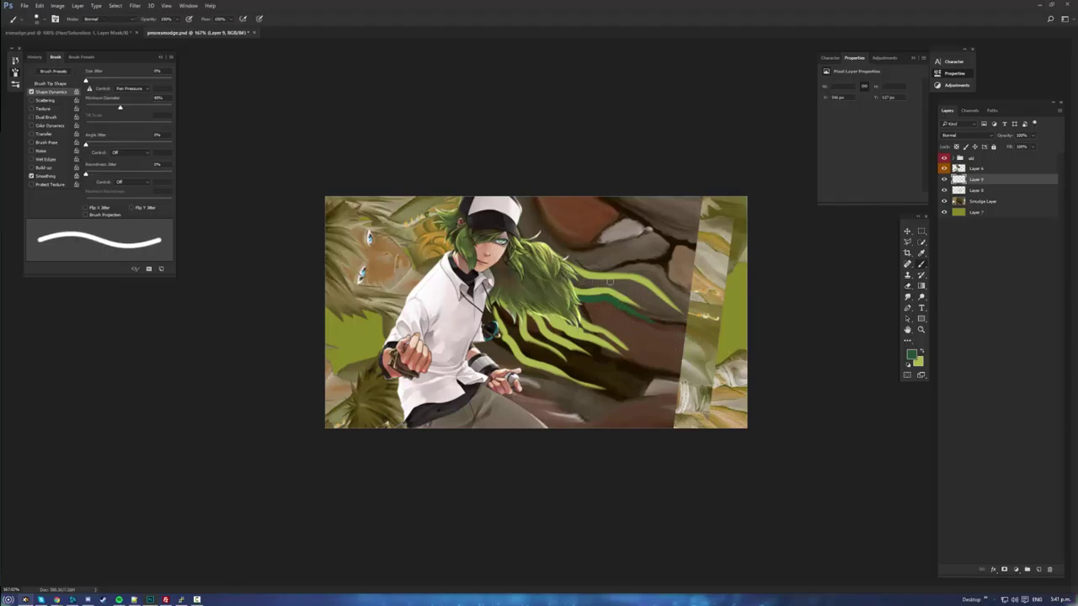
left_click_drag(579, 276, 689, 318)
key("e")
mouse_move(653, 287)
left_mouse_down()
mouse_move(701, 319)
mouse_move(673, 296)
mouse_move(702, 334)
left_mouse_up()
- Paint tapered dark green strands among the lower light green ones, including one near the pendant and one from the hair tips
key("b")
left_click_drag(547, 321, 660, 397)
key("e")
left_click_drag(605, 352, 650, 372)
key("b")
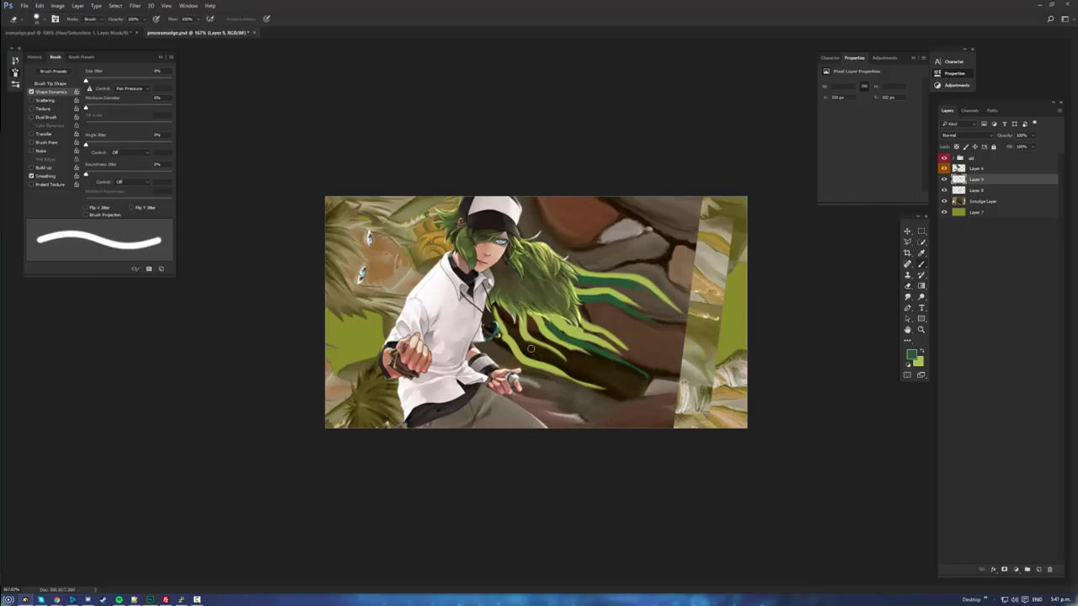
left_click_drag(498, 314, 541, 361)
key("e")
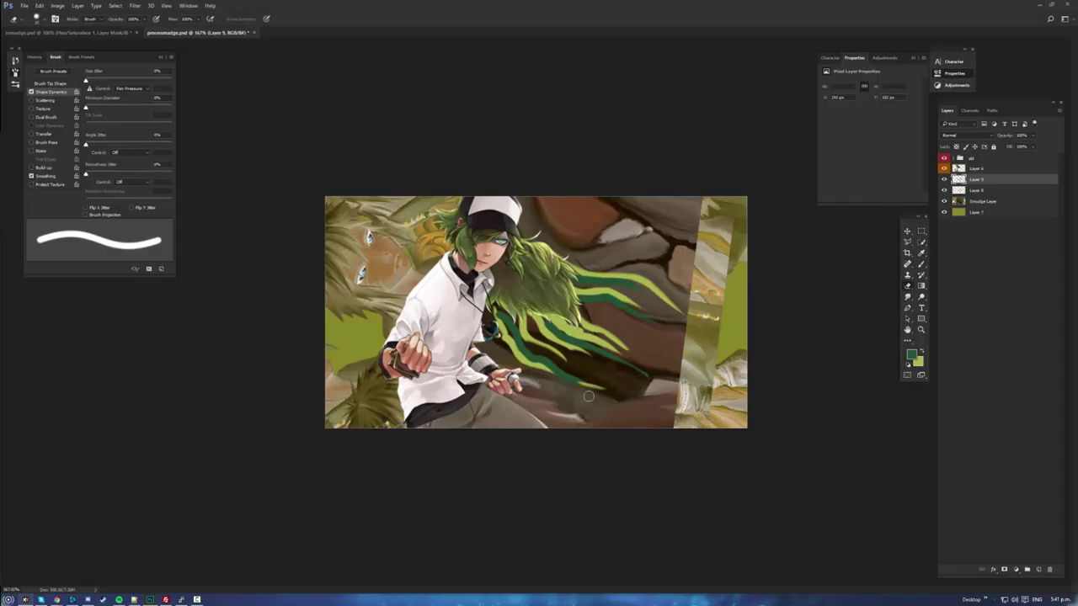
key("b")
left_click_drag(583, 311, 652, 363)
key("e")
- Duplicate the light and dark green strand layers and merge the copies into one layer
left_click(977, 190, "shift")
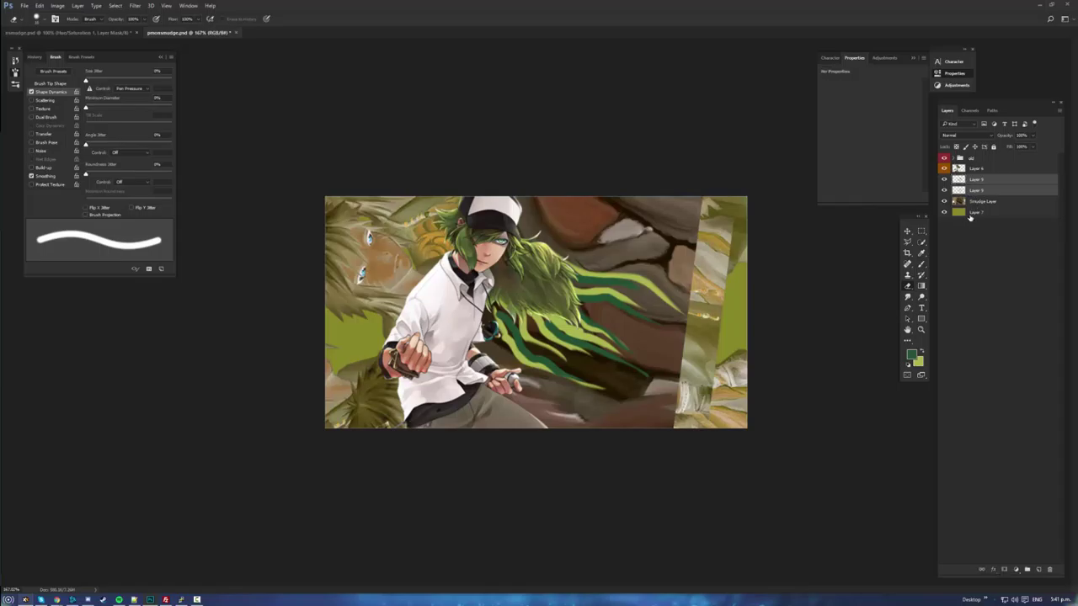
key("ctrl+j")
key("ctrl+e")
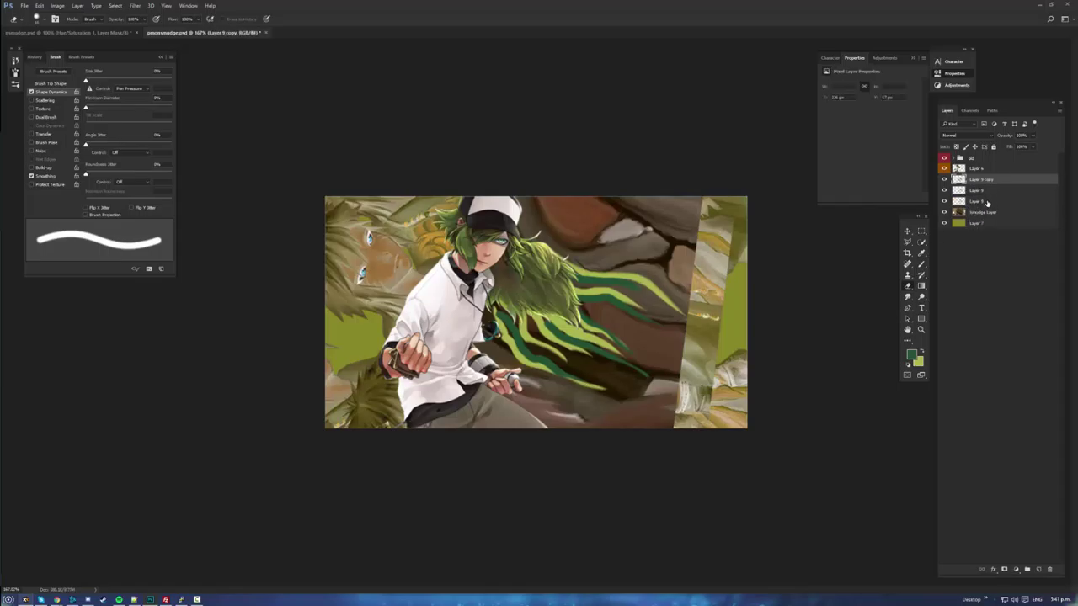
- Group the two original strand layers, hide the group, and select the merged copy
left_click(980, 191)
left_click(975, 201, "shift")
key("ctrl+g")
left_click(945, 191)
left_click(981, 179)
- Prepare the Smudge tool on the painted strands with a small brush and 90% strength
key("z")
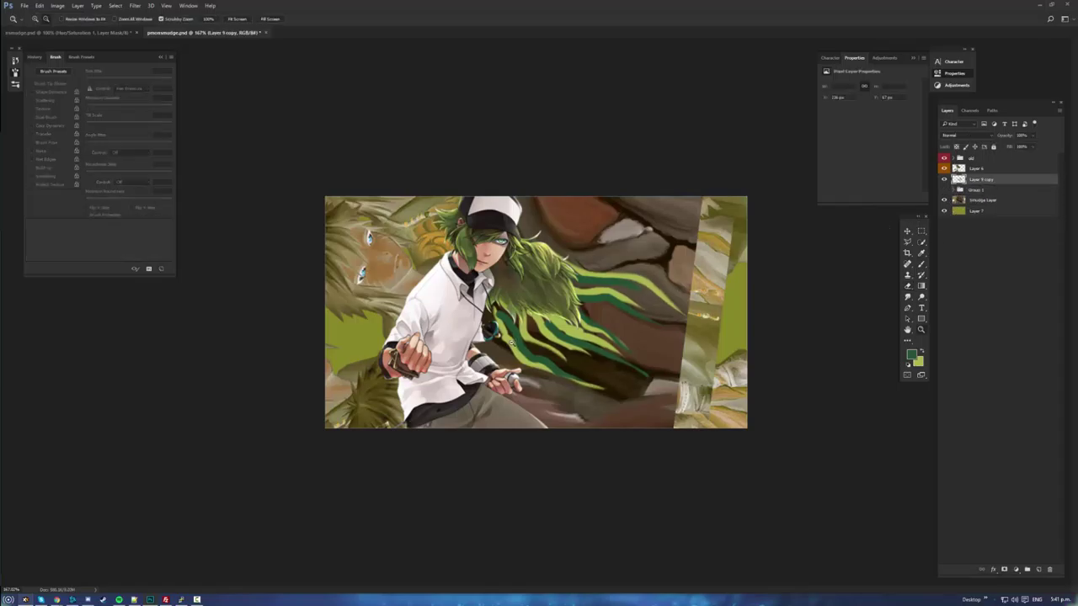
left_click_drag(580, 325, 660, 325)
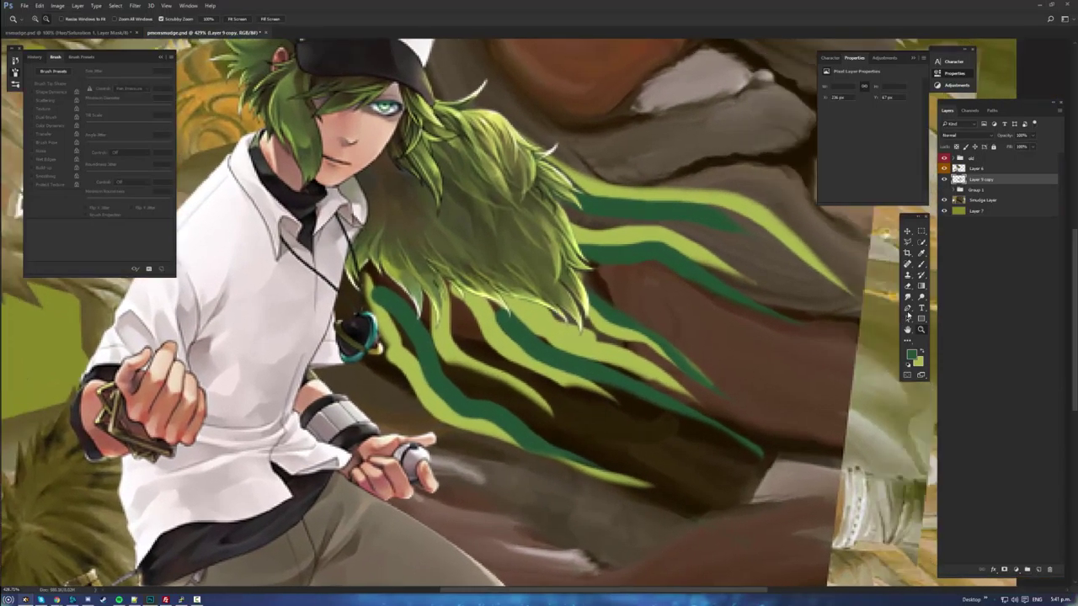
key("r")
right_click(531, 314, "alt")
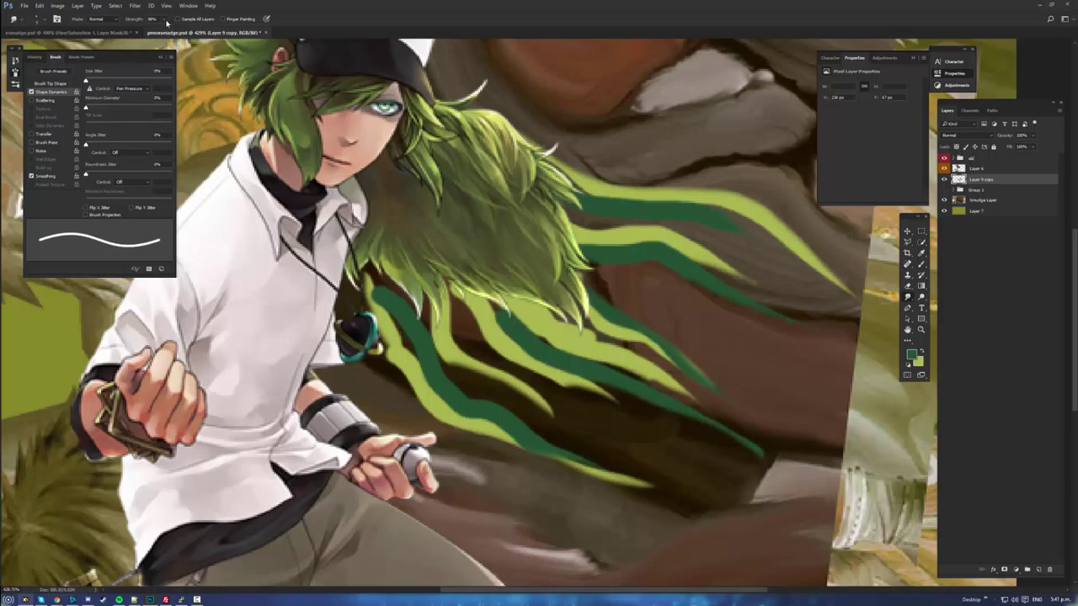
left_click(165, 20)
- Smudge the middle light green strand outward into a long thin tail that curves downward at its end
left_click_drag(552, 370, 660, 439)
mouse_move(600, 390)
left_mouse_down()
mouse_move(717, 482)
mouse_move(616, 404)
mouse_move(694, 474)
mouse_move(731, 473)
left_mouse_up()
mouse_move(671, 450)
left_mouse_down()
mouse_move(731, 475)
mouse_move(714, 517)
mouse_move(679, 368)
mouse_move(774, 368)
left_mouse_up()
key("space")
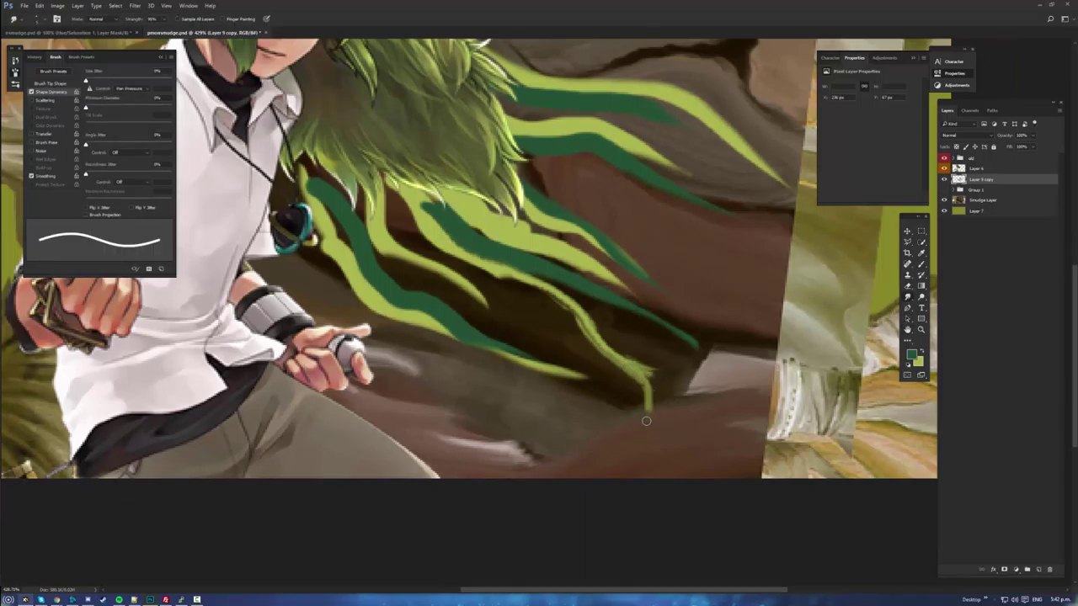
mouse_move(653, 378)
left_mouse_down()
mouse_move(700, 474)
mouse_move(620, 436)
left_mouse_up()
left_click_drag(667, 461, 586, 411)
- Smudge a thin light green offshoot from the middle of the tail toward the tip of the dark green strand
left_click_drag(593, 330, 684, 369)
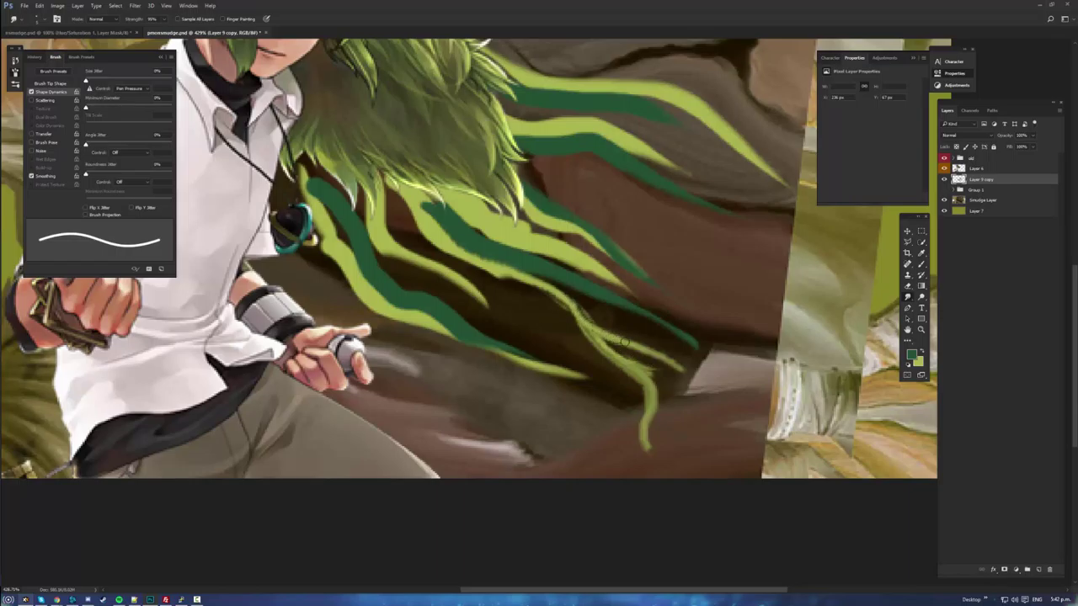
mouse_move(581, 317)
left_mouse_down()
mouse_move(661, 351)
mouse_move(708, 414)
left_mouse_up()
left_click_drag(669, 359, 699, 386)
left_click_drag(656, 337, 685, 362)
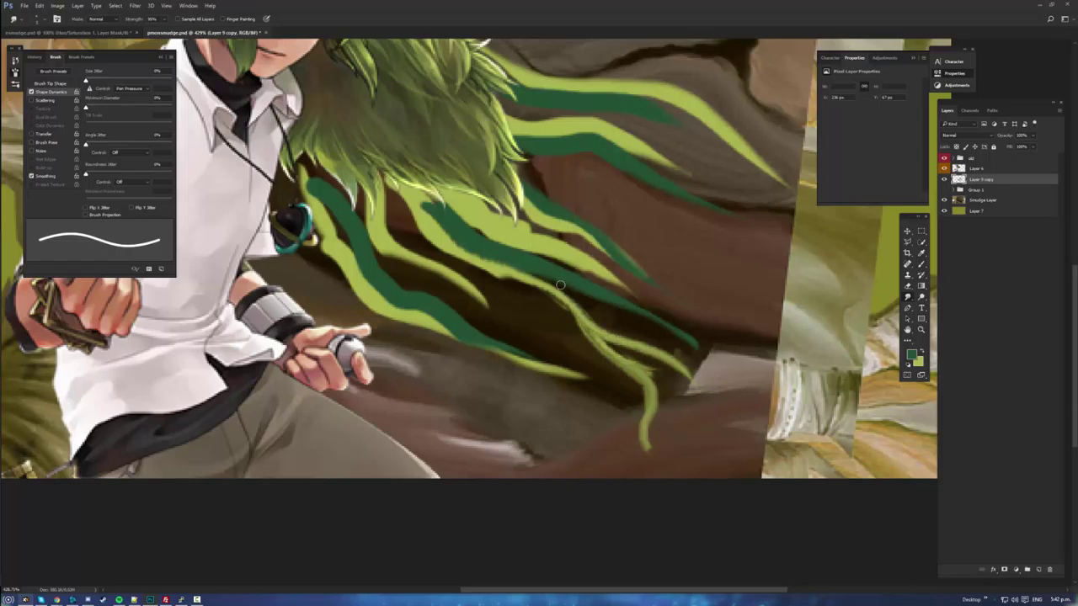
- Smudge the adjoining dark green strand along the light green tail and pull it into a thin downward curl
left_click_drag(559, 283, 582, 312)
mouse_move(583, 300)
left_mouse_down()
mouse_move(608, 329)
mouse_move(707, 389)
left_mouse_up()
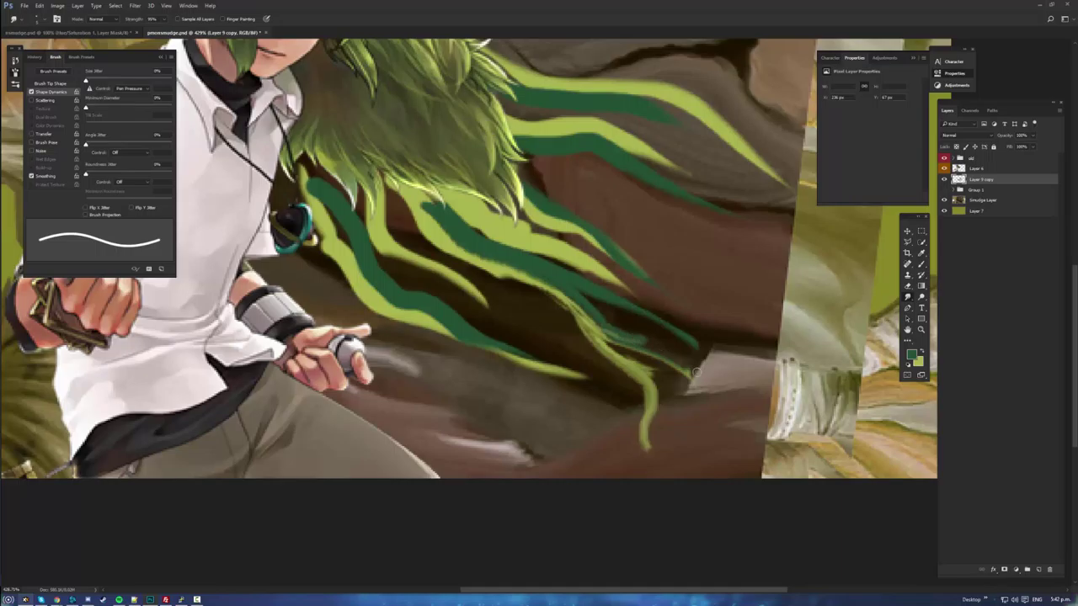
left_click_drag(690, 377, 715, 433)
- Smudge the end of the light green tail into a fork, pulling out one side branch and lengthening the lower tip
left_click_drag(666, 412, 711, 444)
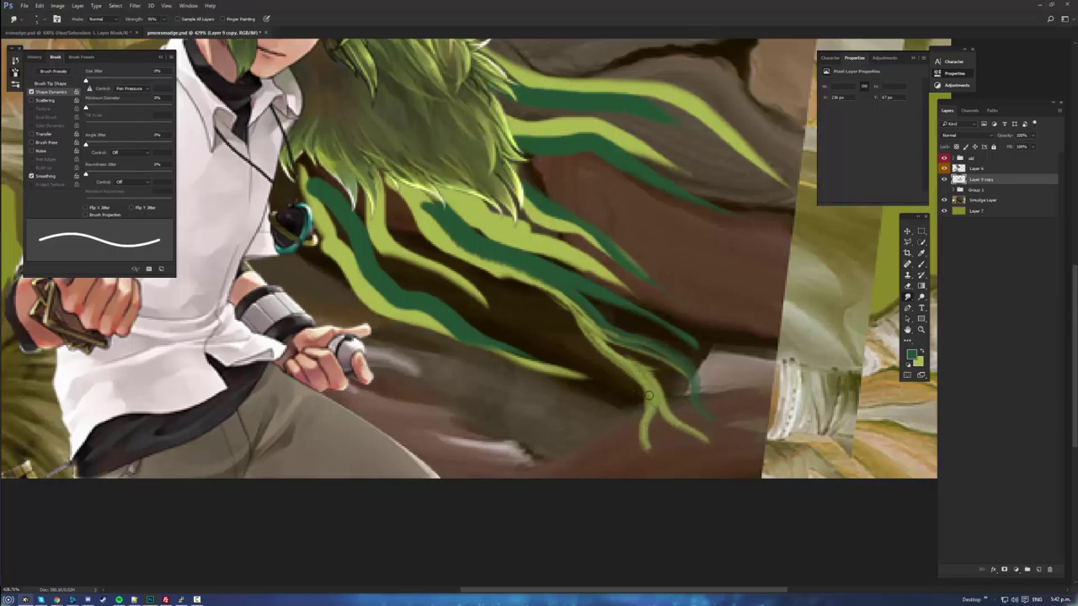
mouse_move(650, 396)
left_mouse_down()
mouse_move(651, 448)
mouse_move(686, 470)
left_mouse_up()
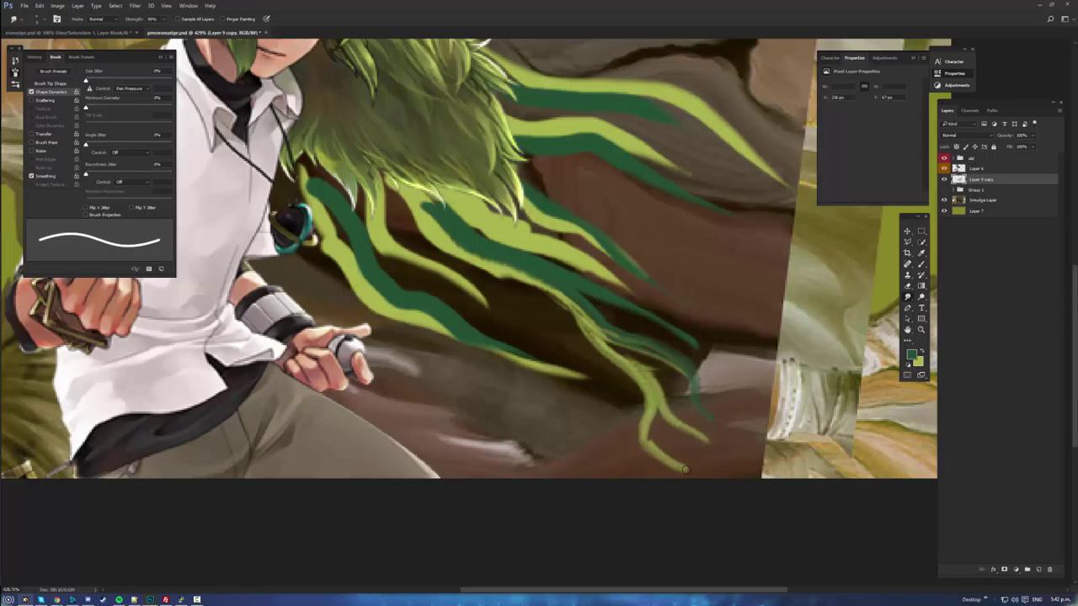
- Extend the fork's lower tip to the canvas edge and pull dark and light green tails down from the strands nearest the hand
left_click_drag(649, 437, 706, 480)
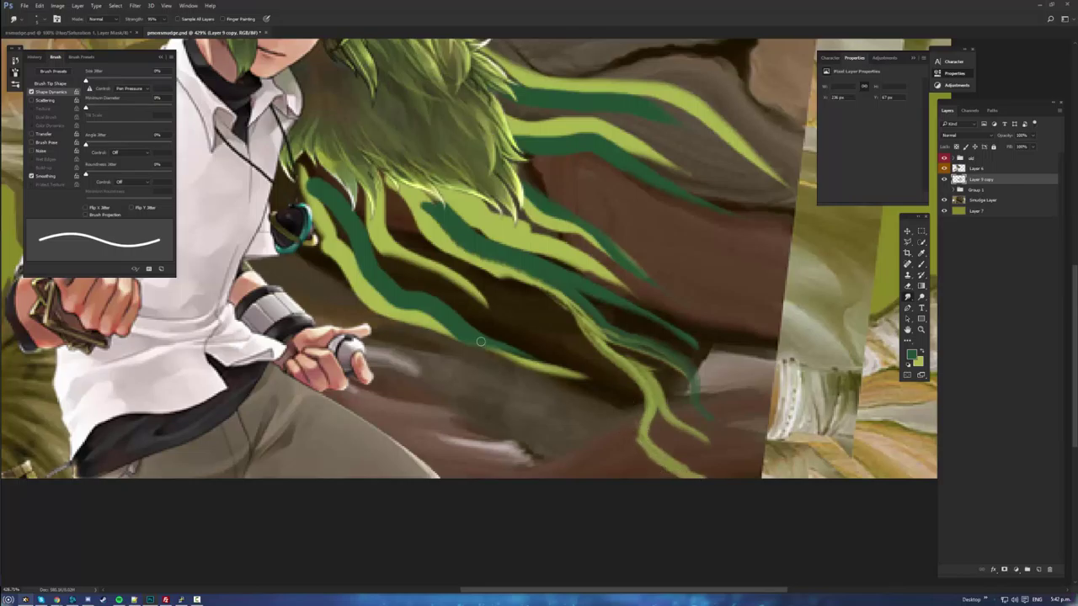
left_click_drag(504, 350, 543, 408)
mouse_move(430, 325)
left_mouse_down()
mouse_move(474, 358)
mouse_move(453, 338)
mouse_move(484, 421)
left_mouse_up()
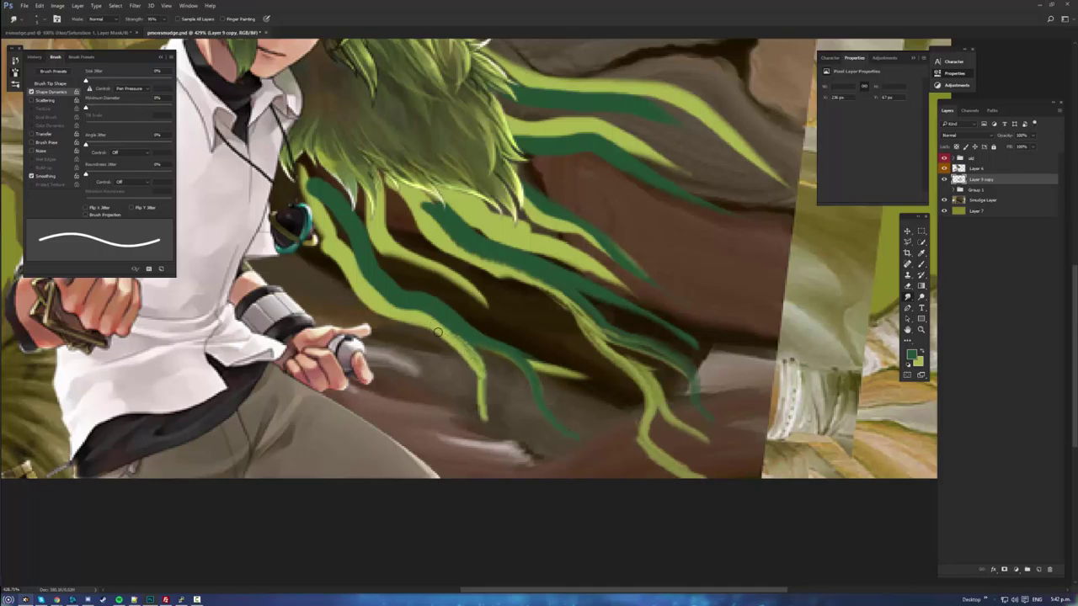
mouse_move(451, 334)
left_mouse_down()
mouse_move(461, 360)
mouse_move(449, 334)
mouse_move(473, 363)
mouse_move(468, 355)
mouse_move(485, 419)
mouse_move(523, 462)
left_mouse_up()
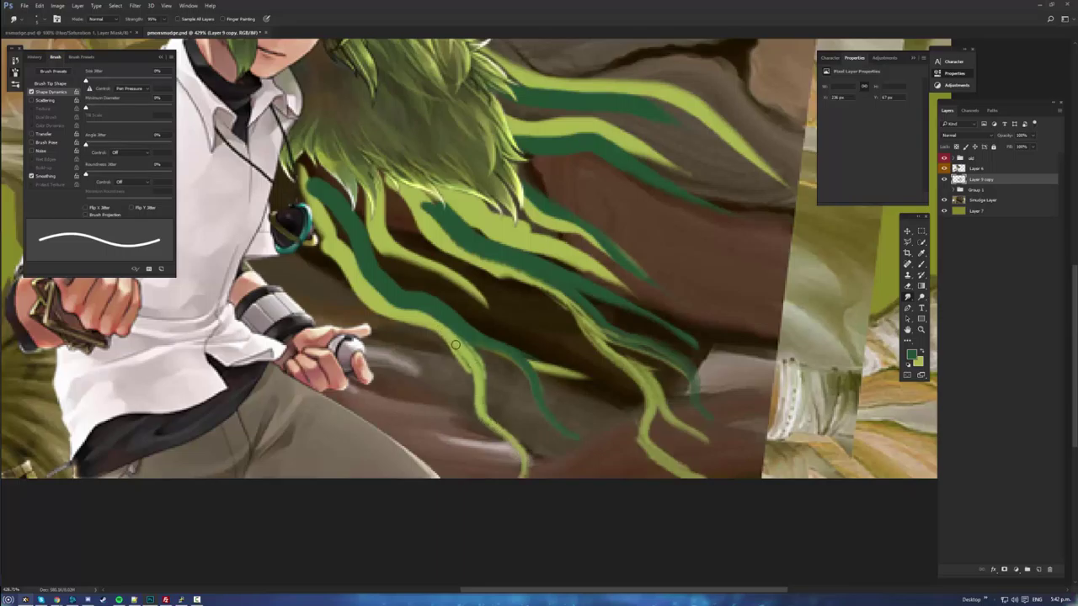
- Bend the new light green tail's end toward the canvas edge and smudge a dark green edge along its outer side
mouse_move(479, 385)
left_mouse_down()
mouse_move(512, 462)
mouse_move(515, 446)
mouse_move(512, 477)
left_mouse_up()
key("ctrl+z")
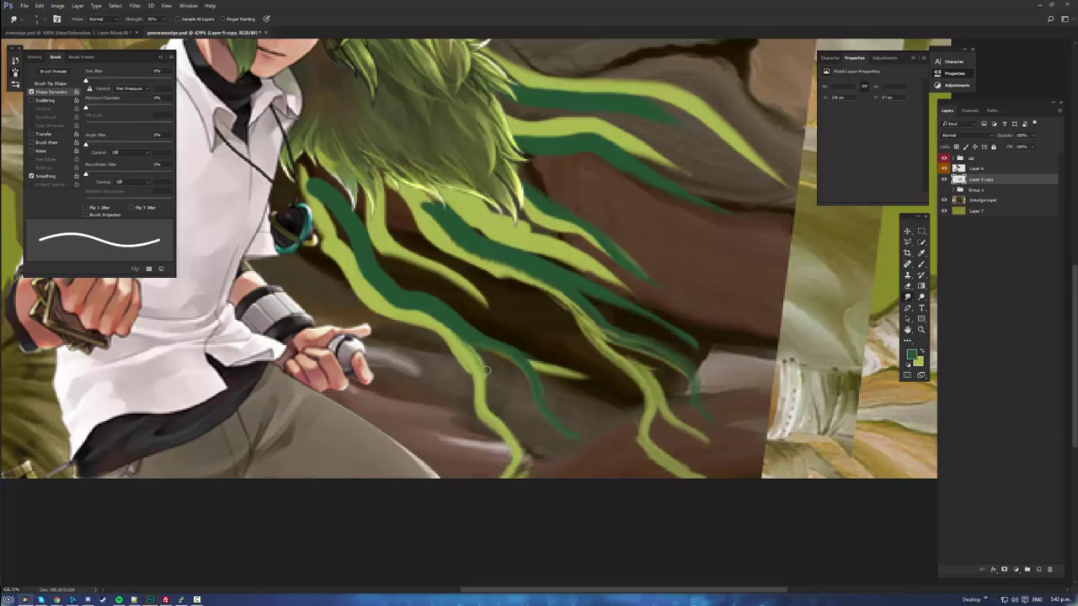
left_click_drag(494, 407, 527, 464)
left_click_drag(523, 475, 499, 488)
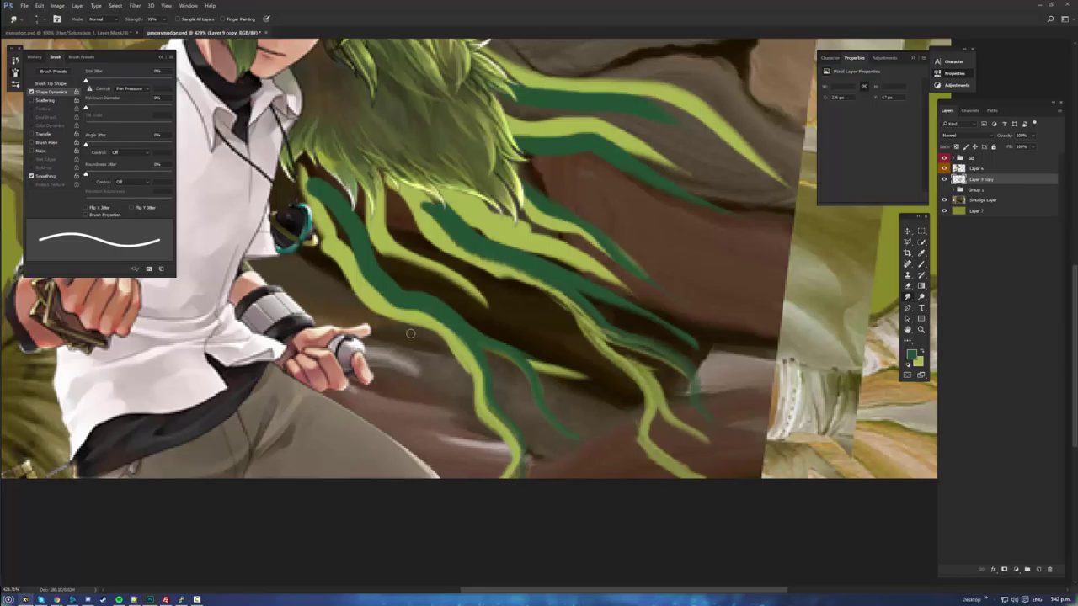
- Smudge a second light green offshoot down beside the tail and edge it with dark green on the hand side
mouse_move(452, 360)
left_mouse_down()
mouse_move(446, 438)
mouse_move(435, 385)
left_mouse_up()
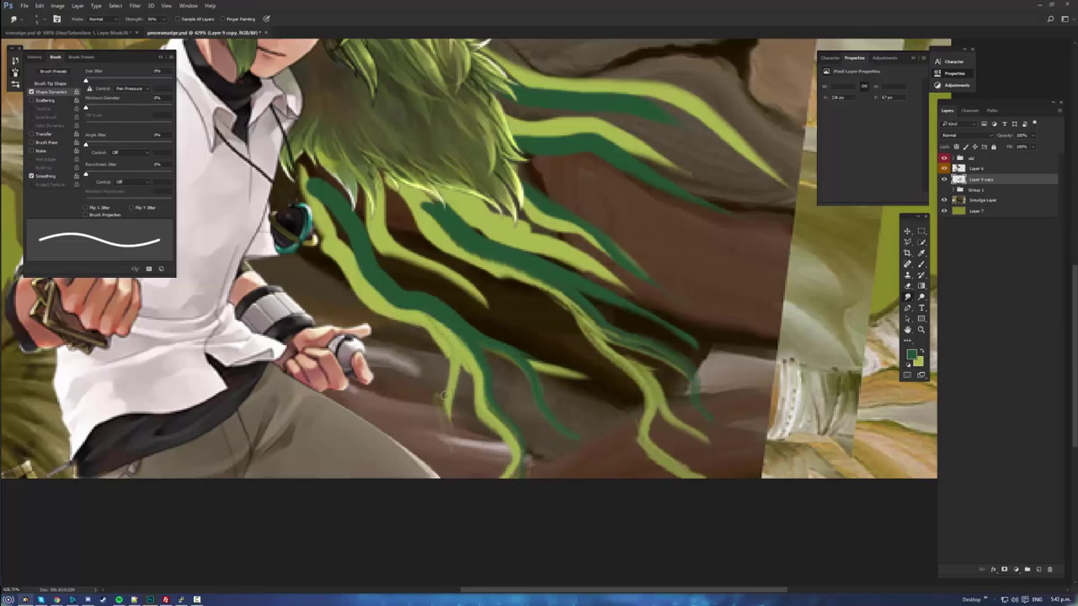
left_click_drag(429, 328, 464, 451)
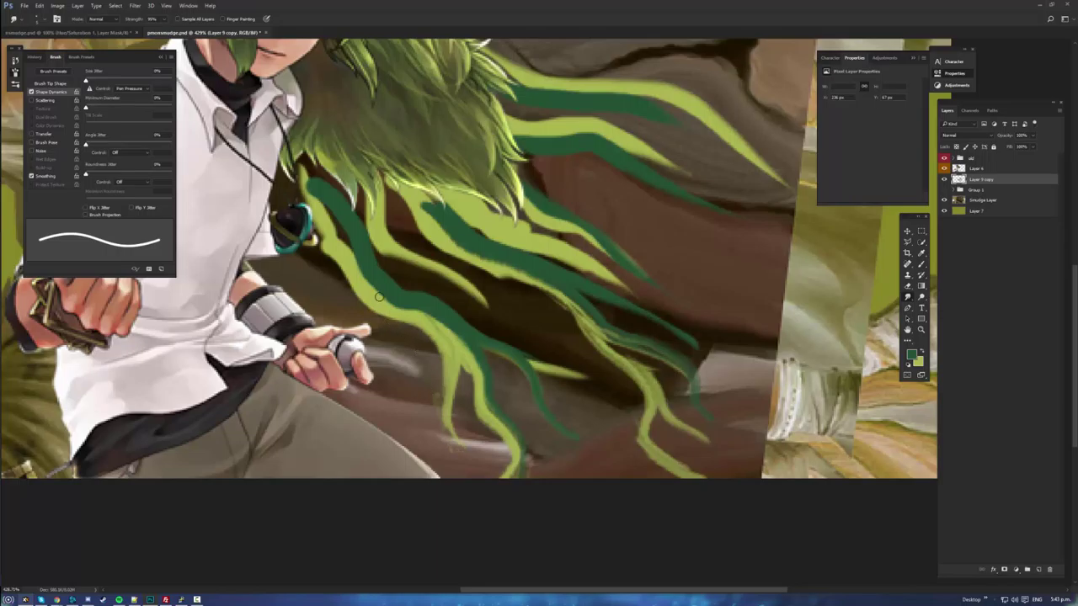
mouse_move(384, 298)
left_mouse_down()
mouse_move(434, 342)
mouse_move(443, 392)
left_mouse_up()
mouse_move(407, 331)
left_mouse_down()
mouse_move(437, 361)
mouse_move(460, 443)
left_mouse_up()
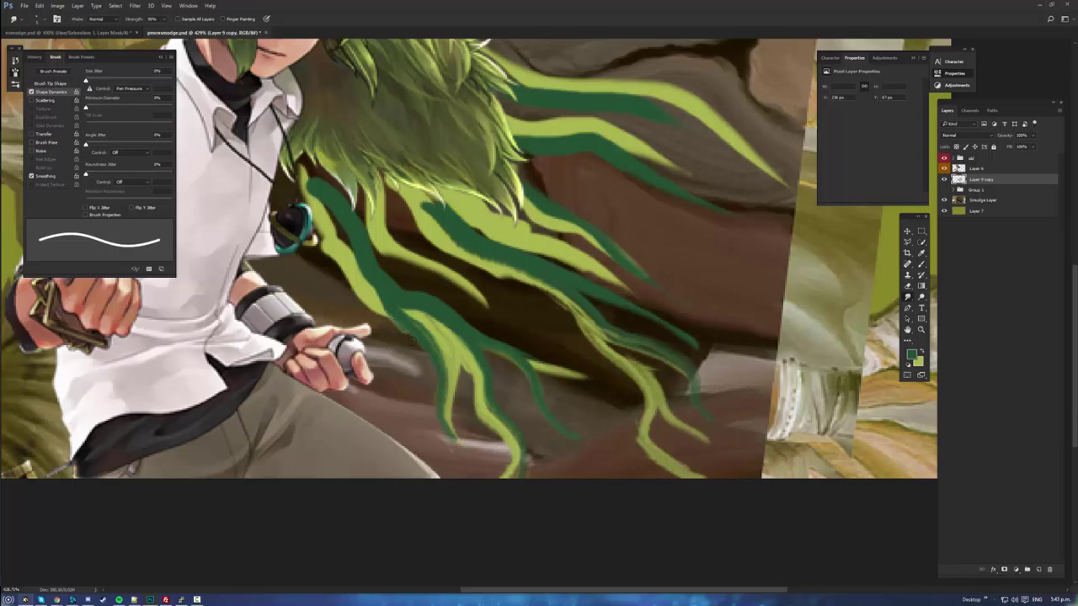
- Smudge light green along the outer dark strand into a thin bottom curl and a jagged tuft beside the character's fingers
left_click_drag(383, 320, 430, 364)
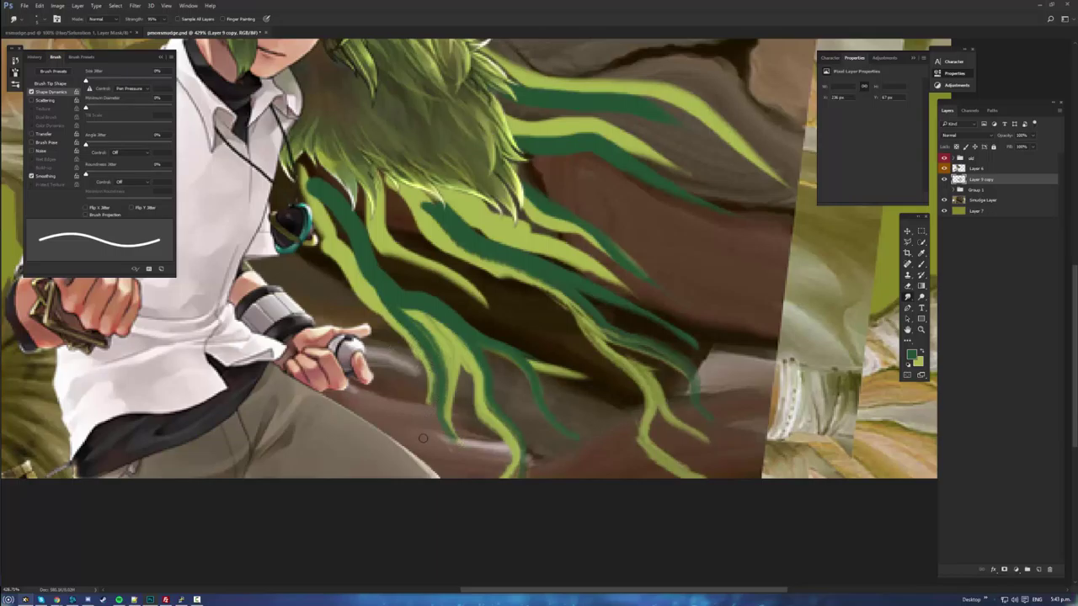
left_click_drag(423, 438, 447, 460)
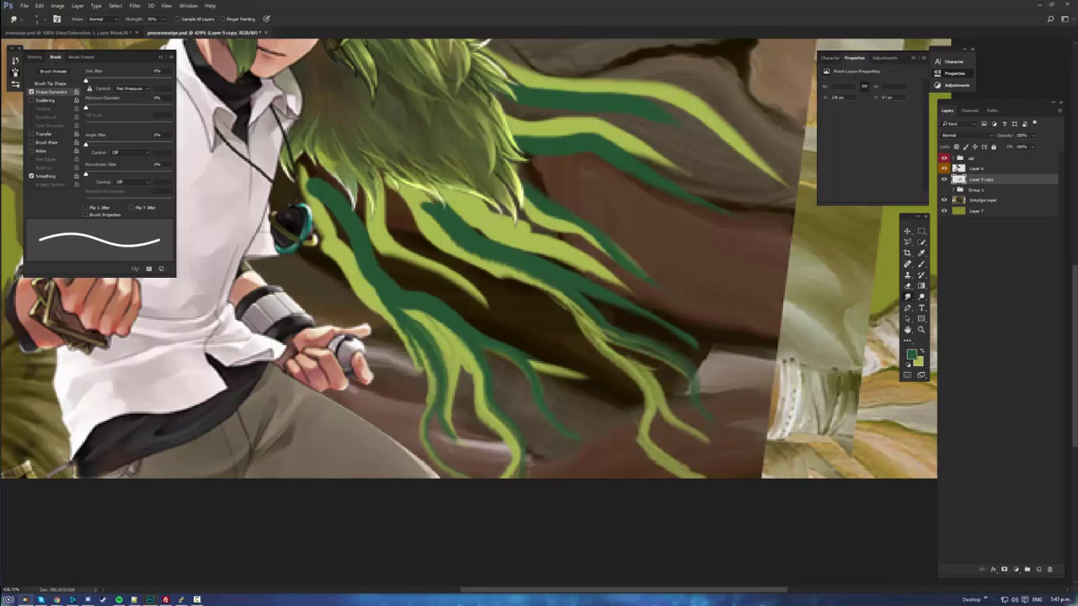
left_click_drag(416, 342, 394, 404)
left_click_drag(404, 359, 401, 403)
mouse_move(390, 364)
left_mouse_down()
mouse_move(399, 398)
mouse_move(409, 389)
left_mouse_up()
left_click_drag(399, 338, 403, 379)
left_click_drag(392, 319, 399, 347)
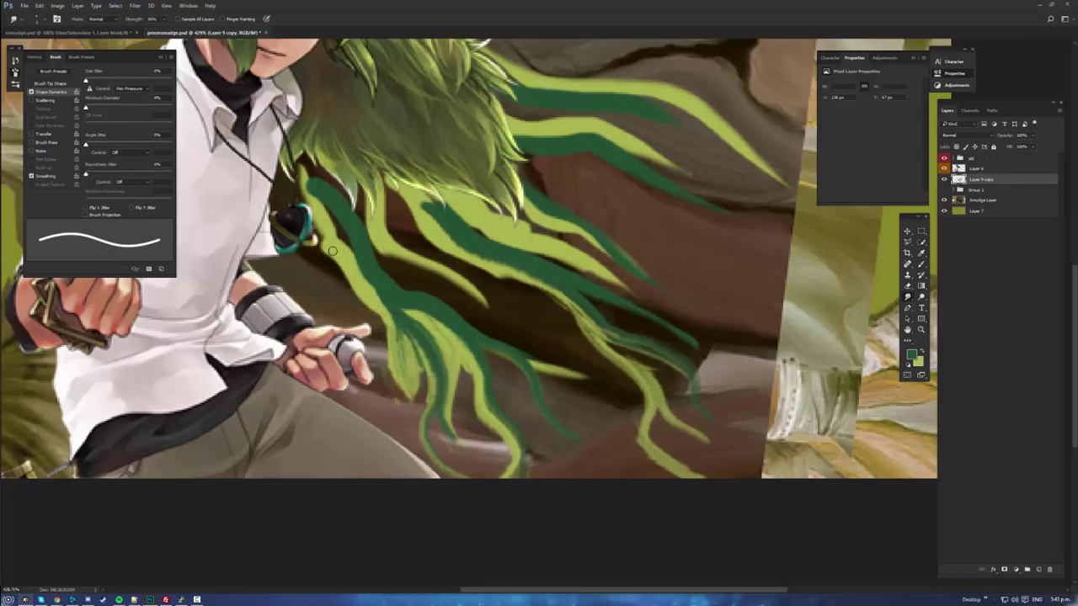
- Smudge the strands below the pendant into curved loops sweeping toward the wristband, blending light and dark green at their base
mouse_move(366, 272)
left_mouse_down()
mouse_move(373, 311)
mouse_move(342, 326)
mouse_move(350, 321)
mouse_move(293, 298)
left_mouse_up()
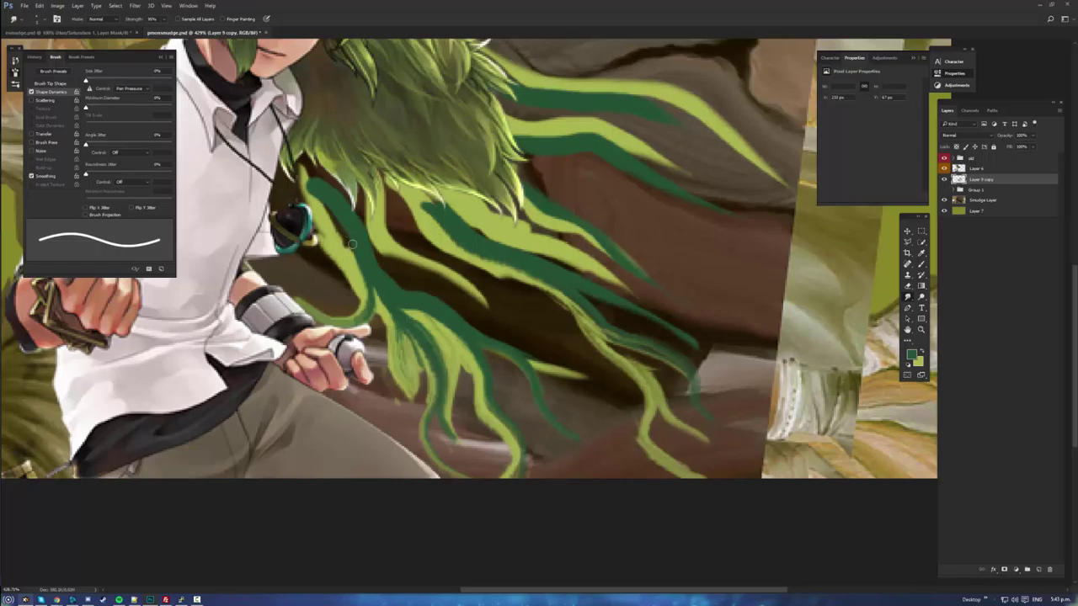
mouse_move(361, 277)
left_mouse_down()
mouse_move(310, 197)
mouse_move(307, 162)
mouse_move(345, 205)
mouse_move(334, 181)
mouse_move(355, 228)
mouse_move(346, 165)
mouse_move(363, 208)
mouse_move(337, 233)
mouse_move(365, 271)
mouse_move(368, 310)
mouse_move(364, 279)
mouse_move(352, 290)
left_mouse_up()
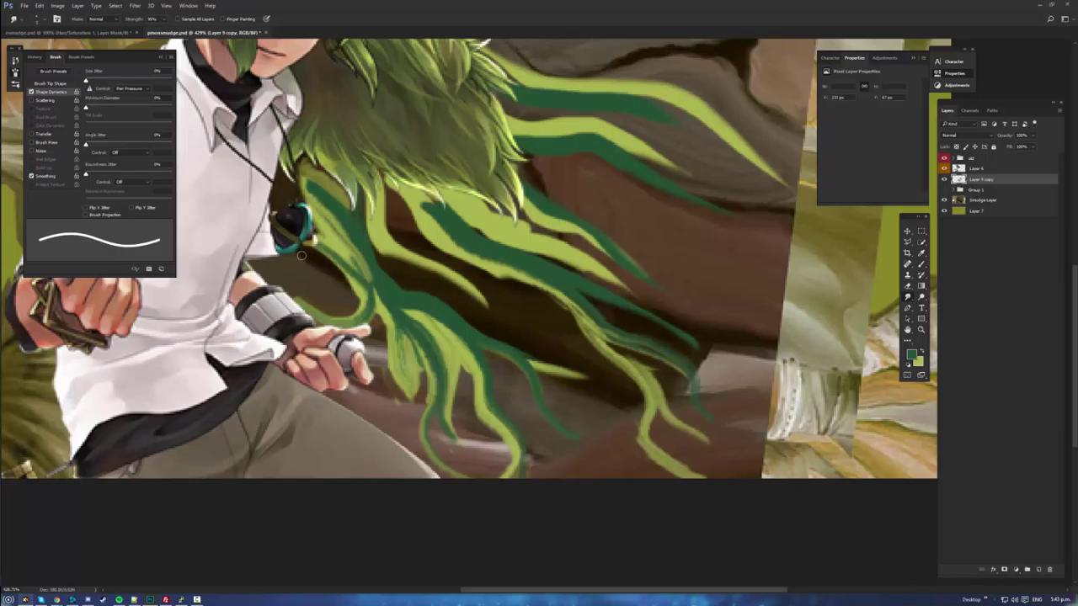
mouse_move(302, 255)
left_mouse_down()
mouse_move(347, 278)
mouse_move(349, 313)
mouse_move(270, 282)
mouse_move(357, 310)
mouse_move(297, 312)
mouse_move(322, 315)
mouse_move(272, 273)
mouse_move(353, 290)
mouse_move(269, 240)
mouse_move(348, 303)
mouse_move(337, 268)
mouse_move(364, 294)
mouse_move(416, 304)
mouse_move(384, 255)
mouse_move(396, 280)
left_mouse_up()
left_click(945, 180)
left_click(945, 180)
- Smudge light and dark green streaks through the strands beside the hand, extending them into thin pointed tips over the dark rock
mouse_move(379, 245)
left_mouse_down()
mouse_move(404, 291)
mouse_move(537, 367)
left_mouse_up()
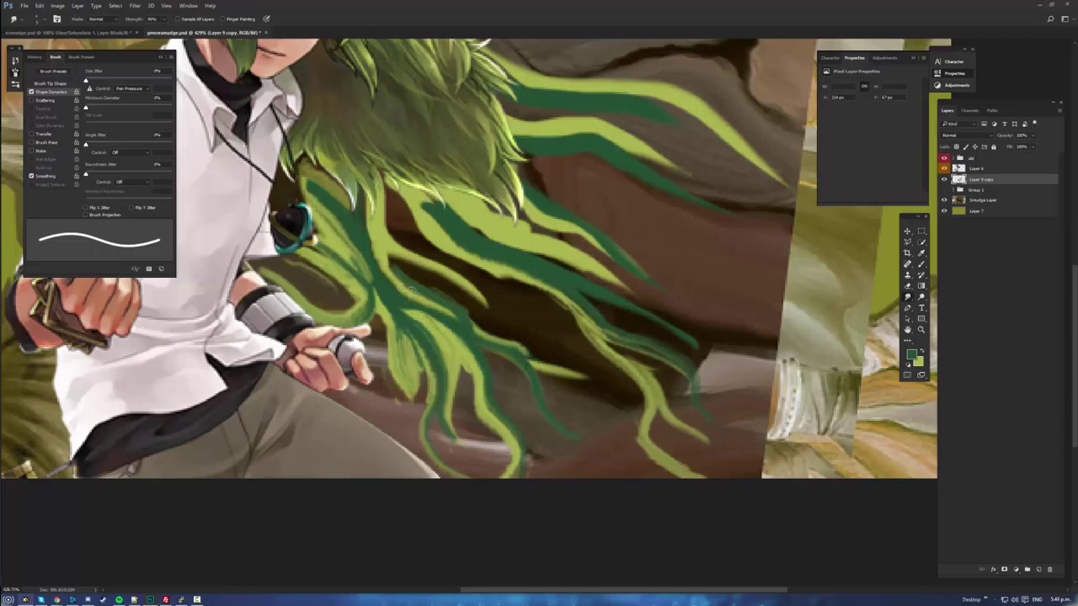
mouse_move(411, 291)
left_mouse_down()
mouse_move(533, 352)
mouse_move(524, 358)
mouse_move(521, 348)
mouse_move(550, 369)
mouse_move(539, 365)
mouse_move(577, 429)
left_mouse_up()
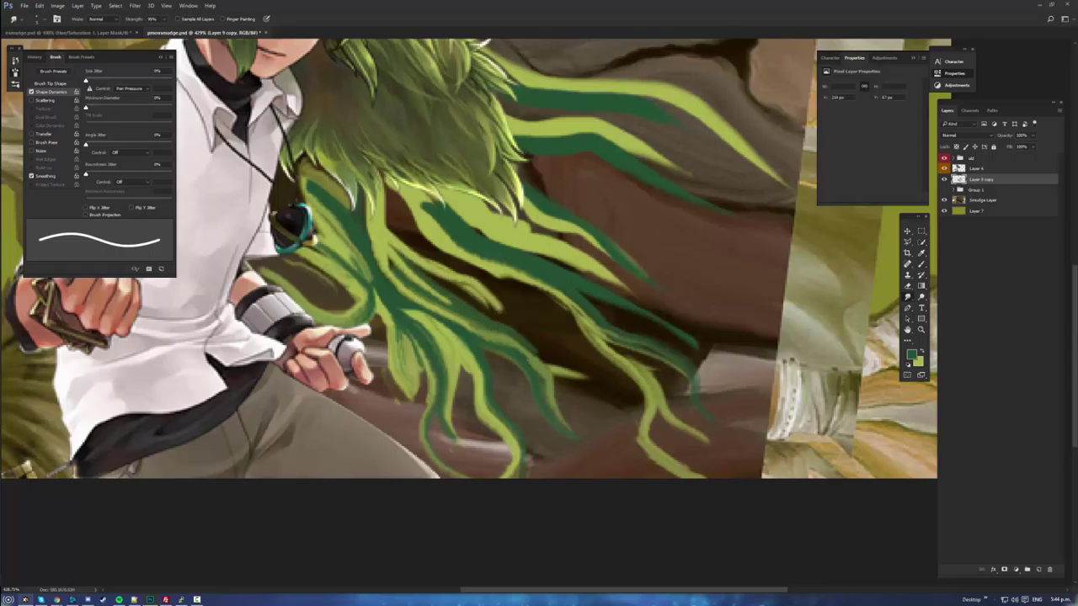
left_click_drag(482, 295, 566, 349)
left_click_drag(469, 303, 514, 328)
left_click_drag(419, 261, 491, 312)
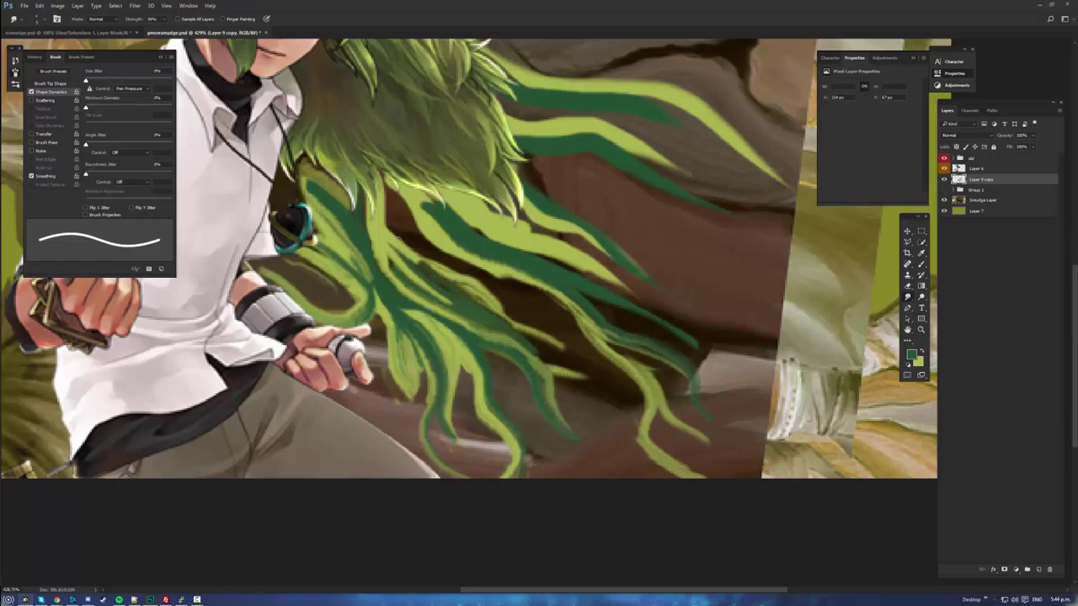
mouse_move(406, 250)
left_mouse_down()
mouse_move(482, 292)
mouse_move(460, 274)
left_mouse_up()
left_click_drag(392, 231, 446, 277)
- Paint dark green into the gap beneath the hair and smudge it along the neighbouring light green strand down to the forked tail
key("b")
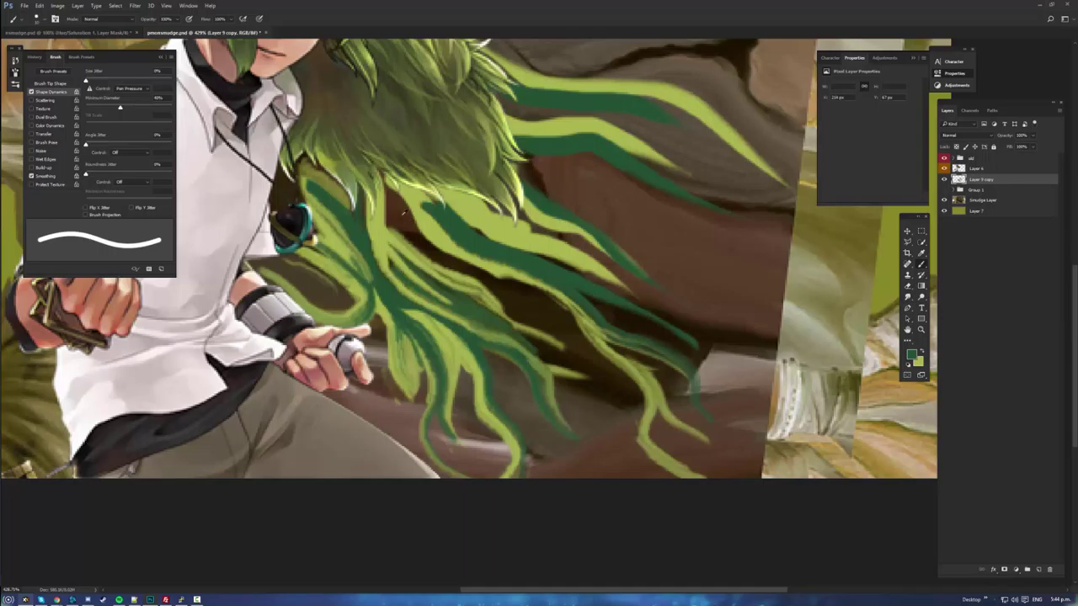
left_click(908, 287)
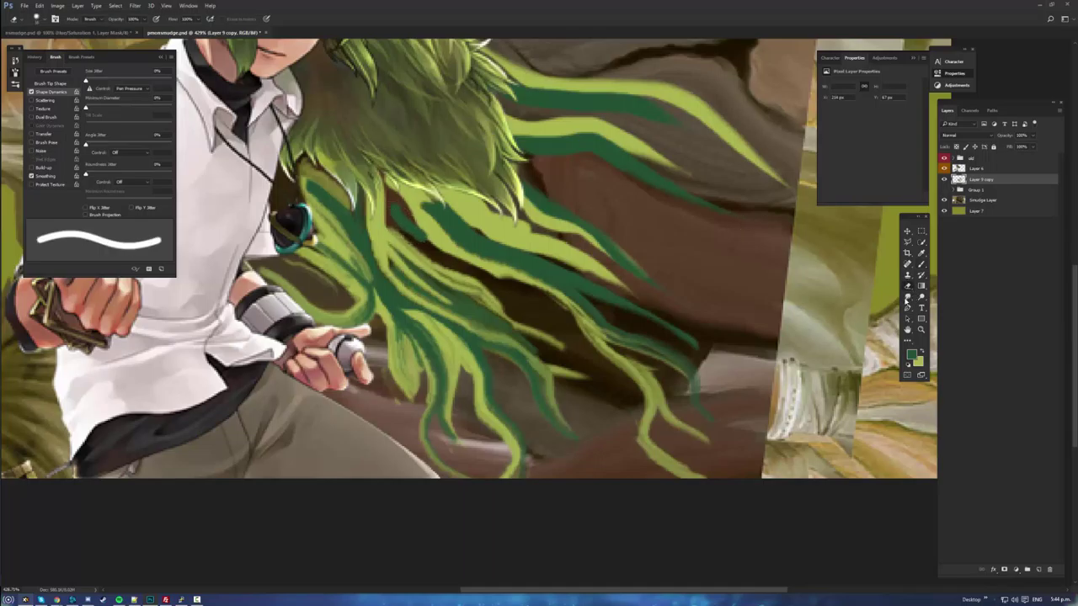
left_click(908, 298)
mouse_move(387, 193)
left_mouse_down()
mouse_move(411, 242)
mouse_move(507, 297)
left_mouse_up()
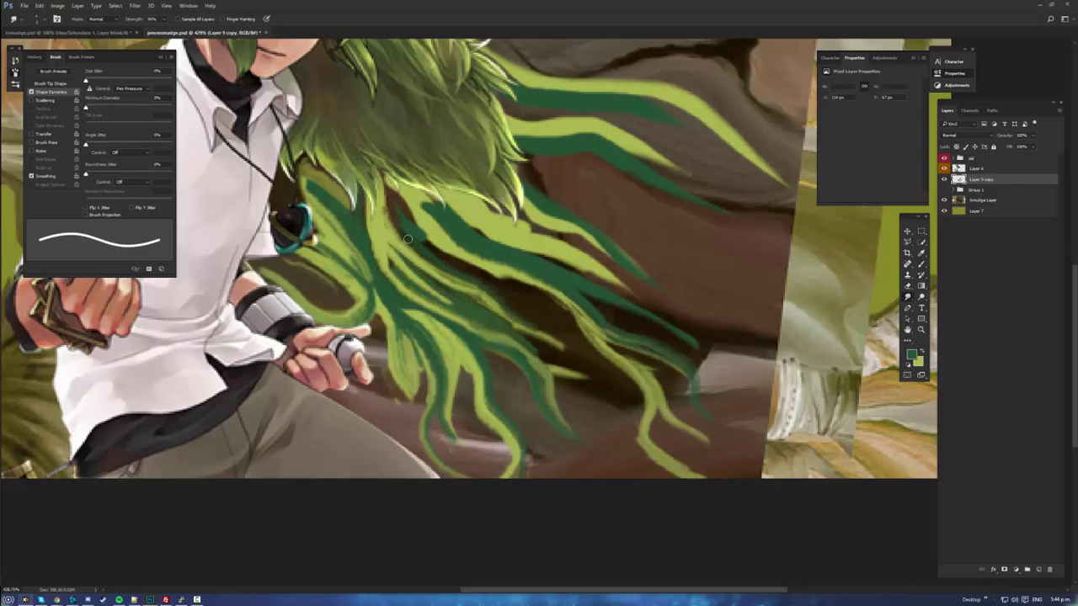
mouse_move(412, 226)
left_mouse_down()
mouse_move(515, 286)
mouse_move(562, 325)
mouse_move(541, 309)
mouse_move(578, 326)
left_mouse_up()
mouse_move(481, 272)
left_mouse_down()
mouse_move(561, 337)
mouse_move(554, 317)
mouse_move(593, 347)
mouse_move(569, 345)
mouse_move(511, 298)
mouse_move(635, 379)
mouse_move(655, 468)
left_mouse_up()
mouse_move(492, 290)
left_mouse_down()
mouse_move(527, 301)
mouse_move(608, 365)
left_mouse_up()
- Smudge the dark green fill between the middle strands into a wavy tail reaching the bottom of the canvas
key("b")
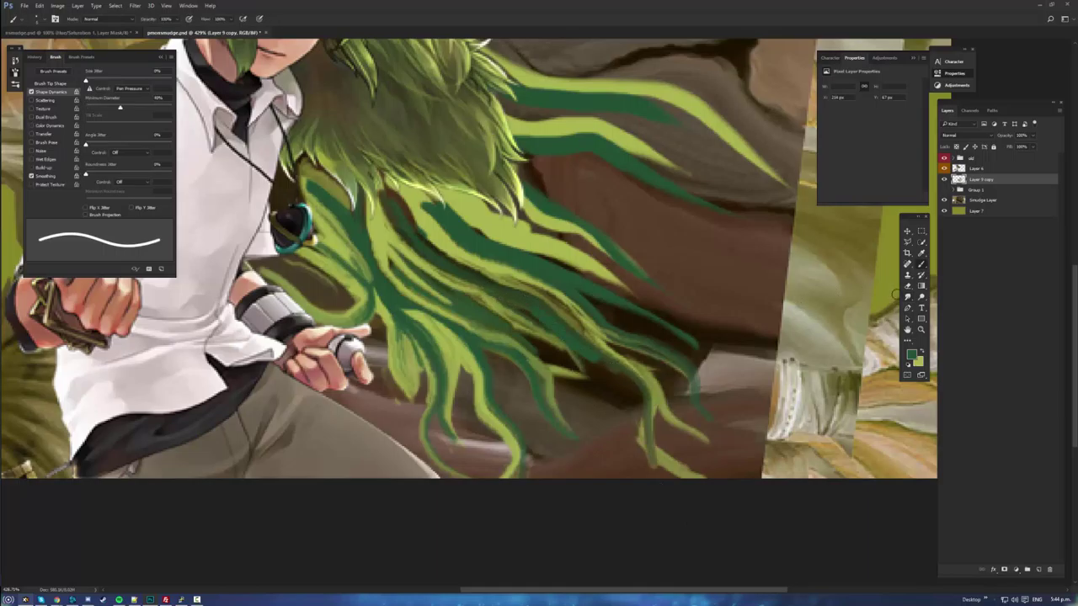
left_click(907, 296)
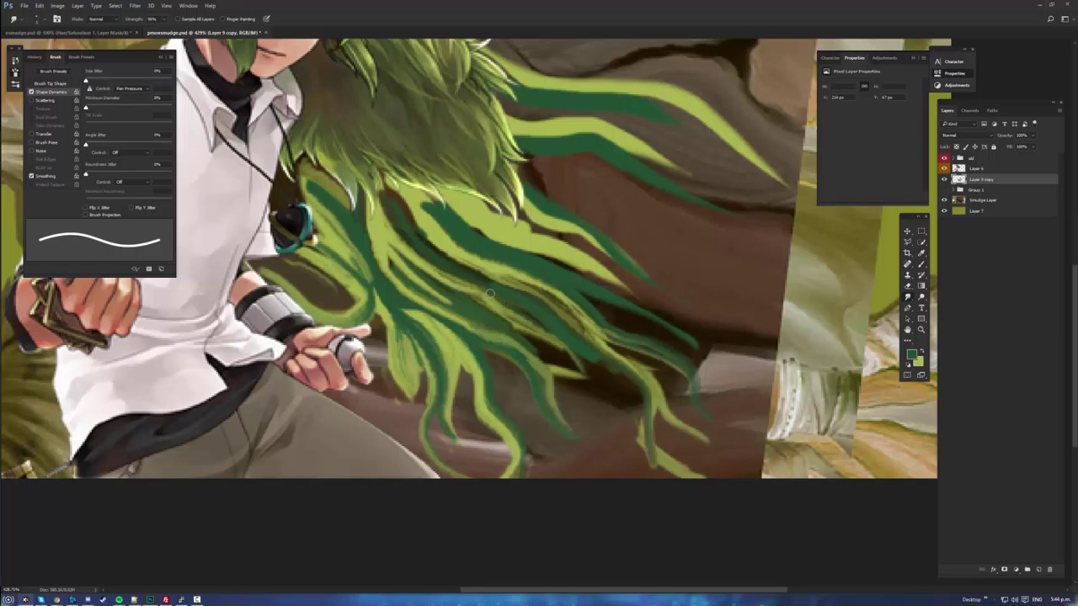
mouse_move(490, 293)
left_mouse_down()
mouse_move(593, 372)
mouse_move(607, 392)
mouse_move(581, 361)
mouse_move(602, 401)
mouse_move(598, 376)
mouse_move(610, 420)
mouse_move(606, 389)
mouse_move(592, 439)
mouse_move(608, 431)
left_mouse_up()
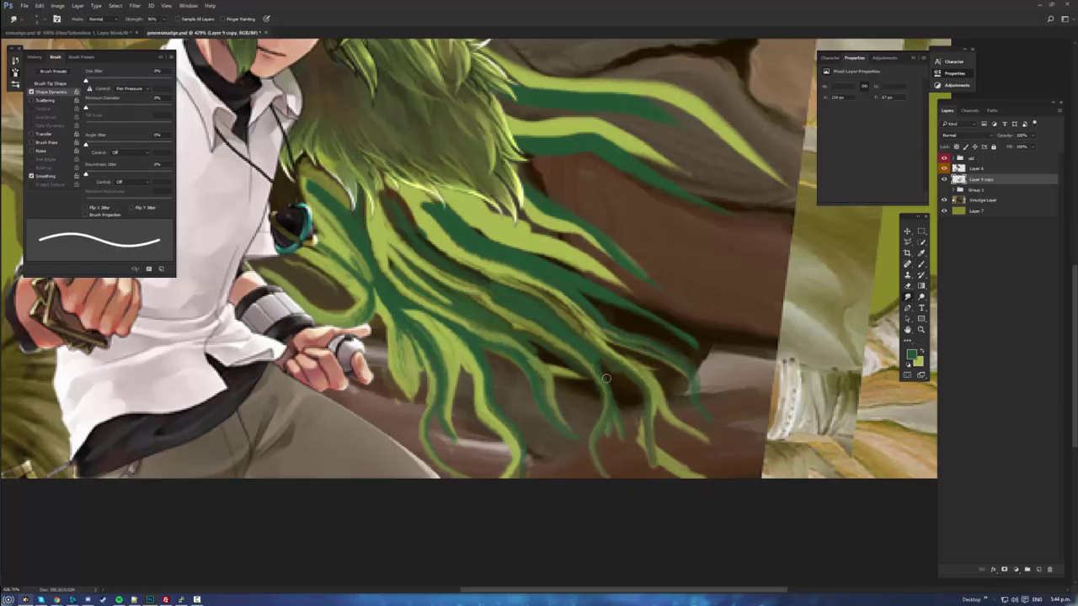
mouse_move(605, 379)
left_mouse_down()
mouse_move(592, 358)
mouse_move(613, 409)
mouse_move(603, 425)
mouse_move(608, 474)
mouse_move(614, 374)
mouse_move(613, 383)
left_mouse_up()
- Smudge the dark green gap beneath the hair into thin streaks that blend with the adjoining light green strands
double_click(920, 331)
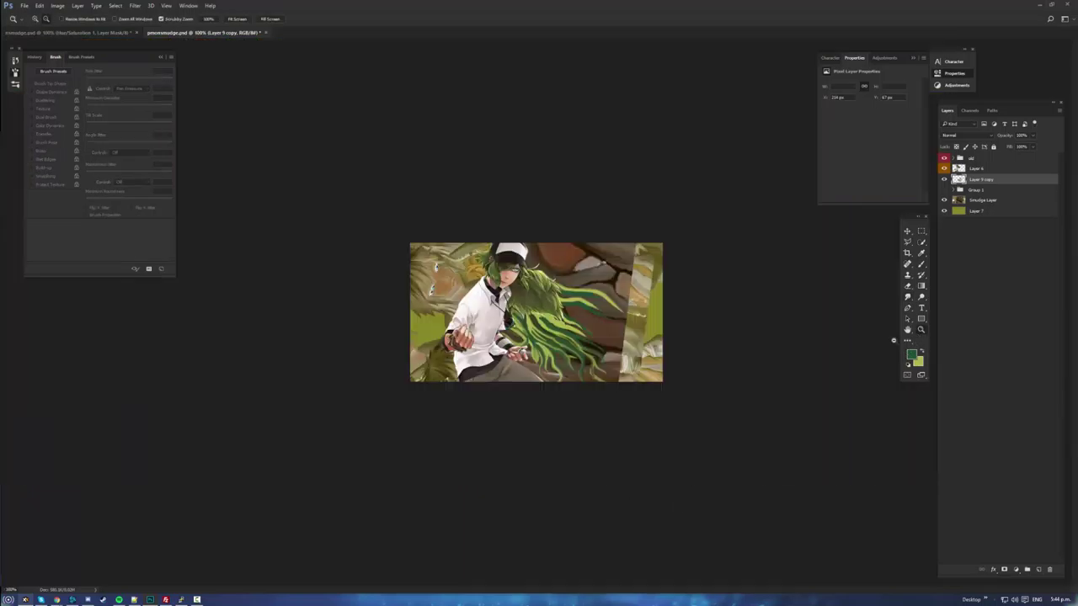
left_click_drag(590, 357, 735, 497)
left_click_drag(496, 323, 478, 348)
key("space")
left_click_drag(455, 275, 503, 354)
left_click(907, 297)
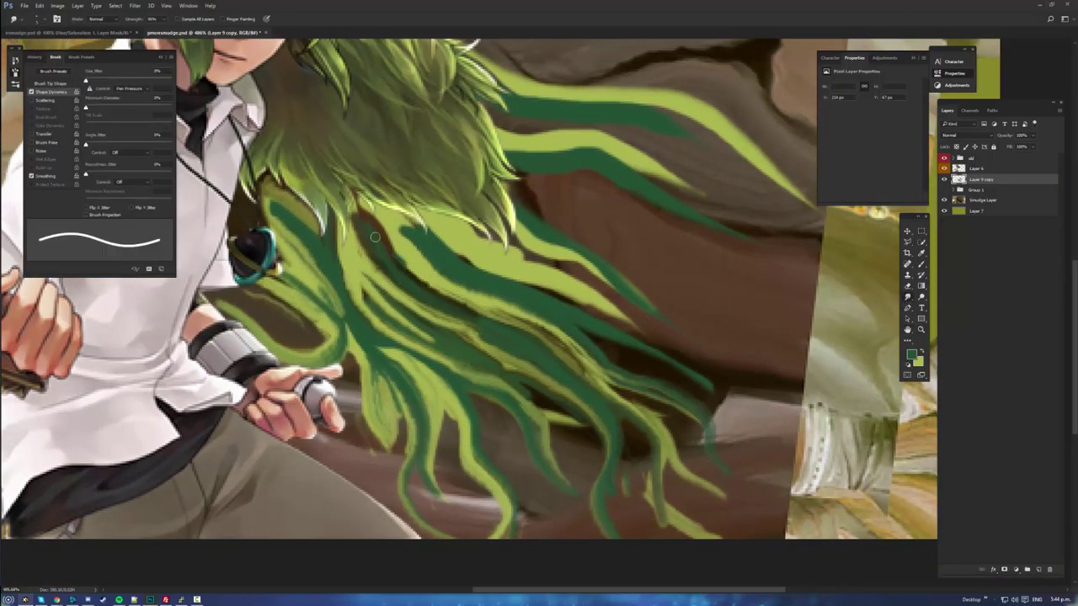
left_click_drag(381, 224, 475, 326)
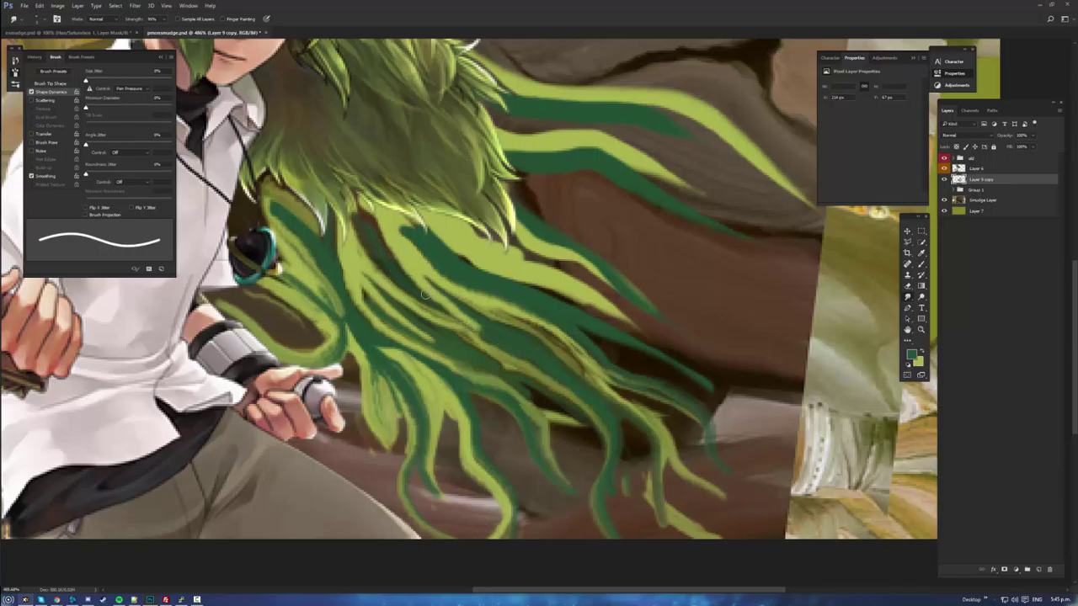
left_click_drag(426, 295, 481, 333)
mouse_move(384, 261)
left_mouse_down()
mouse_move(552, 335)
mouse_move(674, 424)
mouse_move(597, 372)
left_mouse_up()
mouse_move(544, 321)
left_mouse_down()
mouse_move(609, 341)
mouse_move(601, 344)
mouse_move(633, 370)
mouse_move(652, 409)
mouse_move(693, 431)
mouse_move(633, 381)
left_mouse_up()
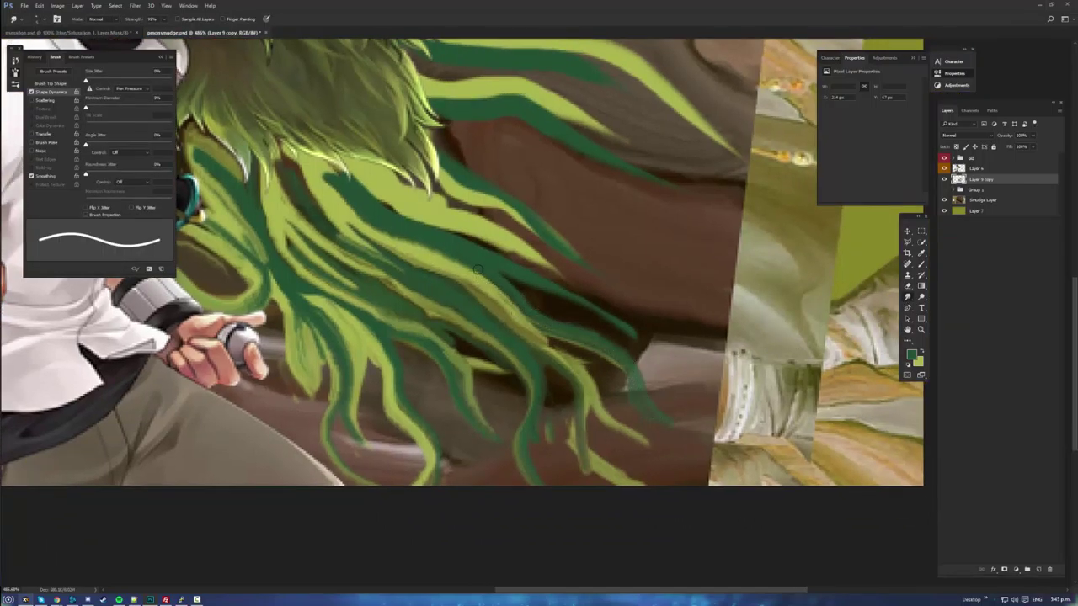
- Smudge the long light green strand smoother and thicken its forked branch into a tip that curls downward
left_click_drag(492, 285, 563, 357)
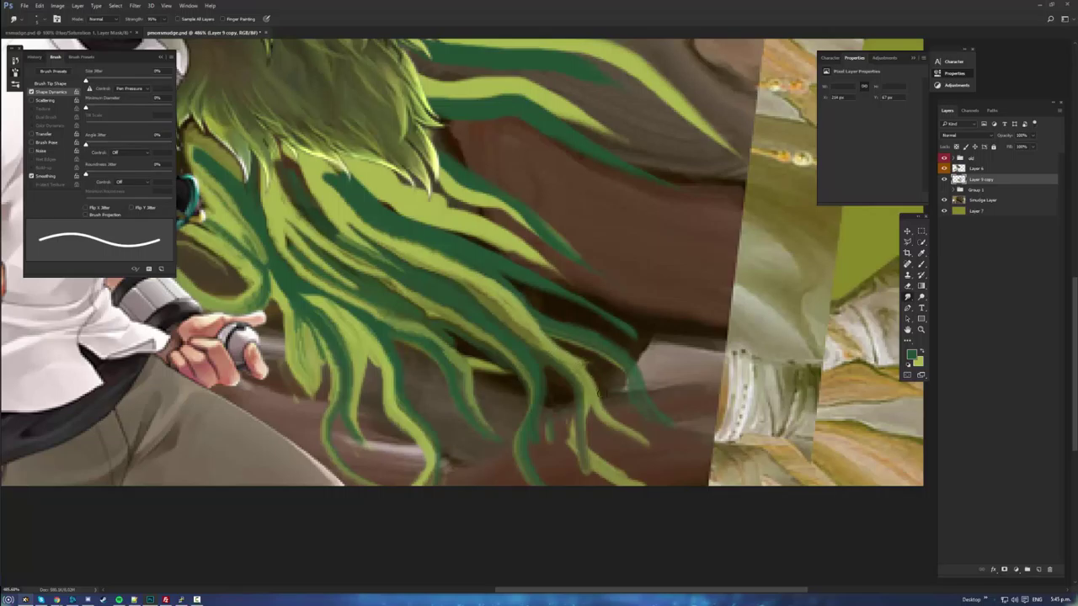
left_click_drag(602, 394, 660, 476)
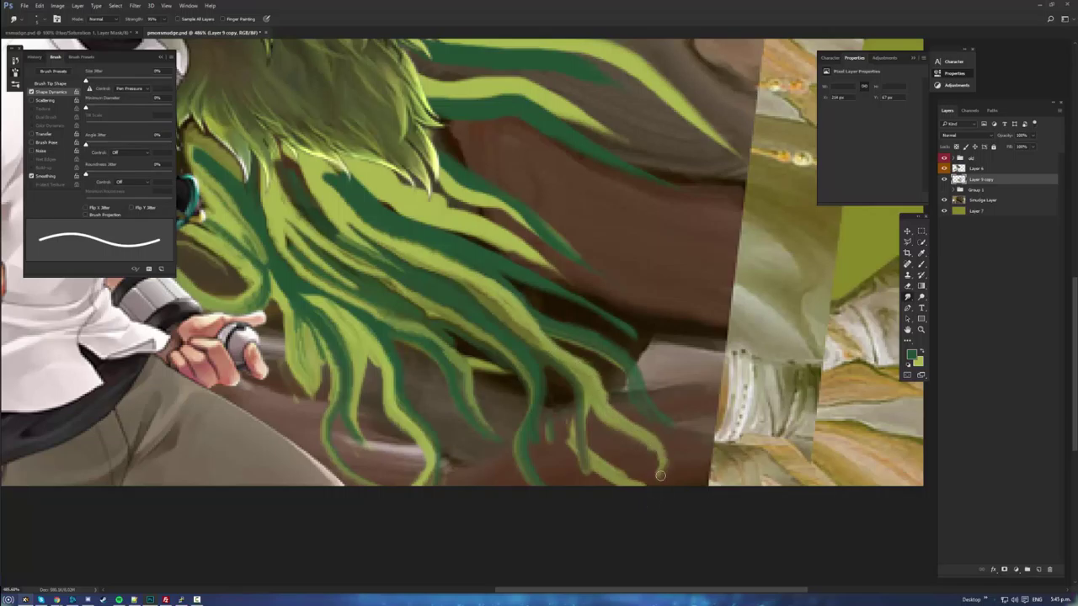
left_click_drag(507, 276, 562, 321)
- Smudge alternating light and dark green streaks through the upper strands directly beneath the hair
scroll(504, 349, "up", 1)
scroll(504, 349, "up", 3)
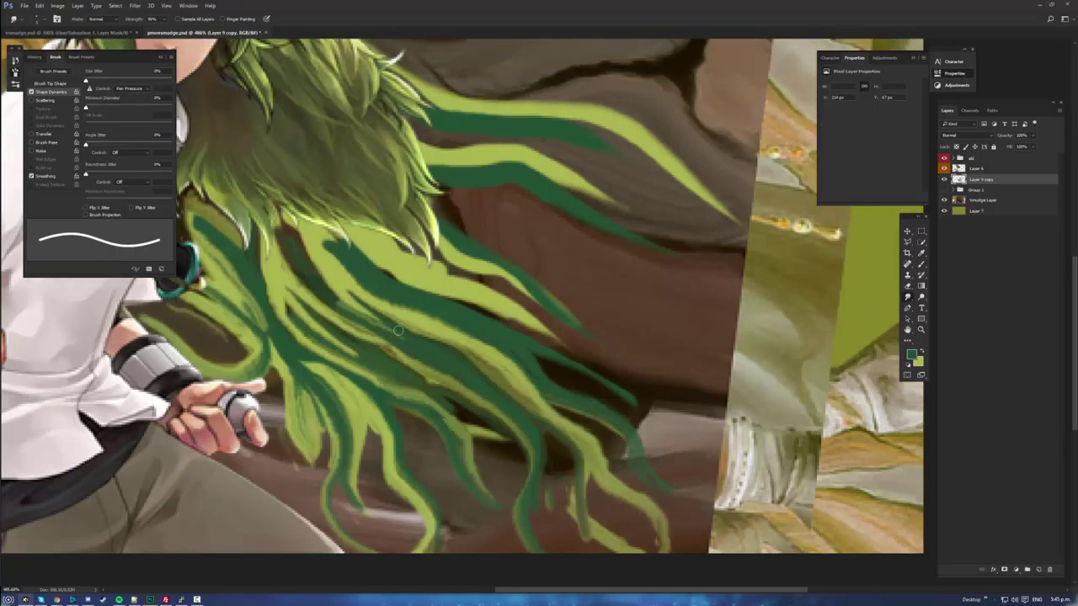
mouse_move(402, 328)
left_mouse_down()
mouse_move(481, 329)
mouse_move(558, 364)
left_mouse_up()
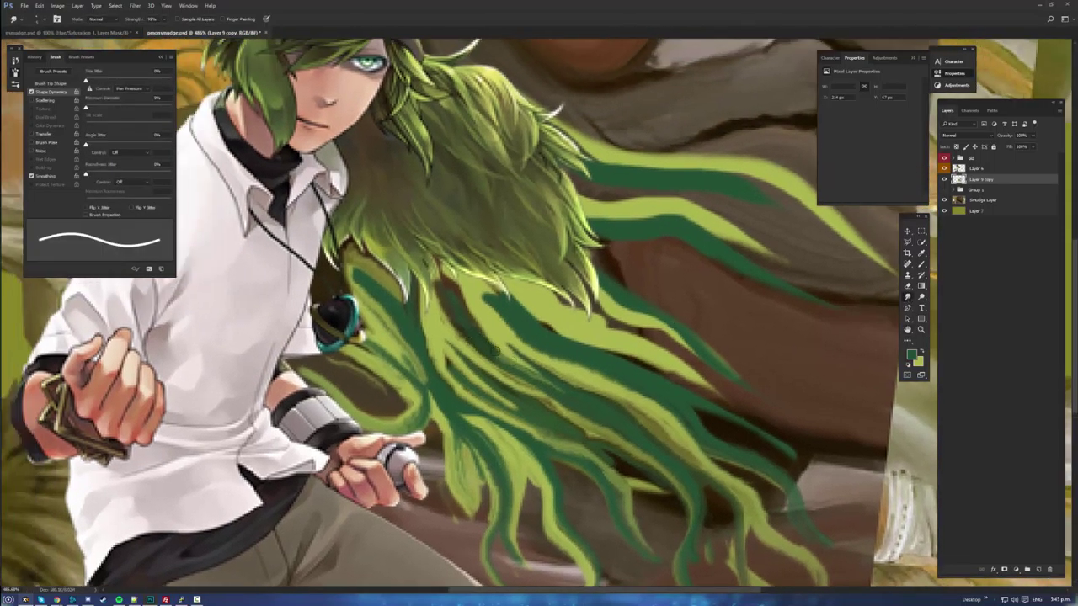
left_click_drag(465, 306, 505, 355)
left_click_drag(451, 287, 493, 333)
mouse_move(440, 265)
left_mouse_down()
mouse_move(553, 341)
mouse_move(539, 324)
mouse_move(637, 362)
left_mouse_up()
- Pull a dark green strand into an arch across the brown rock and smudge a light green edge along its downward curve
mouse_move(683, 393)
left_mouse_down()
mouse_move(553, 321)
mouse_move(665, 365)
mouse_move(737, 408)
mouse_move(816, 402)
mouse_move(687, 418)
left_mouse_up()
key("space")
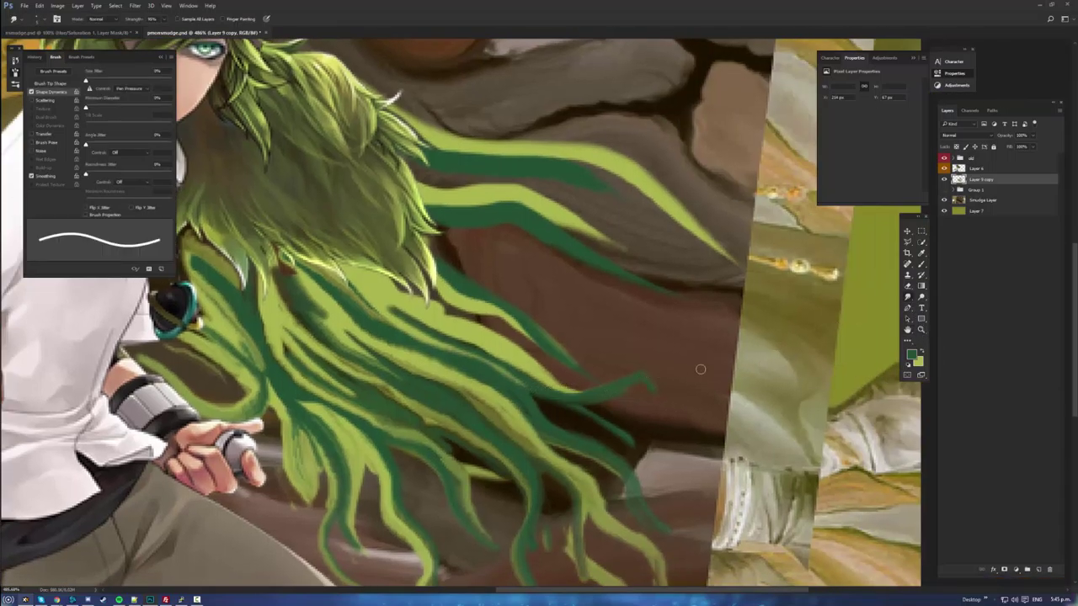
left_click_drag(648, 387, 720, 372)
mouse_move(549, 381)
left_mouse_down()
mouse_move(691, 363)
mouse_move(733, 418)
left_mouse_up()
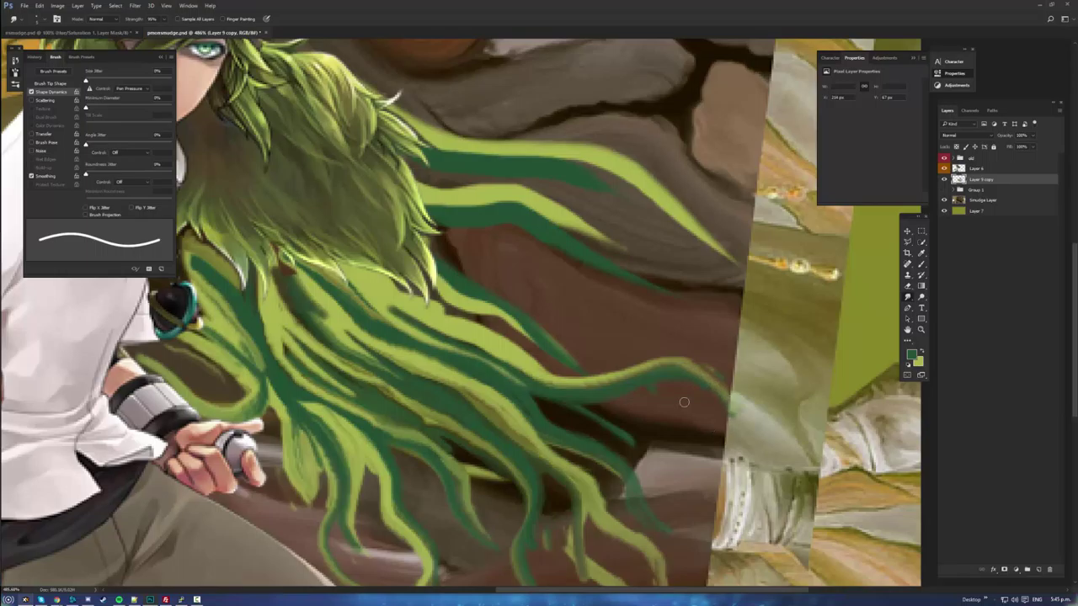
left_click_drag(678, 363, 726, 399)
left_click_drag(674, 364, 724, 411)
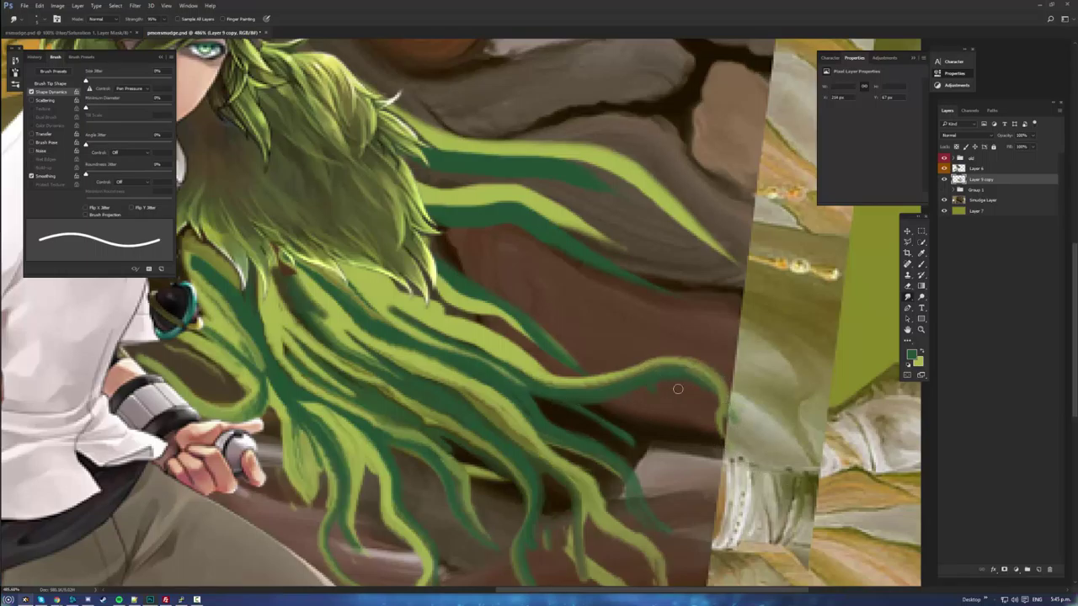
- Paint a short wavy dark green stroke beneath the arched strand on the brown rock
key("space")
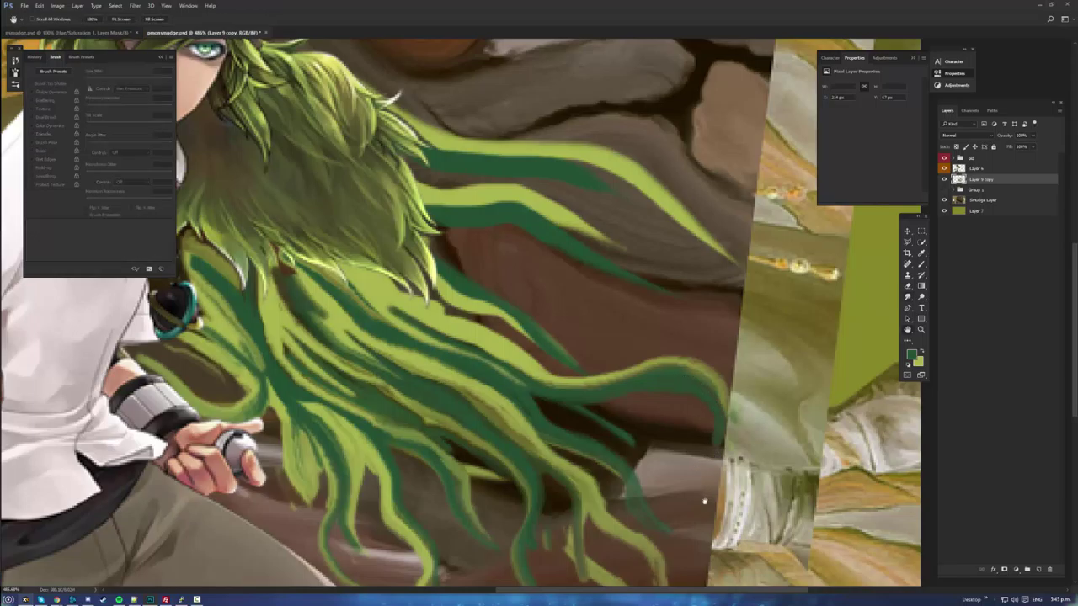
mouse_move(705, 500)
left_mouse_down()
mouse_move(640, 385)
mouse_move(662, 429)
mouse_move(858, 534)
mouse_move(650, 404)
left_mouse_up()
left_click_drag(531, 315, 630, 323)
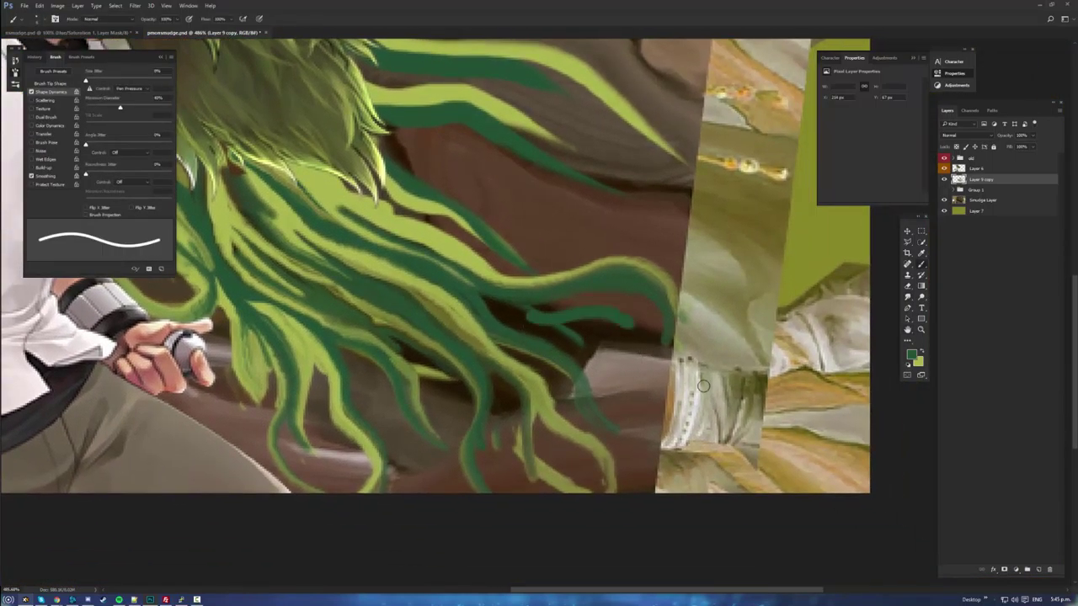
- Smudge the short dark green stroke into the arched strand and extend the arch's downward tip onto the grey rock
left_click(908, 297)
mouse_move(523, 318)
left_mouse_down()
mouse_move(481, 298)
mouse_move(639, 297)
left_mouse_up()
mouse_move(486, 279)
left_mouse_down()
mouse_move(538, 304)
mouse_move(642, 292)
mouse_move(667, 338)
left_mouse_up()
left_click_drag(652, 300, 670, 336)
mouse_move(587, 291)
left_mouse_down()
mouse_move(653, 307)
mouse_move(614, 312)
mouse_move(664, 328)
mouse_move(653, 358)
mouse_move(638, 294)
mouse_move(658, 326)
mouse_move(655, 392)
left_mouse_up()
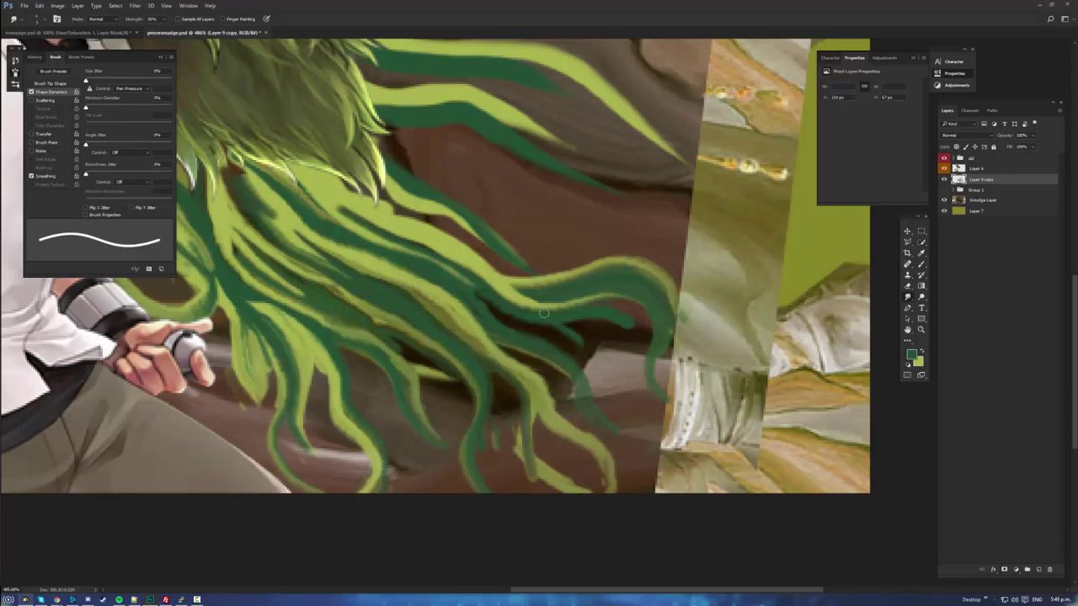
- Smudge thin light and dark green tendrils curling downward inside the arched strand, undoing the first attempt
mouse_move(561, 307)
left_mouse_down()
mouse_move(630, 337)
mouse_move(652, 379)
left_mouse_up()
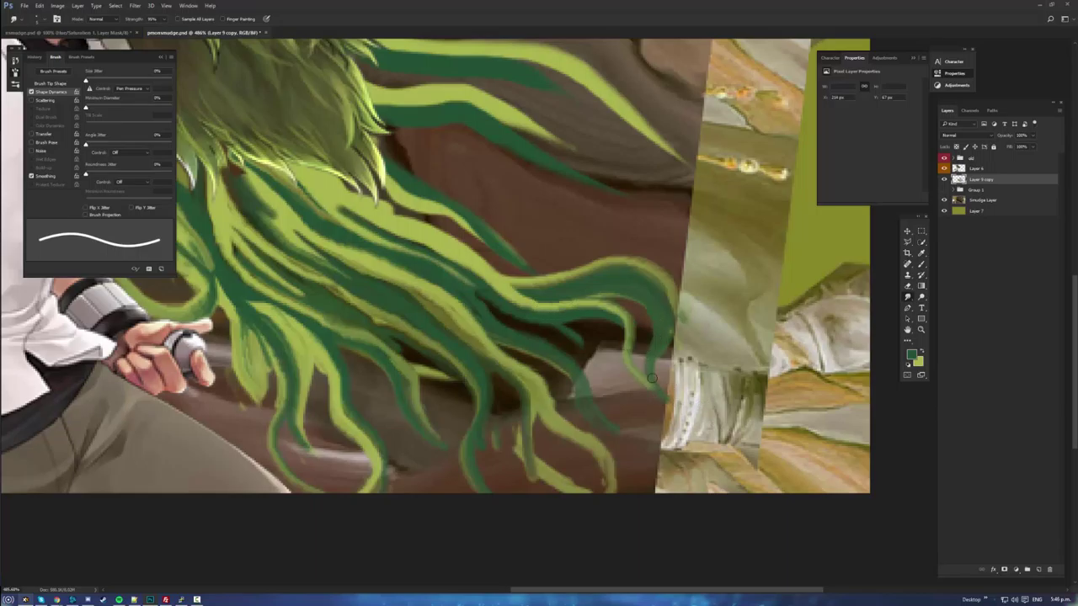
key("ctrl+z")
left_click_drag(614, 329, 626, 354)
mouse_move(582, 319)
left_mouse_down()
mouse_move(623, 345)
mouse_move(637, 379)
left_mouse_up()
mouse_move(639, 310)
left_mouse_down()
mouse_move(648, 357)
mouse_move(678, 395)
left_mouse_up()
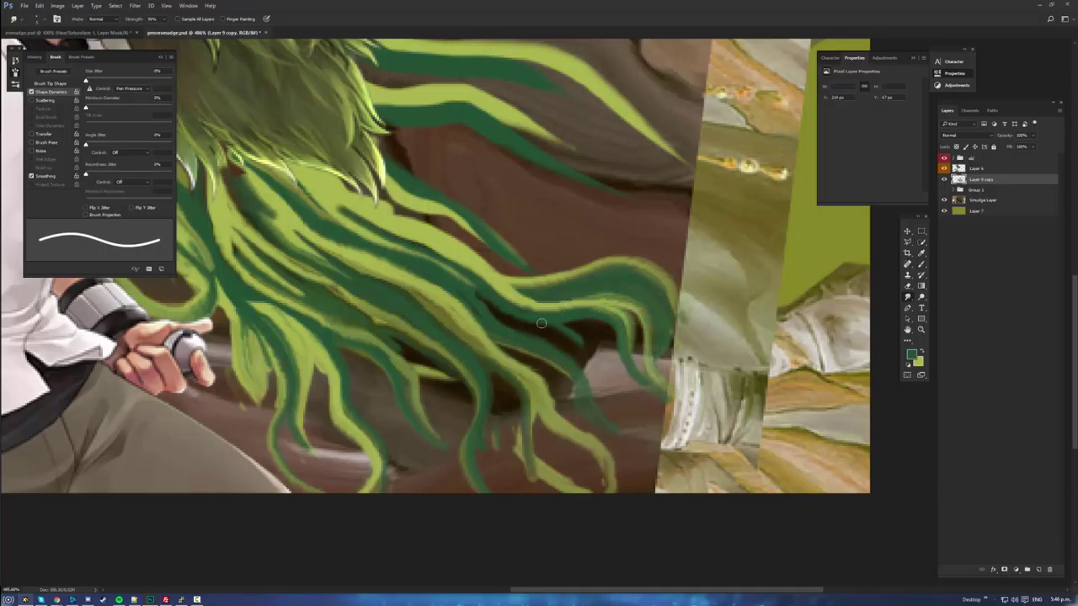
- Blend the separate dark green strands beneath the arch into one broad mass curving down over the grey rock
left_click_drag(572, 335, 590, 392)
left_click_drag(590, 370, 594, 397)
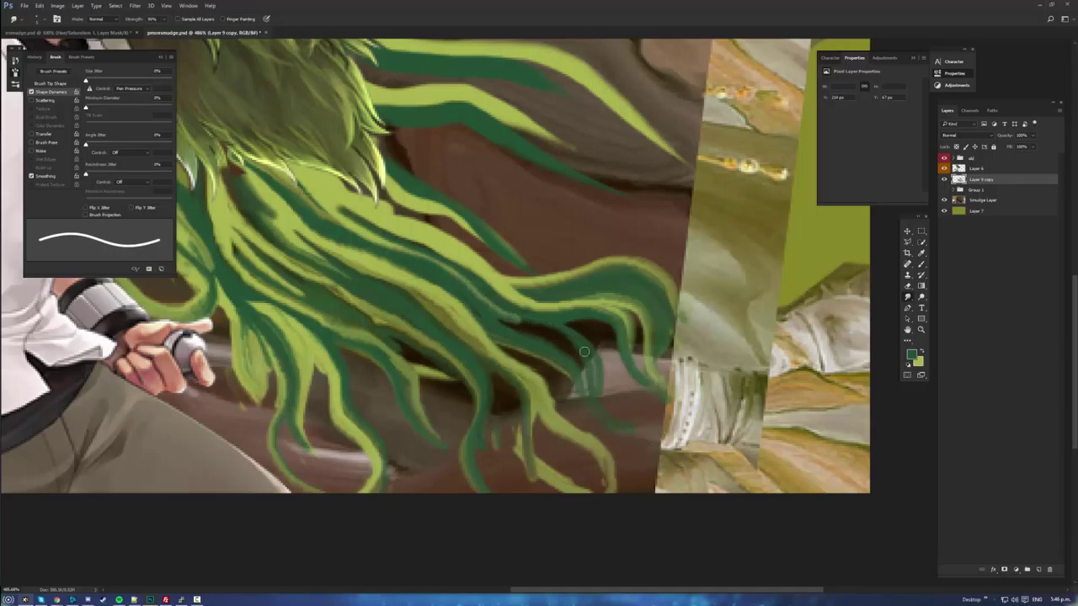
left_click_drag(584, 352, 583, 369)
mouse_move(511, 323)
left_mouse_down()
mouse_move(577, 358)
mouse_move(588, 377)
left_mouse_up()
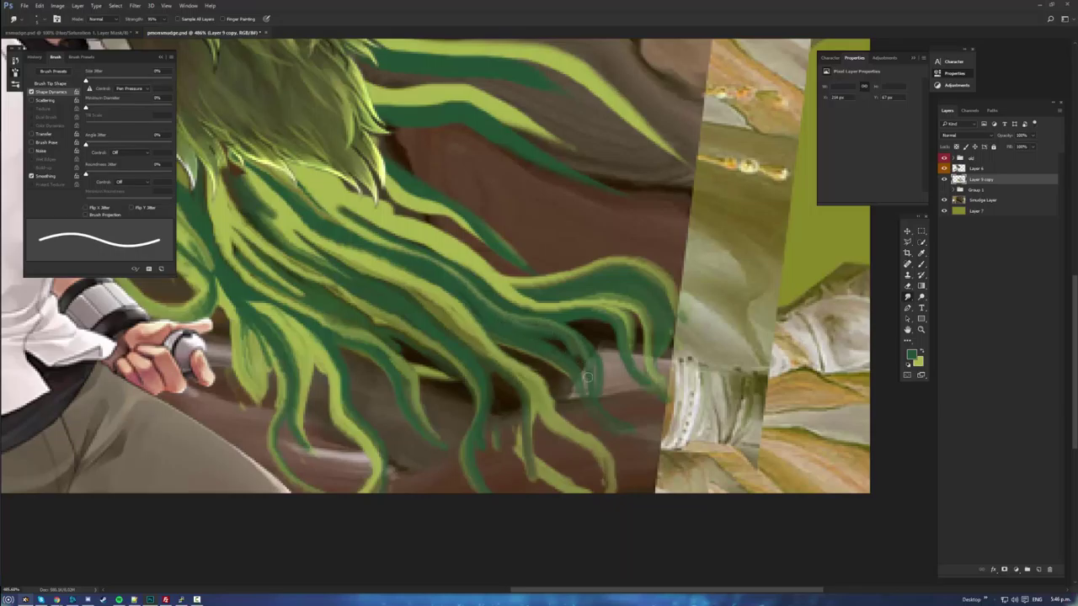
left_click_drag(553, 343, 589, 393)
left_click_drag(573, 374, 589, 410)
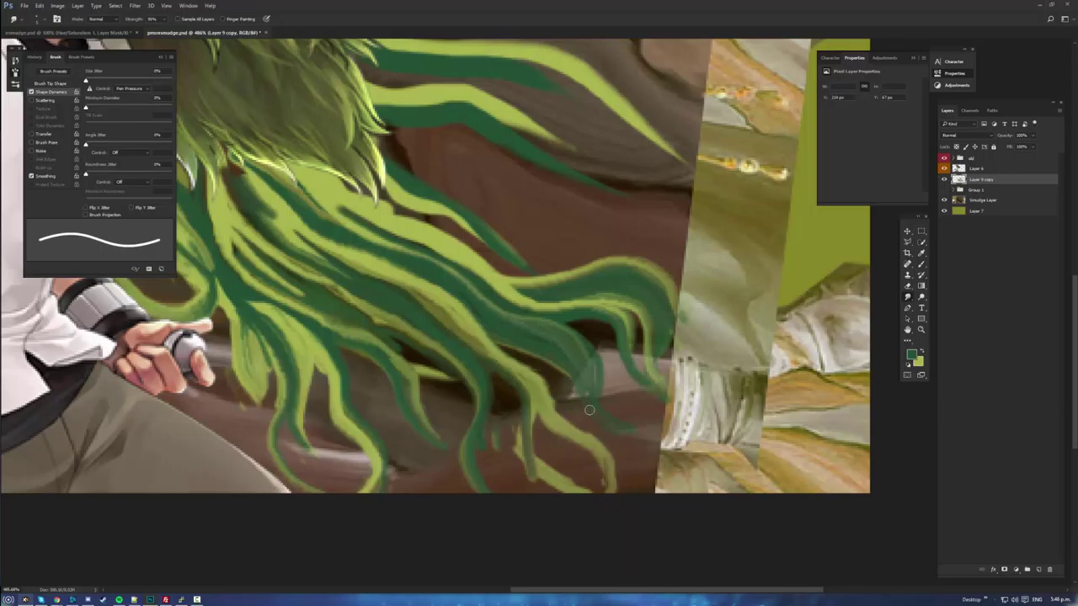
- Pull light green streaks from the long strand along the dark green mass and taper them toward its curved tip
mouse_move(531, 358)
left_mouse_down()
mouse_move(563, 422)
mouse_move(599, 425)
mouse_move(509, 349)
mouse_move(570, 400)
left_mouse_up()
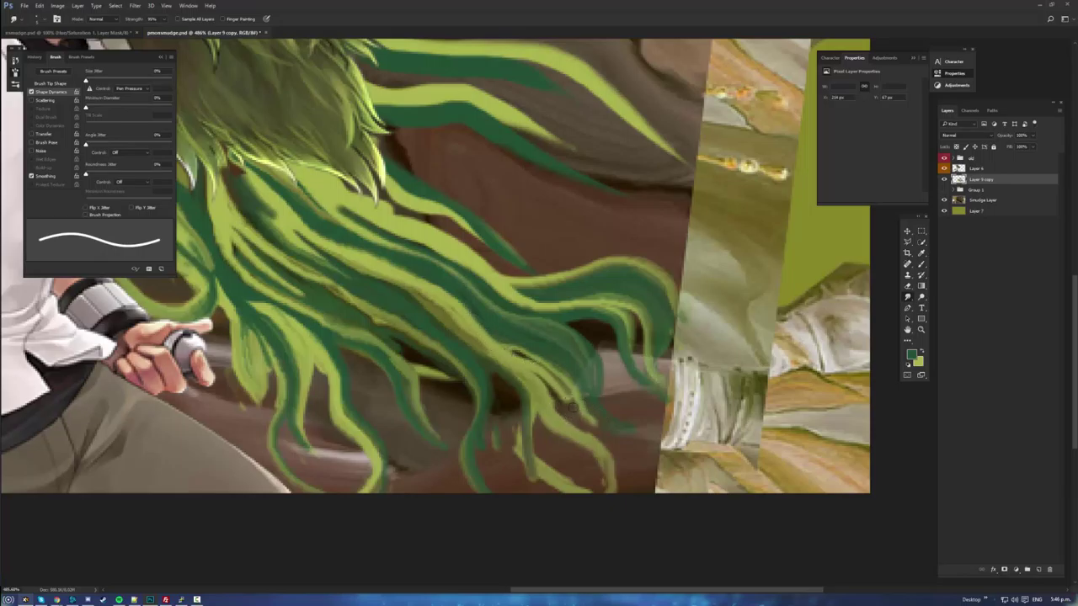
left_click_drag(509, 349, 573, 406)
left_click_drag(545, 361, 570, 405)
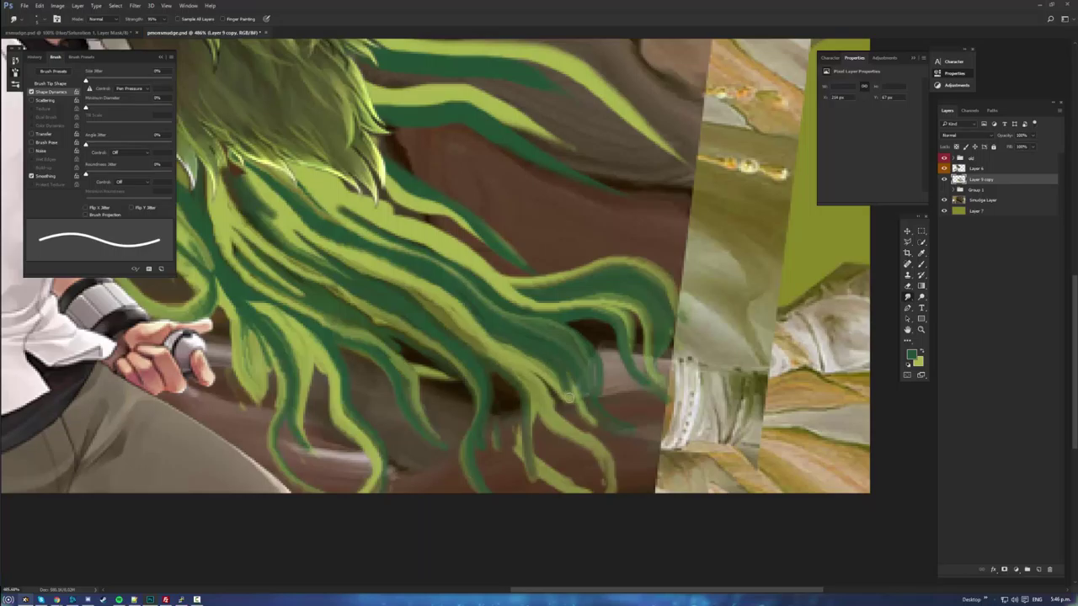
left_click_drag(547, 364, 630, 431)
mouse_move(570, 375)
left_mouse_down()
mouse_move(601, 415)
mouse_move(627, 422)
left_mouse_up()
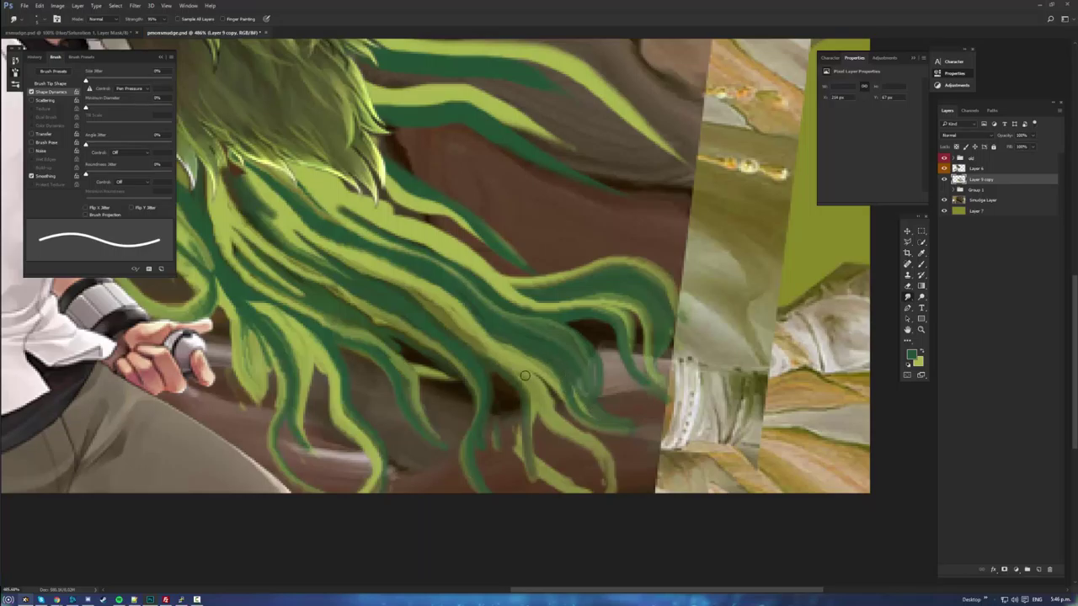
left_click_drag(556, 389, 633, 437)
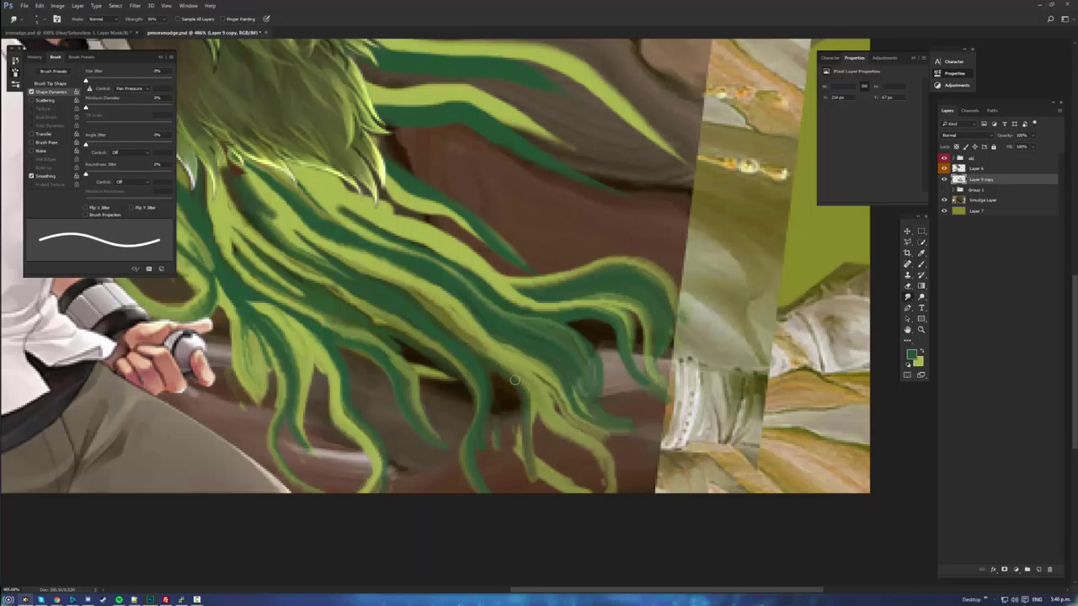
- Smudge darker streaks into the forked light green branch and pull a dark green branch down beside it
mouse_move(532, 392)
left_mouse_down()
mouse_move(562, 436)
mouse_move(605, 469)
left_mouse_up()
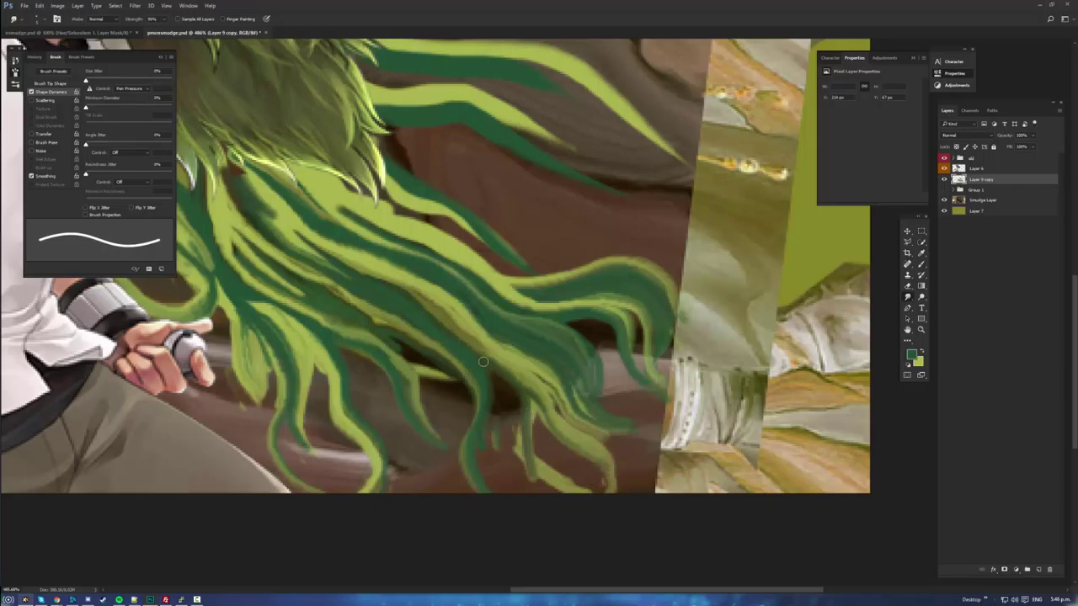
mouse_move(484, 362)
left_mouse_down()
mouse_move(529, 406)
mouse_move(530, 442)
mouse_move(598, 486)
left_mouse_up()
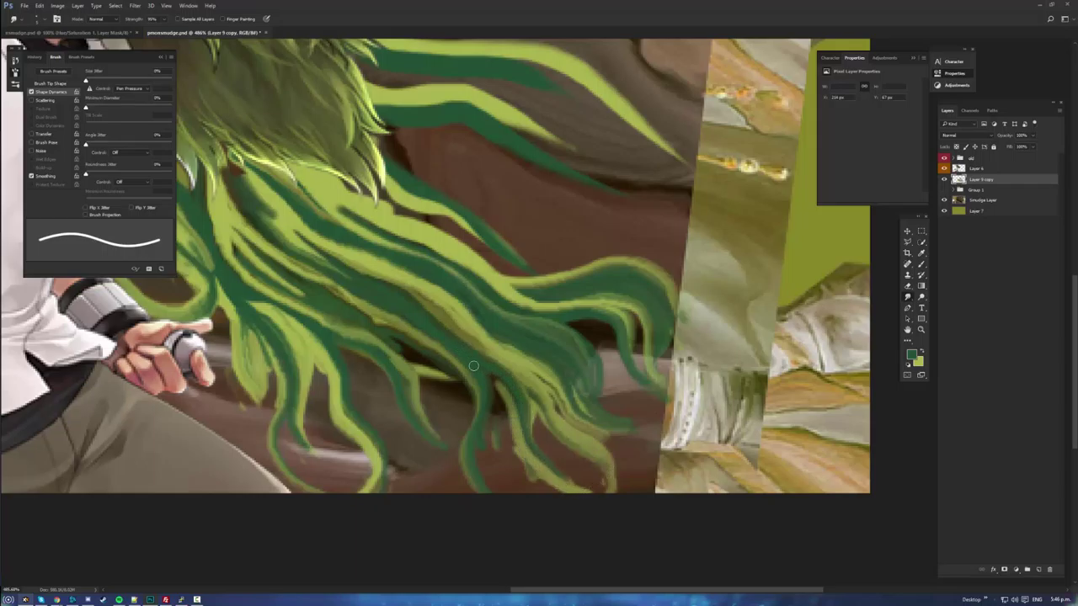
left_click_drag(496, 399, 492, 456)
mouse_move(491, 389)
left_mouse_down()
mouse_move(495, 452)
mouse_move(526, 473)
left_mouse_up()
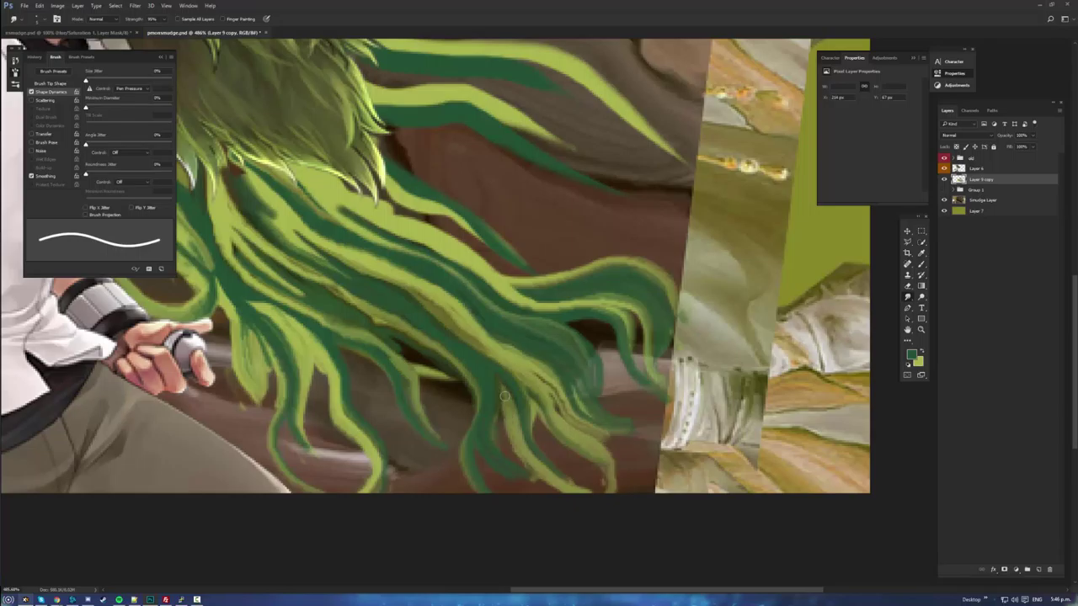
- Blend green over the brown gap between the dark green branch and the forked light green branch, down to the canvas edge
left_click_drag(498, 379, 504, 458)
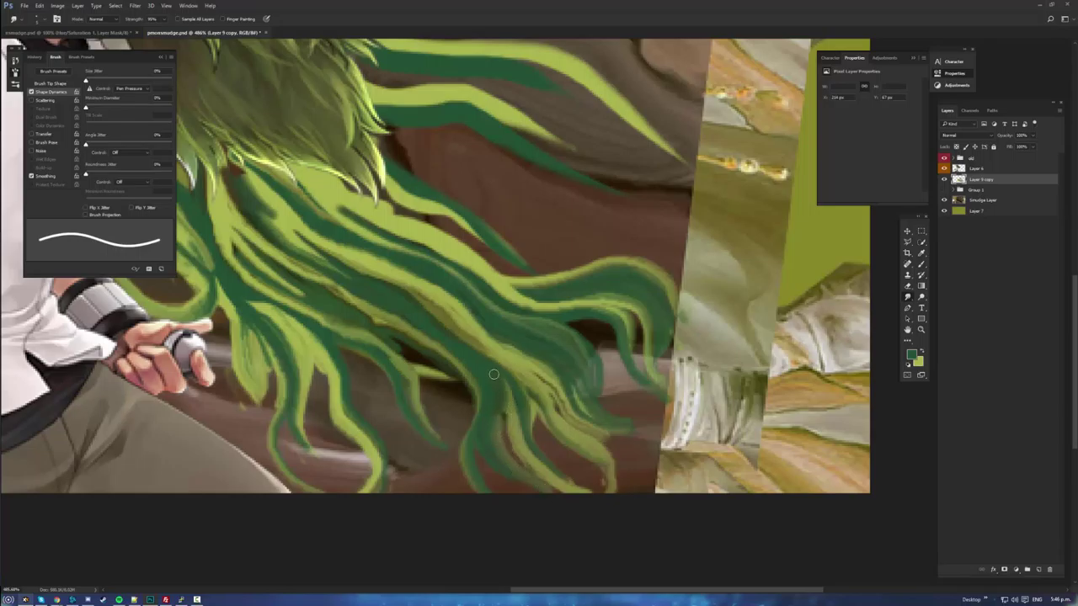
mouse_move(494, 373)
left_mouse_down()
mouse_move(499, 424)
mouse_move(524, 479)
left_mouse_up()
left_click_drag(504, 434, 564, 498)
mouse_move(507, 411)
left_mouse_down()
mouse_move(511, 452)
mouse_move(585, 508)
left_mouse_up()
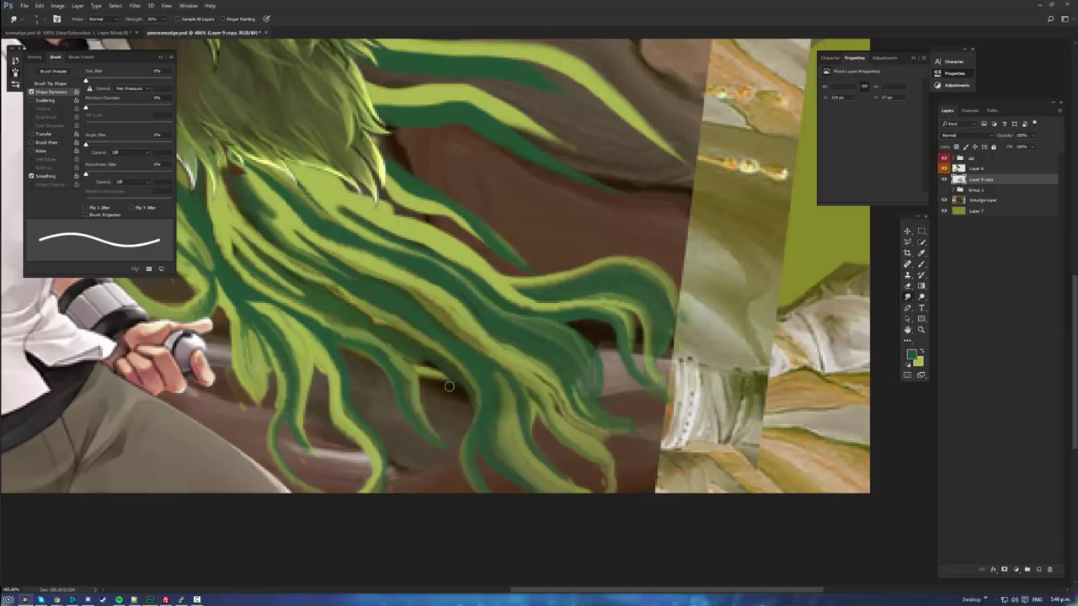
- Extend the short light green spur into a strand curving down the dark green branch and fill its base to the canvas edge
mouse_move(423, 368)
left_mouse_down()
mouse_move(479, 415)
mouse_move(462, 390)
mouse_move(467, 444)
mouse_move(518, 530)
left_mouse_up()
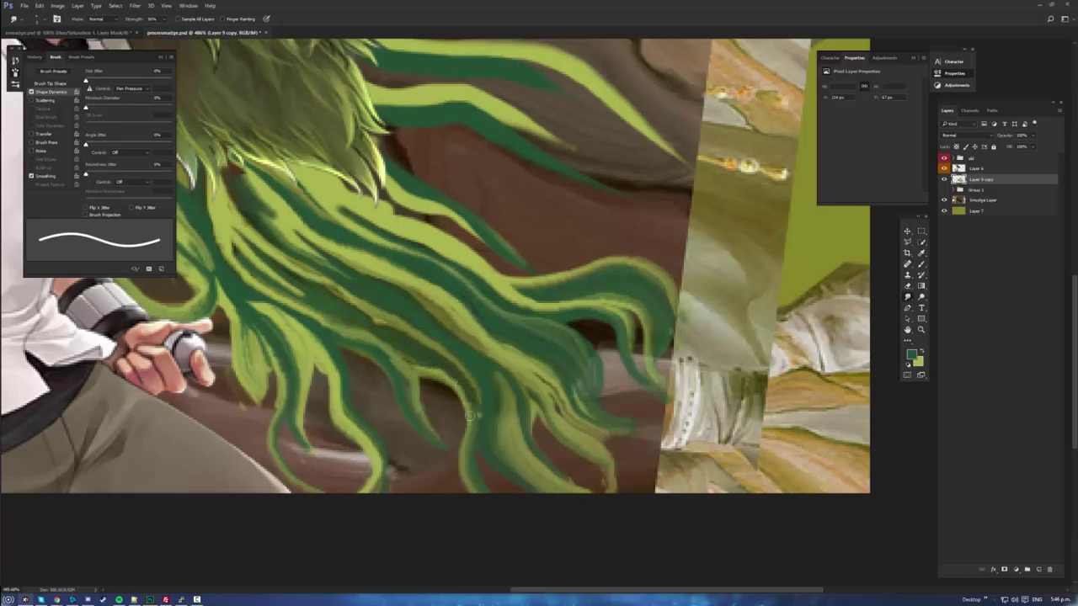
mouse_move(470, 416)
left_mouse_down()
mouse_move(471, 475)
mouse_move(518, 506)
left_mouse_up()
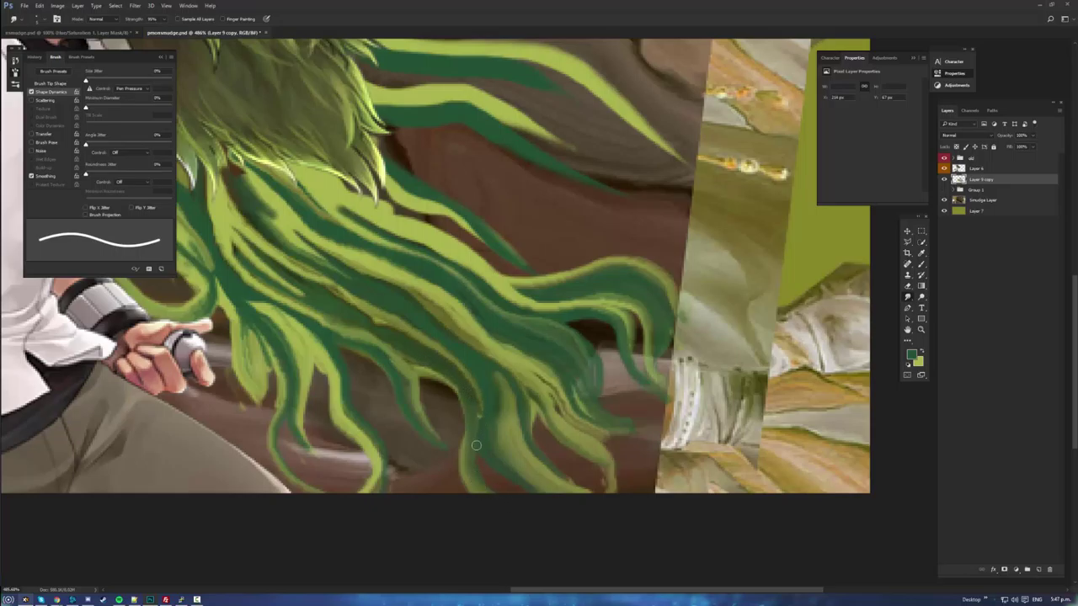
mouse_move(482, 404)
left_mouse_down()
mouse_move(484, 433)
mouse_move(528, 493)
left_mouse_up()
mouse_move(484, 445)
left_mouse_down()
mouse_move(526, 494)
mouse_move(476, 447)
mouse_move(507, 495)
mouse_move(485, 474)
mouse_move(508, 486)
left_mouse_up()
- Lengthen the neighbouring dark green strand to the canvas edge and smudge light green streaks into the gap beside it
left_click_drag(438, 447, 442, 494)
left_click_drag(418, 397, 428, 421)
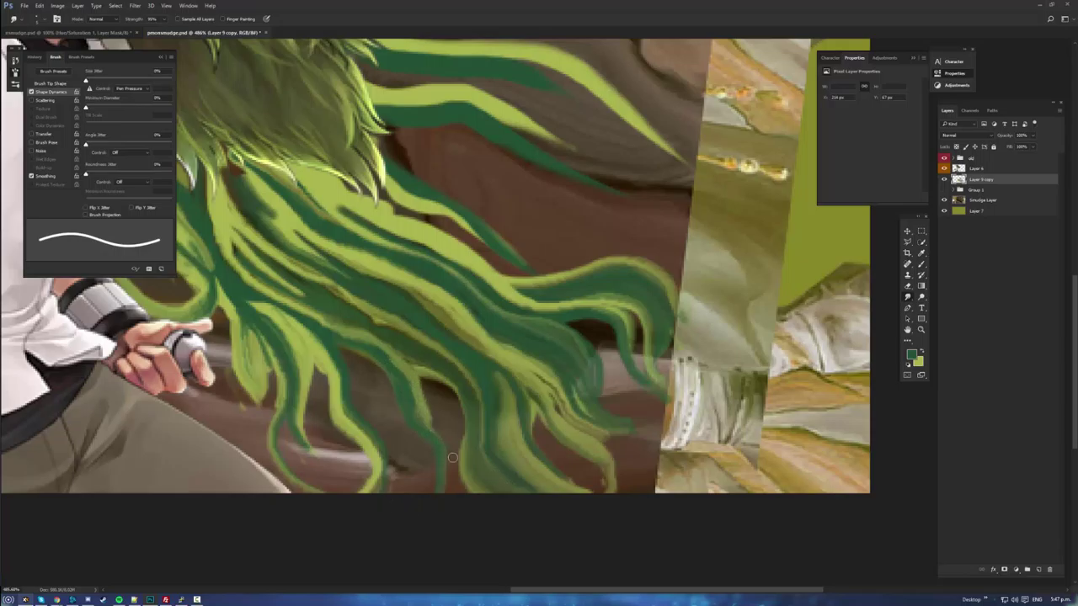
left_click_drag(452, 457, 448, 493)
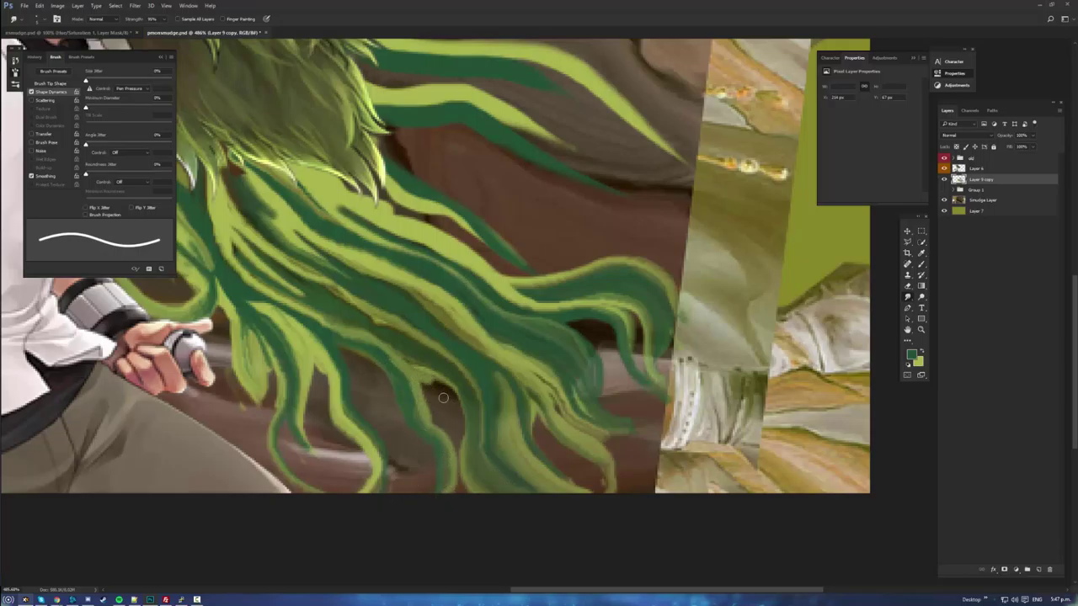
left_click_drag(431, 382, 450, 406)
mouse_move(435, 383)
left_mouse_down()
mouse_move(459, 410)
mouse_move(478, 499)
mouse_move(462, 464)
mouse_move(480, 498)
left_mouse_up()
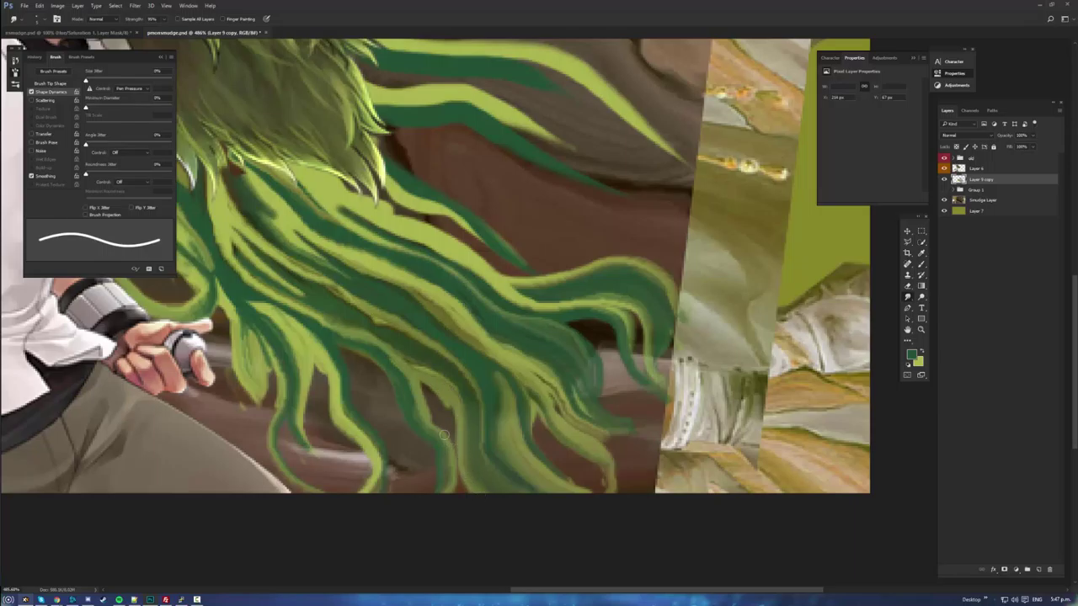
- Paint a short dark green stroke in the remaining gap and smudge it down between the light green streaks
key("b")
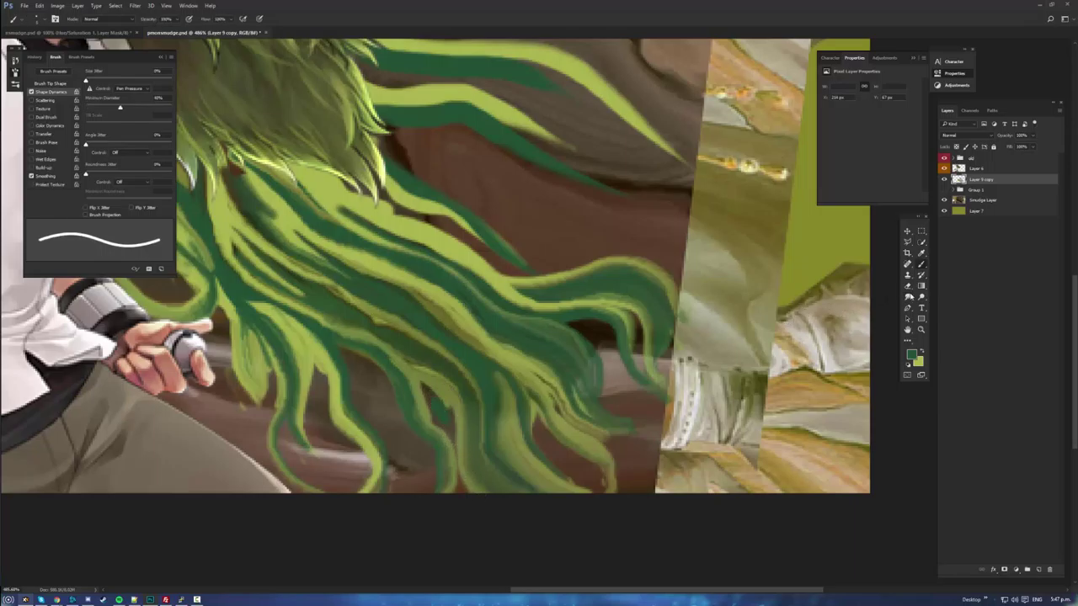
key("r")
mouse_move(430, 404)
left_mouse_down()
mouse_move(451, 421)
mouse_move(441, 416)
mouse_move(454, 418)
mouse_move(439, 412)
mouse_move(456, 432)
mouse_move(456, 472)
mouse_move(443, 424)
mouse_move(462, 486)
mouse_move(470, 430)
left_mouse_up()
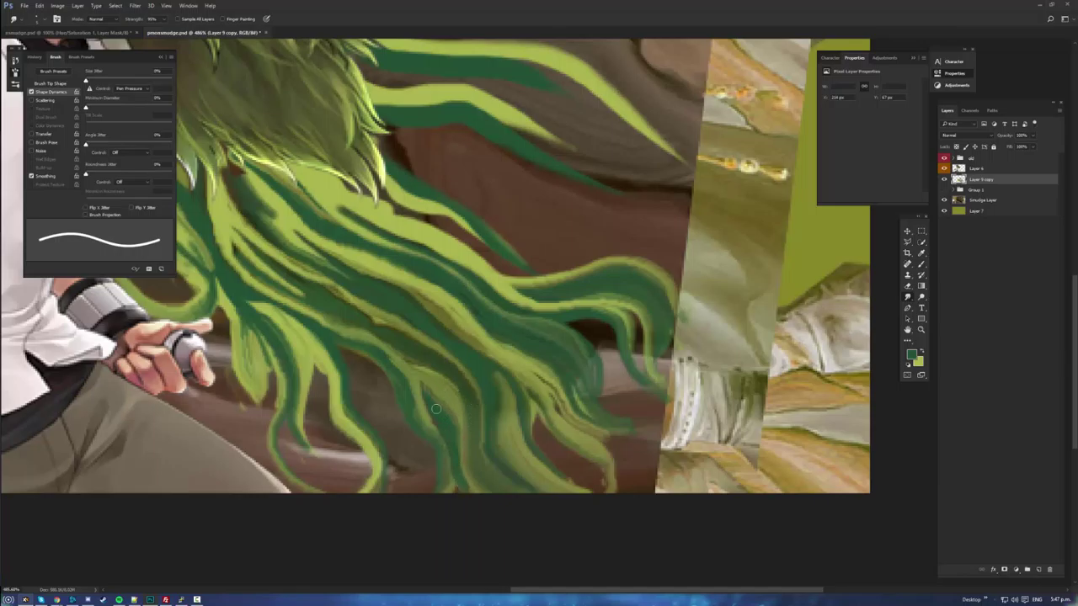
mouse_move(422, 380)
left_mouse_down()
mouse_move(448, 415)
mouse_move(468, 496)
left_mouse_up()
- Fill the brown gap between the two middle hanging strands with smudged light and dark green streaks
mouse_move(418, 394)
left_mouse_down()
mouse_move(450, 471)
mouse_move(443, 399)
mouse_move(446, 417)
mouse_move(405, 366)
left_mouse_up()
left_click_drag(444, 401, 447, 410)
mouse_move(398, 365)
left_mouse_down()
mouse_move(417, 382)
mouse_move(413, 427)
left_mouse_up()
left_click_drag(340, 349, 395, 414)
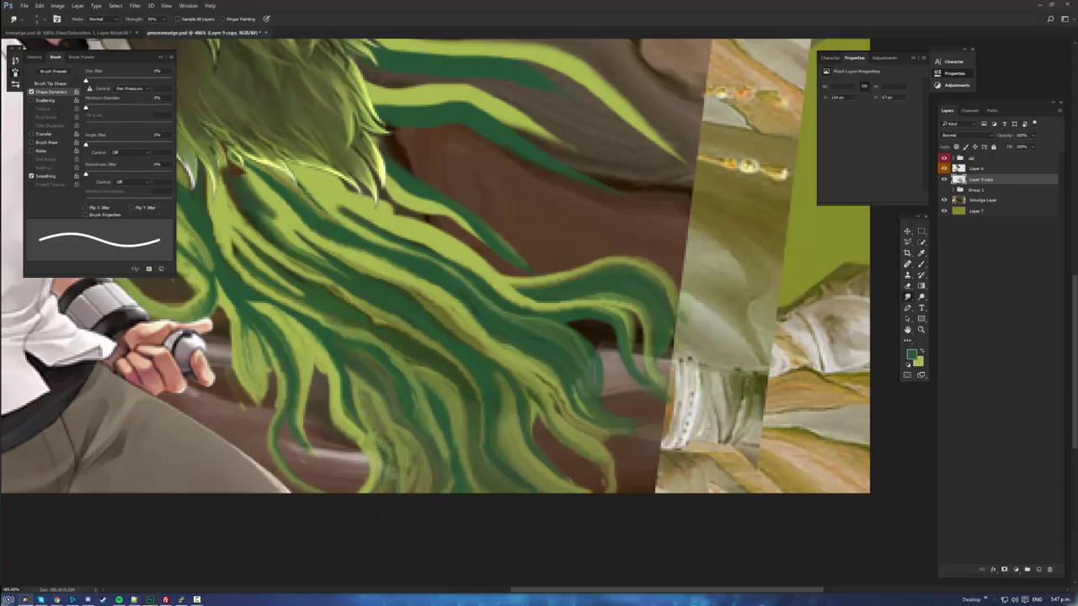
- Paint a short dark green stroke between the two light green strands nearest the hand and smudge it along them
key("b")
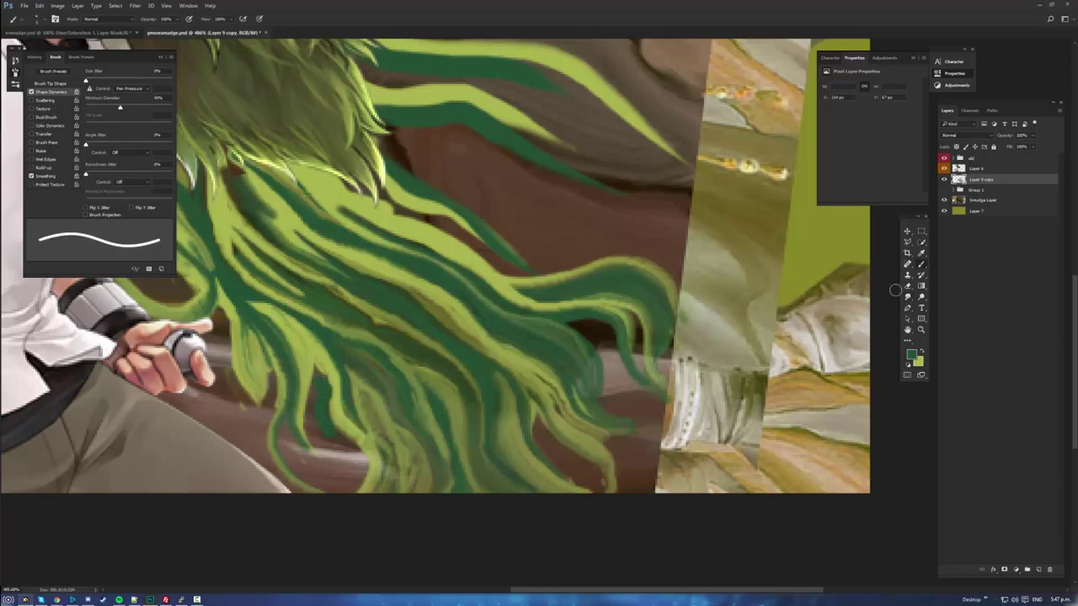
key("r")
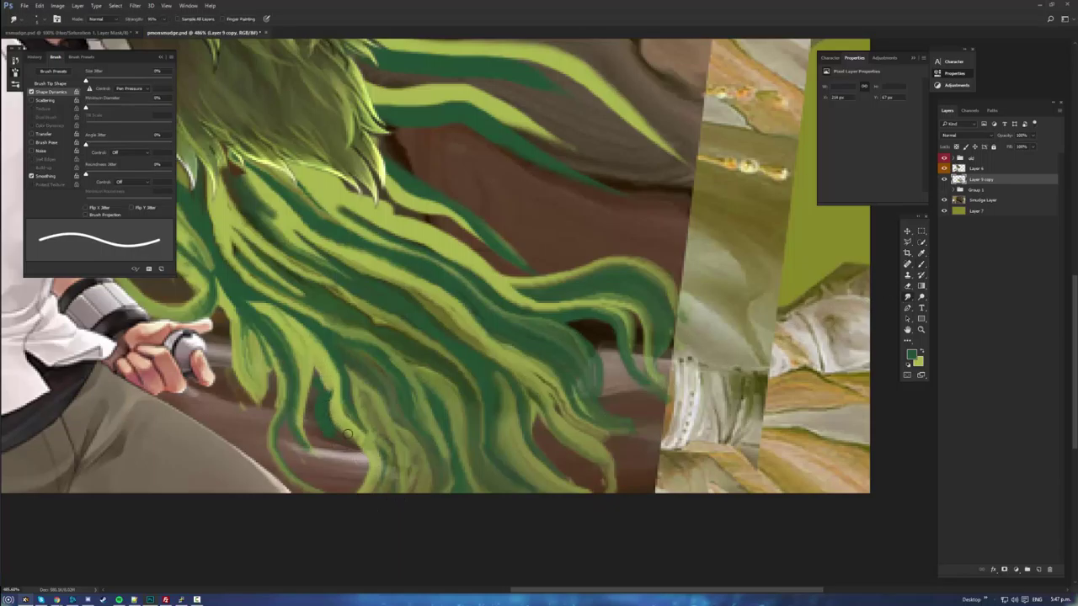
mouse_move(326, 392)
left_mouse_down()
mouse_move(357, 464)
mouse_move(330, 433)
left_mouse_up()
left_click_drag(317, 362, 328, 388)
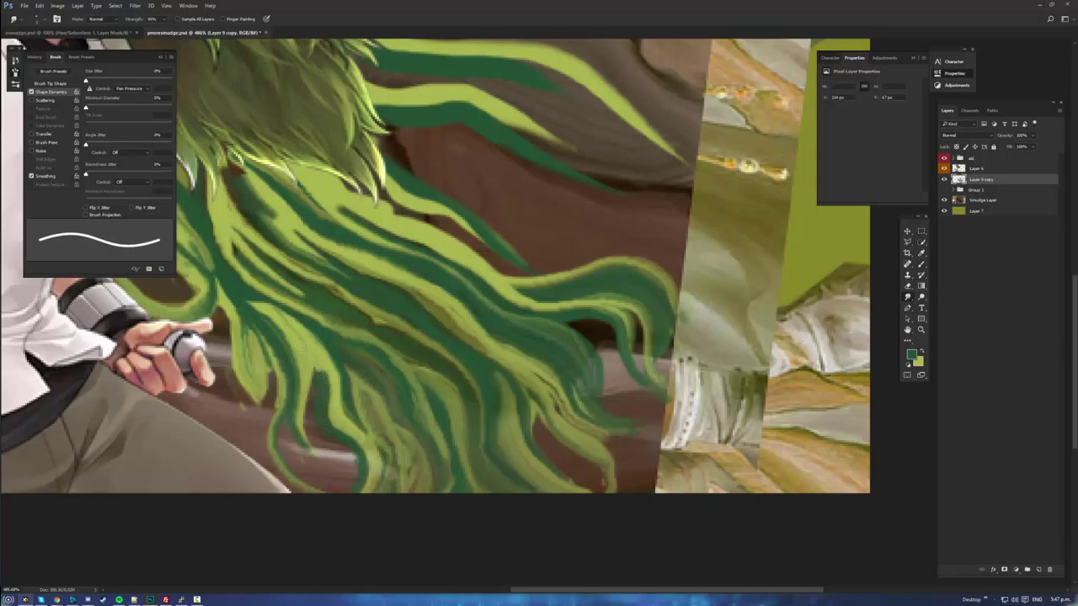
- Extend the light green strand nearest the hand to the canvas edge and fill around its curl with dark green
mouse_move(309, 347)
left_mouse_down()
mouse_move(322, 373)
mouse_move(314, 444)
left_mouse_up()
mouse_move(301, 347)
left_mouse_down()
mouse_move(303, 424)
mouse_move(328, 492)
left_mouse_up()
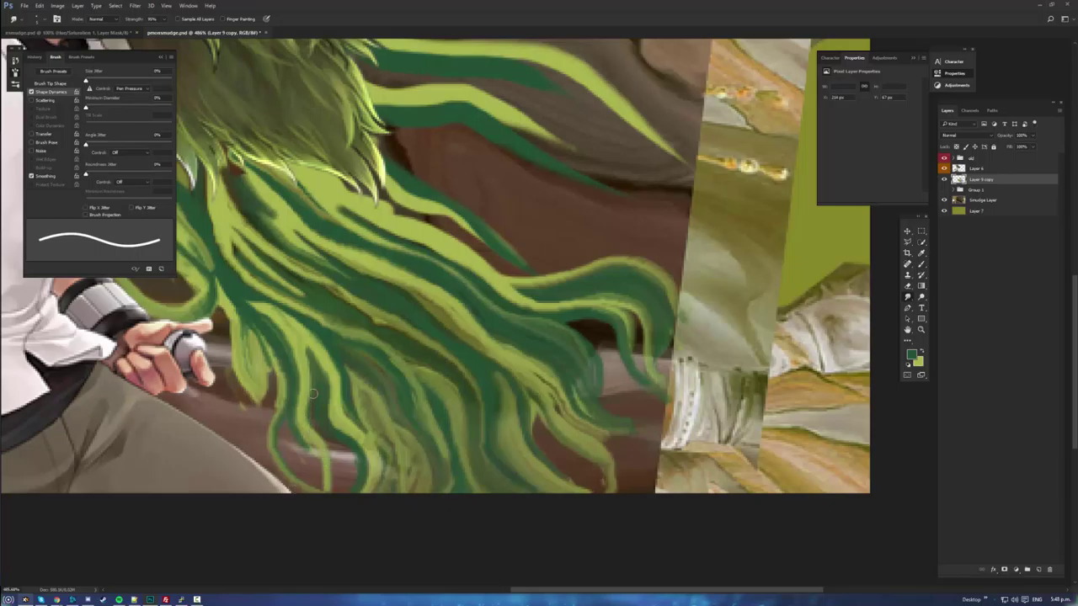
mouse_move(316, 428)
left_mouse_down()
mouse_move(329, 489)
mouse_move(329, 464)
mouse_move(330, 485)
mouse_move(332, 463)
mouse_move(355, 470)
mouse_move(345, 493)
mouse_move(337, 448)
mouse_move(341, 475)
mouse_move(331, 480)
mouse_move(331, 461)
mouse_move(341, 485)
mouse_move(301, 445)
mouse_move(319, 444)
mouse_move(327, 454)
mouse_move(301, 462)
mouse_move(320, 458)
mouse_move(313, 505)
left_mouse_up()
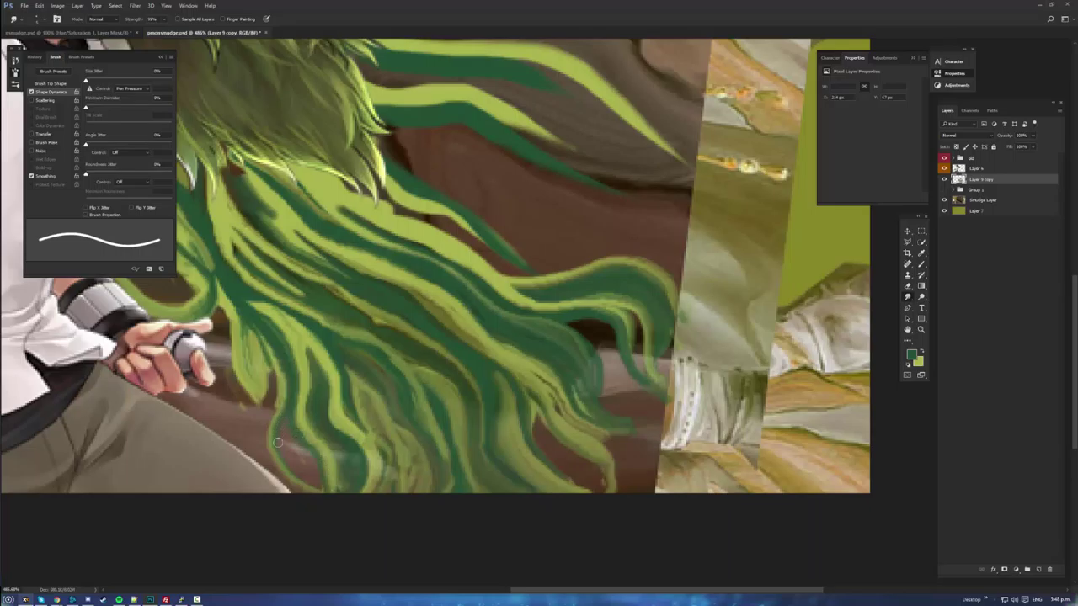
mouse_move(278, 443)
left_mouse_down()
mouse_move(309, 492)
mouse_move(312, 474)
left_mouse_up()
- Smudge the light and dark green strands directly beneath the hair, covering the brown gaps at their roots
key("h")
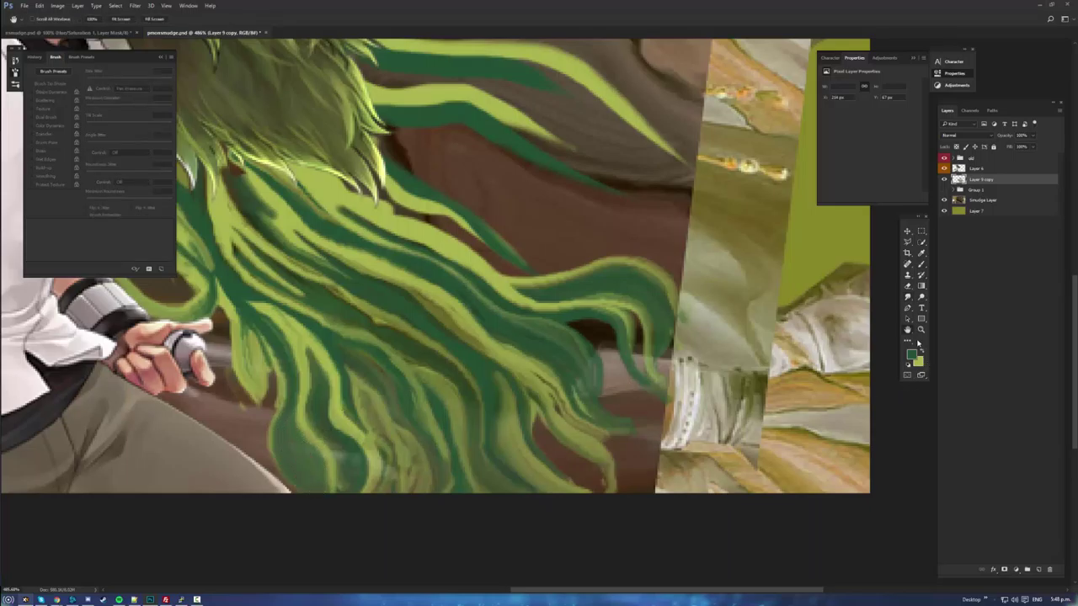
double_click(922, 332)
left_click_drag(592, 332, 767, 367)
key("h")
left_click_drag(689, 431, 637, 348)
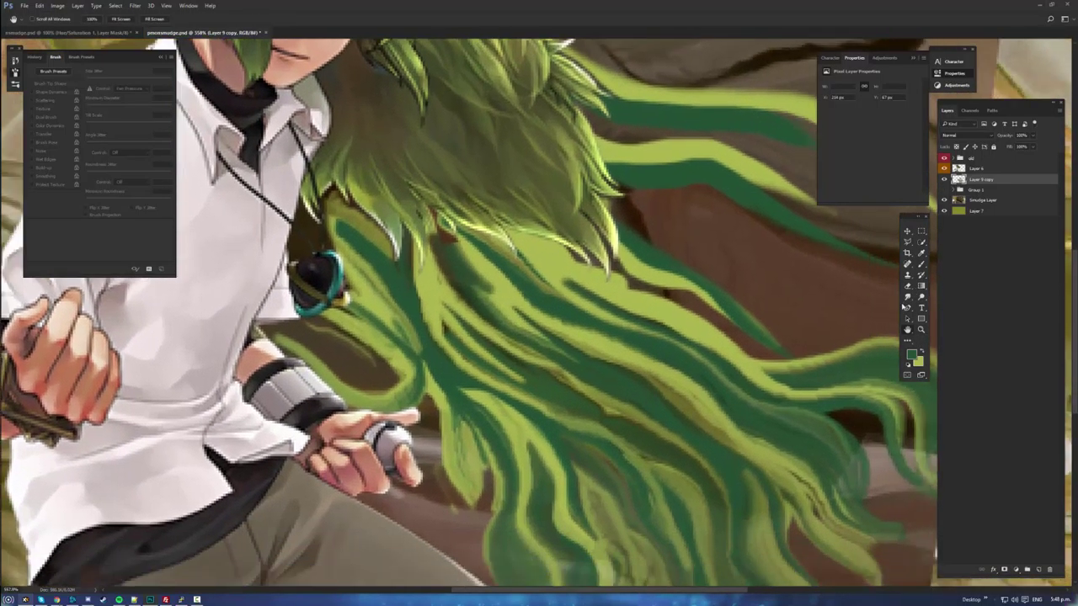
left_click(908, 308)
key("r")
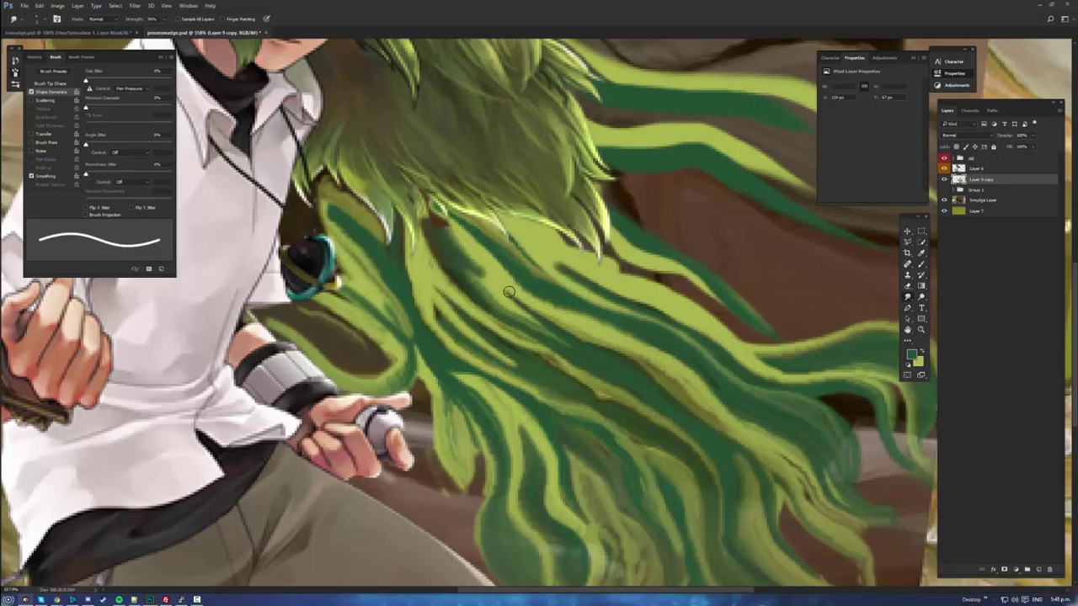
mouse_move(493, 282)
left_mouse_down()
mouse_move(541, 321)
mouse_move(519, 310)
mouse_move(539, 320)
mouse_move(528, 303)
left_mouse_up()
mouse_move(462, 227)
left_mouse_down()
mouse_move(544, 310)
mouse_move(481, 267)
mouse_move(532, 321)
left_mouse_up()
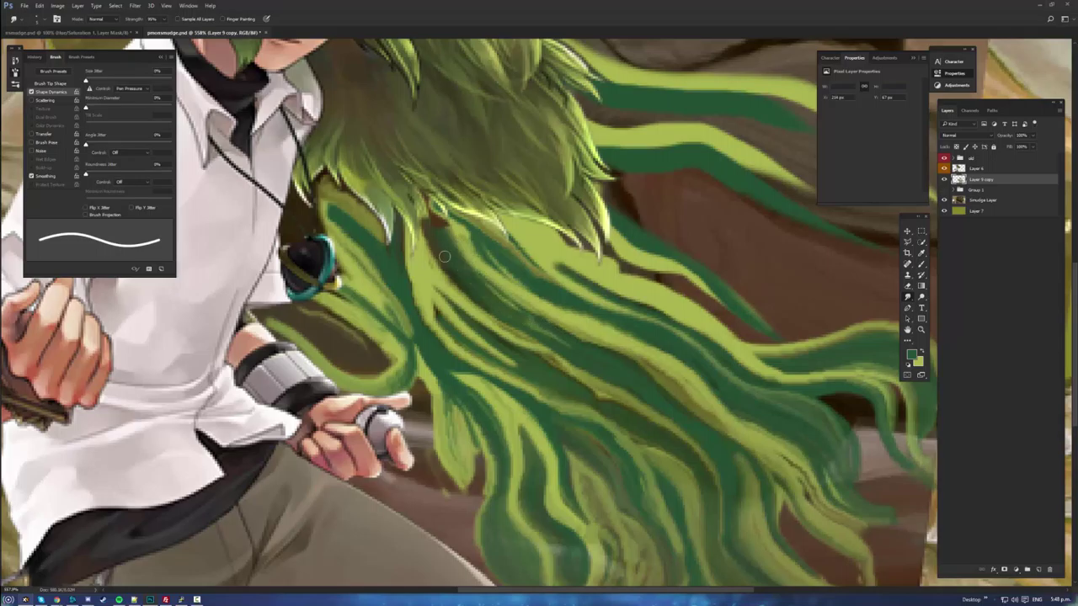
left_click_drag(465, 282, 536, 325)
left_click_drag(473, 243, 509, 269)
- Smudge the wide light green strand beneath the hair tips into thin alternating light and dark green streaks
key("h")
left_click_drag(573, 302, 474, 342)
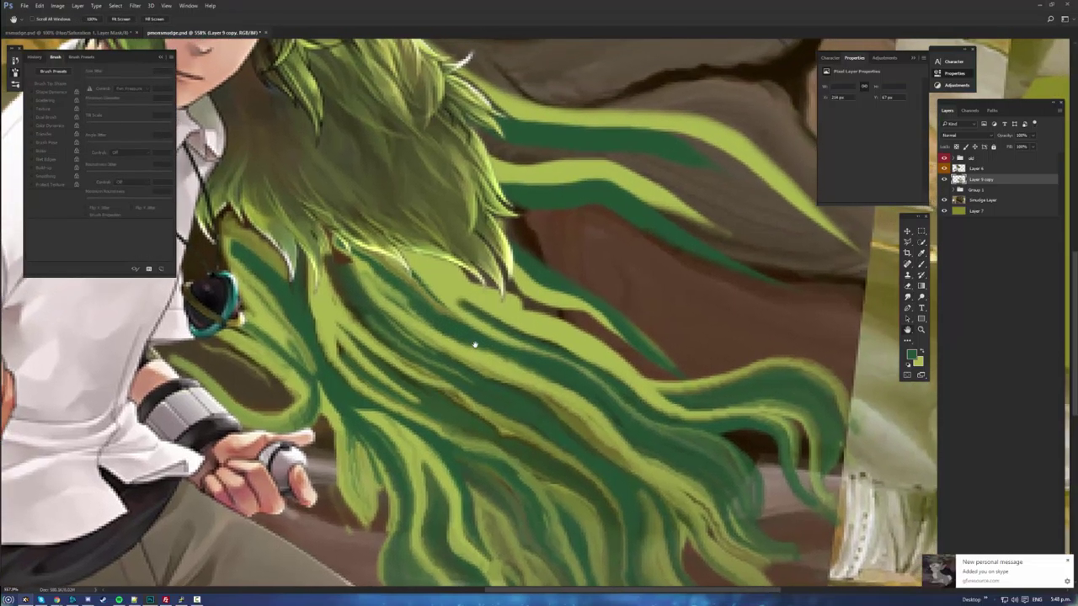
left_click(907, 296)
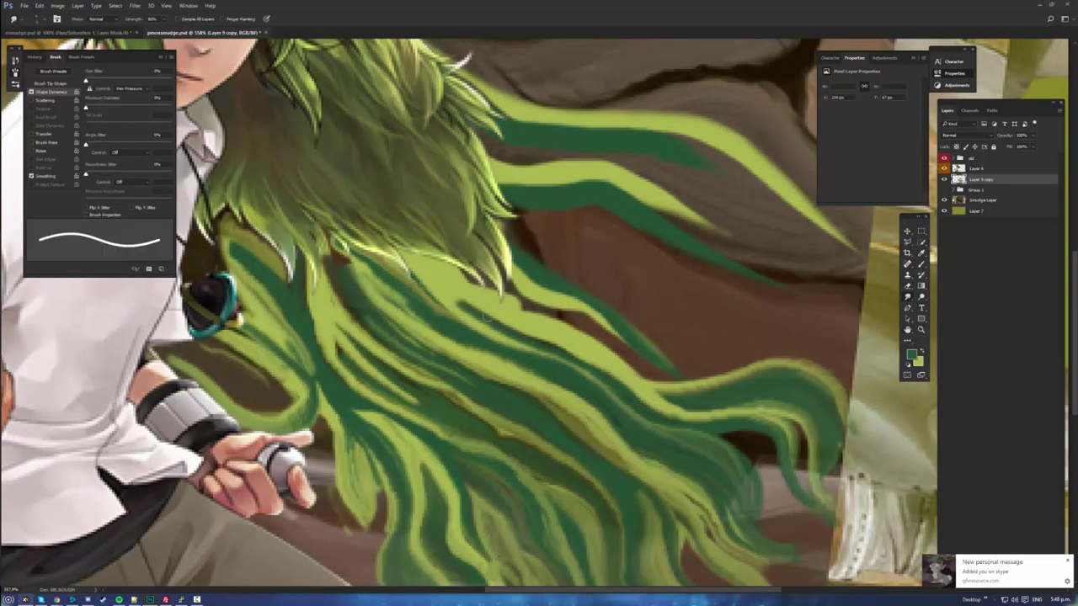
mouse_move(511, 332)
left_mouse_down()
mouse_move(461, 298)
mouse_move(521, 332)
left_mouse_up()
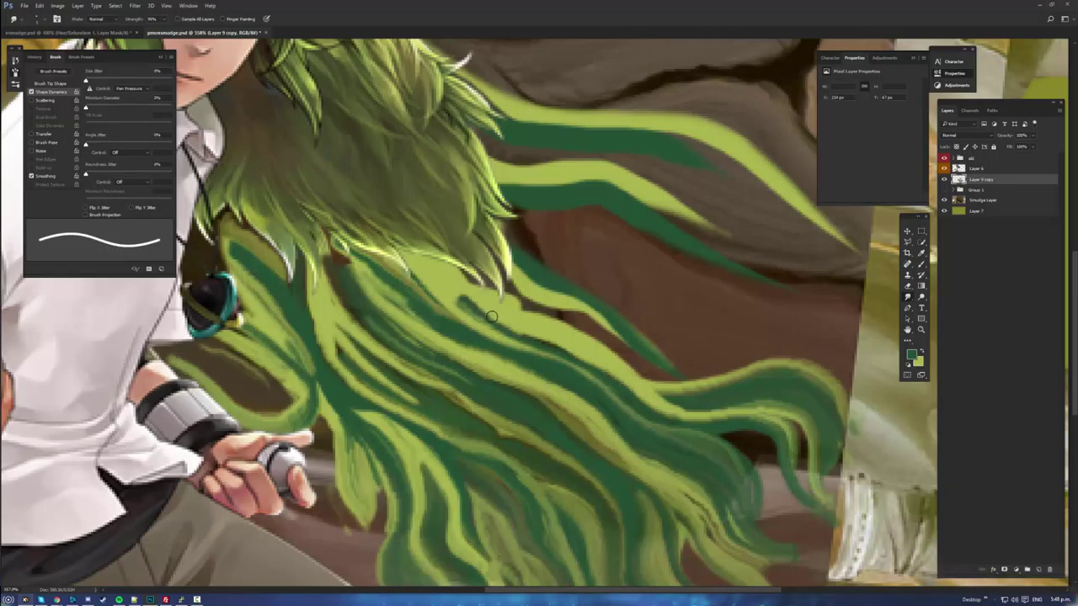
mouse_move(438, 301)
left_mouse_down()
mouse_move(528, 359)
mouse_move(480, 332)
left_mouse_up()
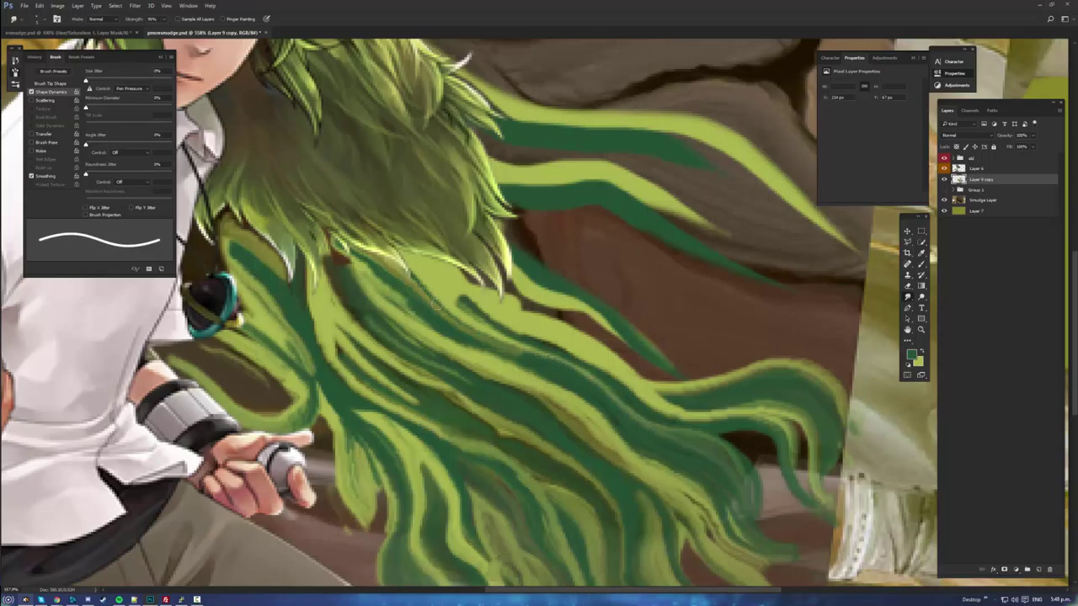
mouse_move(551, 359)
left_mouse_down()
mouse_move(460, 316)
mouse_move(430, 283)
left_mouse_up()
left_click_drag(486, 314, 460, 294)
left_click_drag(524, 338, 454, 285)
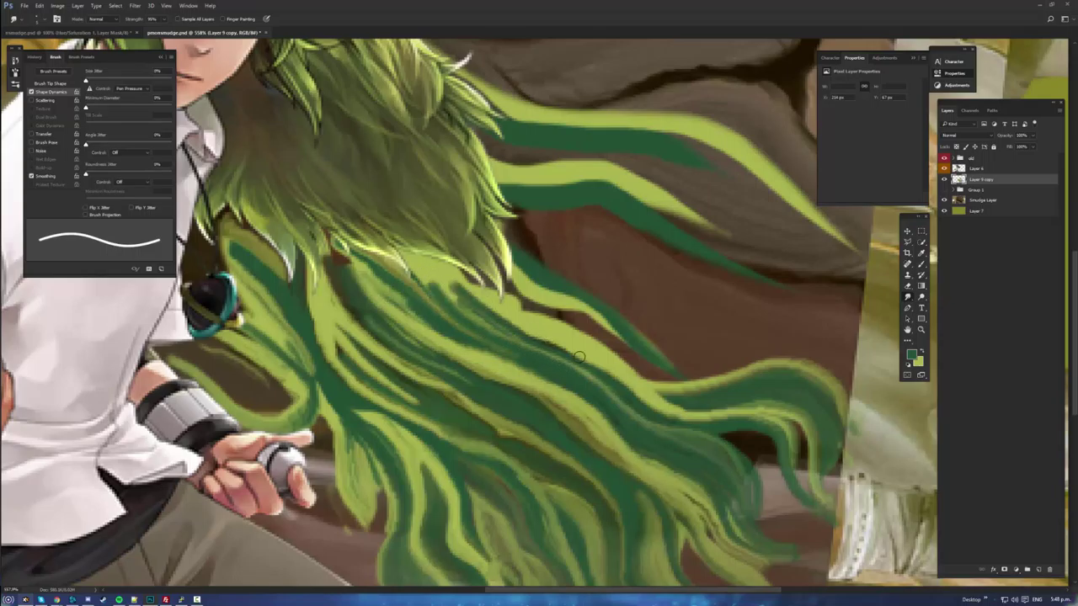
left_click_drag(553, 347, 437, 281)
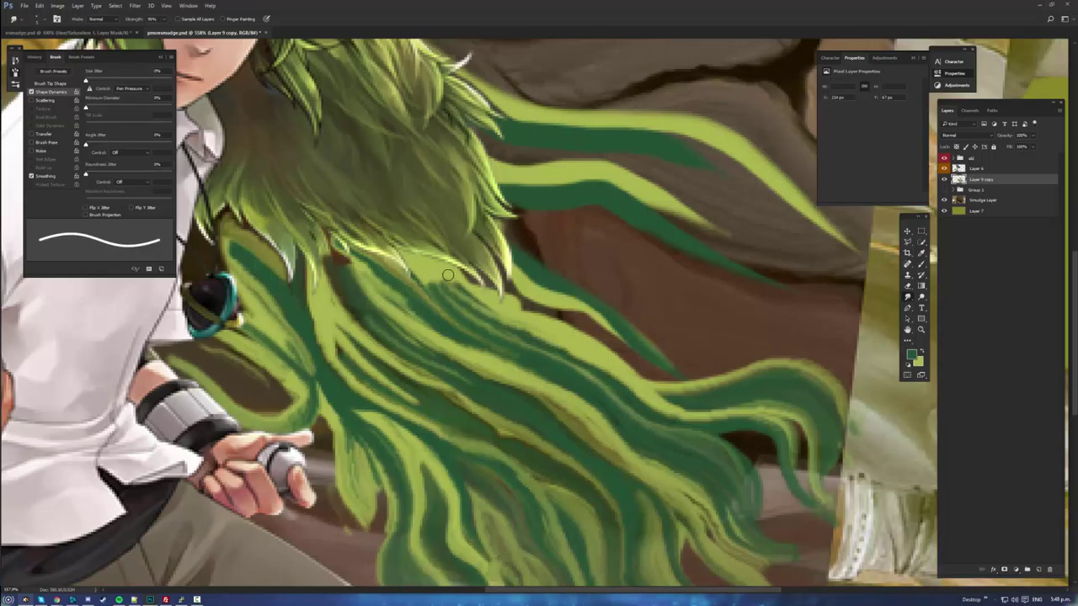
- Smudge the narrow strand below the hair's outer tip into forked ends, with a light green tip and a curling dark green branch
left_click_drag(534, 330, 513, 294)
mouse_move(610, 355)
left_mouse_down()
mouse_move(632, 380)
mouse_move(727, 369)
left_mouse_up()
left_click_drag(566, 304, 690, 360)
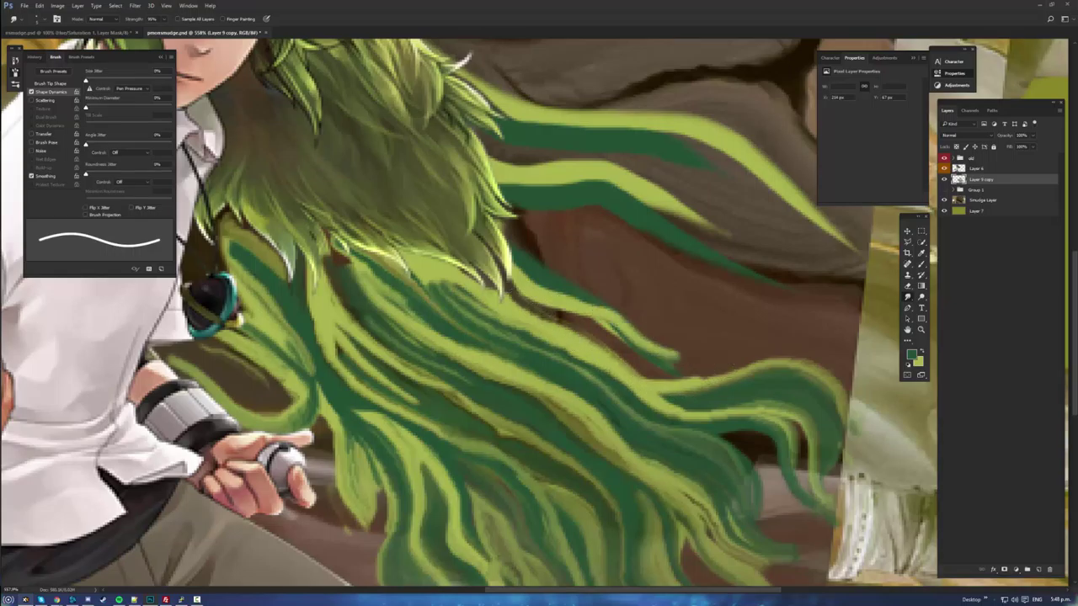
left_click_drag(541, 281, 721, 316)
mouse_move(589, 309)
left_mouse_down()
mouse_move(688, 298)
mouse_move(731, 335)
left_mouse_up()
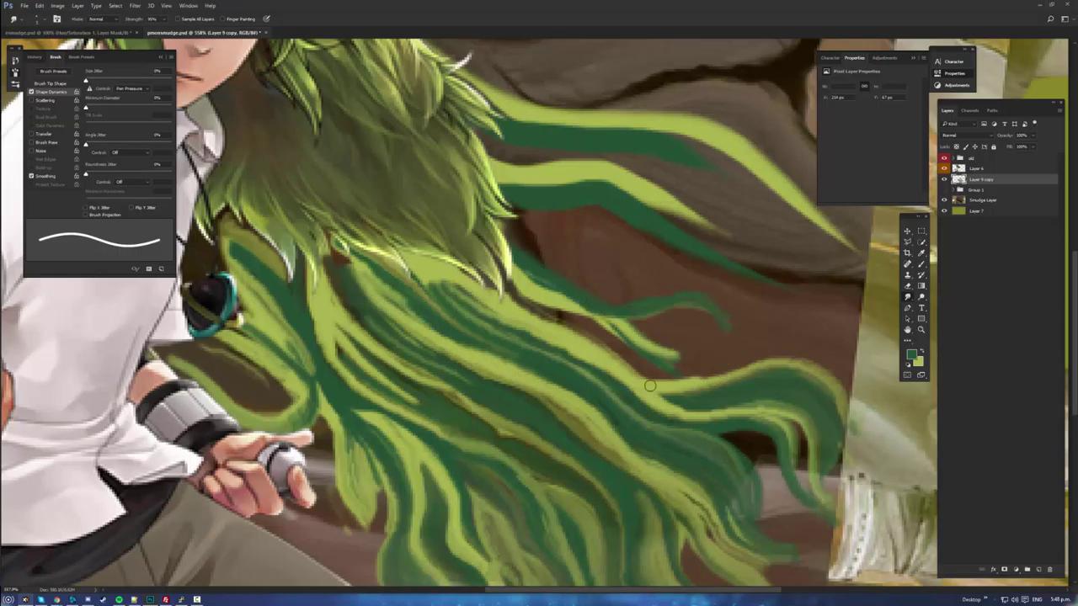
mouse_move(553, 362)
left_mouse_down()
mouse_move(522, 313)
mouse_move(506, 378)
mouse_move(377, 429)
mouse_move(421, 378)
mouse_move(513, 348)
mouse_move(581, 295)
mouse_move(665, 313)
left_mouse_up()
left_click(908, 298)
mouse_move(524, 312)
left_mouse_down()
mouse_move(636, 373)
mouse_move(624, 352)
mouse_move(682, 396)
mouse_move(704, 401)
mouse_move(573, 316)
mouse_move(662, 388)
mouse_move(706, 388)
left_mouse_up()
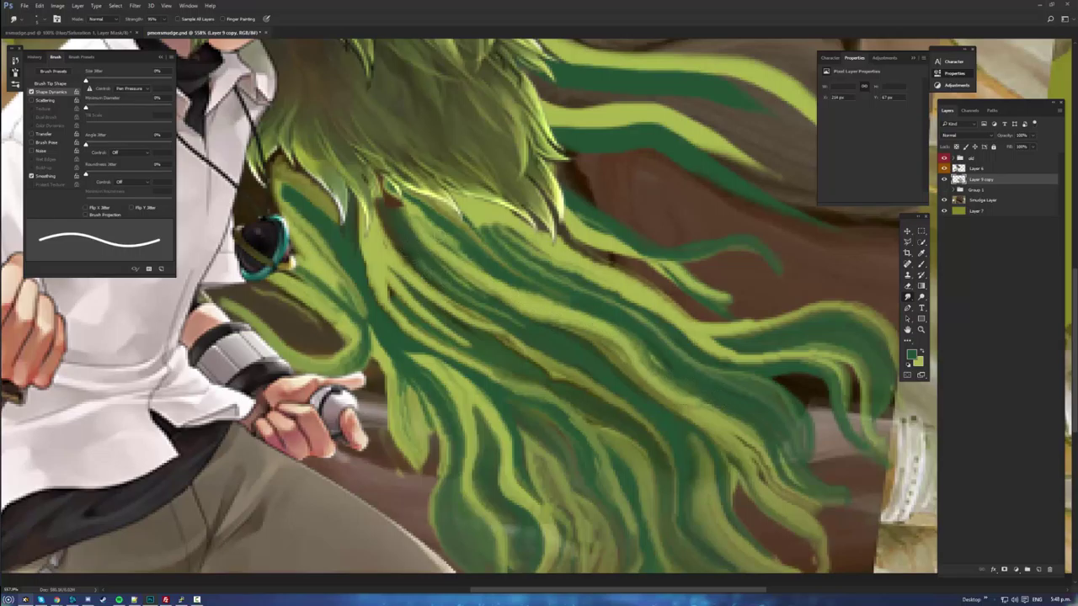
- Smudge the middle light and dark green strands outward into long wavy tendrils reaching towards the pale fabric strip
key("space")
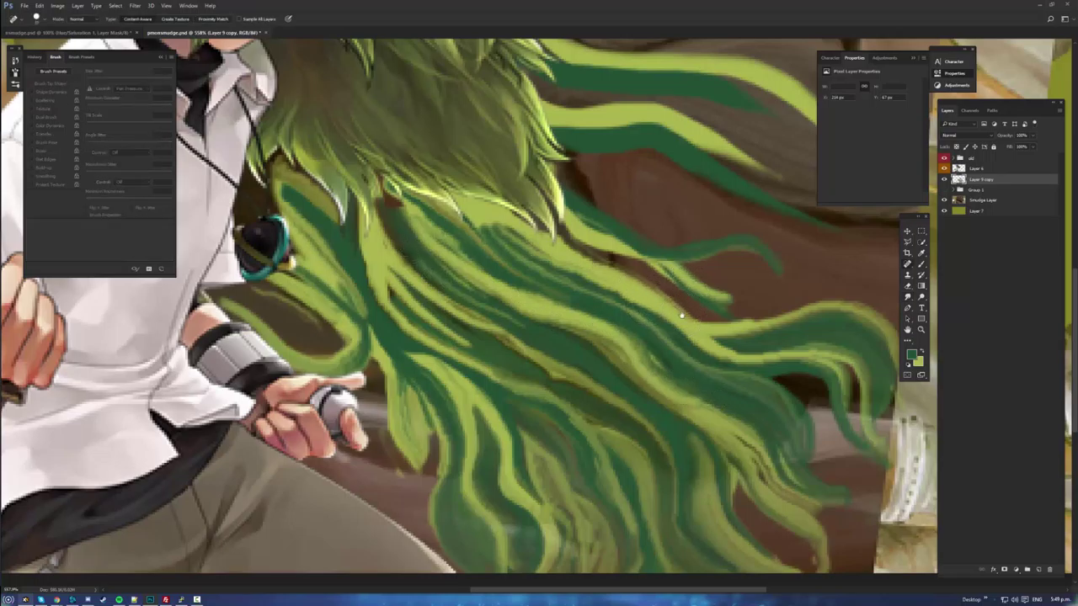
mouse_move(698, 311)
left_mouse_down()
mouse_move(478, 374)
mouse_move(480, 414)
left_mouse_up()
left_click(907, 300)
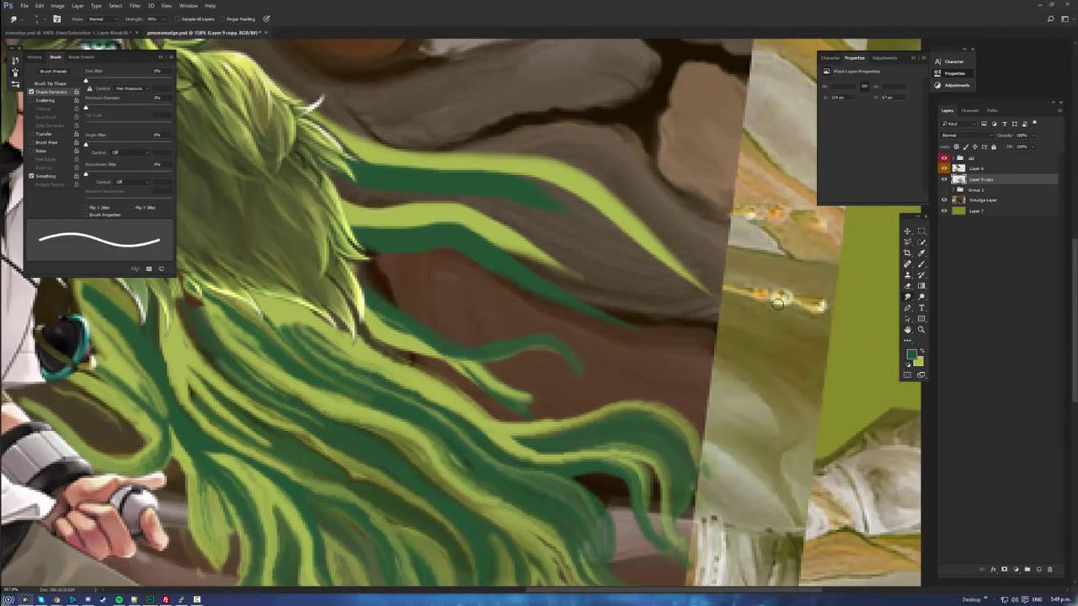
mouse_move(370, 315)
left_mouse_down()
mouse_move(399, 330)
mouse_move(509, 343)
mouse_move(517, 326)
mouse_move(682, 383)
mouse_move(727, 351)
mouse_move(712, 355)
left_mouse_up()
mouse_move(490, 258)
left_mouse_down()
mouse_move(665, 347)
mouse_move(712, 346)
mouse_move(741, 318)
left_mouse_up()
- Fork the topmost light green strand into an upward curl and extend its light and dark branches across the pale fabric strip
left_click_drag(518, 175, 672, 146)
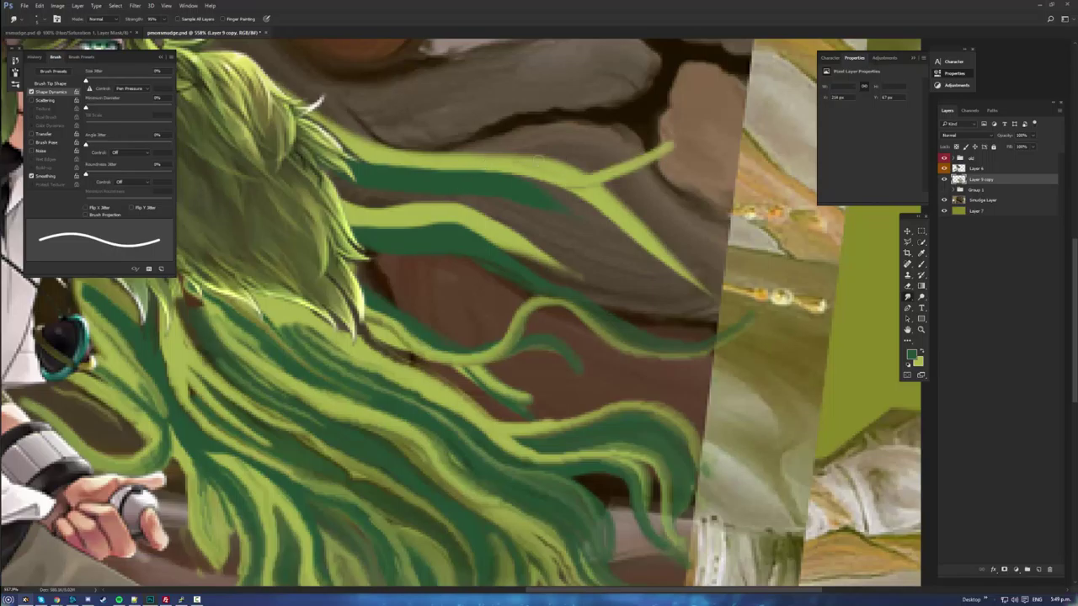
mouse_move(576, 173)
left_mouse_down()
mouse_move(717, 95)
mouse_move(721, 86)
mouse_move(686, 68)
left_mouse_up()
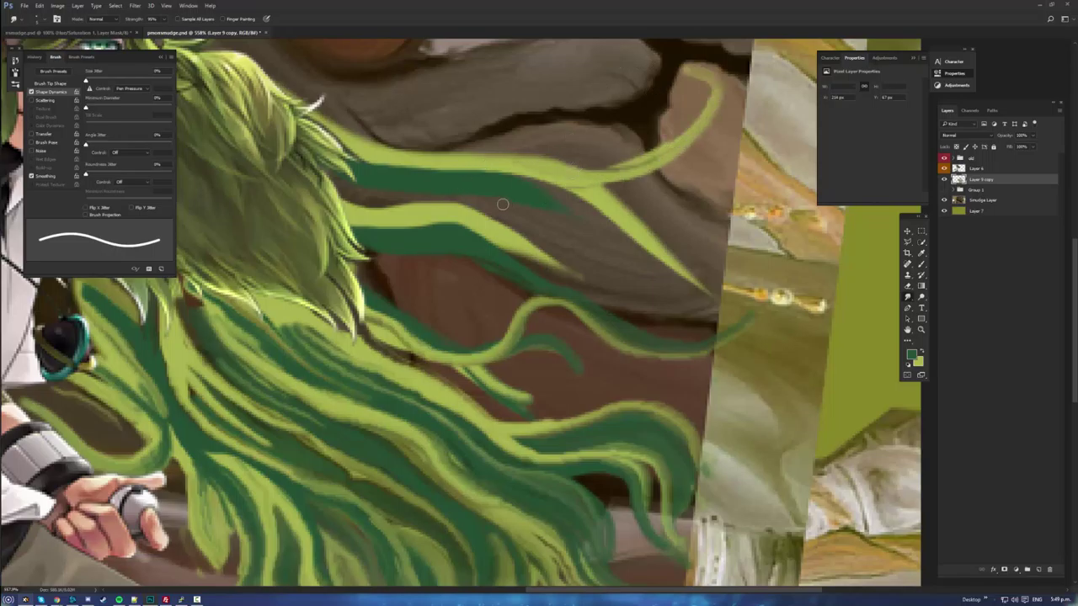
left_click_drag(546, 195, 715, 274)
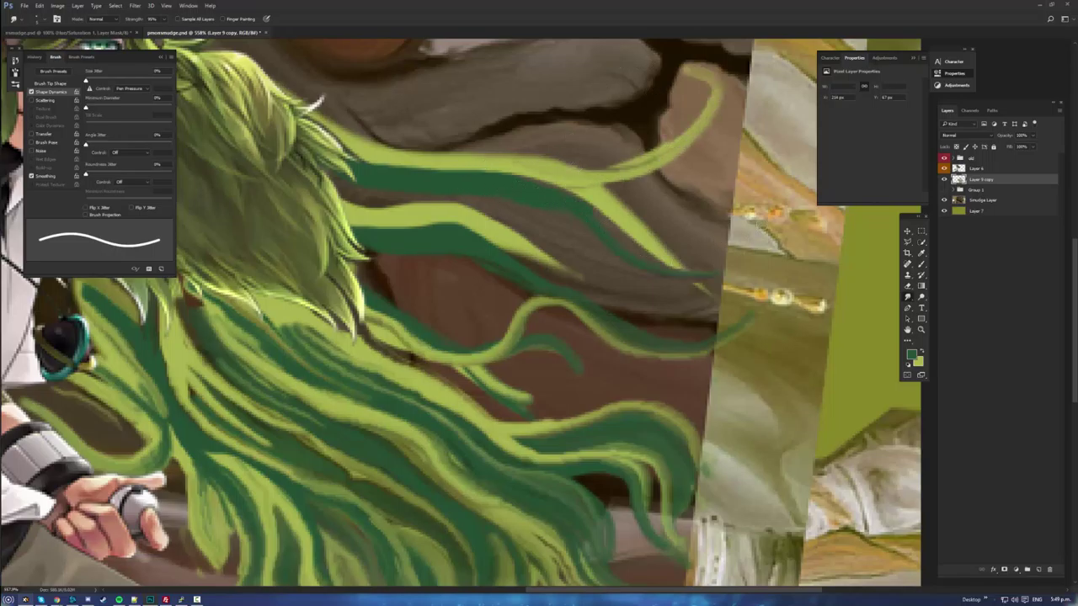
left_click_drag(573, 190, 750, 239)
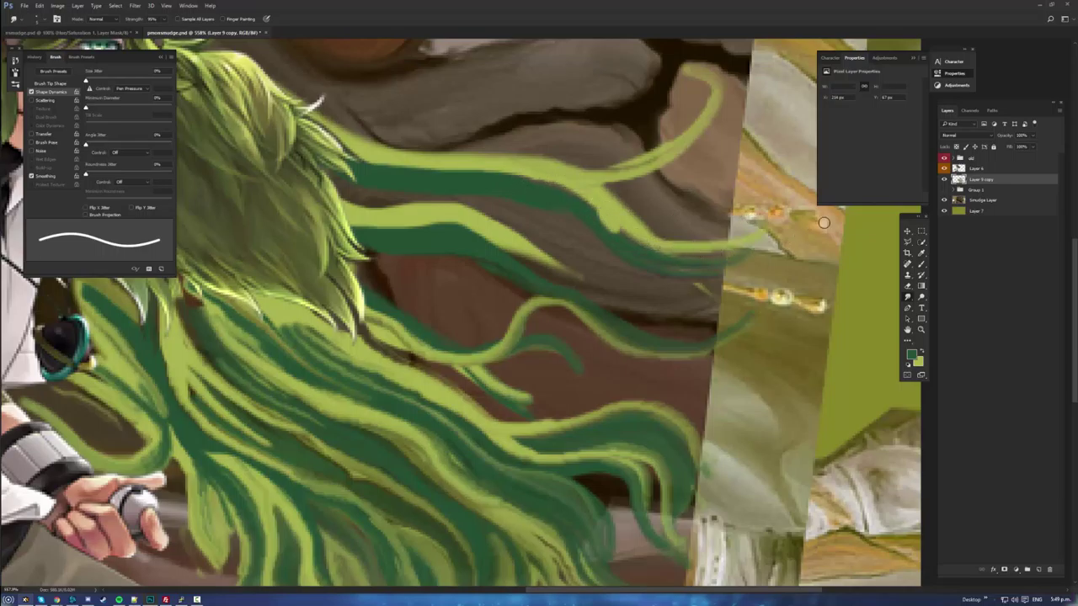
mouse_move(486, 181)
left_mouse_down()
mouse_move(574, 204)
mouse_move(643, 252)
mouse_move(795, 253)
left_mouse_up()
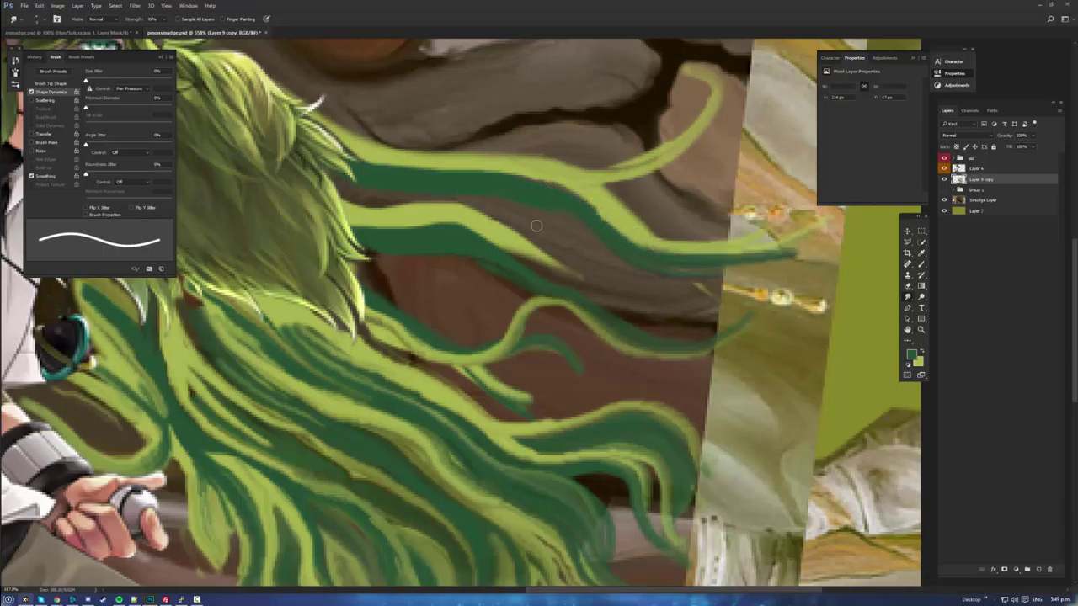
- Smudge light green streaks along the underside of the topmost dark green strand and split its far end into finer tips
left_click_drag(519, 201, 633, 260)
mouse_move(371, 210)
left_mouse_down()
mouse_move(334, 164)
mouse_move(482, 193)
left_mouse_up()
mouse_move(355, 177)
left_mouse_down()
mouse_move(543, 194)
mouse_move(706, 247)
left_mouse_up()
mouse_move(594, 202)
left_mouse_down()
mouse_move(764, 238)
mouse_move(795, 204)
left_mouse_up()
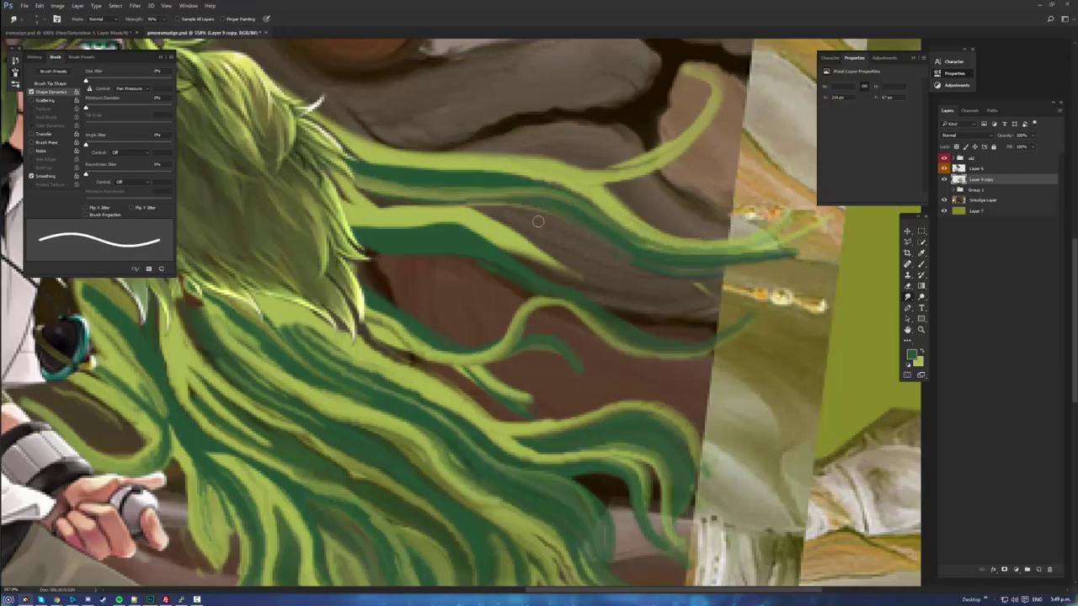
left_click_drag(519, 178, 604, 213)
left_click_drag(507, 196, 631, 255)
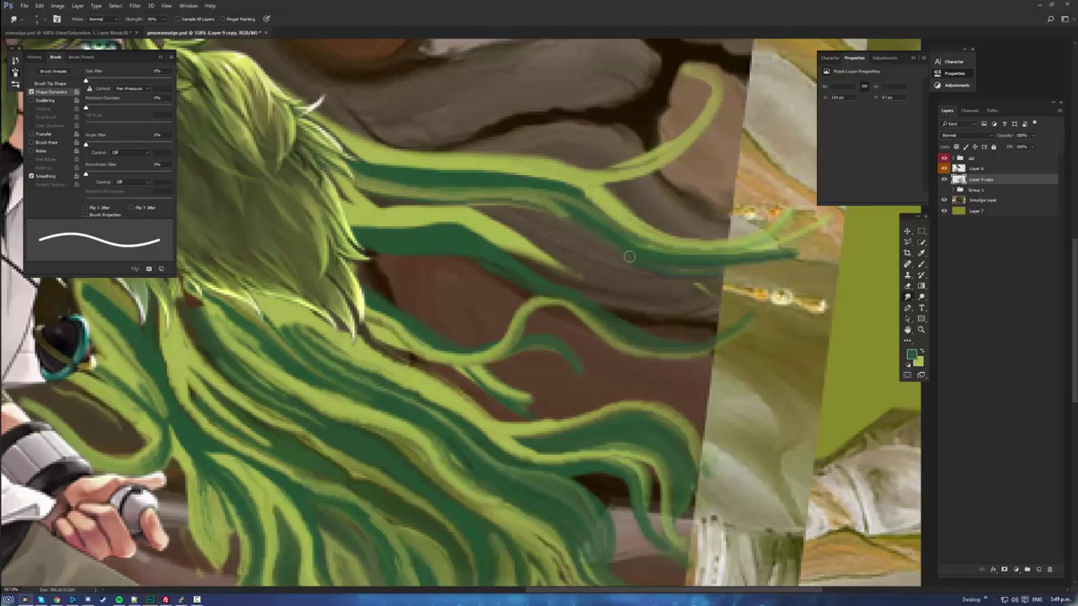
- Extend the second light green strand and the dark green beneath it in a long curve over the pale fabric strip
mouse_move(461, 216)
left_mouse_down()
mouse_move(556, 261)
mouse_move(689, 297)
left_mouse_up()
left_click_drag(458, 243, 697, 305)
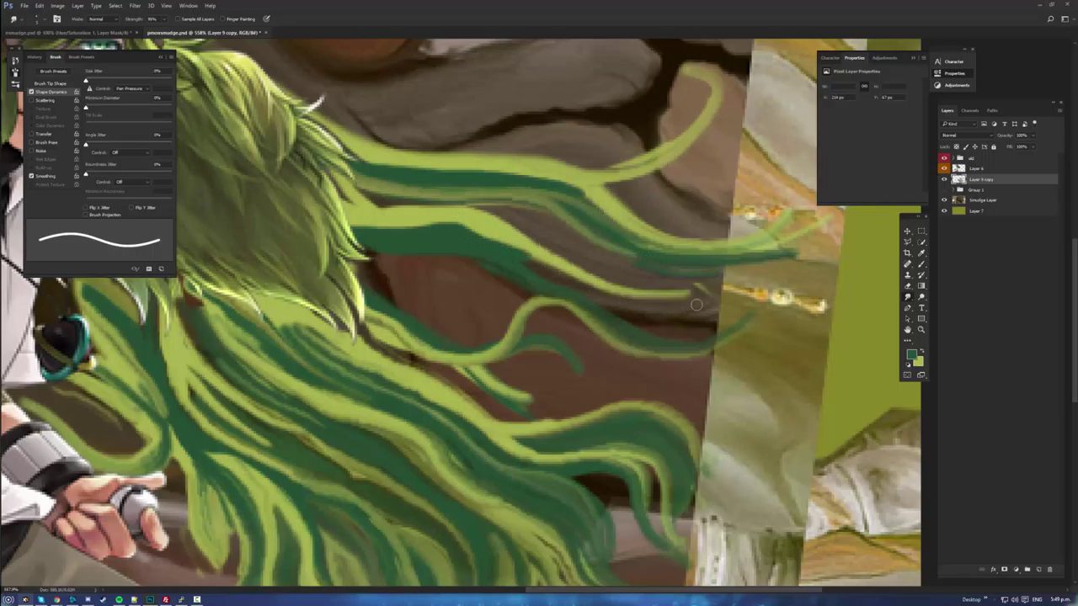
left_click_drag(602, 287, 782, 276)
left_click_drag(681, 297, 830, 285)
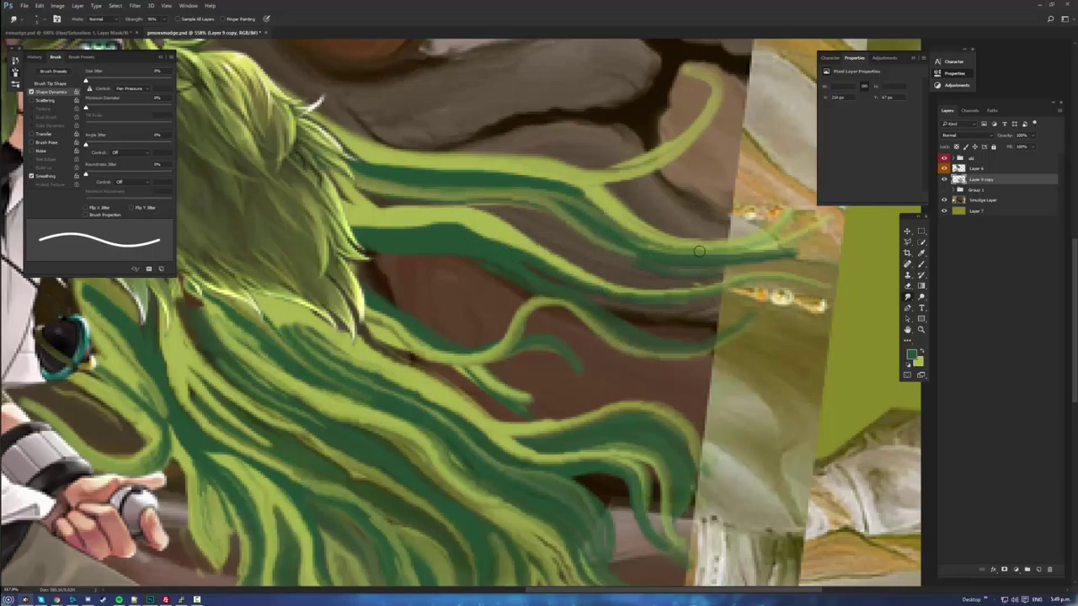
- Fill the brown gap between the two upper strands with smudged light and dark green streaks along their full length
mouse_move(617, 257)
left_mouse_down()
mouse_move(406, 211)
mouse_move(718, 280)
mouse_move(524, 244)
mouse_move(813, 248)
mouse_move(718, 262)
mouse_move(493, 248)
left_mouse_up()
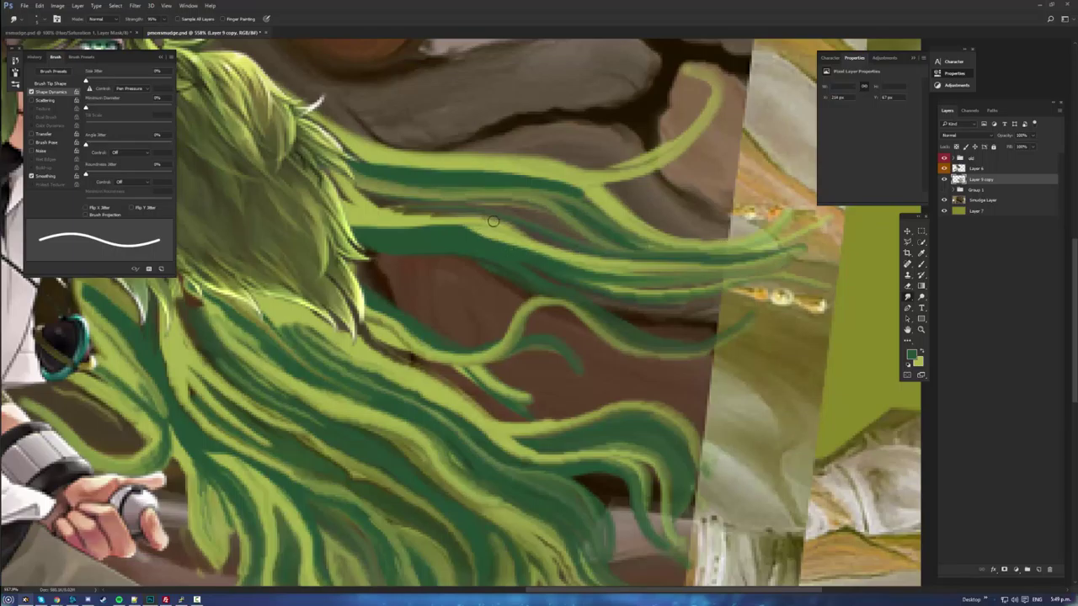
left_click_drag(512, 225, 693, 242)
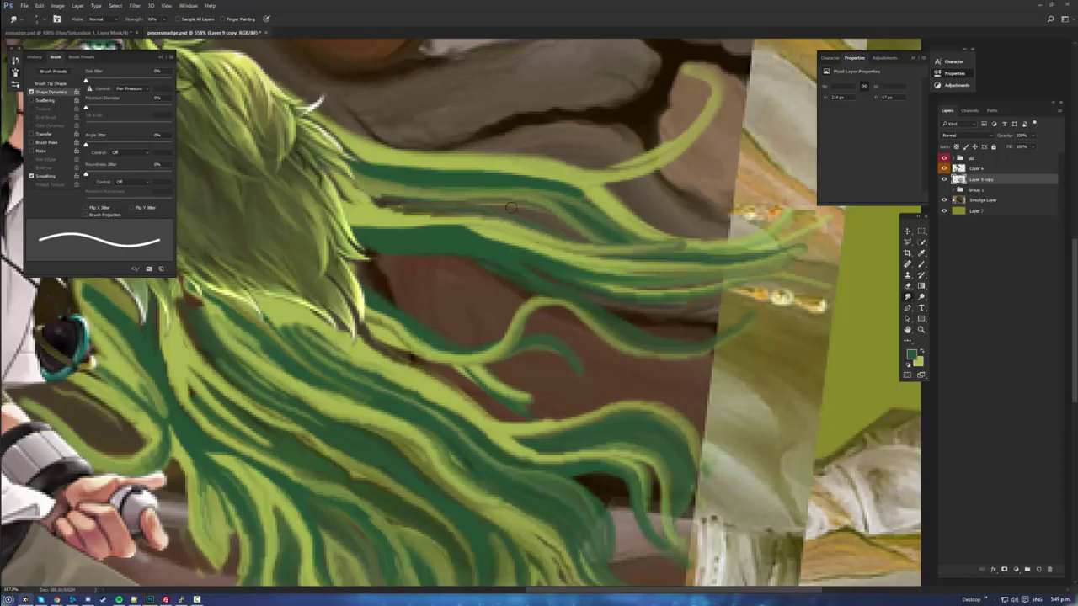
left_click_drag(369, 198, 563, 228)
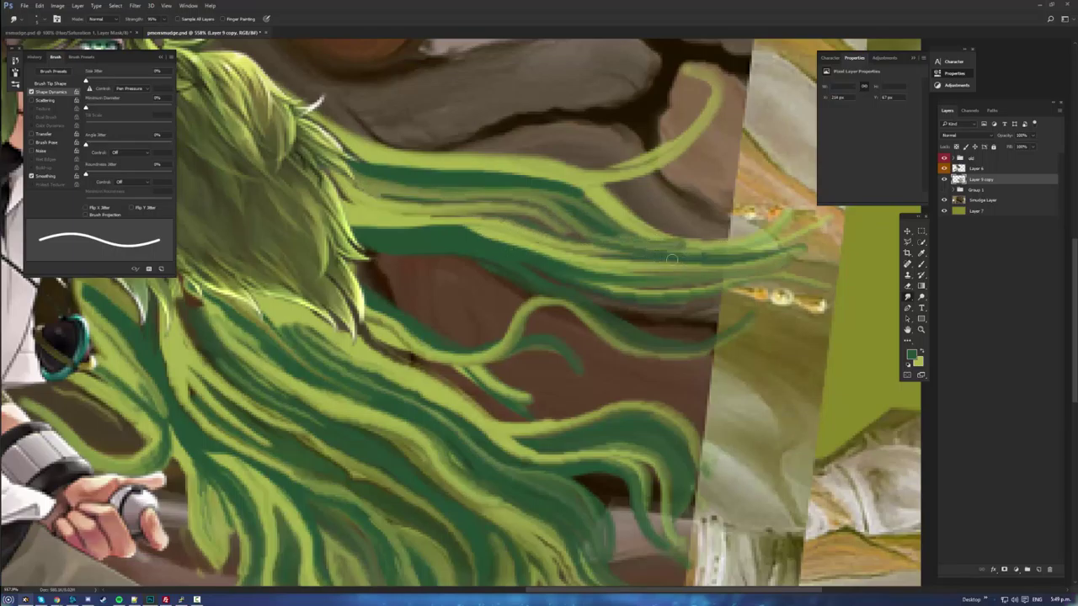
mouse_move(624, 246)
left_mouse_down()
mouse_move(404, 197)
mouse_move(505, 201)
mouse_move(619, 230)
left_mouse_up()
left_click_drag(511, 186, 579, 214)
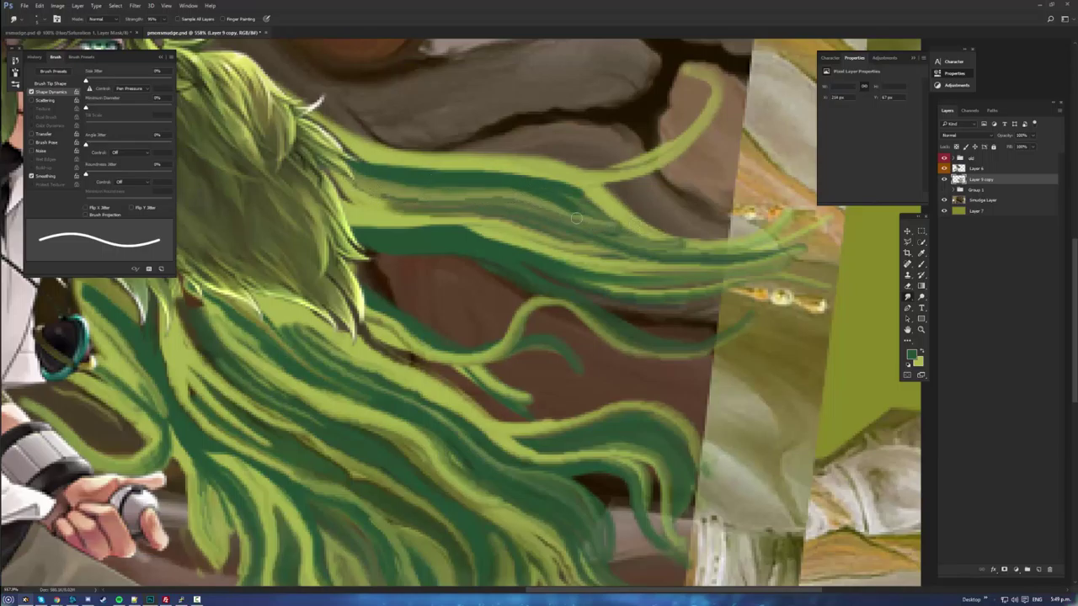
left_click_drag(444, 189, 678, 244)
left_click_drag(569, 202, 686, 246)
left_click_drag(805, 207, 731, 224)
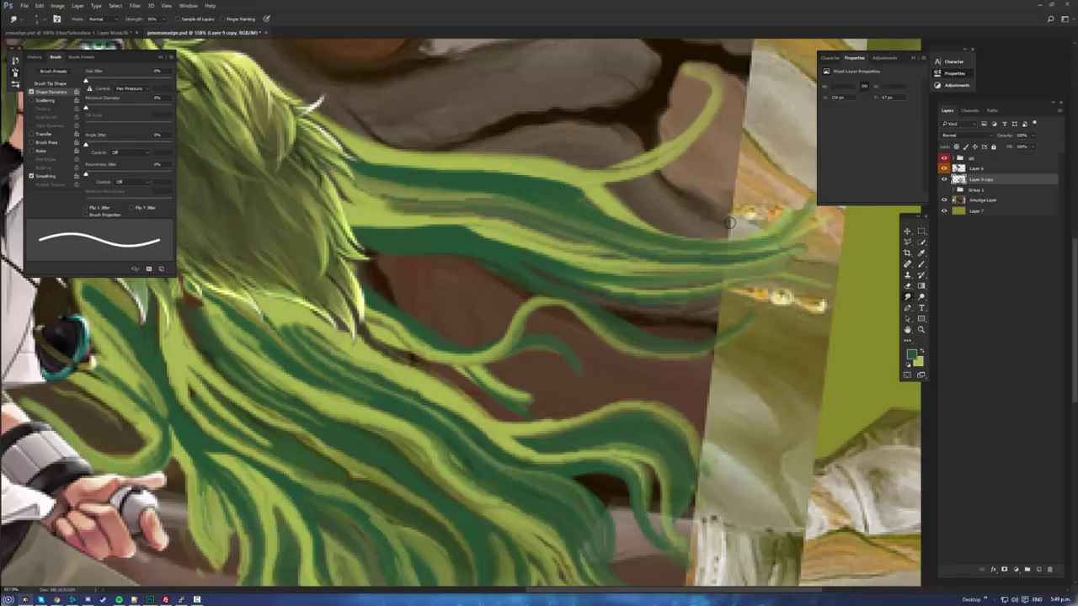
- Smudge a thin light green streak outward above the lower curling strand and check the whole artwork
scroll(624, 362, "down", 2)
mouse_move(383, 290)
left_mouse_down()
mouse_move(465, 326)
mouse_move(694, 354)
left_mouse_up()
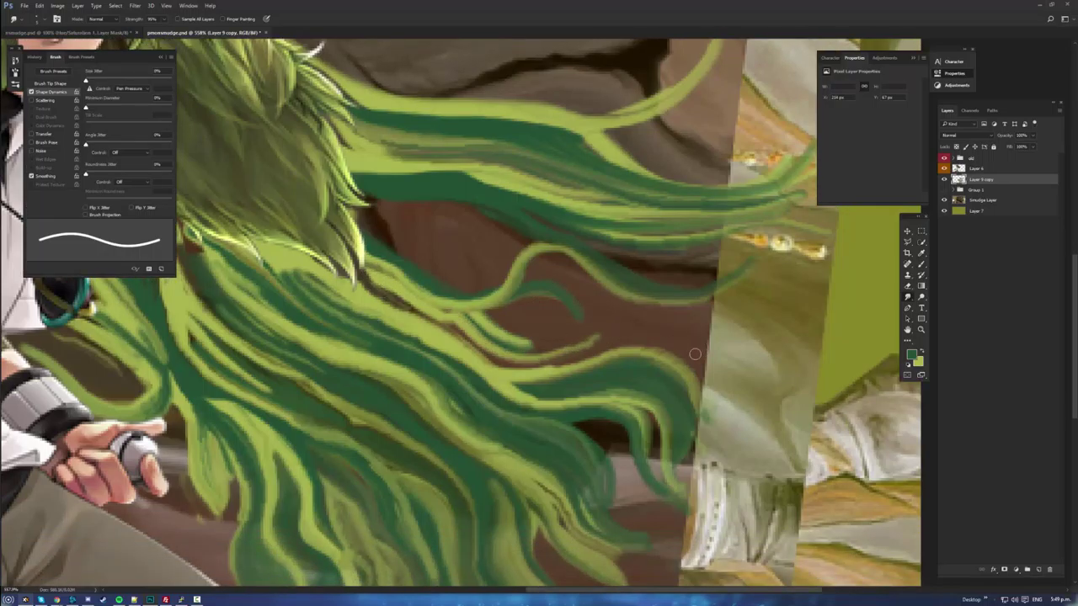
key("space")
left_click(921, 330)
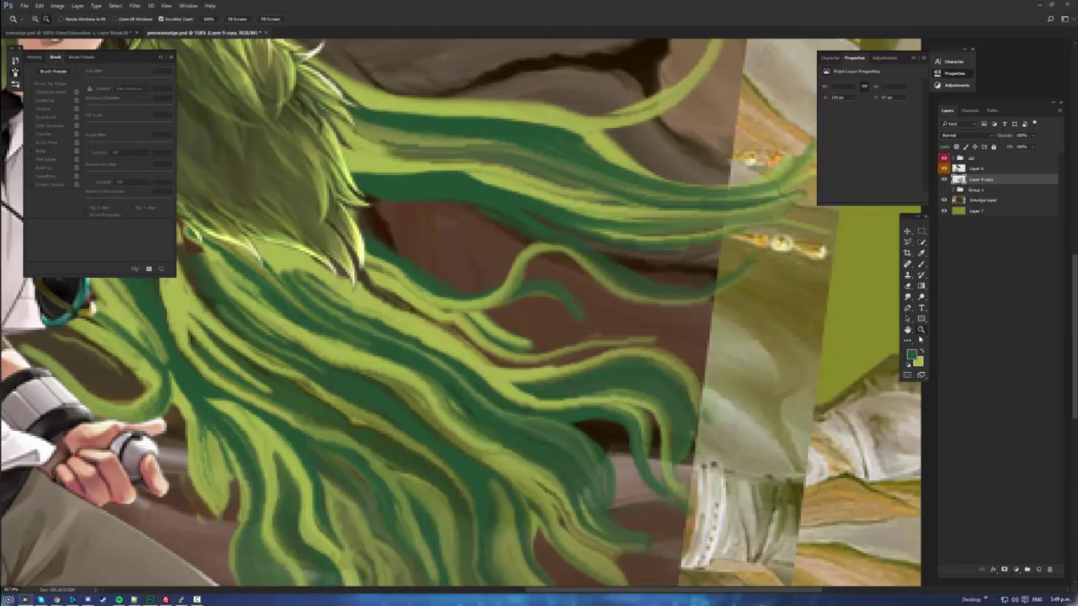
left_click_drag(564, 376, 473, 365)
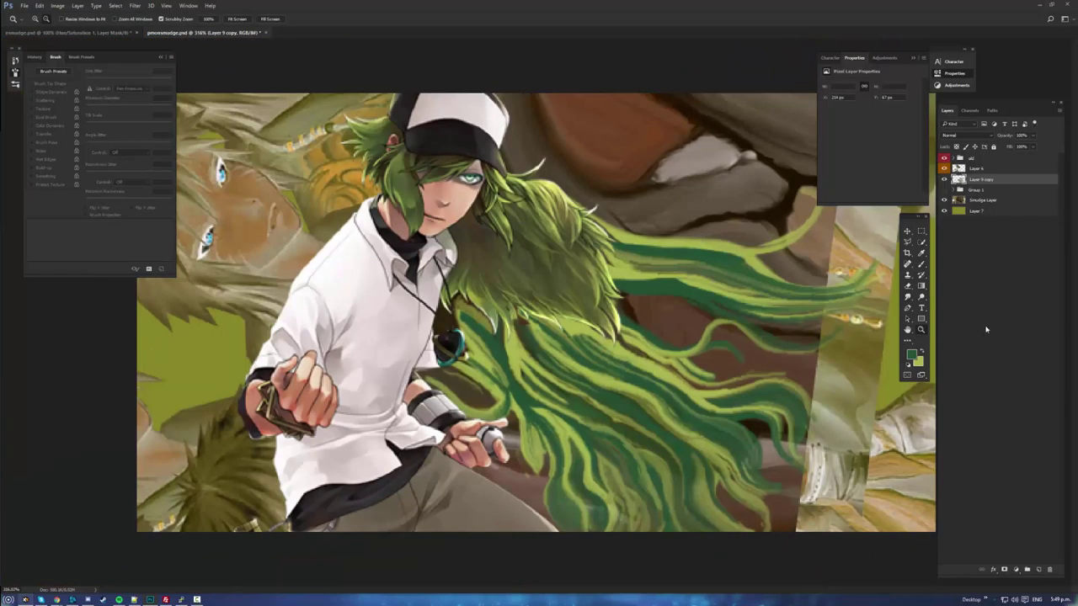
- Add a new layer above Smudge Layer, fill it with the dark green foreground colour and set its blend mode to Color
key("space")
mouse_move(744, 380)
left_mouse_down()
mouse_move(784, 379)
mouse_move(669, 386)
mouse_move(584, 360)
left_mouse_up()
left_click(973, 201)
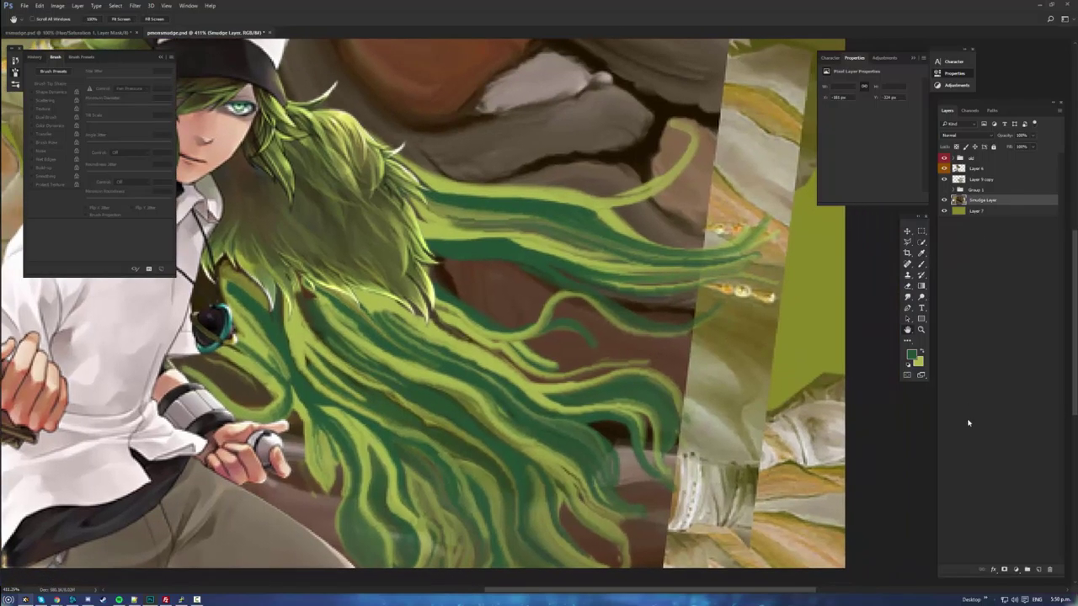
left_click(1039, 571)
key("alt+BackSpace")
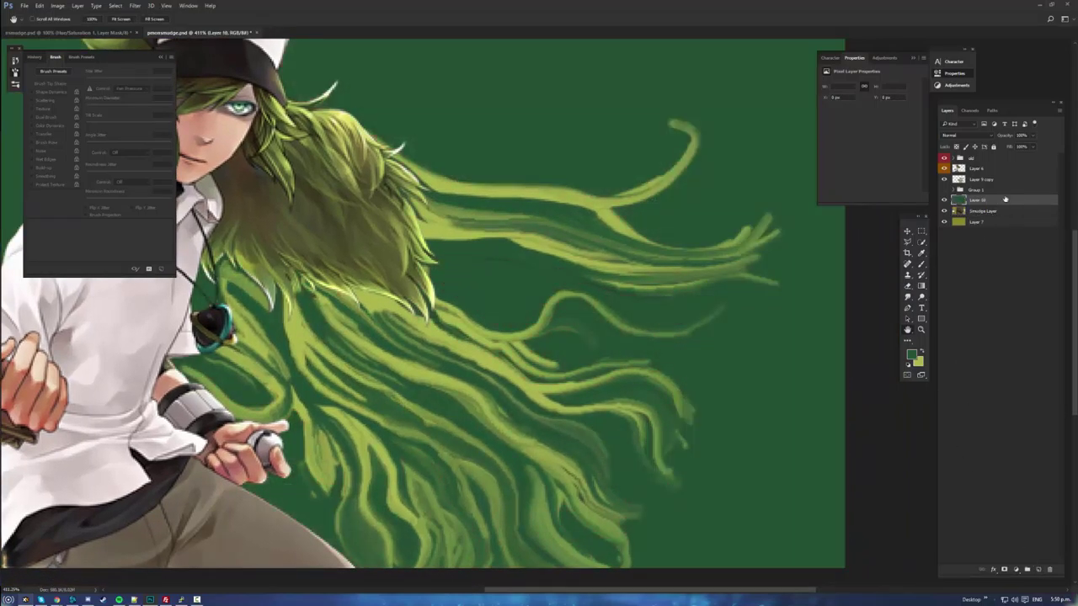
left_click(977, 137)
left_click(969, 296)
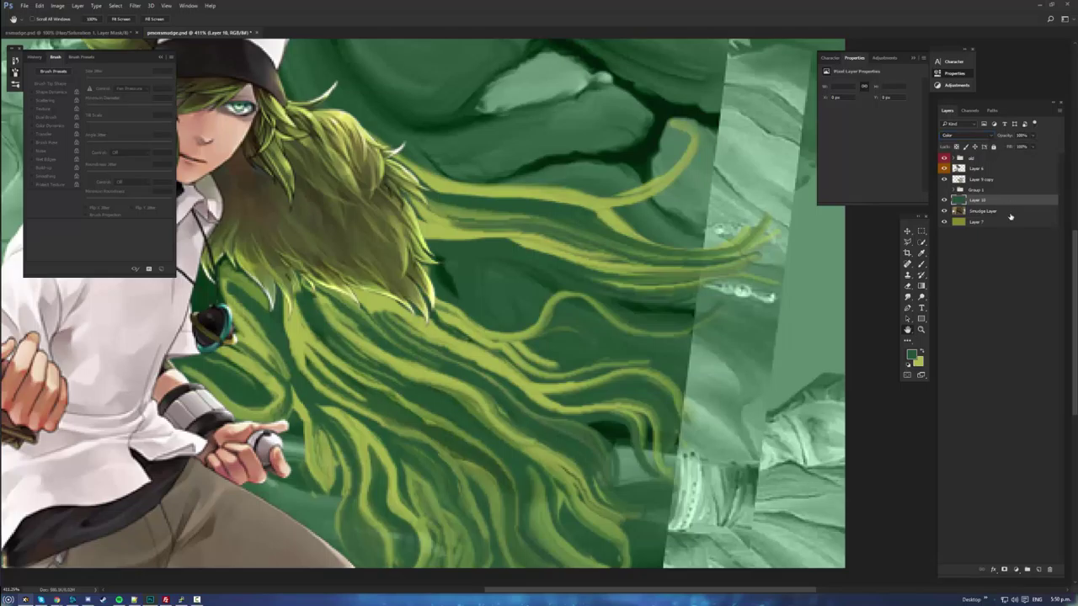
- Shift the hue of the green fill layer towards yellow-green with Hue/Saturation
key("ctrl+u")
left_click_drag(791, 251, 773, 252)
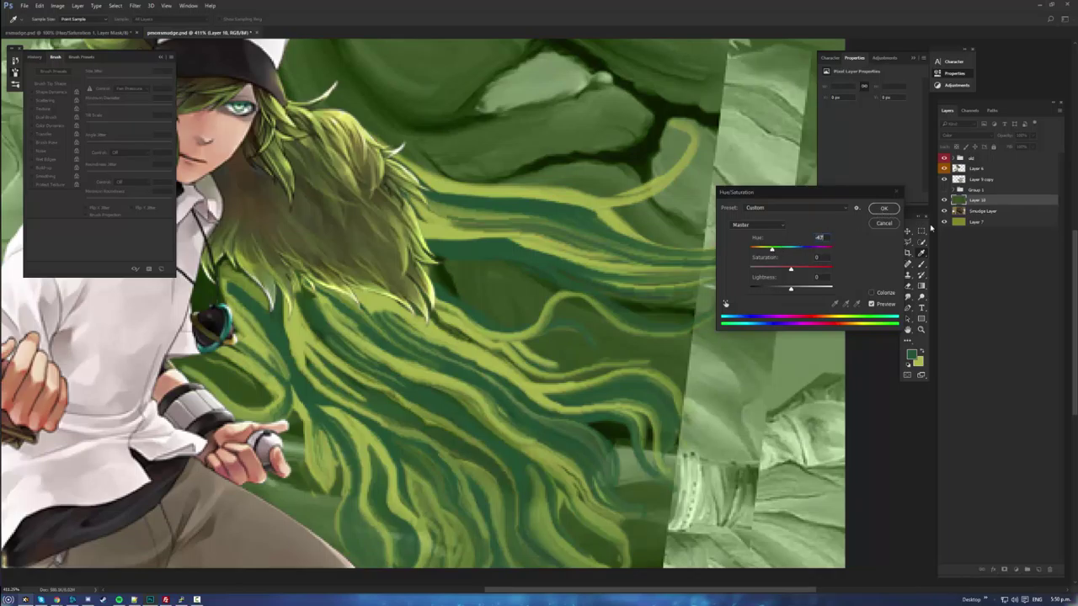
key("Return")
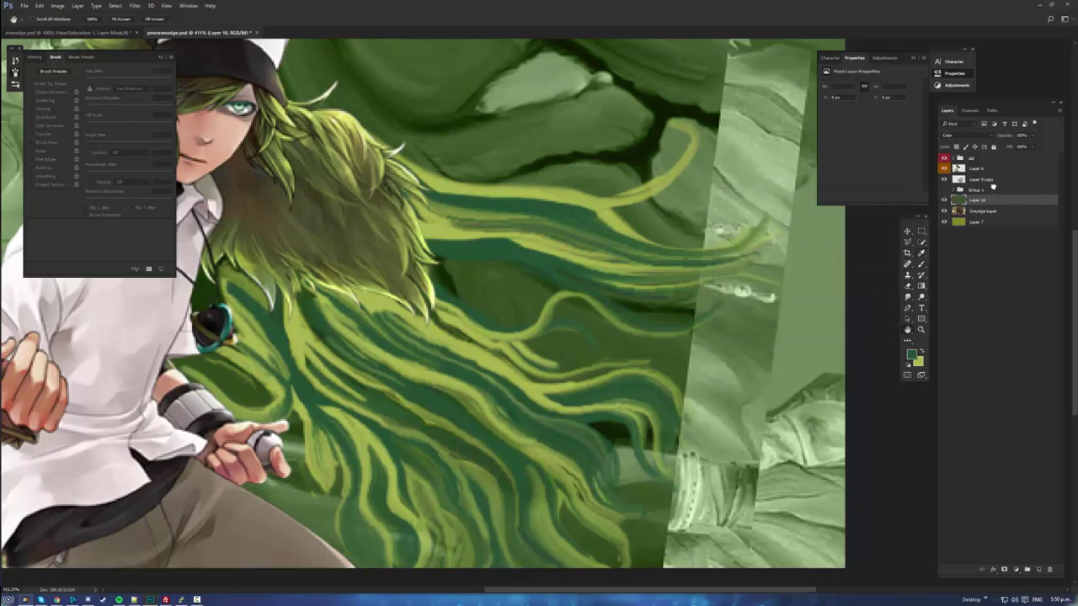
- Move the green Color layer directly beneath Layer 9 copy and compare the artwork with and without the strands
left_click_drag(992, 199, 993, 185)
left_click(944, 181)
left_click(944, 181)
- Duplicate Layer 9 copy and hide the original strand layer
left_click(988, 182)
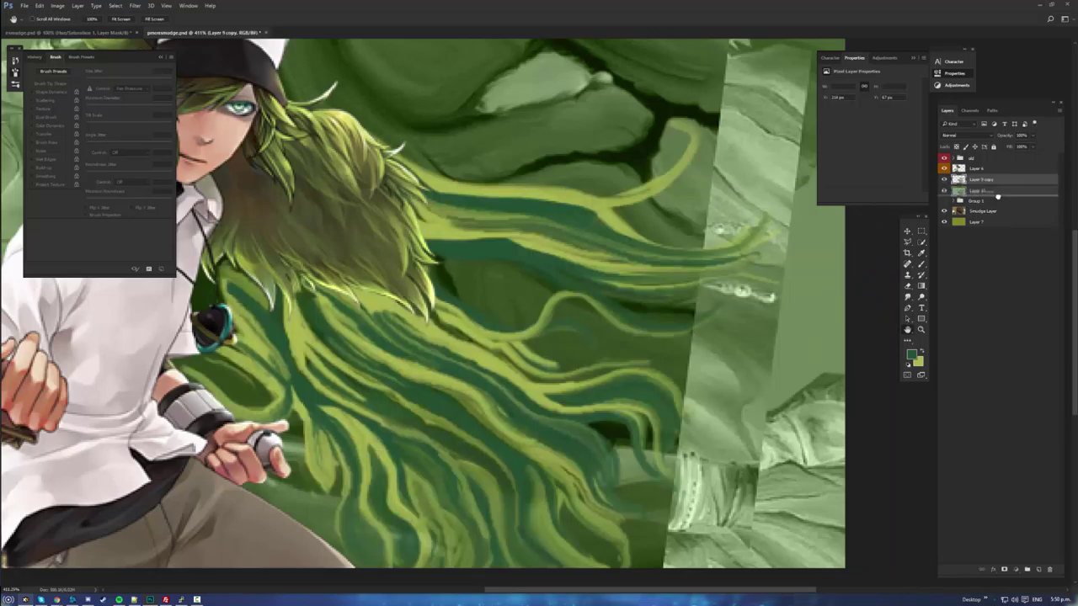
key("ctrl+j")
left_click(944, 191)
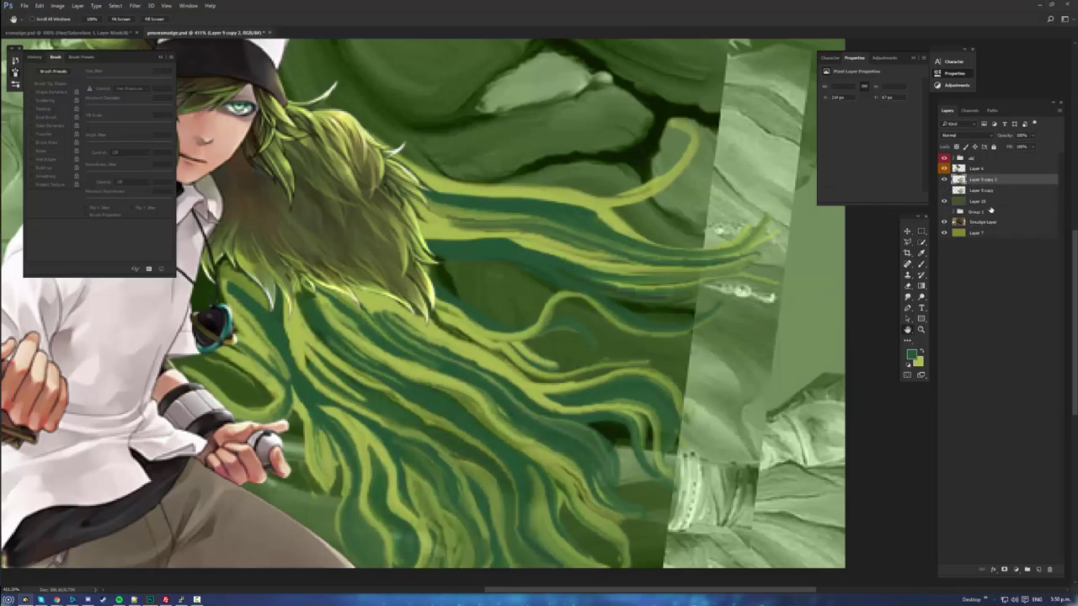
- Move Layer 9 copy into Group 1 and place the group at the very bottom of the layer stack
left_click(993, 192)
left_click(953, 212)
mouse_move(995, 193)
left_mouse_down()
mouse_move(997, 219)
mouse_move(982, 225)
left_mouse_up()
left_click(987, 202)
left_click(956, 202)
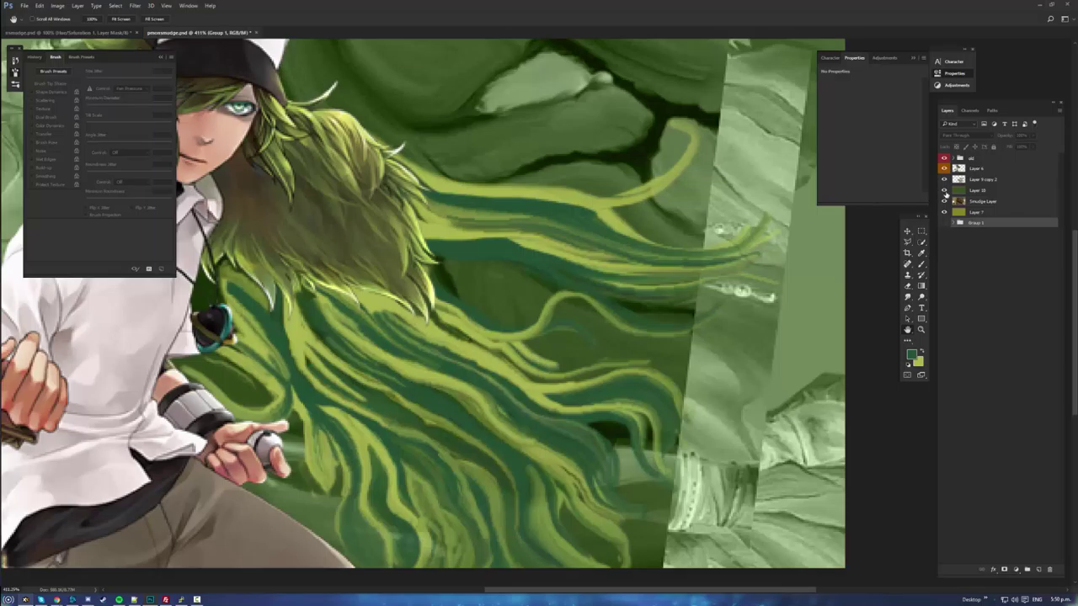
left_click(986, 192)
left_click(944, 181)
left_click(944, 180)
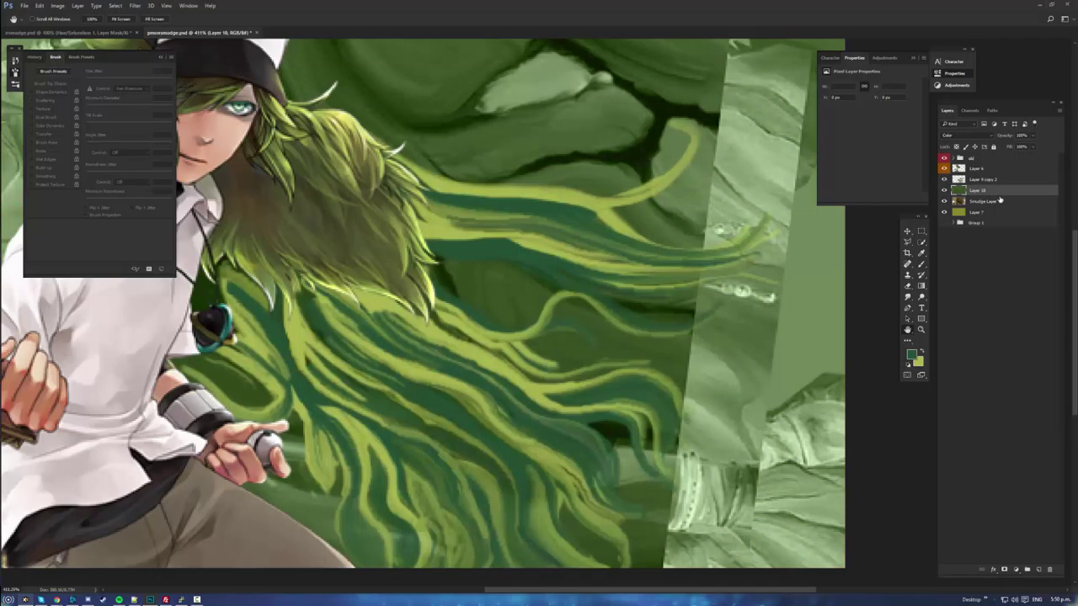
left_click(1000, 181)
key("Delete")
key("ctrl+z")
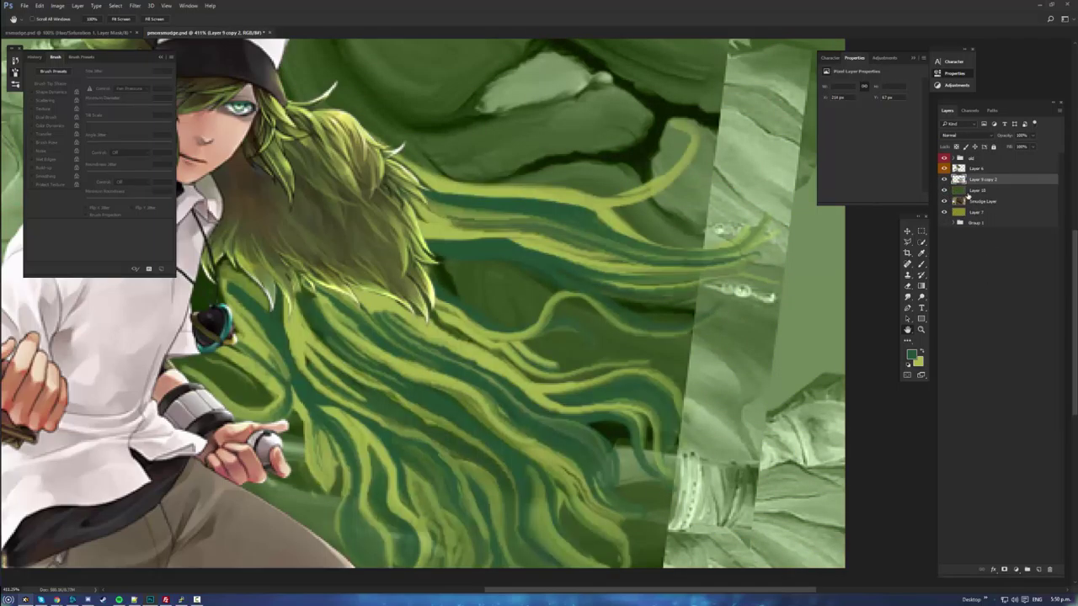
- Merge the green Layer 10 and the strand layer, Layer 9 copy 2, down into Smudge Layer
left_click(978, 191)
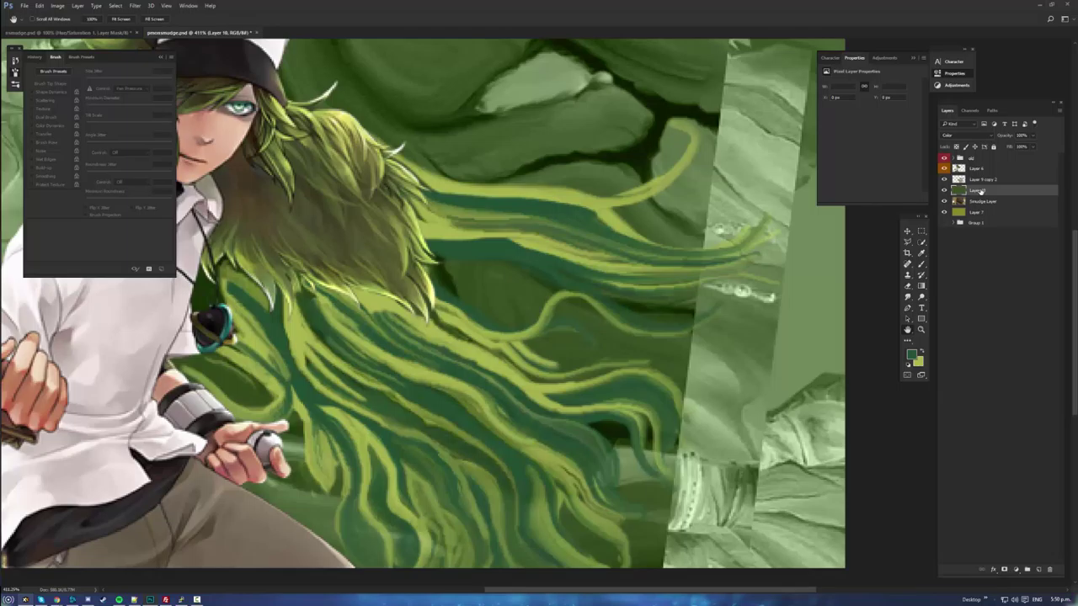
key("ctrl+e")
left_click(992, 181)
key("ctrl+e")
left_click(944, 181)
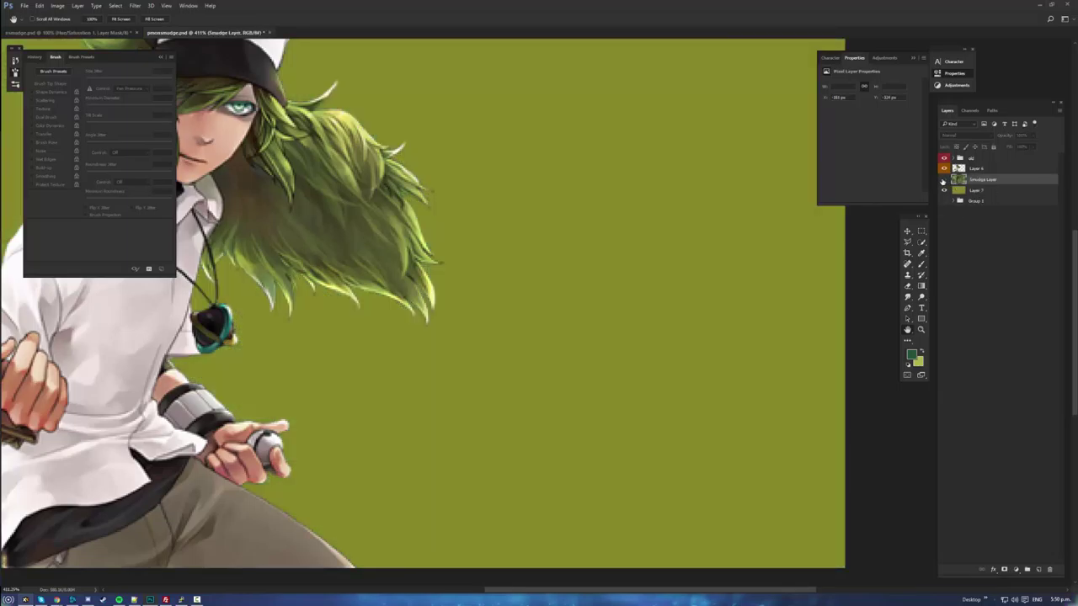
left_click(944, 179)
- Duplicate Layer 6 and store the copy in the hidden Group 1
left_click(975, 169)
key("ctrl+j")
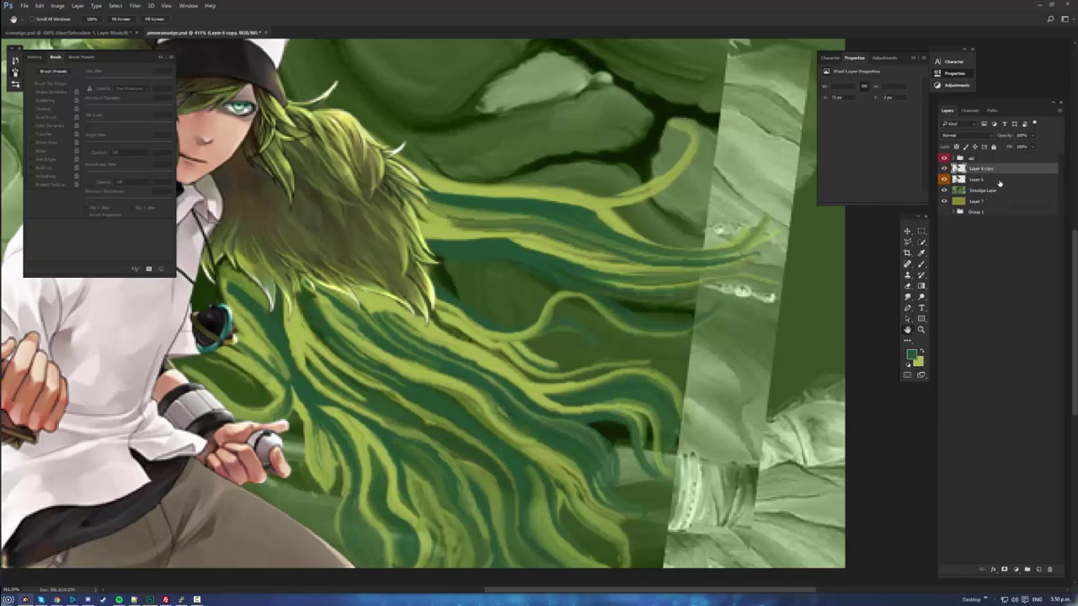
left_click(1001, 182)
left_click_drag(1008, 171, 1002, 211)
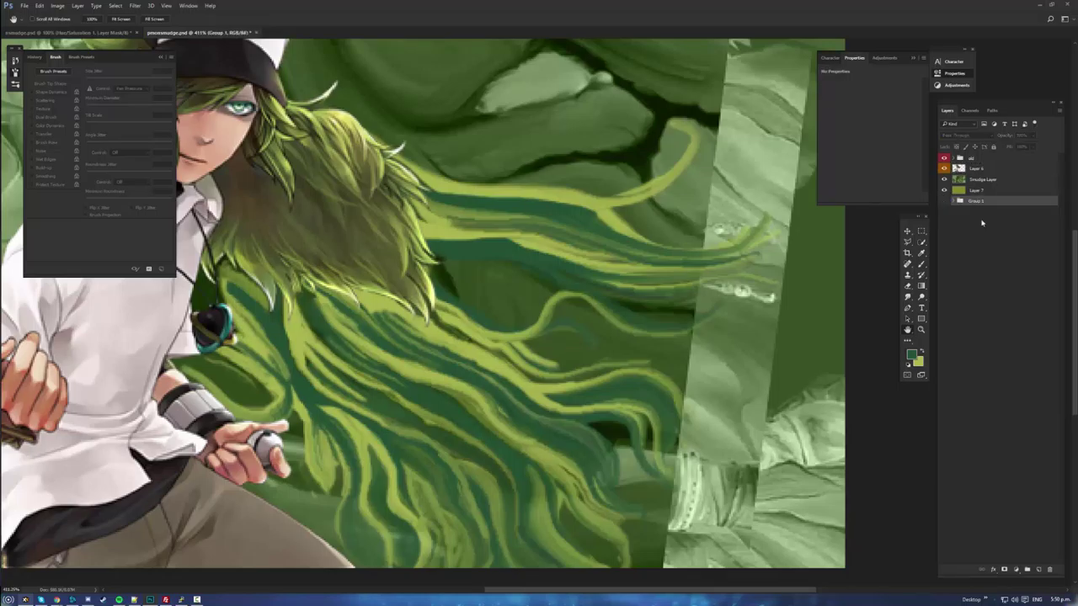
left_click(953, 201)
left_click(953, 202)
left_click(944, 170)
left_click(945, 169)
- Merge the character render on Layer 6 down into Smudge Layer, leaving the group above it separate
left_click(980, 160)
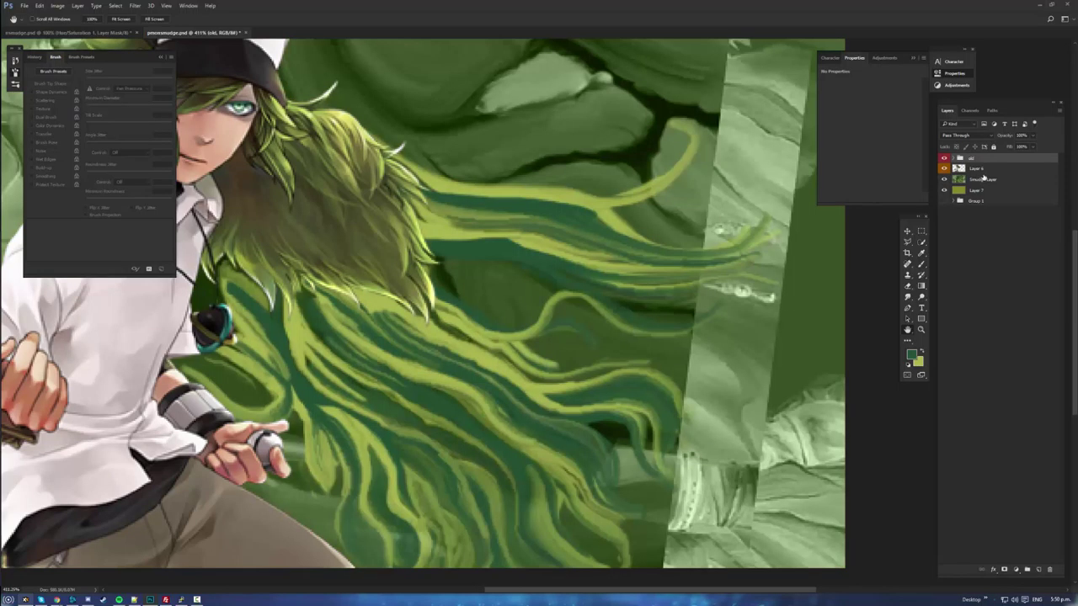
left_click(984, 178)
key("alt+bracketright")
key("alt+bracketright")
key("ctrl+e")
key("ctrl+z")
key("alt+bracketleft")
key("ctrl+e")
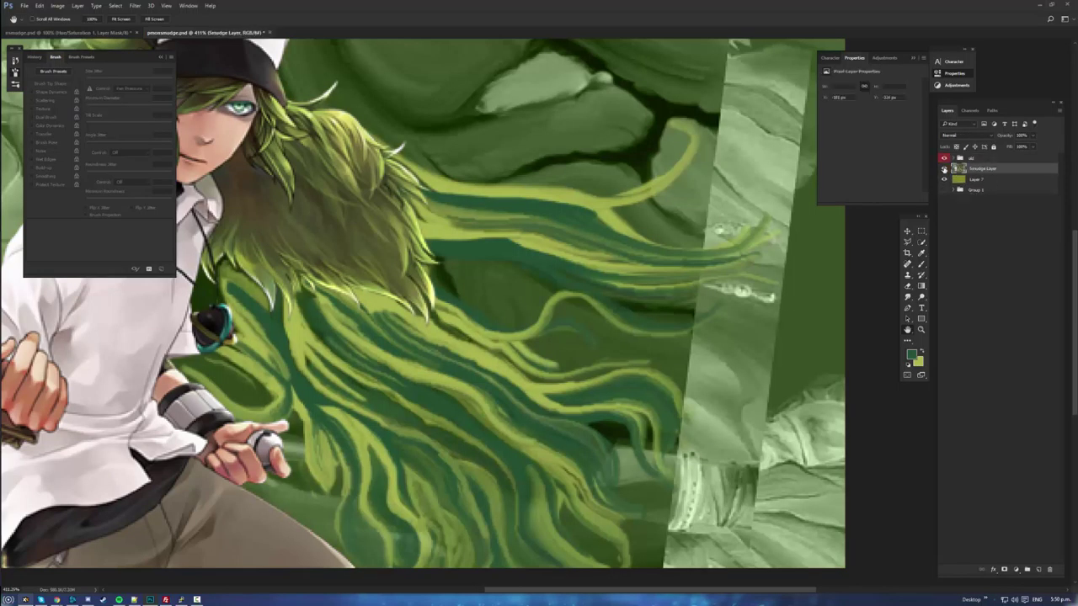
- Add a new layer above Smudge Layer and set up a thin brush with light grey sampled from the shirt
left_click_drag(554, 306, 641, 341)
key("alt+space")
mouse_move(534, 344)
left_mouse_down()
mouse_move(601, 322)
mouse_move(592, 293)
left_mouse_up()
key("space")
left_click(1033, 570)
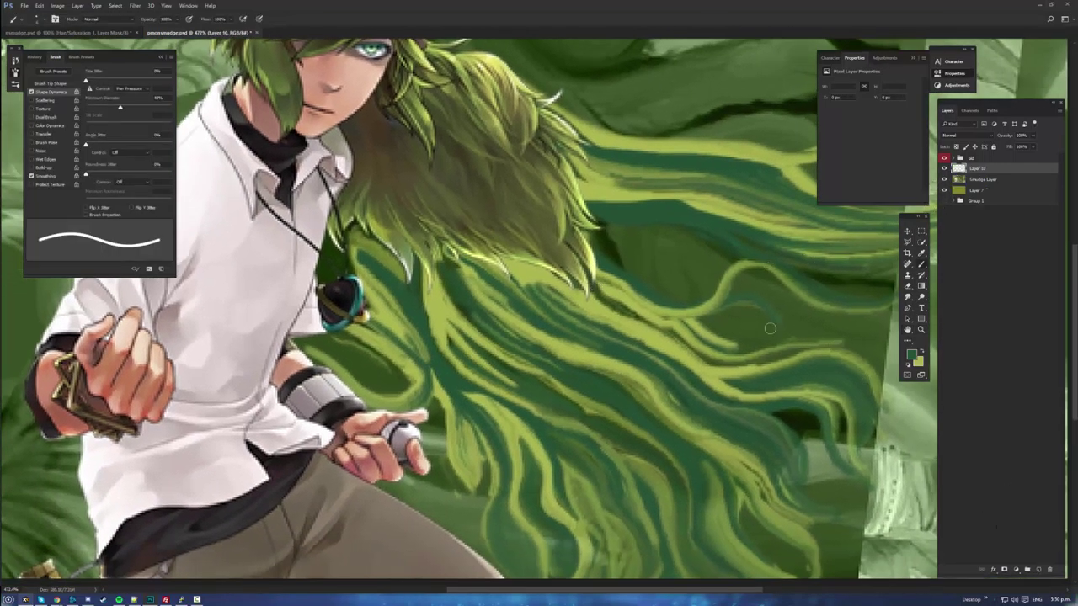
left_click(296, 284, "alt")
right_click(499, 315, "alt")
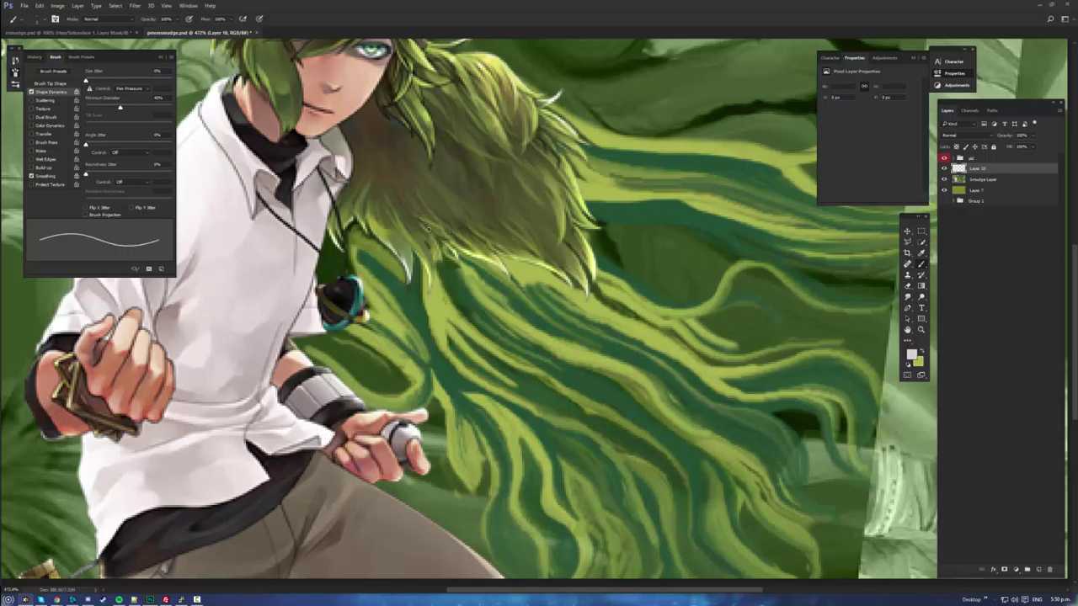
- Paint thin light grey strands over the flowing hair, along its outer edge and down the nearest tendrils
mouse_move(415, 208)
left_mouse_down()
mouse_move(468, 277)
mouse_move(551, 347)
left_mouse_up()
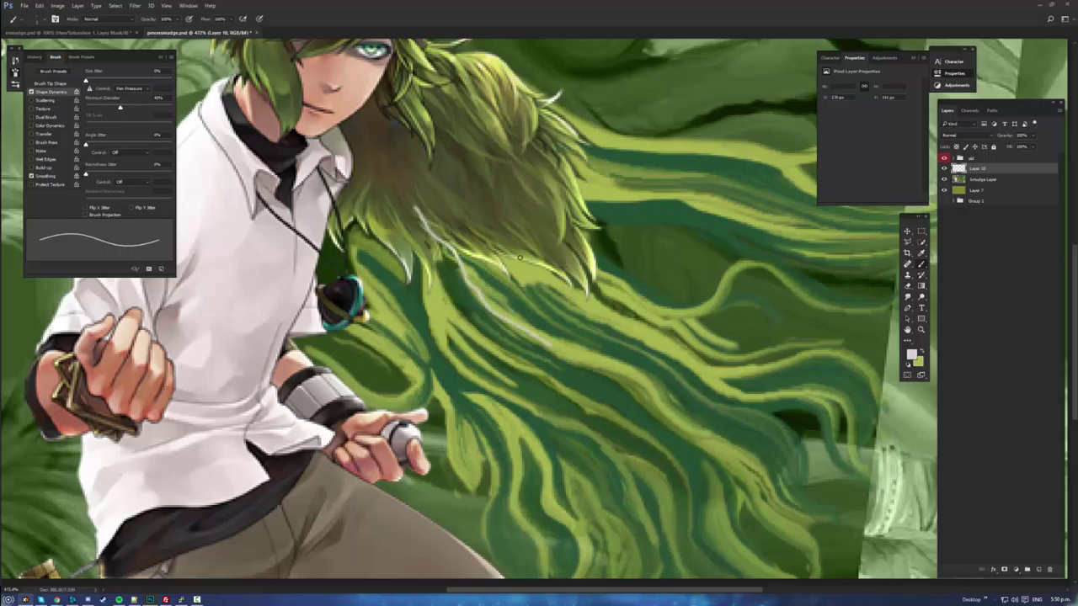
left_click_drag(547, 295, 684, 364)
scroll(683, 364, "up", 2)
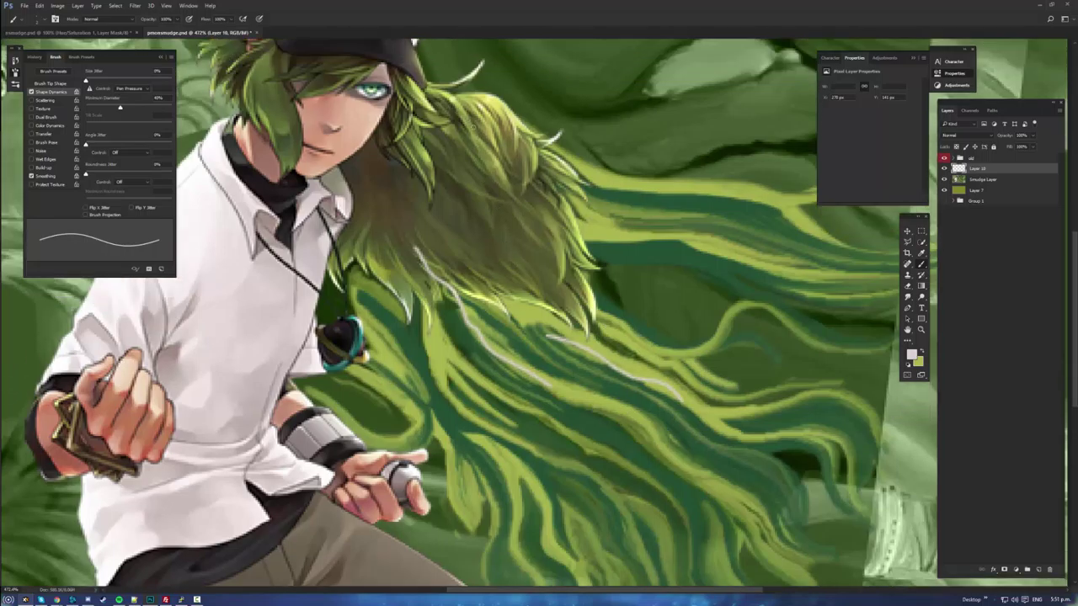
left_click_drag(441, 102, 511, 187)
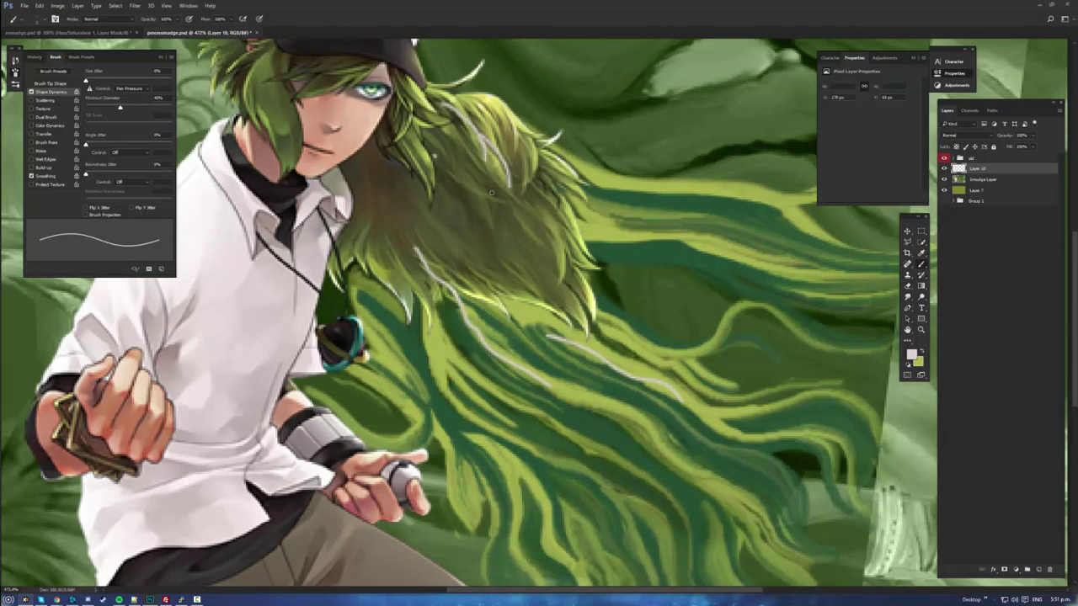
mouse_move(434, 157)
left_mouse_down()
mouse_move(494, 193)
mouse_move(577, 218)
mouse_move(601, 269)
left_mouse_up()
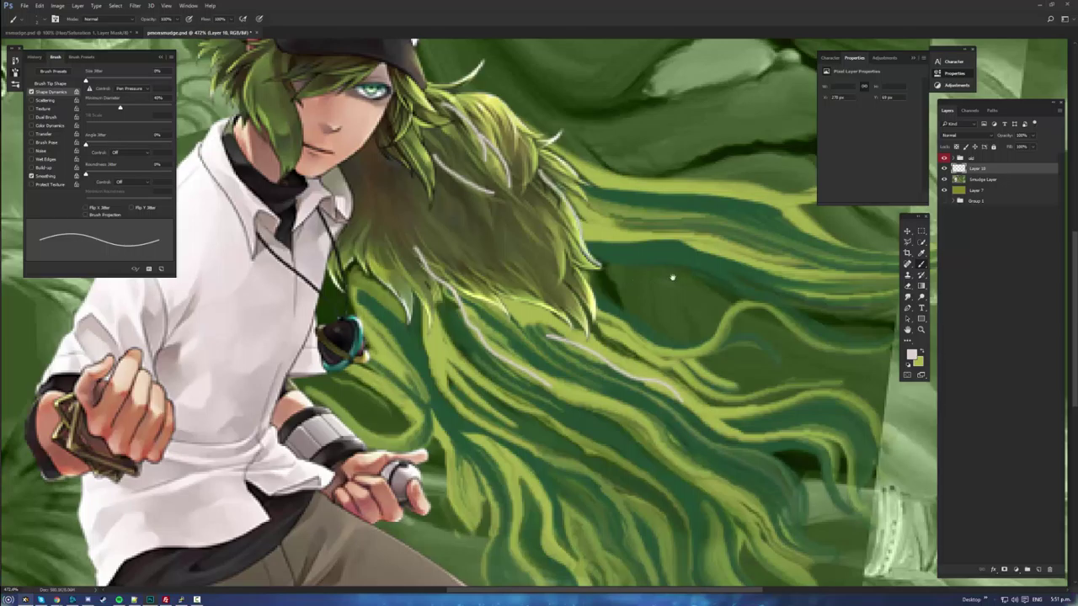
- Paint more thin light grey strands along the outer tendrils, following their curves away from the hair
left_click_drag(673, 278, 479, 278)
mouse_move(412, 245)
left_mouse_down()
mouse_move(514, 251)
mouse_move(603, 274)
left_mouse_up()
mouse_move(438, 335)
left_mouse_down()
mouse_move(499, 354)
mouse_move(633, 328)
left_mouse_up()
mouse_move(452, 405)
left_mouse_down()
mouse_move(539, 236)
mouse_move(398, 282)
mouse_move(624, 330)
left_mouse_up()
left_click_drag(621, 257, 760, 331)
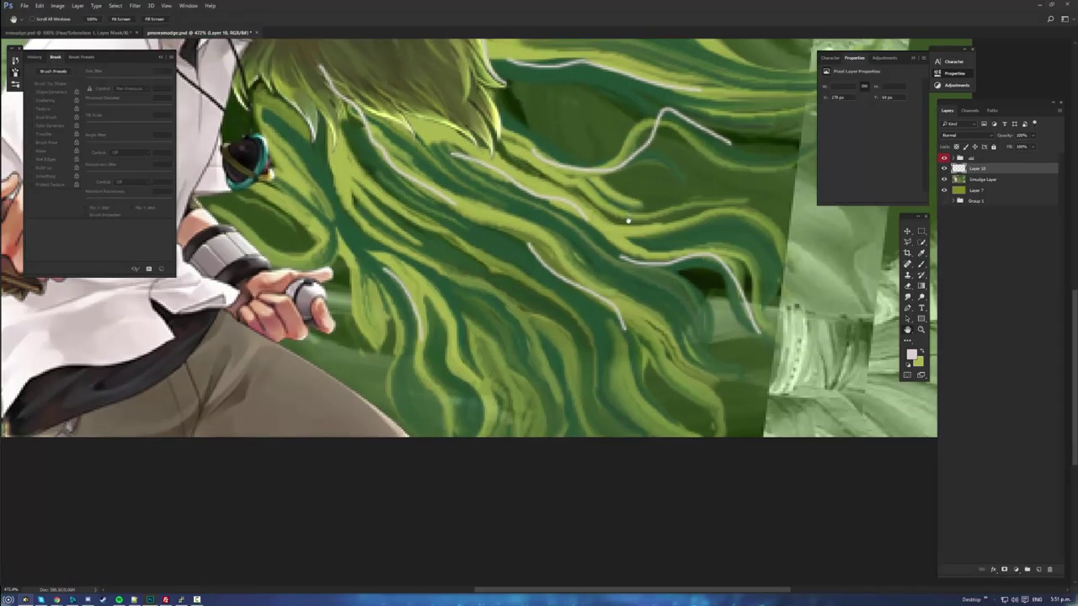
- Sample pale yellow from the hair highlights and paint yellow strokes from the hair tips onto the tendrils, using a thicker brush for the outer ones
mouse_move(630, 218)
left_mouse_down()
mouse_move(674, 345)
mouse_move(678, 428)
left_mouse_up()
mouse_move(539, 294)
left_mouse_down()
mouse_move(561, 305)
mouse_move(594, 258)
left_mouse_up()
left_click_drag(498, 305, 522, 304)
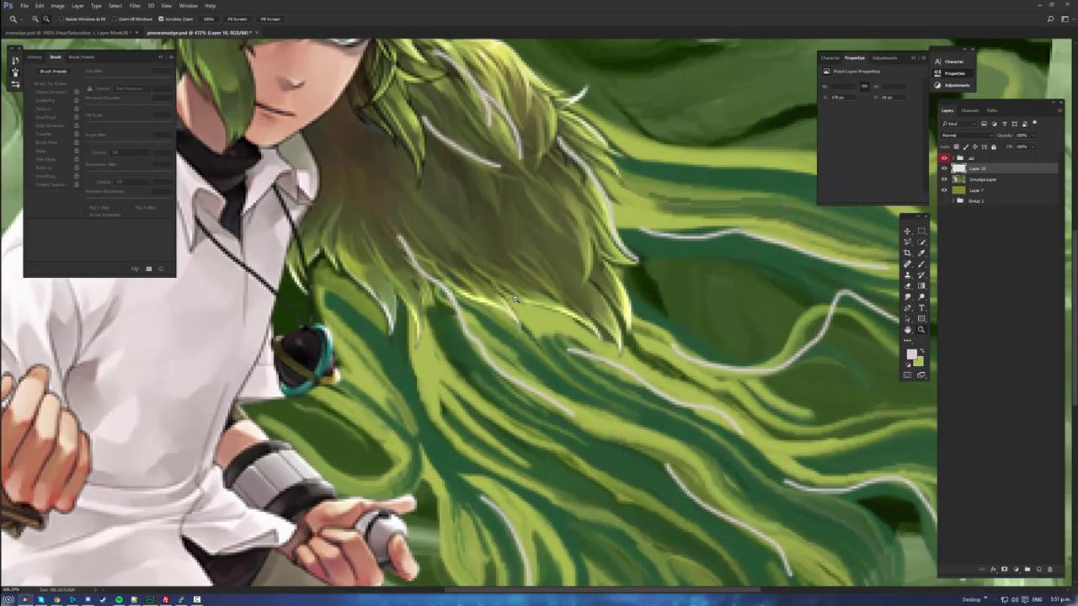
left_click(484, 296, "alt")
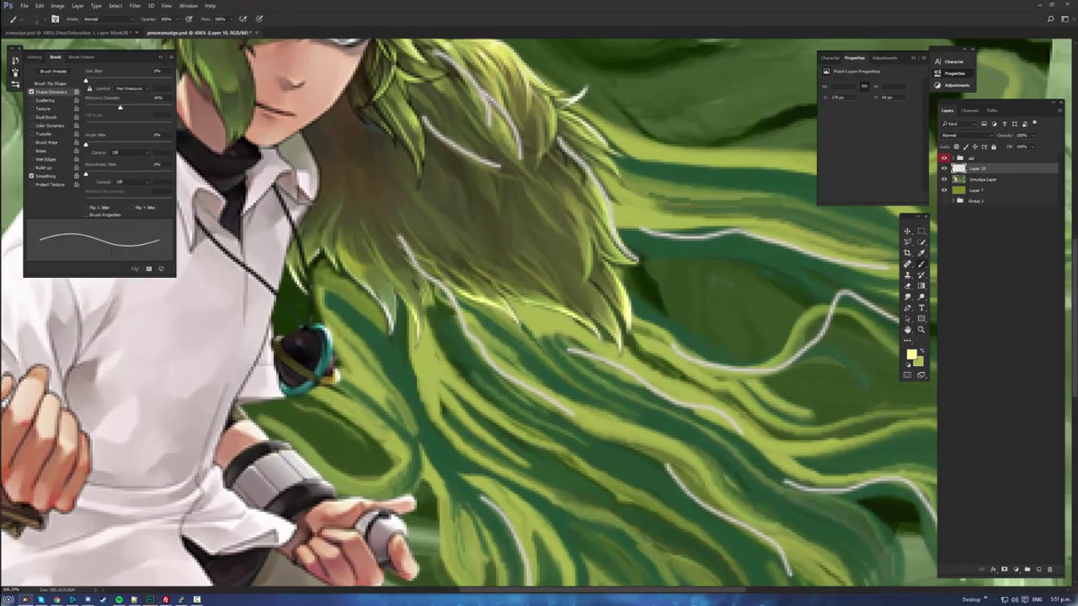
left_click_drag(456, 298, 506, 363)
left_click_drag(631, 316, 637, 316)
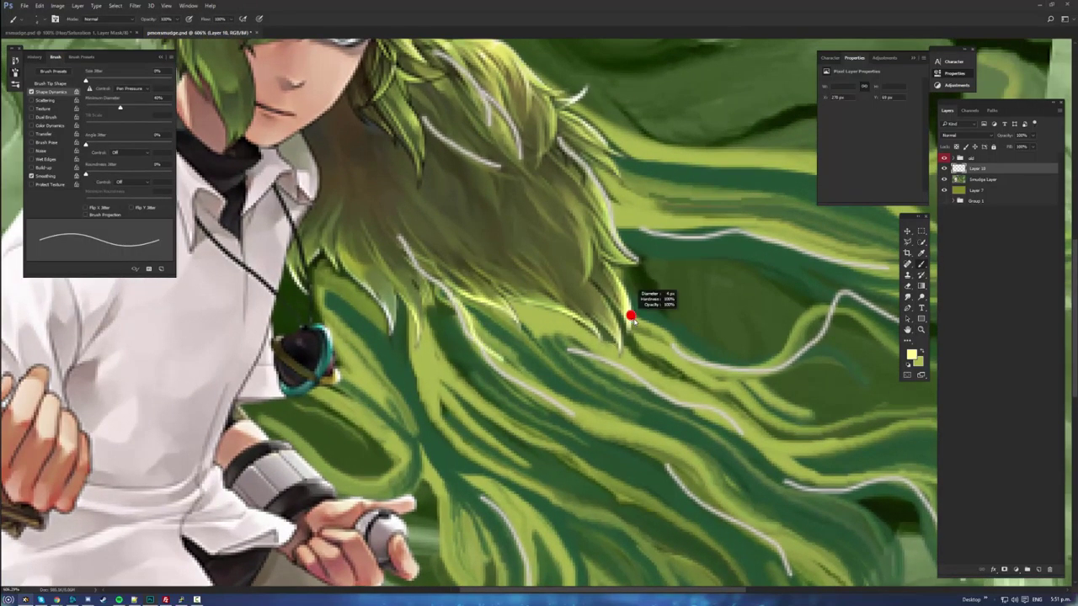
left_click_drag(638, 250, 747, 265)
mouse_move(657, 317)
left_mouse_down()
mouse_move(599, 313)
mouse_move(632, 308)
mouse_move(682, 354)
left_mouse_up()
key("ctrl+z")
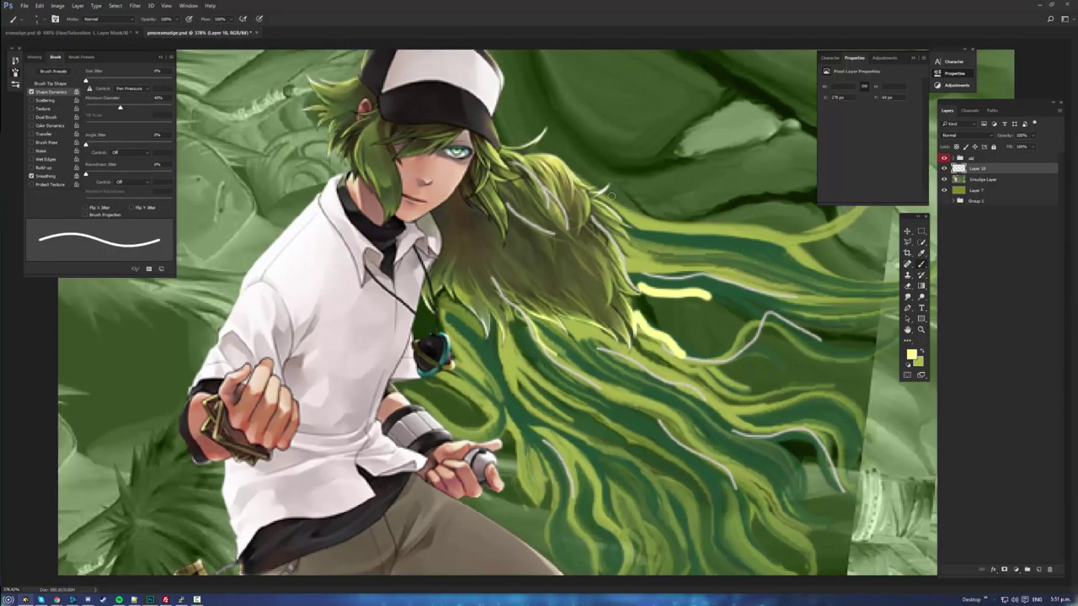
mouse_move(610, 195)
left_mouse_down()
mouse_move(674, 224)
mouse_move(745, 226)
left_mouse_up()
- Merge the layer of grey and yellow strokes down into Smudge Layer
key("z")
scroll(581, 332, "up", 1)
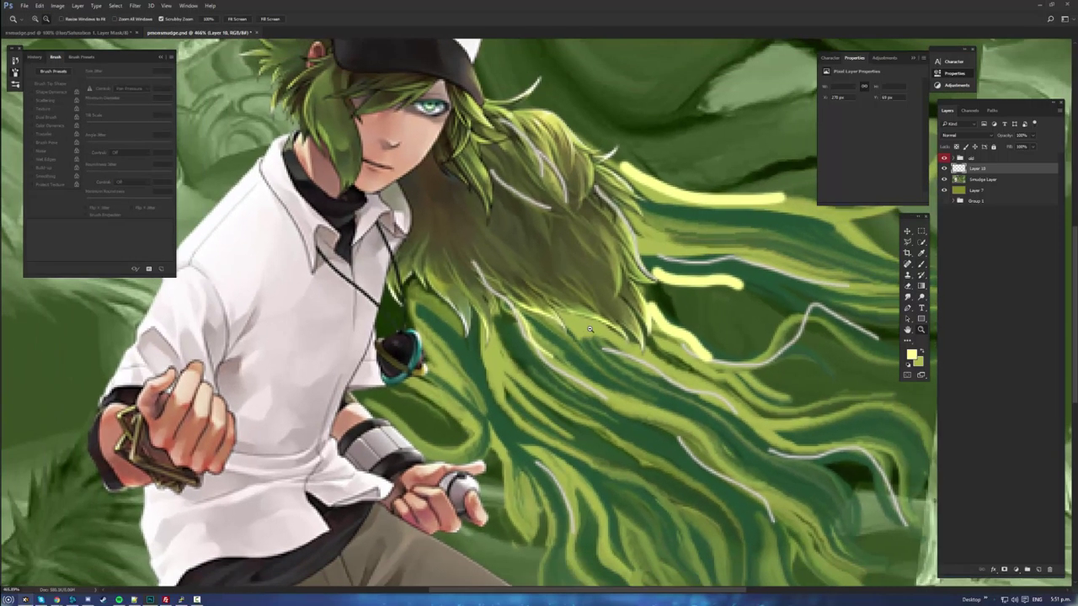
key("ctrl+e")
- Smudge the hair's lower edge beside the collar and the first grey and yellow strands so hair and tendrils blend together
key("b")
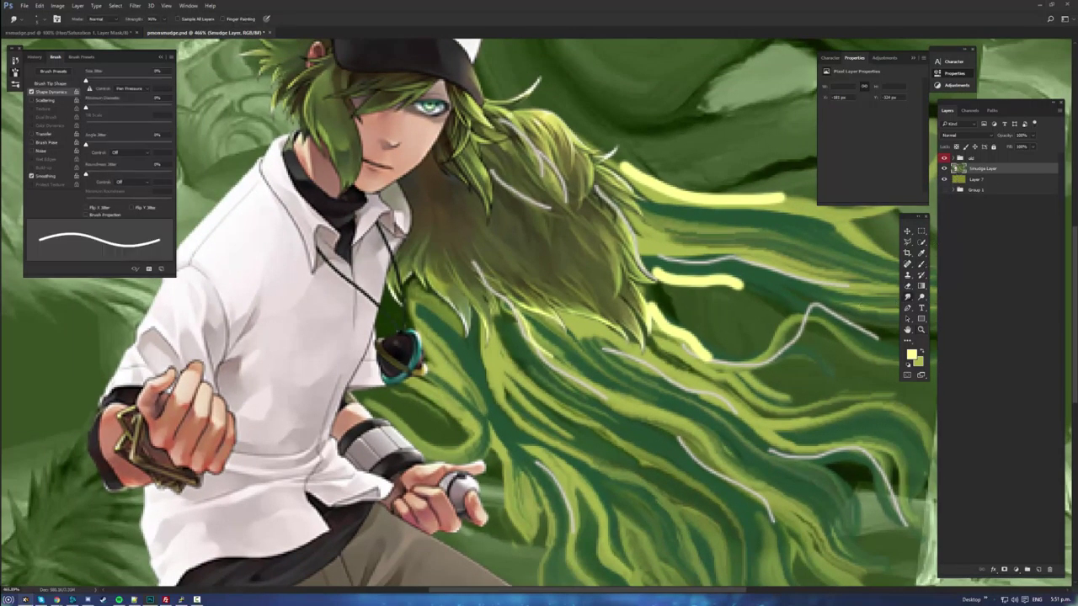
scroll(598, 400, "up", 1)
left_click(909, 298)
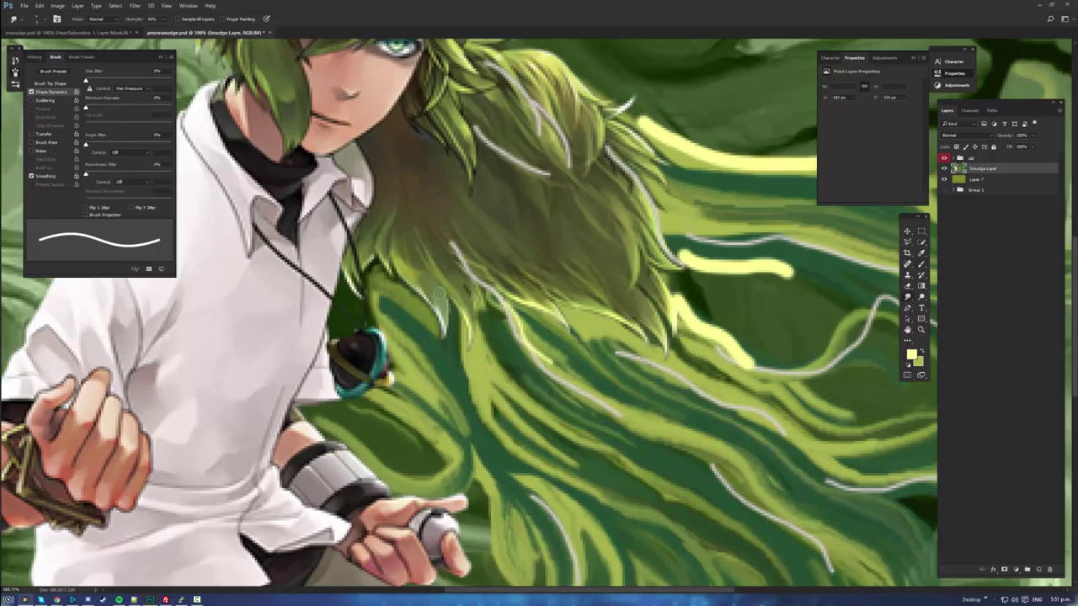
right_click(466, 310, "alt")
left_click_drag(470, 340, 481, 399)
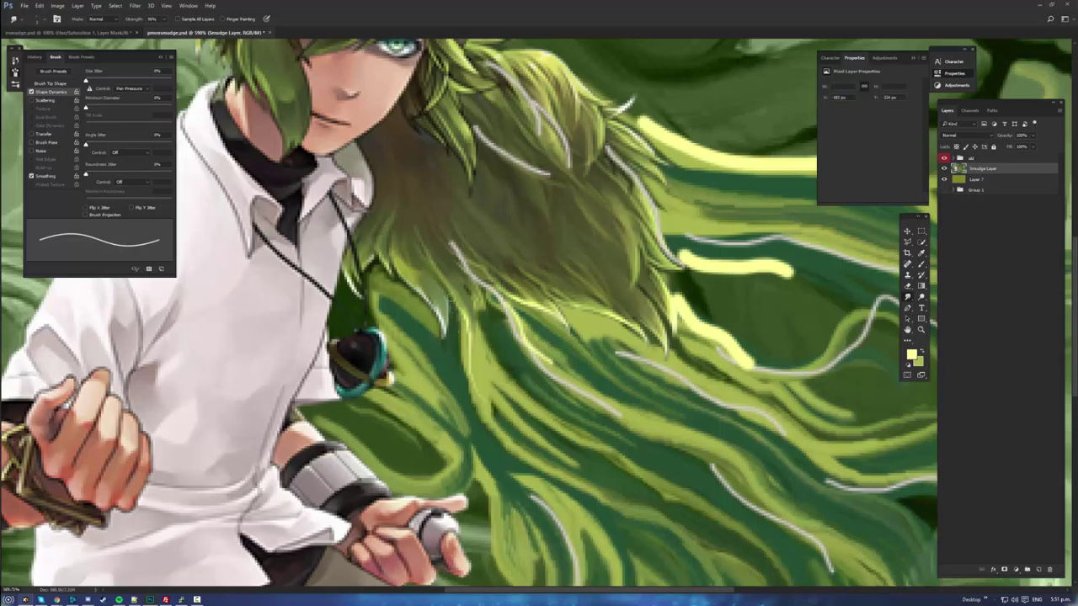
left_click_drag(453, 324, 419, 237)
left_click_drag(383, 248, 392, 279)
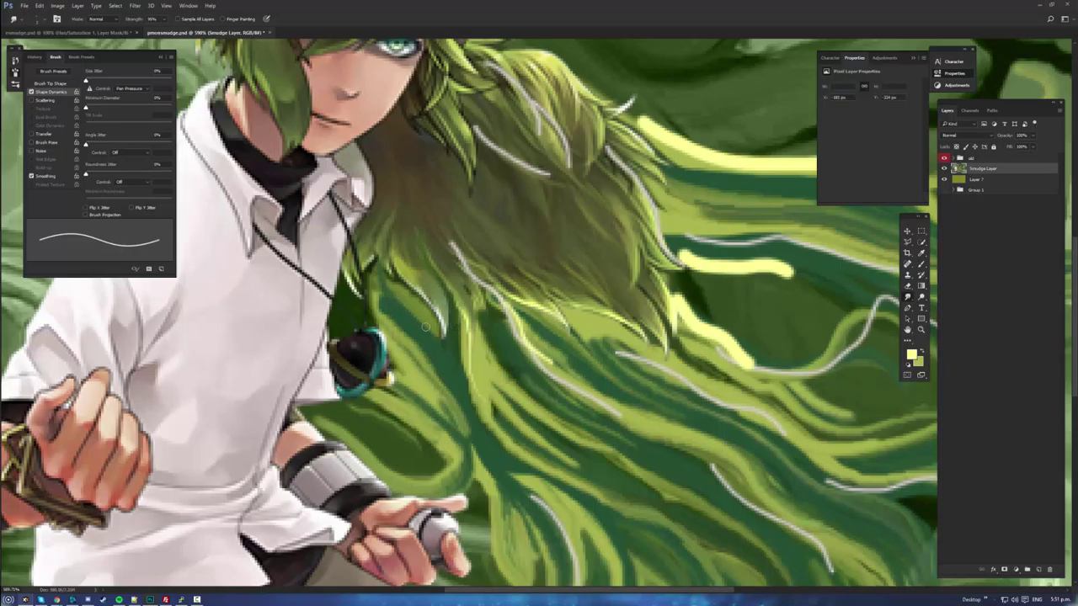
left_click_drag(439, 319, 446, 352)
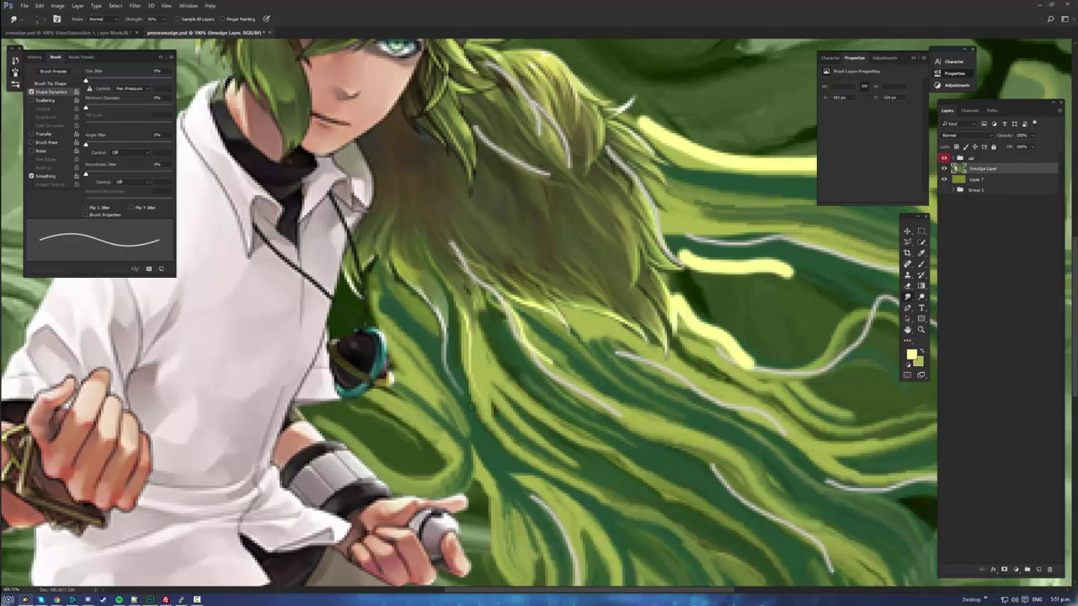
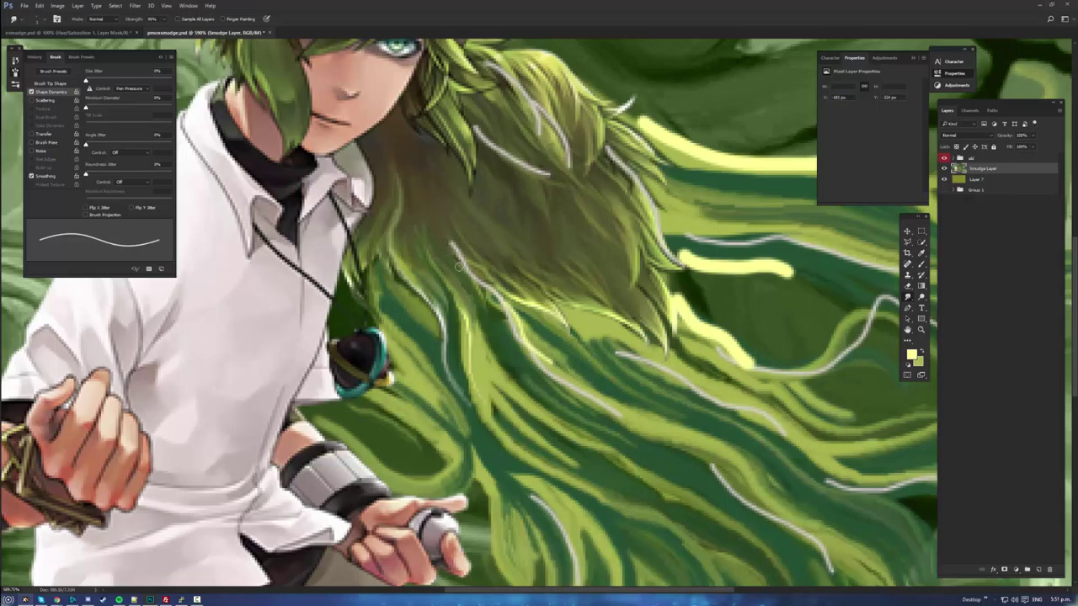
left_click_drag(454, 247, 439, 200)
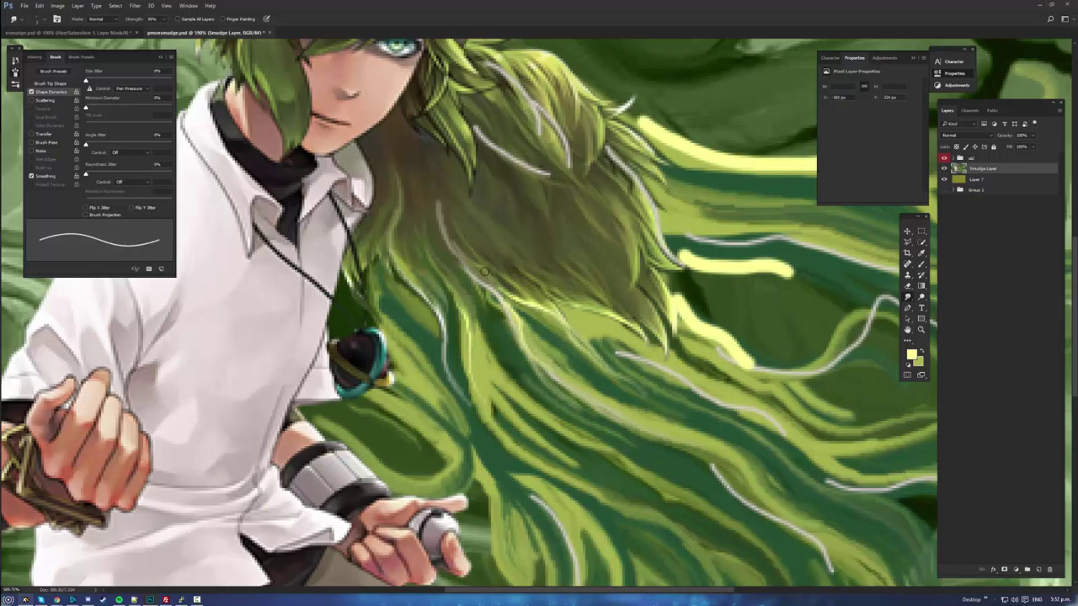
- Smudge the grey strand below the hair's lower tip along the tendril, undoing and redoing strokes as needed
left_click_drag(567, 272, 529, 306)
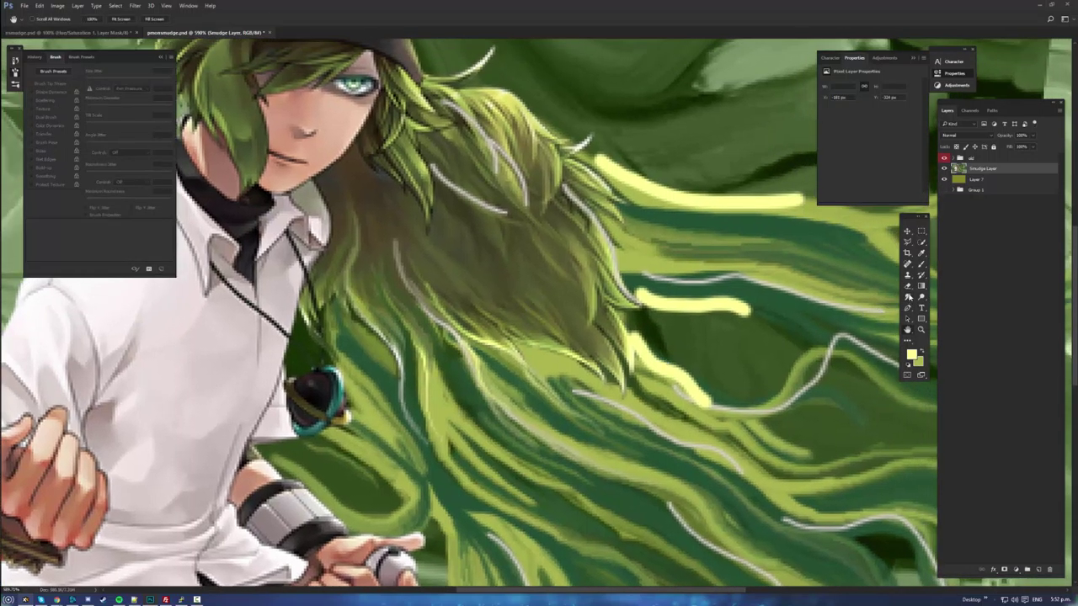
left_click(908, 297)
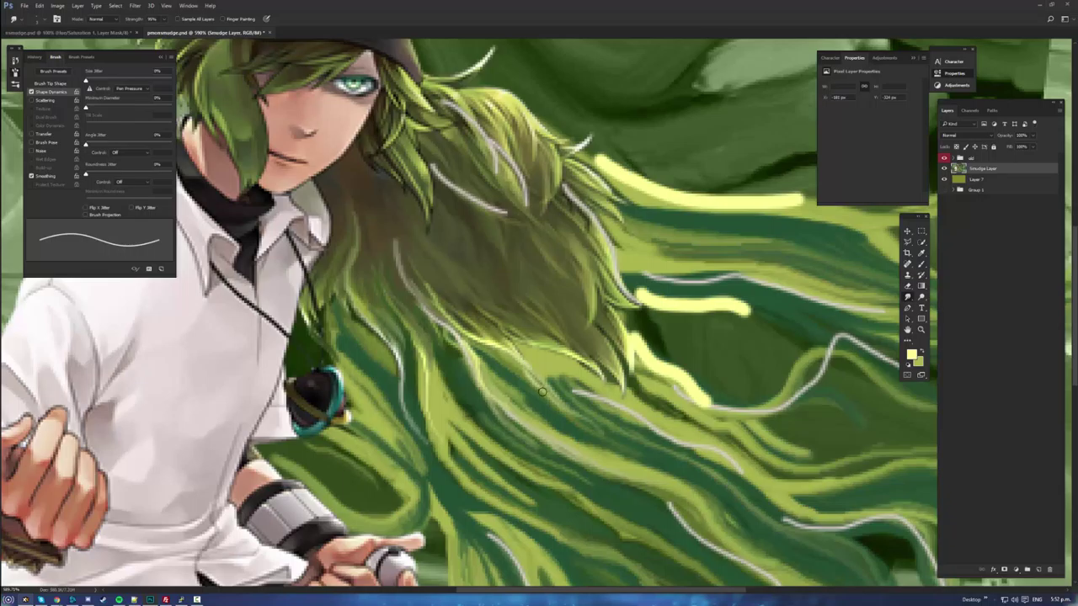
left_click_drag(563, 378, 647, 421)
scroll(725, 464, "down", 3)
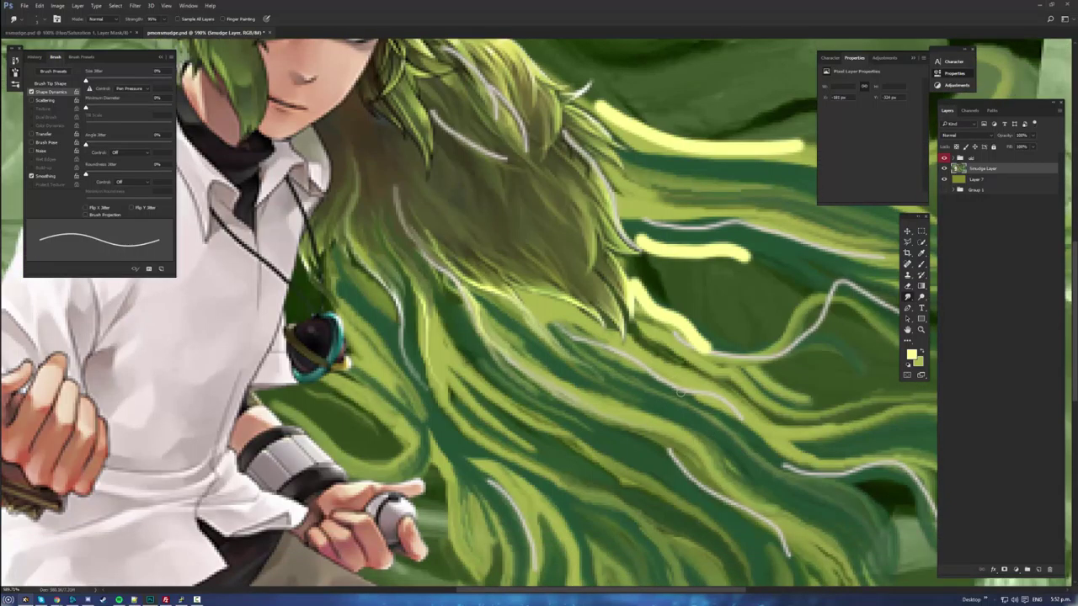
key("ctrl+z")
left_click_drag(687, 394, 713, 405)
key("ctrl+z")
left_click_drag(670, 377, 721, 409)
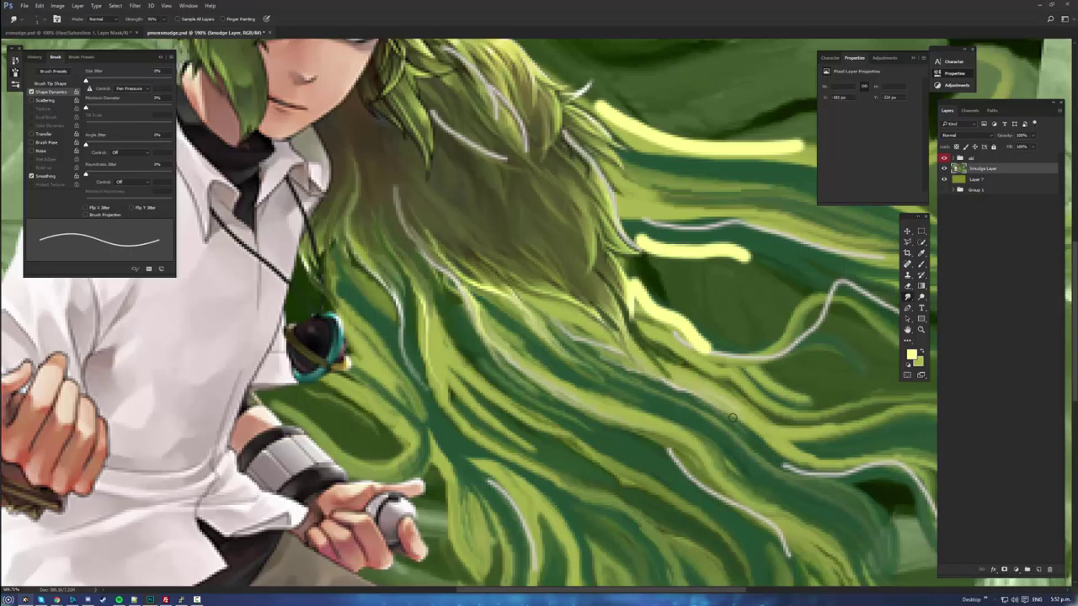
key("z")
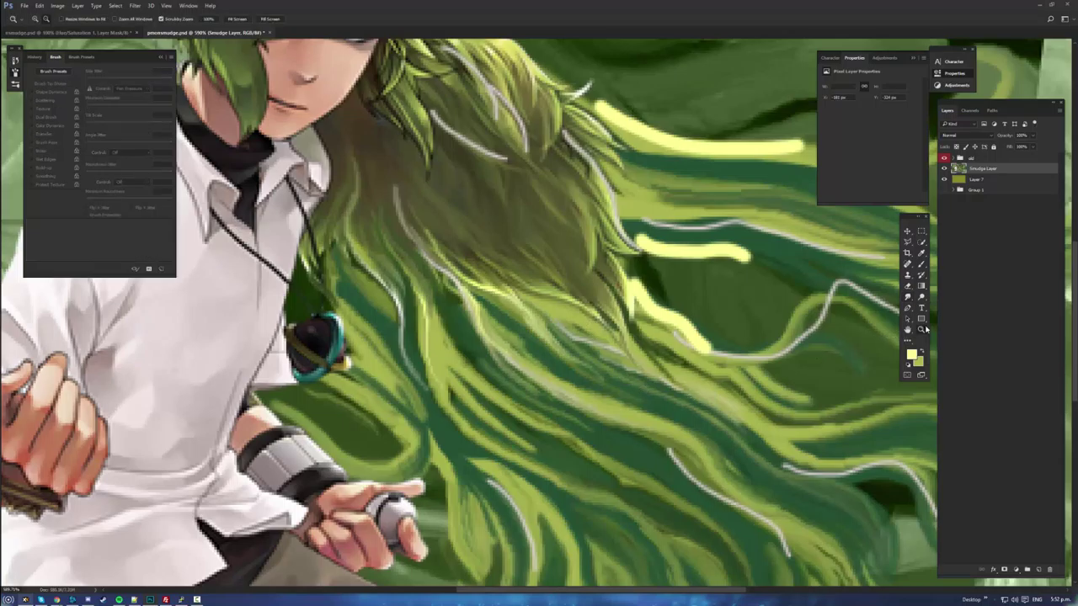
mouse_move(654, 284)
left_mouse_down()
mouse_move(569, 317)
mouse_move(642, 280)
left_mouse_up()
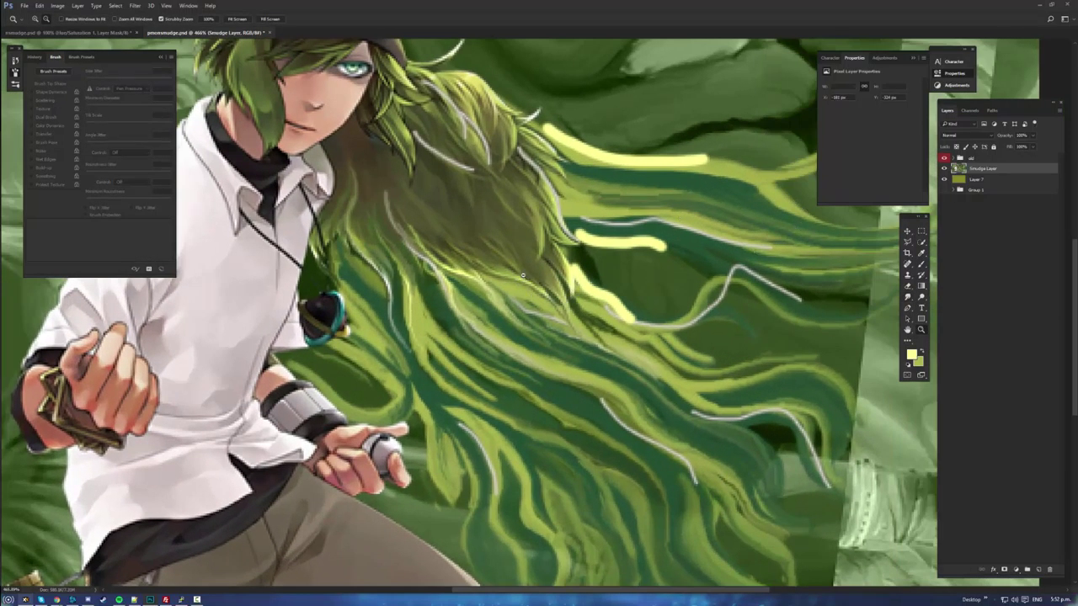
left_click_drag(523, 274, 765, 313)
left_click_drag(646, 294, 908, 296)
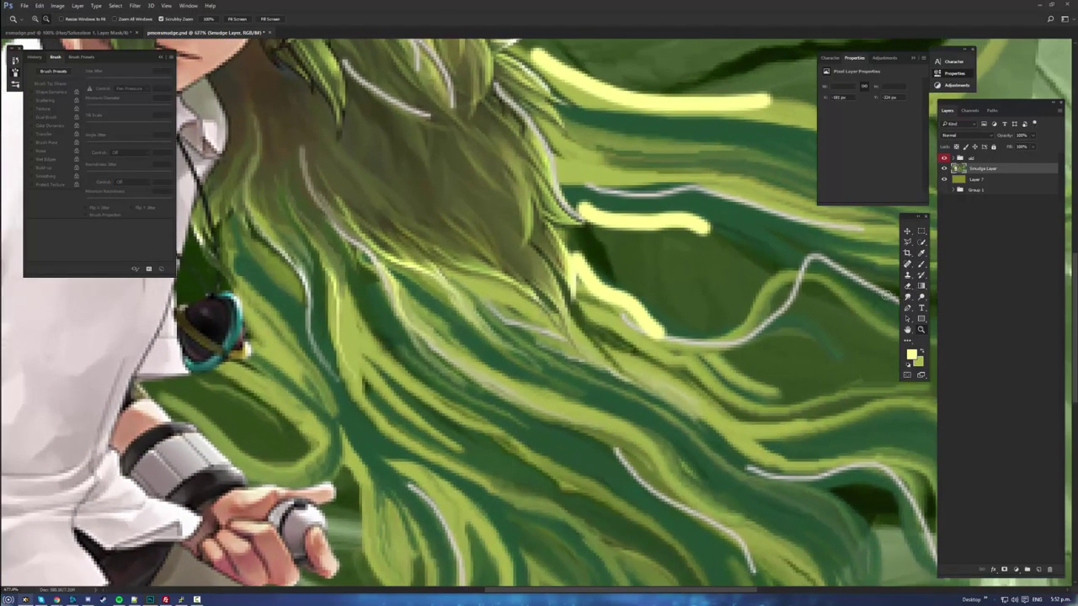
- Smudge the yellow and grey strokes under the hair's lower tip diagonally down along the tendrils
left_click(908, 296)
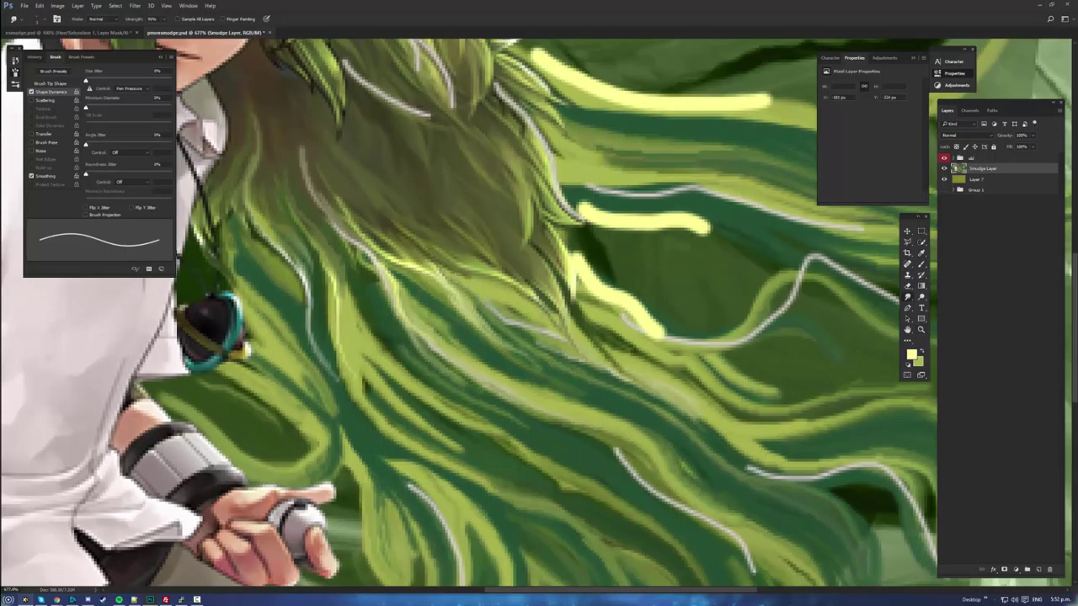
mouse_move(443, 267)
left_mouse_down()
mouse_move(472, 292)
mouse_move(537, 296)
mouse_move(601, 361)
left_mouse_up()
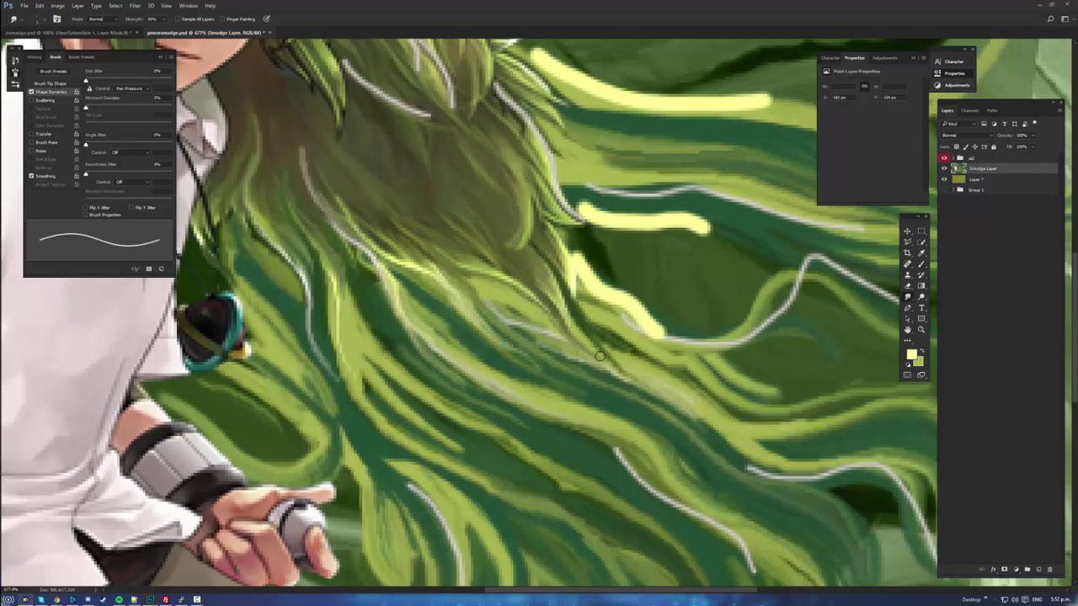
scroll(600, 356, "down", 3)
left_click_drag(604, 288, 701, 354)
left_click_drag(614, 289, 730, 386)
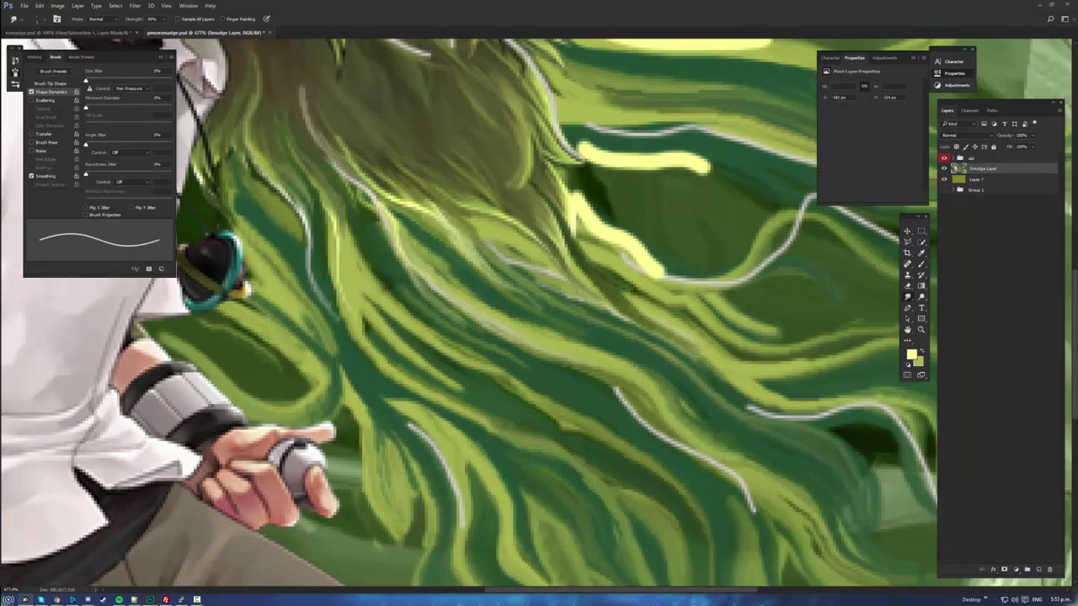
- Smudge both ends and the middle of the short grey strand in the lower tendrils, pulling thin branches along their flow
left_click_drag(688, 426, 579, 307)
left_click_drag(877, 298, 858, 277)
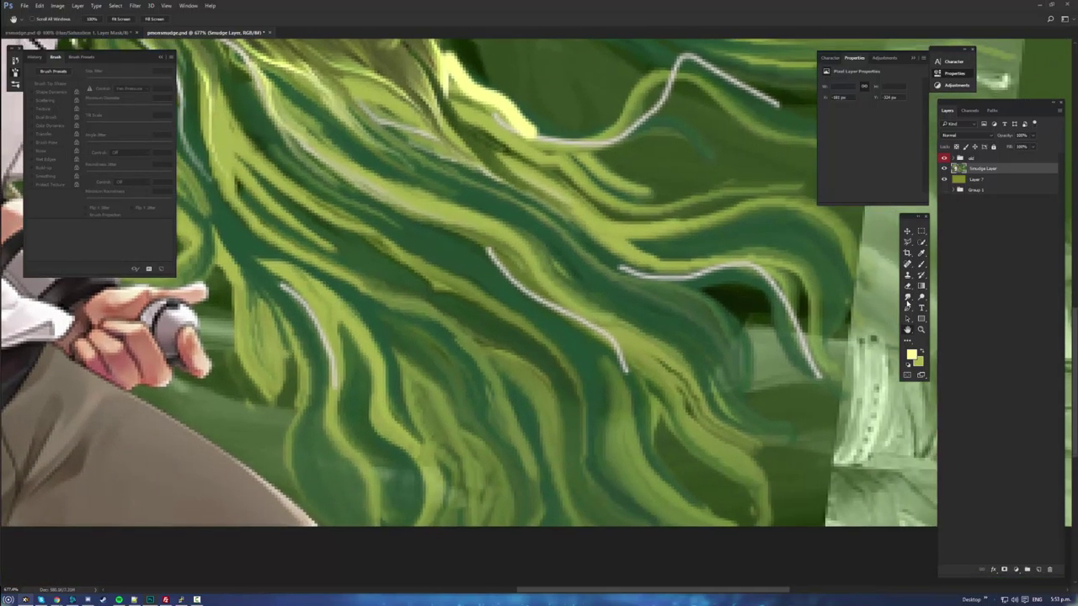
left_click_drag(629, 371, 659, 425)
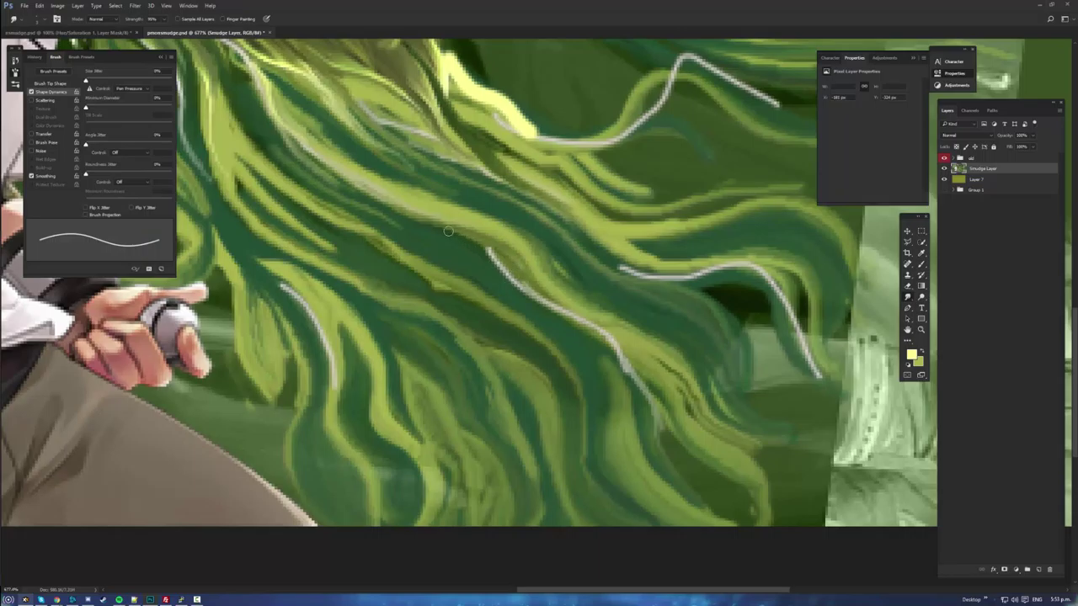
left_click_drag(489, 251, 380, 211)
left_click_drag(544, 308, 580, 371)
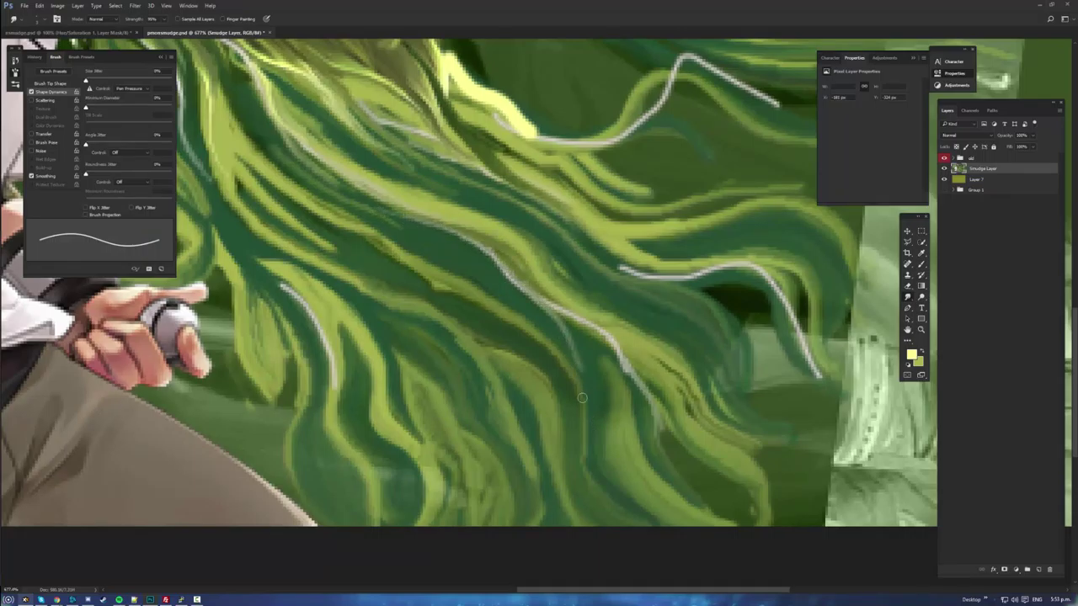
left_click_drag(553, 314, 403, 238)
mouse_move(501, 270)
left_mouse_down()
mouse_move(549, 307)
mouse_move(526, 265)
left_mouse_up()
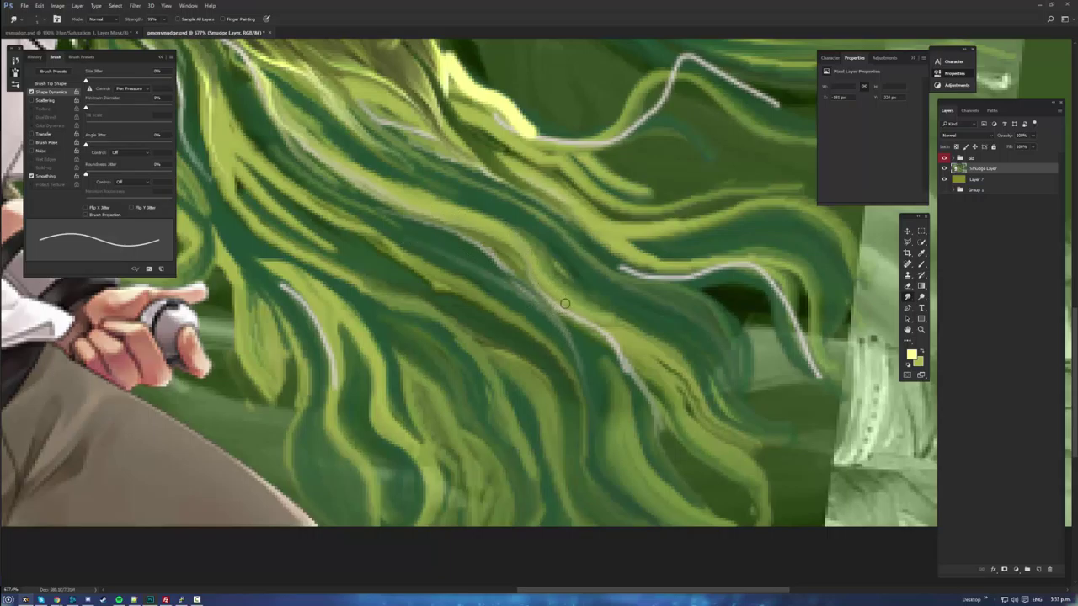
left_click_drag(571, 318, 619, 355)
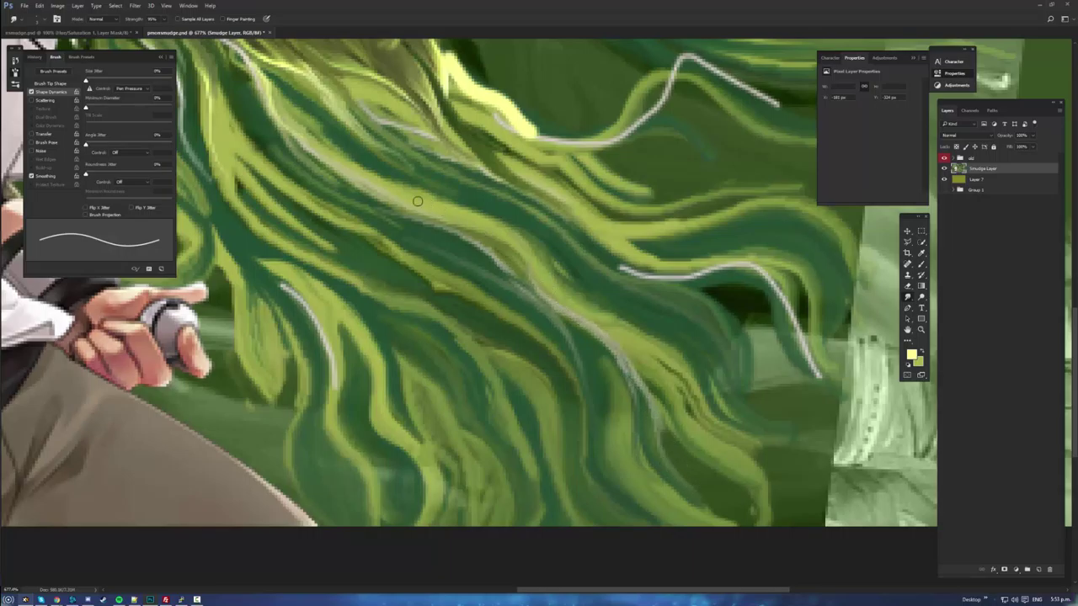
- Smudge the wavy grey strand in the lower outer tendrils, blending its inner end and drawing its tip over the pale strip
left_click_drag(621, 269, 590, 257)
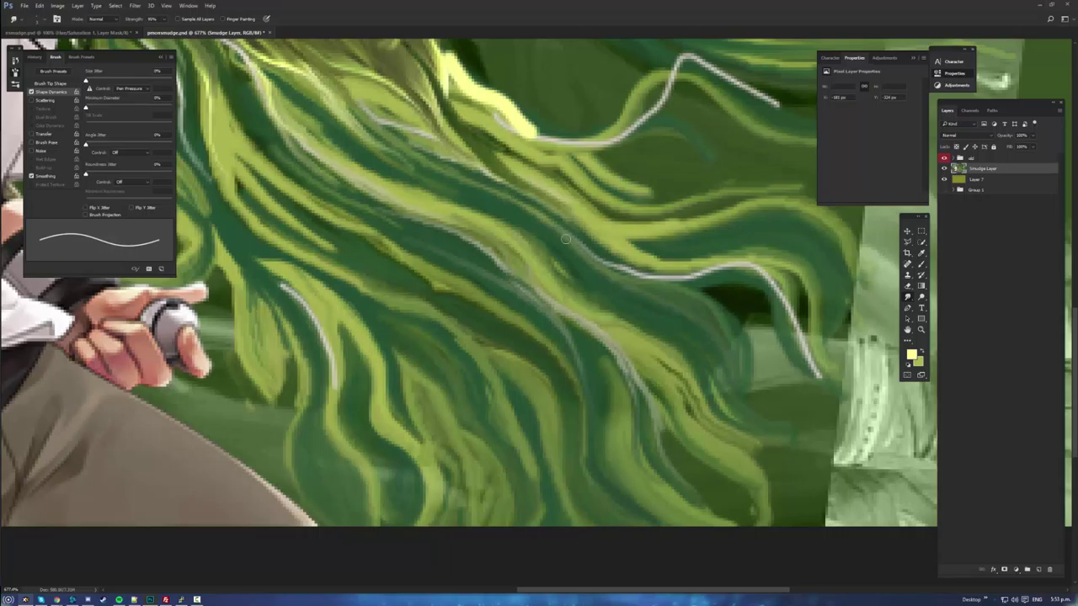
key("h")
left_click_drag(717, 354, 500, 349)
left_click_drag(753, 328, 776, 326)
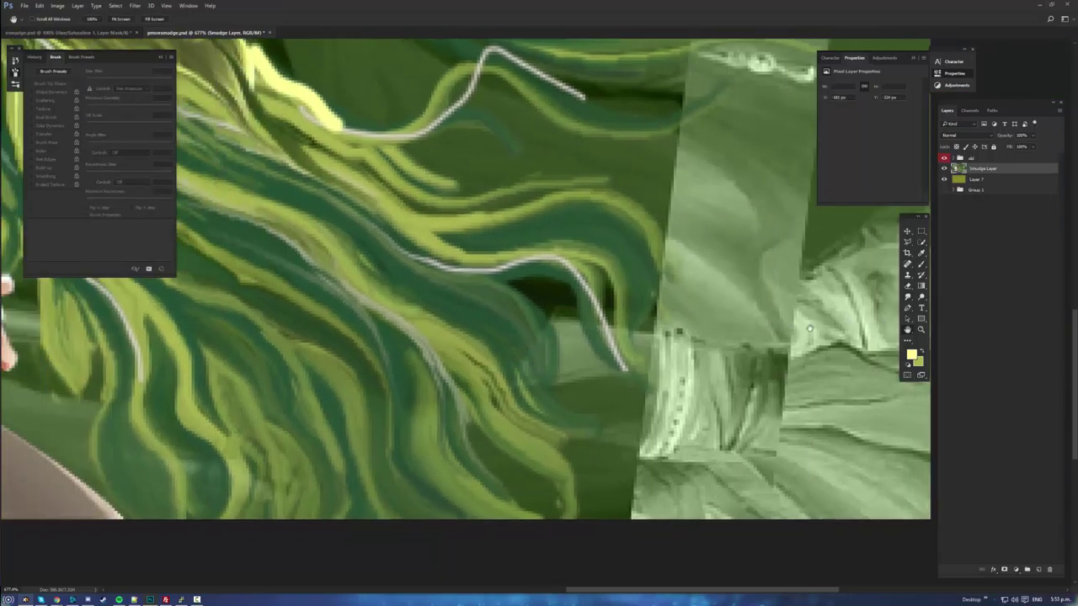
left_click(904, 298)
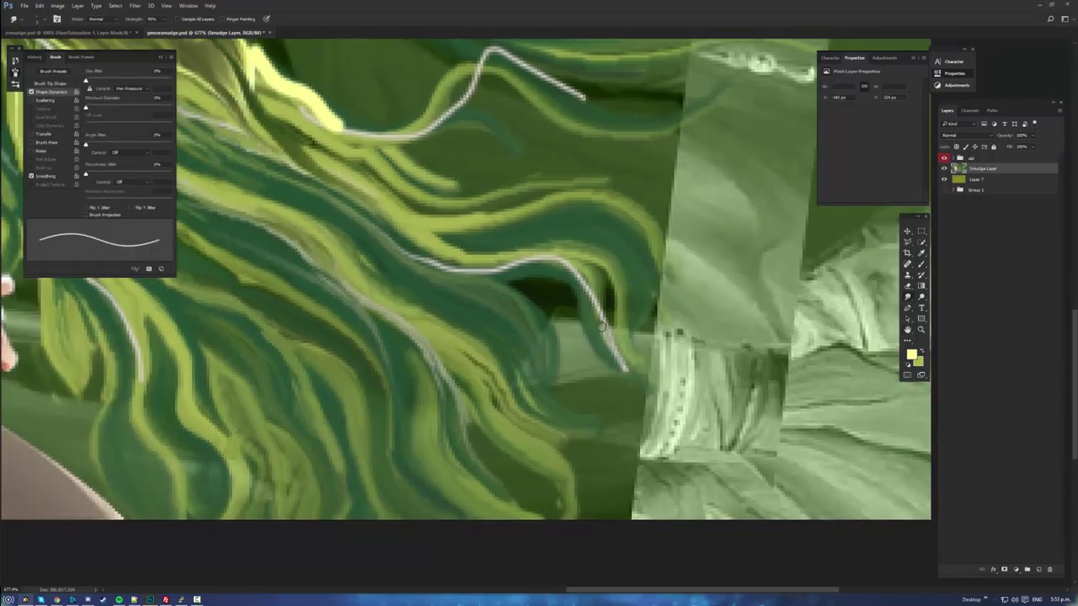
left_click_drag(608, 337, 692, 400)
left_click_drag(560, 262, 602, 320)
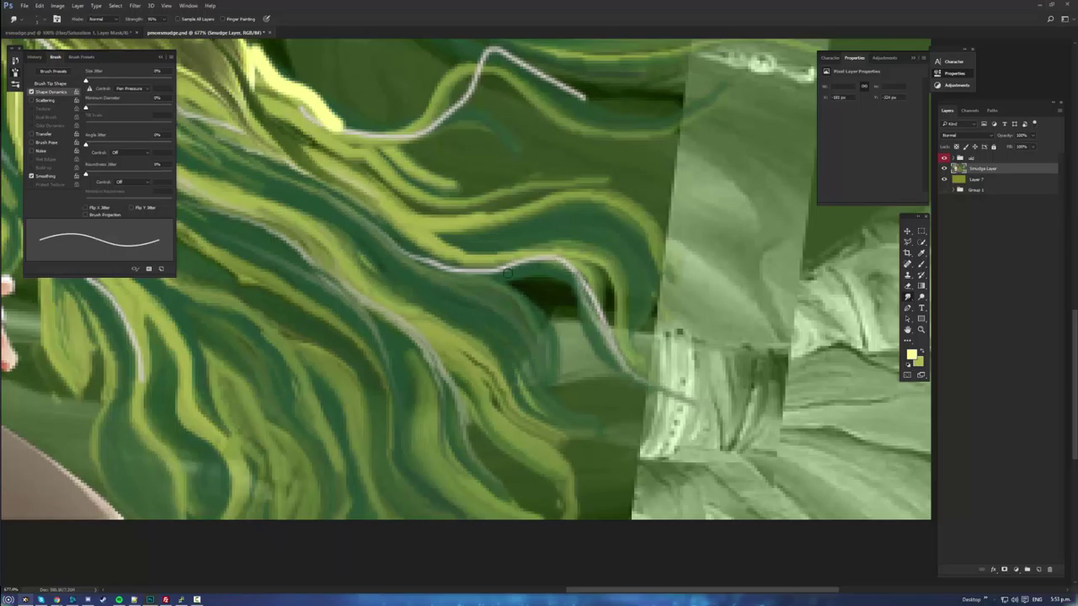
mouse_move(501, 273)
left_mouse_down()
mouse_move(556, 261)
mouse_move(618, 356)
left_mouse_up()
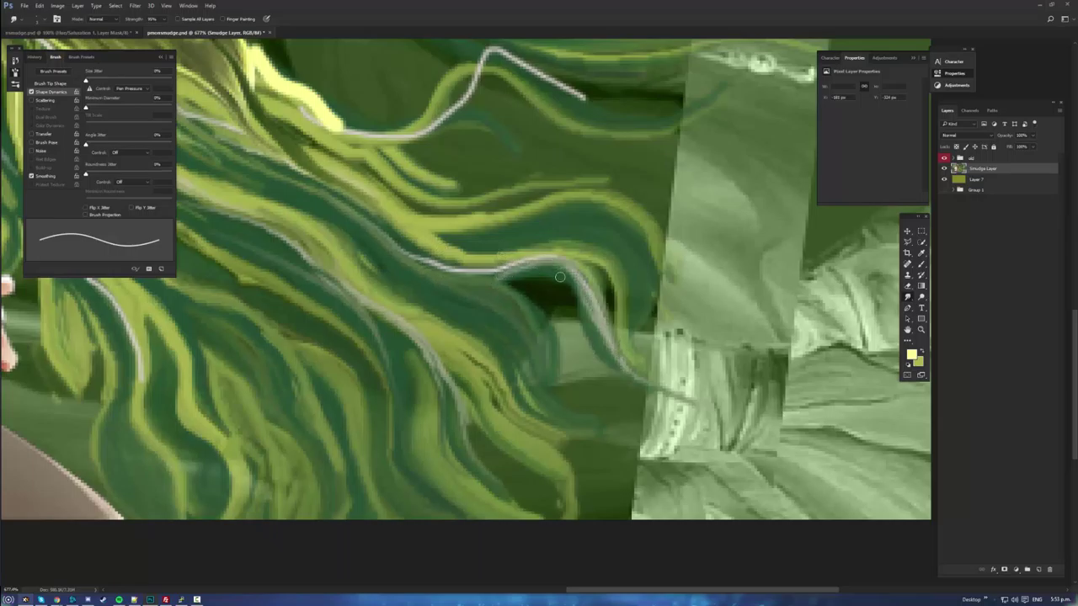
mouse_move(566, 281)
left_mouse_down()
mouse_move(600, 329)
mouse_move(598, 344)
left_mouse_up()
left_click_drag(582, 304, 614, 362)
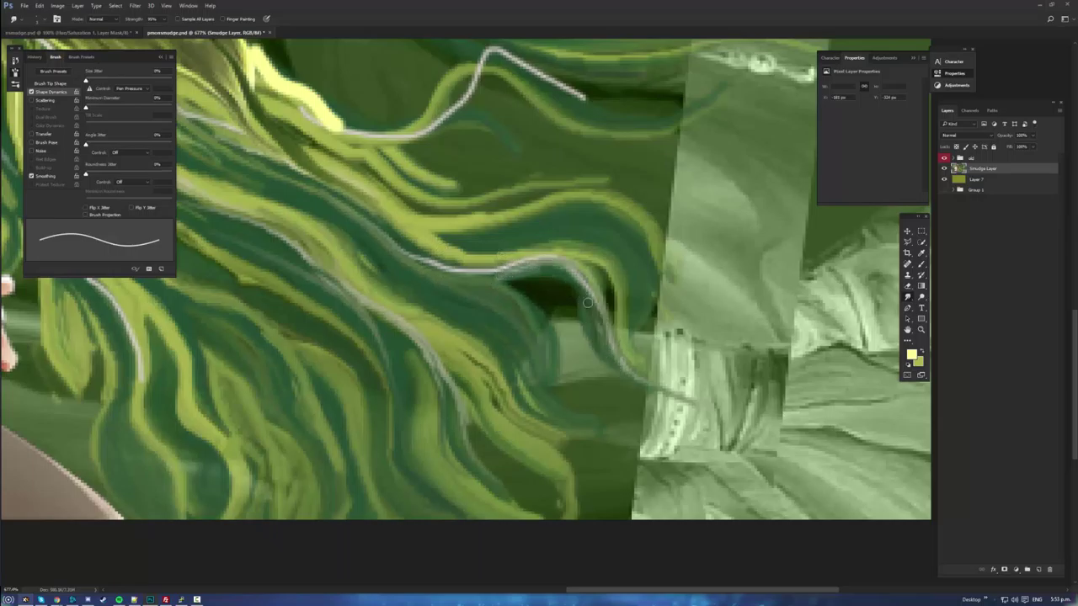
mouse_move(587, 302)
left_mouse_down()
mouse_move(562, 276)
mouse_move(640, 396)
mouse_move(614, 373)
mouse_move(747, 394)
mouse_move(765, 382)
mouse_move(553, 289)
mouse_move(583, 281)
mouse_move(530, 260)
mouse_move(424, 264)
mouse_move(387, 242)
mouse_move(465, 281)
mouse_move(370, 229)
mouse_move(431, 256)
mouse_move(358, 194)
mouse_move(439, 262)
left_mouse_up()
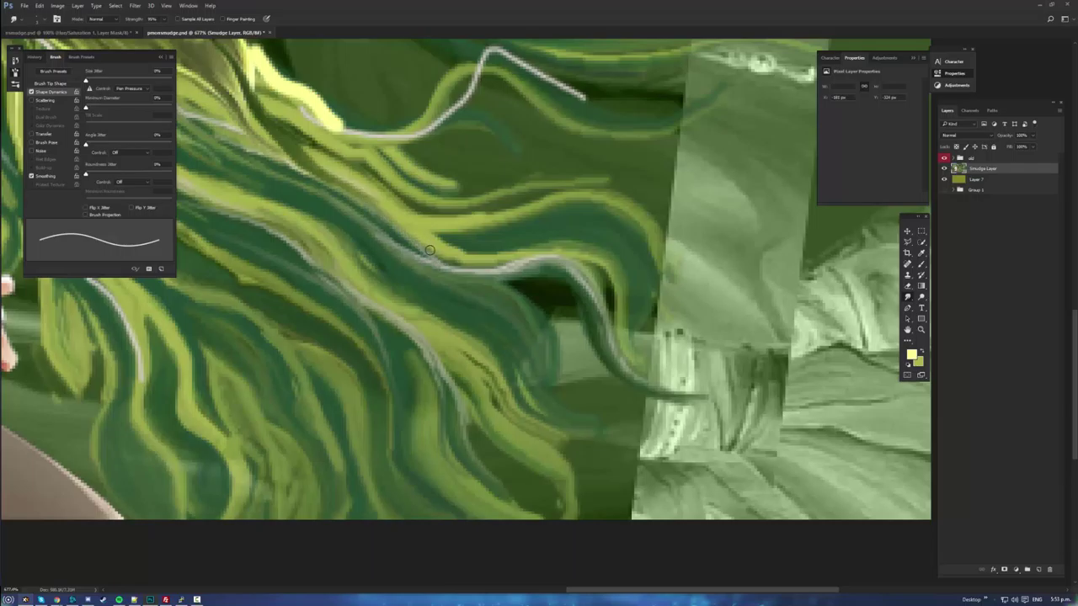
- Smudge the light green tendrils just above the wavy grey strand along their curve down to their outer ends
mouse_move(390, 207)
left_mouse_down()
mouse_move(486, 252)
mouse_move(449, 244)
mouse_move(463, 245)
left_mouse_up()
left_click_drag(368, 189, 522, 241)
left_click_drag(434, 231, 489, 248)
mouse_move(588, 235)
left_mouse_down()
mouse_move(628, 273)
mouse_move(629, 321)
left_mouse_up()
left_click_drag(428, 222, 490, 229)
left_click_drag(402, 211, 438, 230)
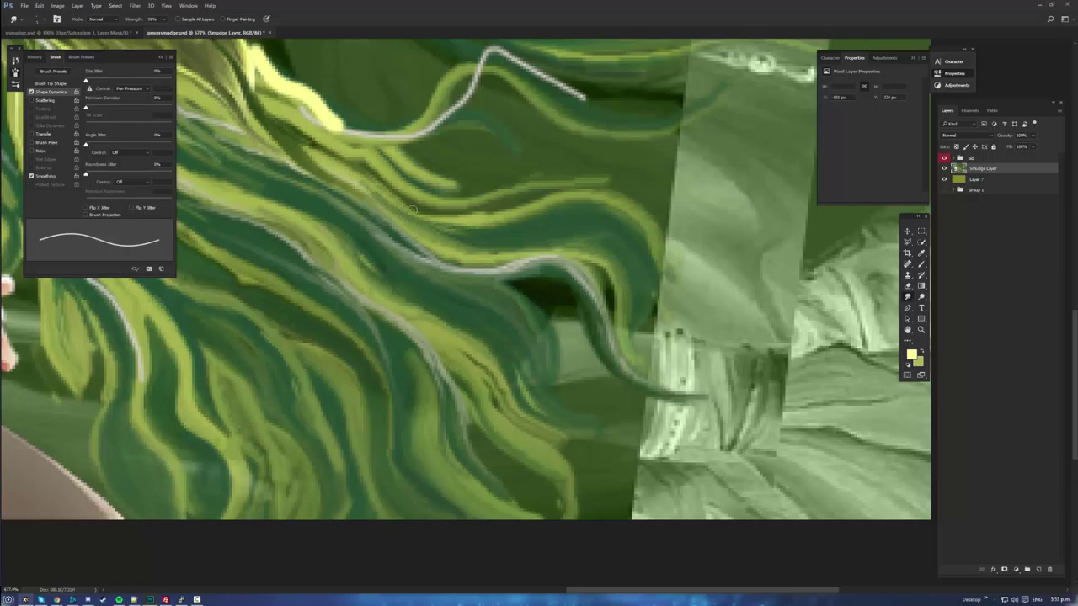
left_click_drag(367, 185, 459, 234)
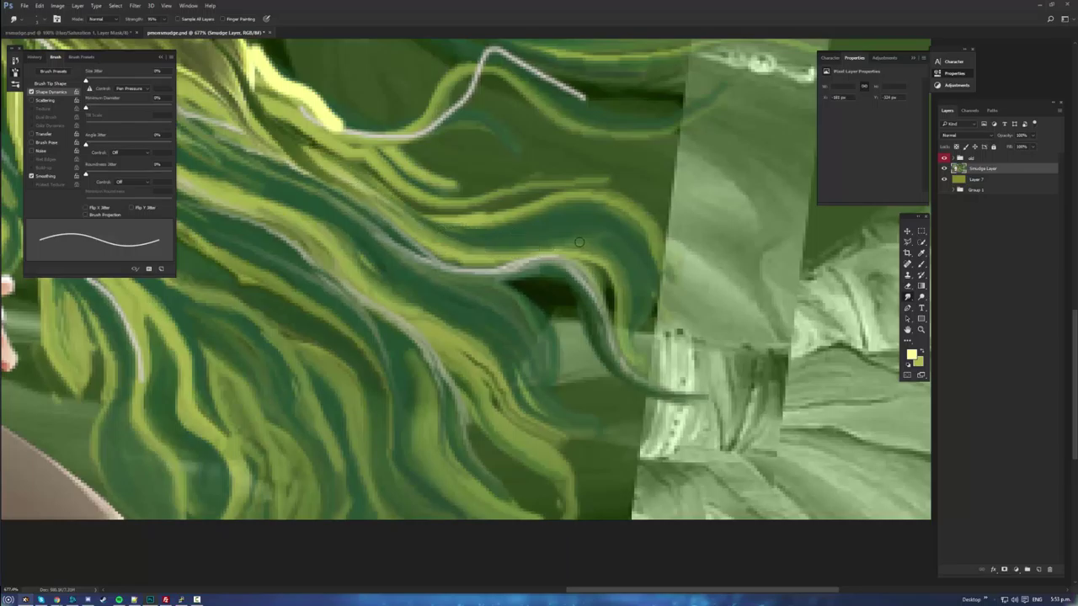
left_click_drag(544, 244, 619, 288)
mouse_move(590, 249)
left_mouse_down()
mouse_move(643, 322)
mouse_move(657, 372)
left_mouse_up()
- Check the artwork at 100%, then smudge the lowest thick yellow stroke into the tendril curving up beside the grey strand
double_click(923, 331)
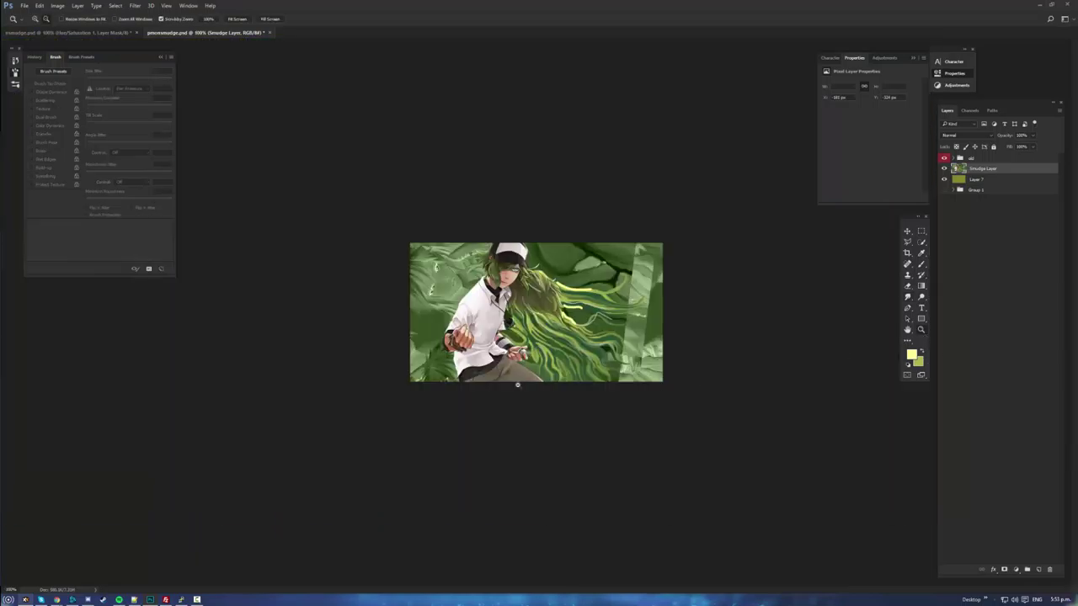
key("space")
key("z")
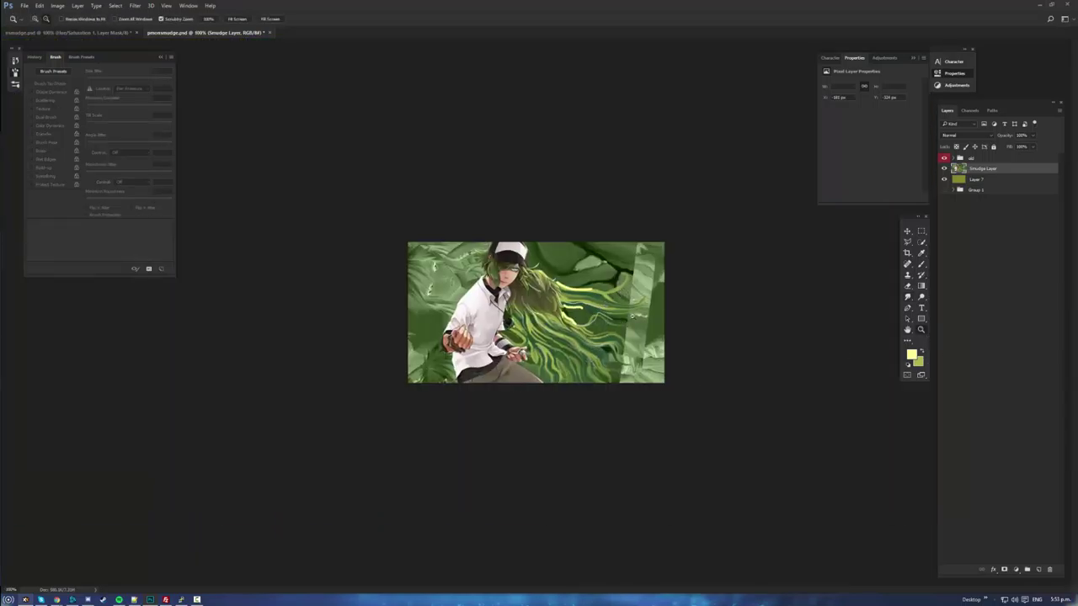
left_click_drag(600, 352, 625, 339)
left_click_drag(485, 313, 505, 312)
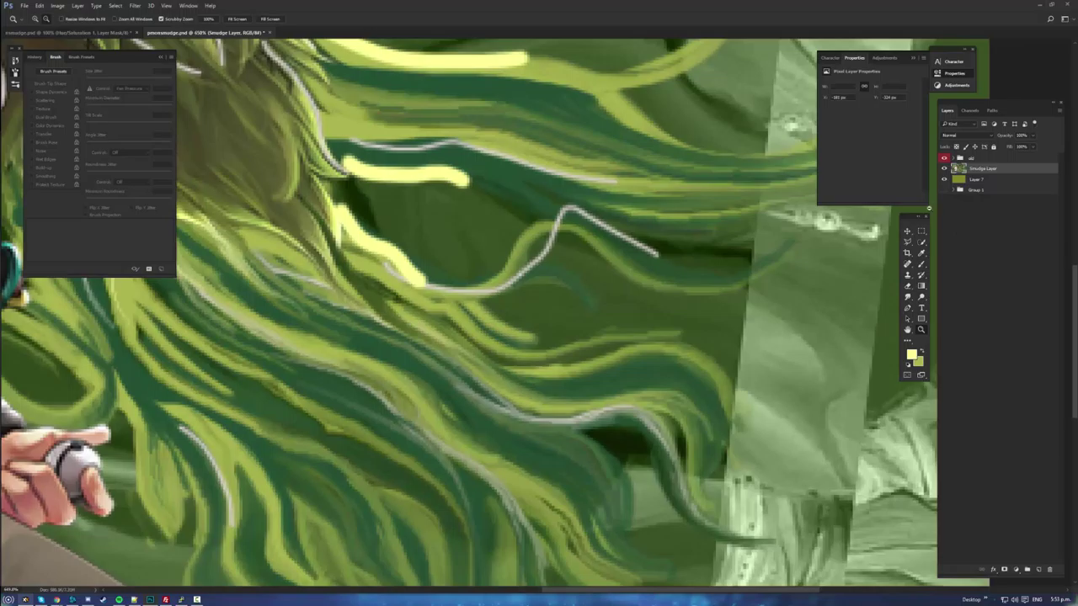
left_click(908, 297)
mouse_move(390, 272)
left_mouse_down()
mouse_move(443, 299)
mouse_move(407, 272)
mouse_move(538, 358)
left_mouse_up()
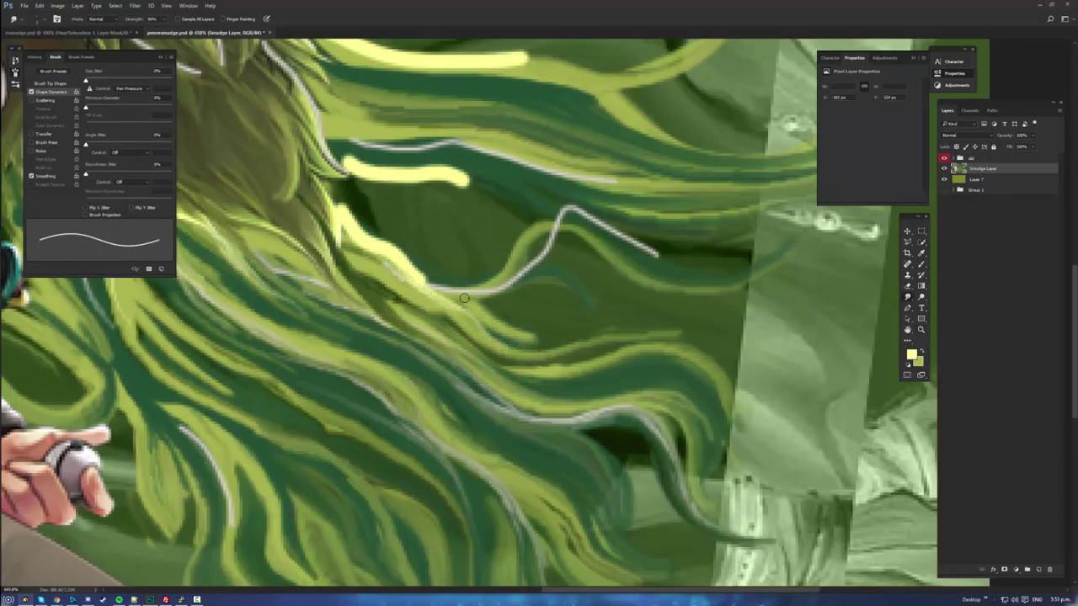
mouse_move(417, 273)
left_mouse_down()
mouse_move(448, 272)
mouse_move(451, 288)
mouse_move(467, 283)
mouse_move(563, 227)
left_mouse_up()
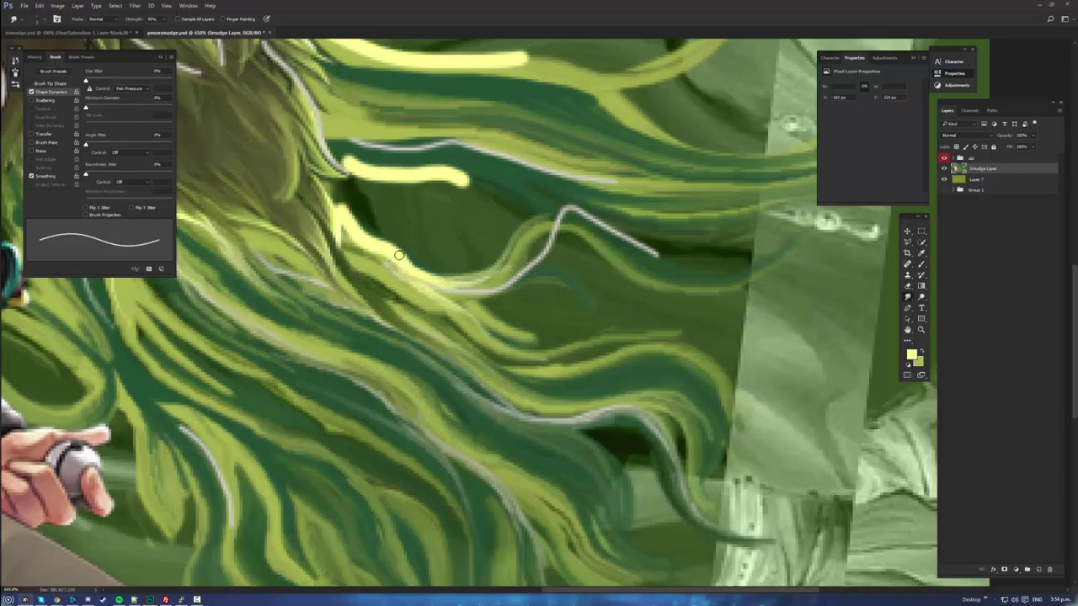
mouse_move(413, 263)
left_mouse_down()
mouse_move(470, 276)
mouse_move(543, 219)
mouse_move(504, 281)
mouse_move(426, 281)
mouse_move(481, 280)
mouse_move(559, 211)
left_mouse_up()
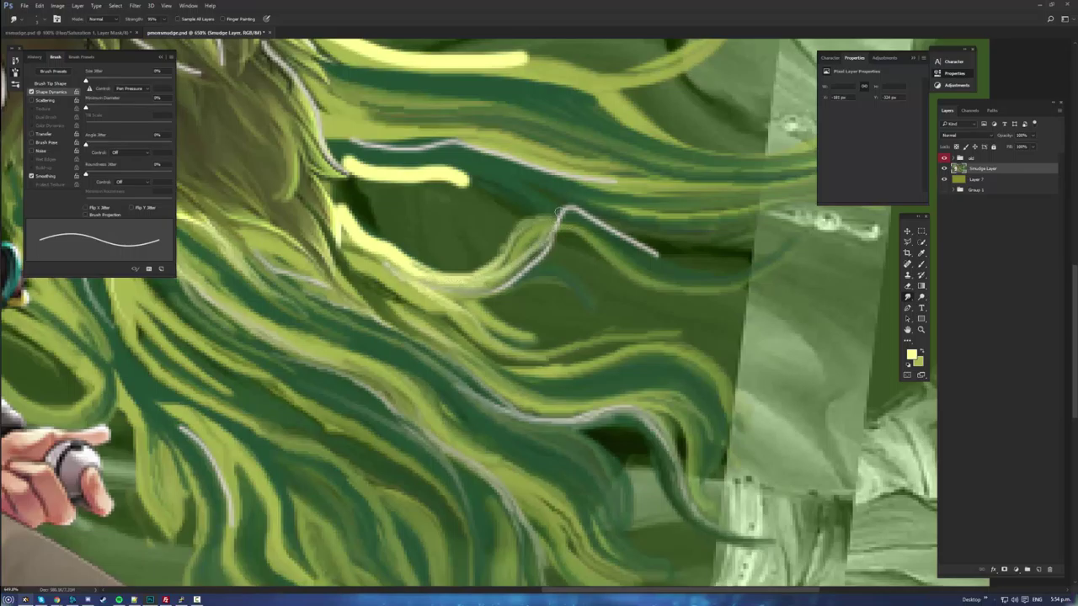
- Smudge the crest and outer end of the curved grey strand so it blends into the tendril beneath it
mouse_move(635, 246)
left_mouse_down()
mouse_move(658, 260)
mouse_move(633, 232)
mouse_move(720, 283)
left_mouse_up()
mouse_move(558, 223)
left_mouse_down()
mouse_move(588, 226)
mouse_move(659, 274)
mouse_move(576, 222)
left_mouse_up()
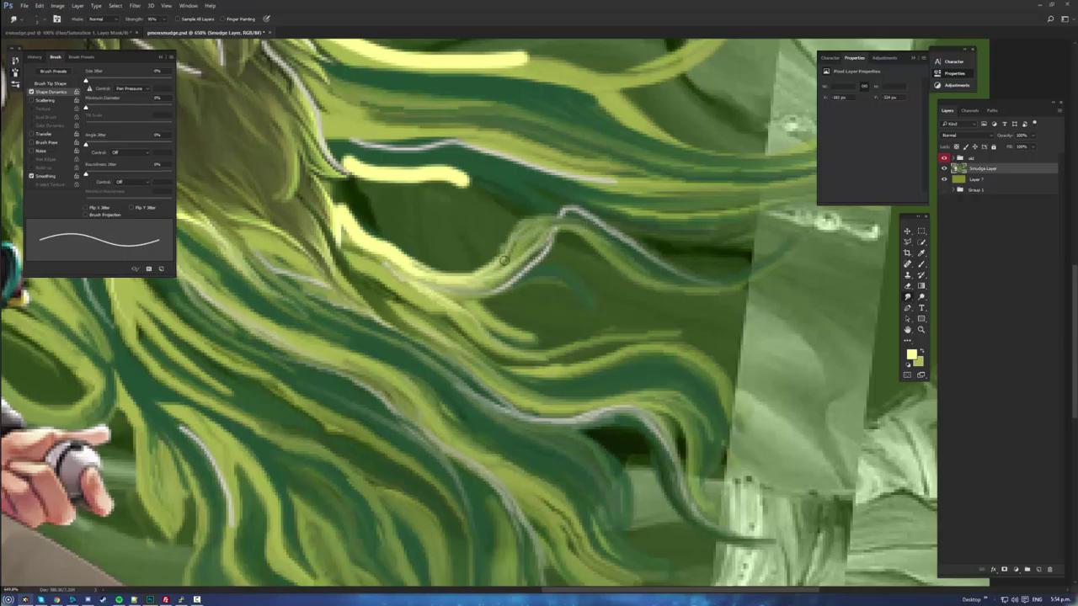
mouse_move(505, 260)
left_mouse_down()
mouse_move(546, 228)
mouse_move(573, 226)
left_mouse_up()
mouse_move(468, 274)
left_mouse_down()
mouse_move(529, 226)
mouse_move(598, 232)
mouse_move(577, 214)
mouse_move(615, 244)
left_mouse_up()
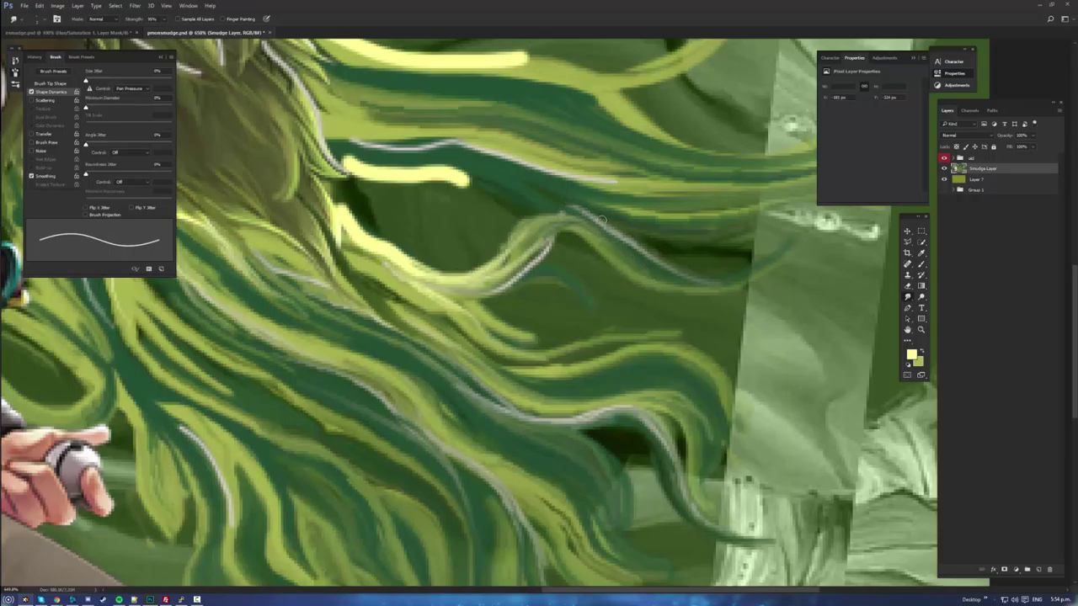
left_click_drag(567, 207, 600, 222)
- Smudge the middle thick yellow stroke, pulling out its outer tip and blending its inner end with the hair tip
left_click_drag(541, 193, 588, 218)
scroll(367, 260, "up", 3)
scroll(364, 260, "up", 1)
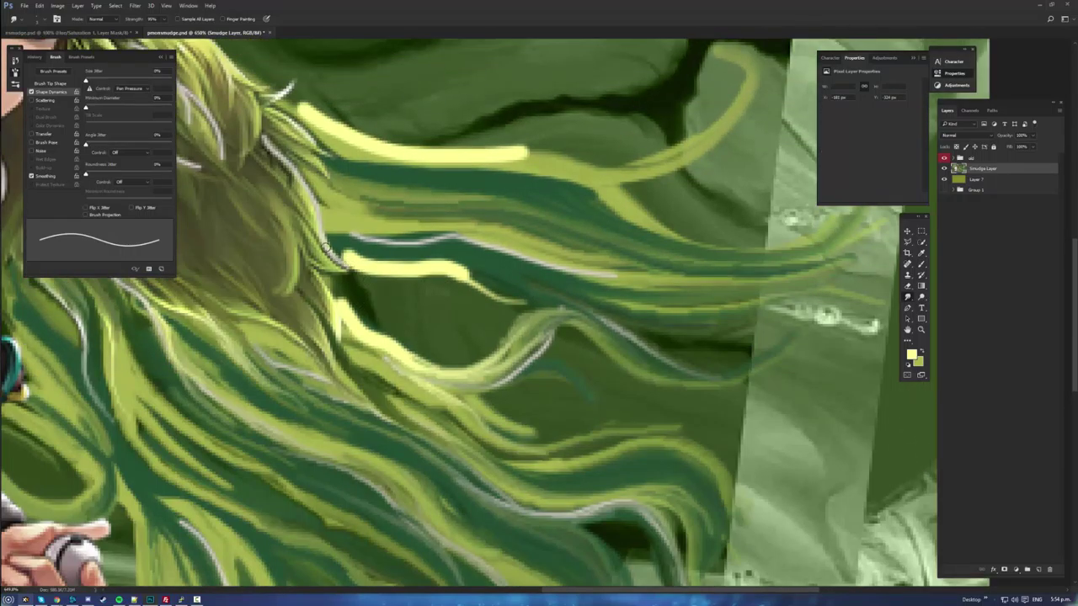
mouse_move(350, 265)
left_mouse_down()
mouse_move(427, 288)
mouse_move(360, 274)
mouse_move(414, 268)
mouse_move(313, 248)
mouse_move(332, 264)
mouse_move(315, 264)
mouse_move(332, 271)
mouse_move(354, 257)
mouse_move(328, 246)
mouse_move(311, 198)
mouse_move(332, 246)
mouse_move(401, 266)
mouse_move(279, 181)
mouse_move(298, 179)
mouse_move(374, 241)
mouse_move(352, 234)
mouse_move(448, 247)
mouse_move(324, 199)
mouse_move(320, 170)
mouse_move(340, 195)
mouse_move(331, 188)
mouse_move(421, 225)
left_mouse_up()
left_click_drag(343, 247, 308, 203)
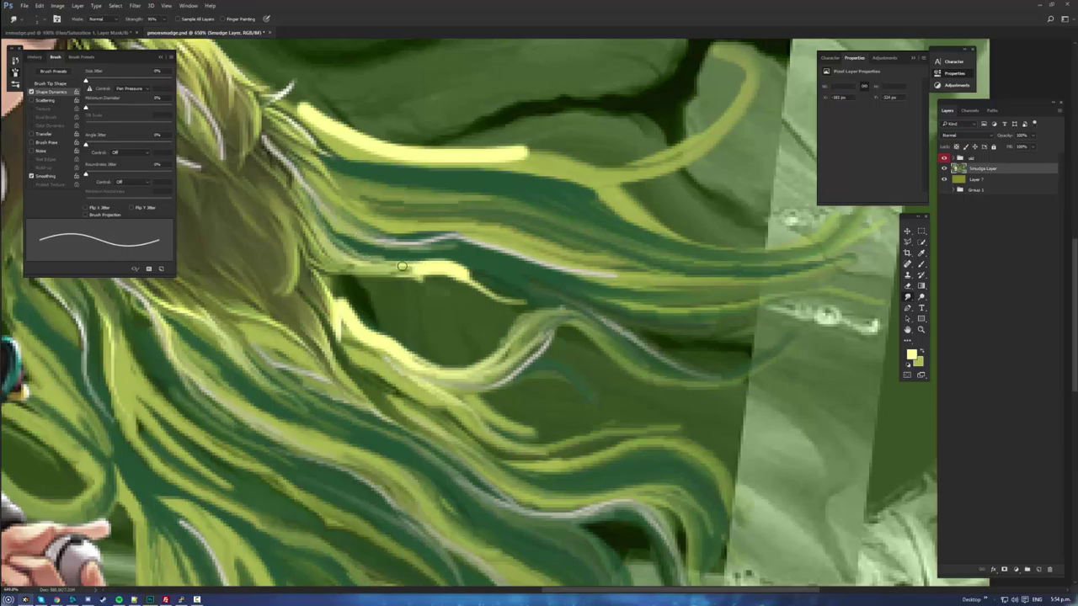
mouse_move(402, 266)
left_mouse_down()
mouse_move(326, 283)
mouse_move(339, 274)
left_mouse_up()
- Smudge thin strands from the lowest yellow stroke's upper edge into the dark gap towards the grey strand's crest
mouse_move(395, 334)
left_mouse_down()
mouse_move(350, 303)
mouse_move(471, 356)
left_mouse_up()
mouse_move(425, 281)
left_mouse_down()
mouse_move(360, 279)
mouse_move(341, 298)
mouse_move(365, 277)
mouse_move(455, 355)
mouse_move(510, 335)
mouse_move(518, 318)
left_mouse_up()
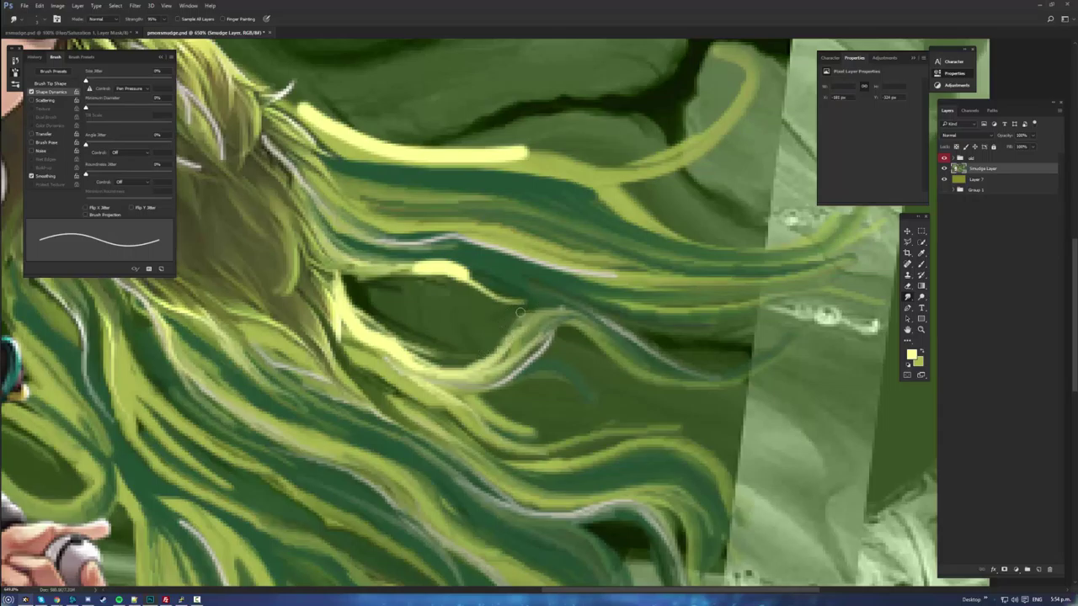
left_click_drag(422, 354, 439, 358)
mouse_move(382, 333)
left_mouse_down()
mouse_move(460, 347)
mouse_move(531, 317)
mouse_move(495, 341)
mouse_move(507, 320)
left_mouse_up()
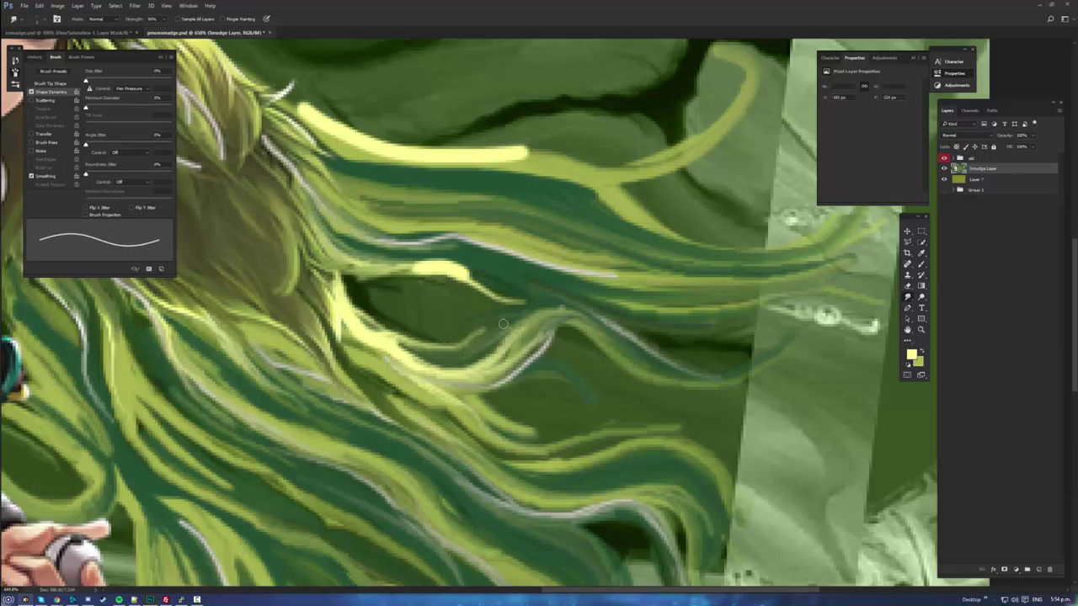
left_click_drag(418, 346, 490, 326)
- Sample dark green from the tendrils and brush it into the gap between the middle and lowest yellow strokes
key("b")
key("x")
left_click(510, 274, "alt")
left_click_drag(426, 284, 476, 288)
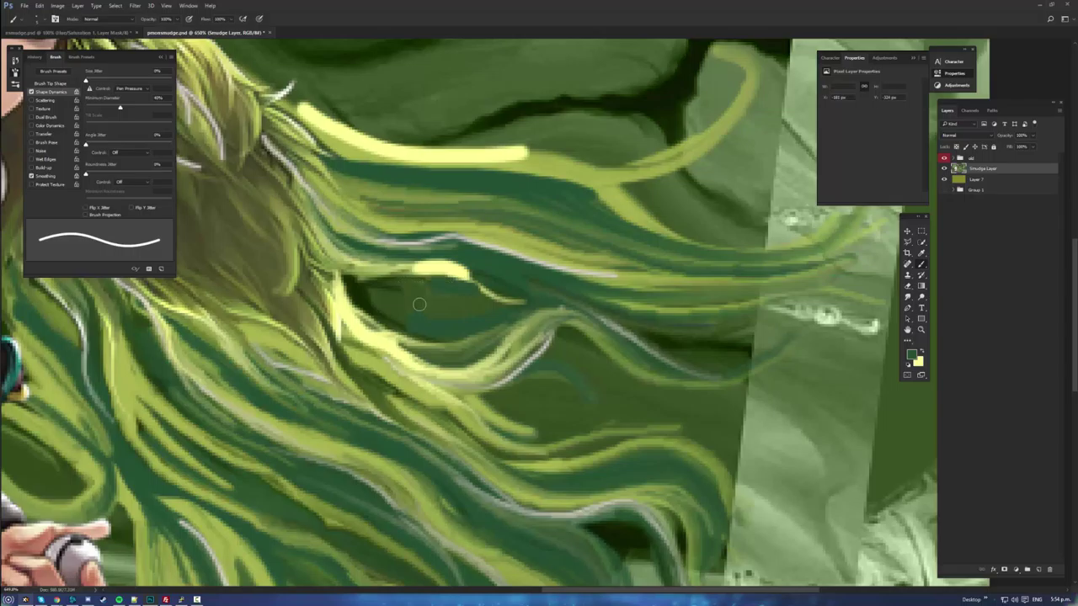
- Smudge the middle yellow stroke into the neighbouring tendrils and the hair tip, blending its edges with the dark green gap
left_click(909, 294)
left_click_drag(386, 285, 367, 287)
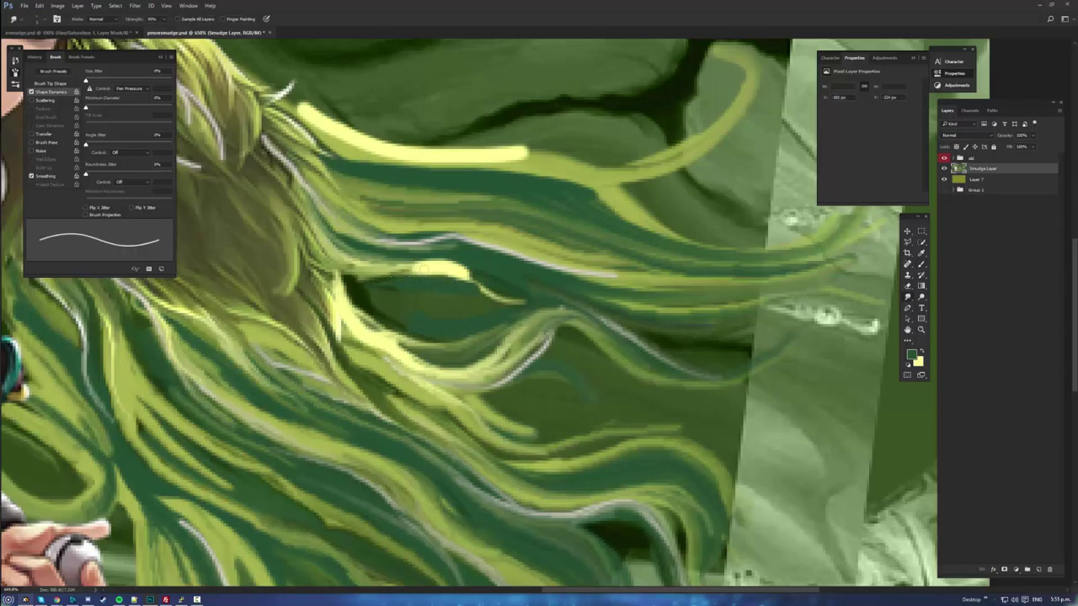
left_click_drag(461, 271, 506, 296)
left_click_drag(470, 274, 605, 316)
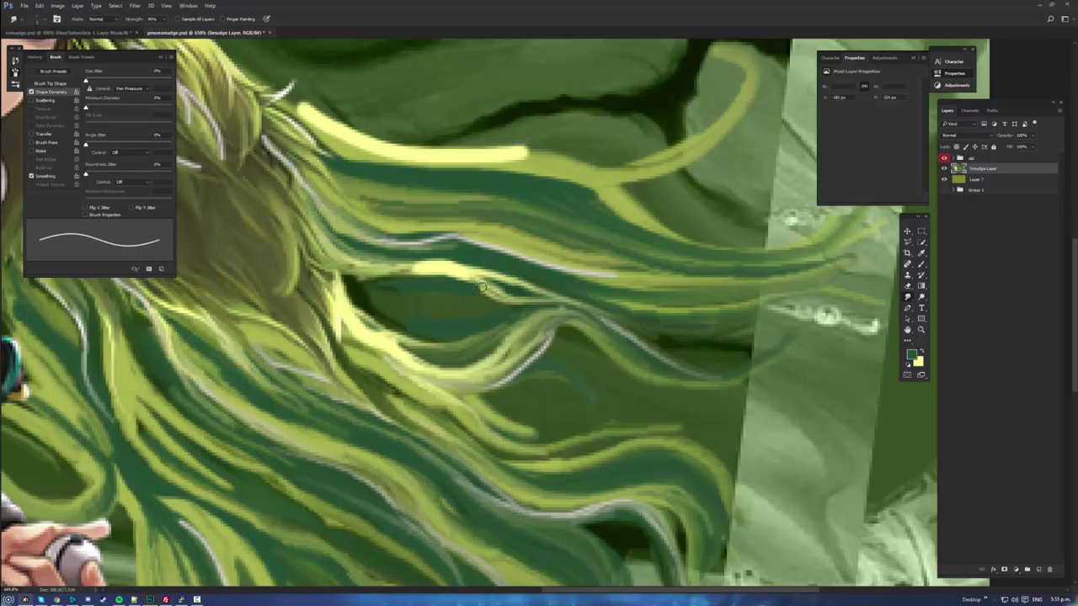
mouse_move(477, 286)
left_mouse_down()
mouse_move(370, 288)
mouse_move(404, 324)
left_mouse_up()
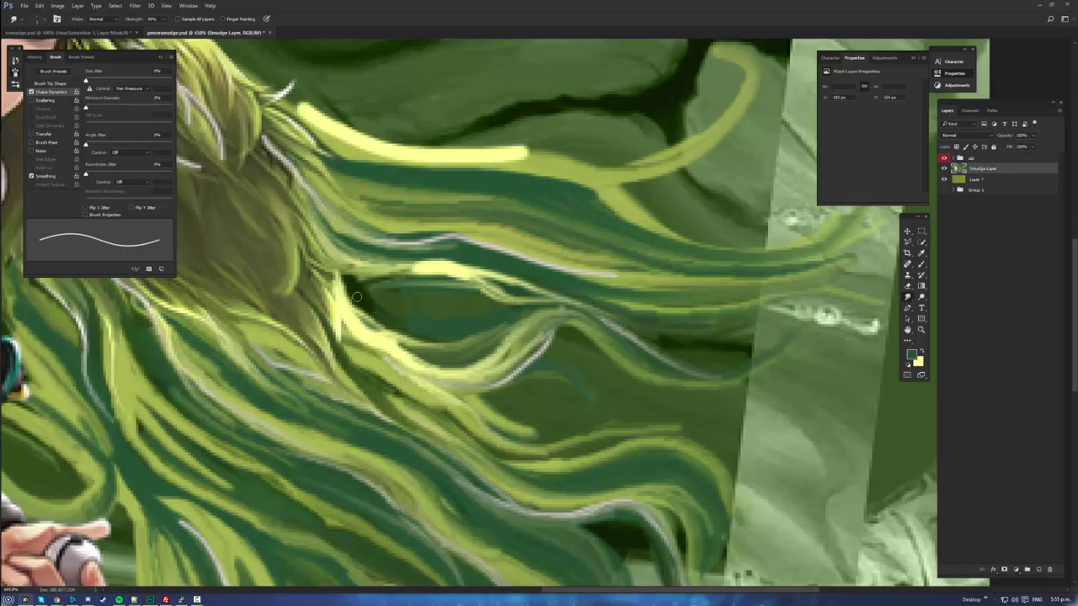
mouse_move(343, 281)
left_mouse_down()
mouse_move(437, 267)
mouse_move(389, 267)
left_mouse_up()
left_click_drag(455, 258, 399, 264)
left_click_drag(428, 262, 532, 288)
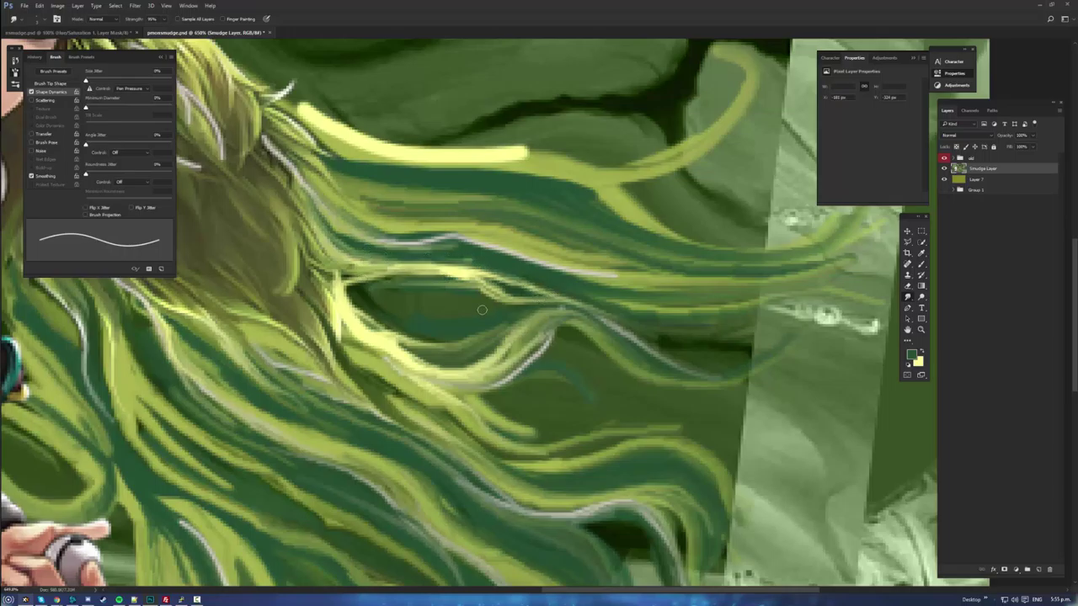
- Smudge the dark green paint inside the gap along the curve of the surrounding tendrils
mouse_move(403, 321)
left_mouse_down()
mouse_move(466, 340)
mouse_move(438, 338)
mouse_move(440, 327)
left_mouse_up()
left_click_drag(370, 298, 463, 324)
left_click_drag(378, 287, 515, 315)
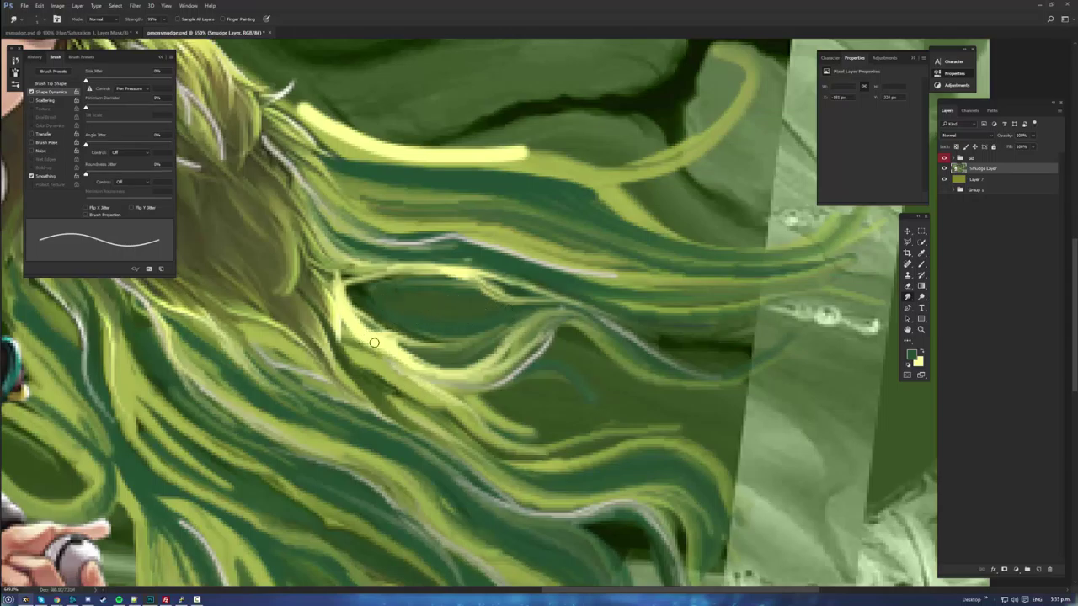
- Smudge the yellow rim above the dark gap, the short grey wisp at the hair's edge and the root of the topmost yellow stroke
mouse_move(356, 313)
left_mouse_down()
mouse_move(395, 281)
mouse_move(486, 276)
left_mouse_up()
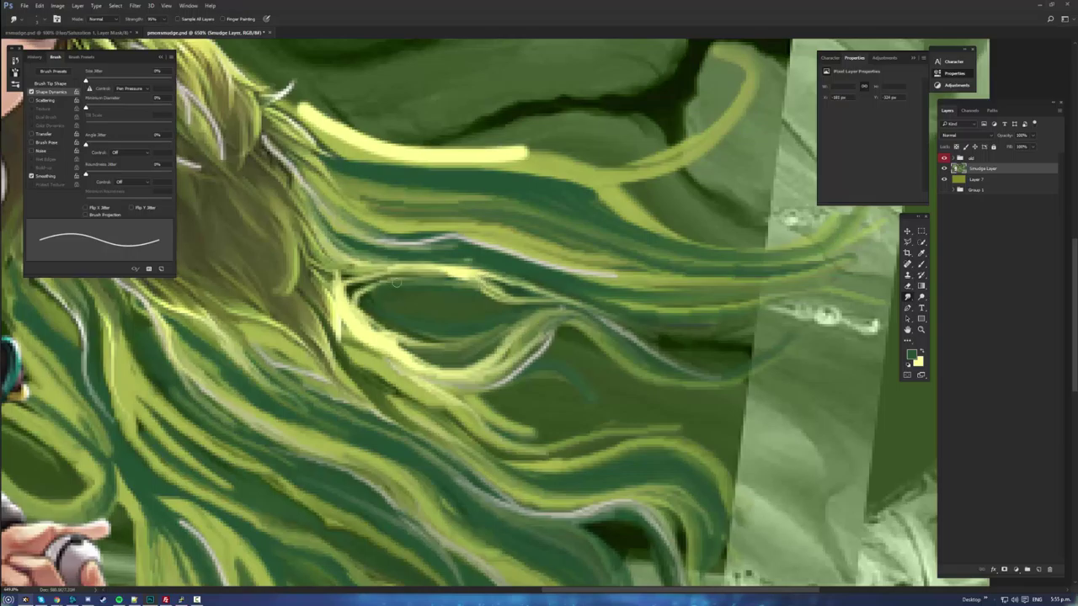
key("space")
mouse_move(381, 236)
left_mouse_down()
mouse_move(511, 323)
mouse_move(518, 339)
left_mouse_up()
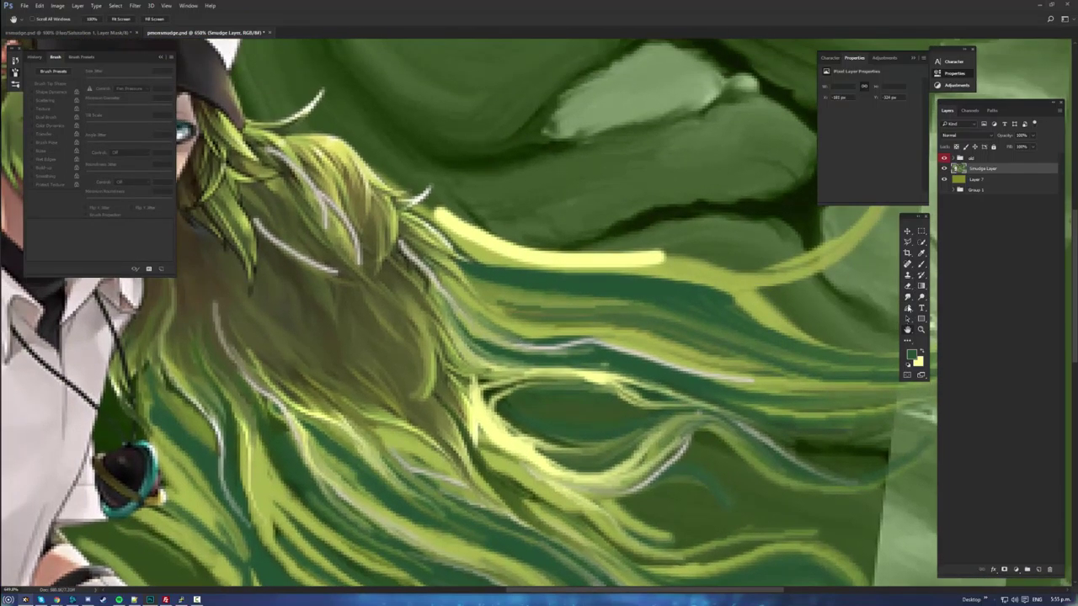
left_click(908, 298)
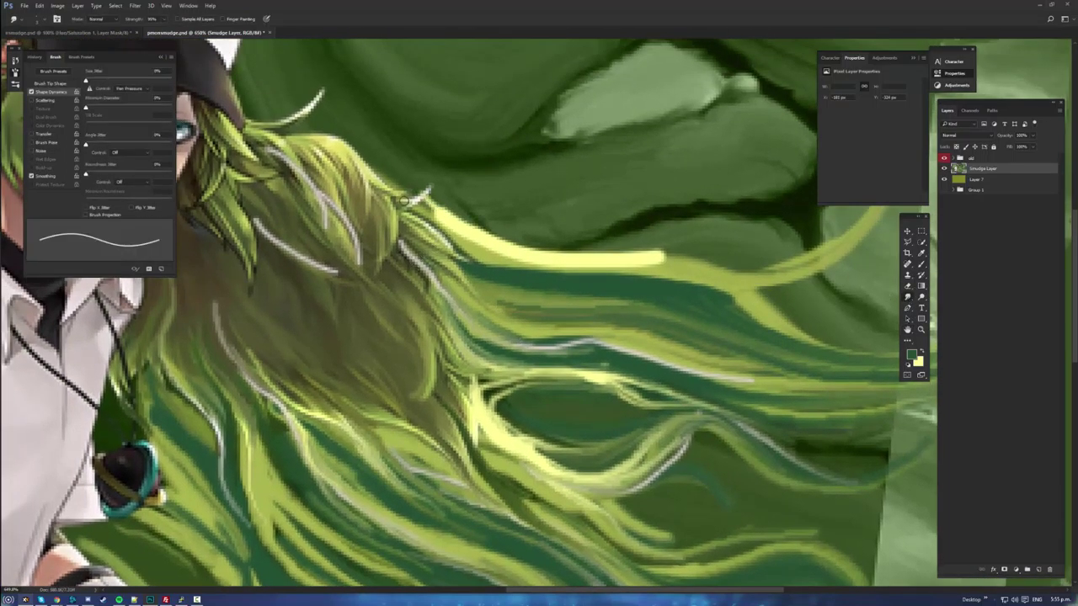
left_click_drag(411, 204, 437, 173)
mouse_move(441, 227)
left_mouse_down()
mouse_move(474, 251)
mouse_move(459, 256)
mouse_move(516, 275)
left_mouse_up()
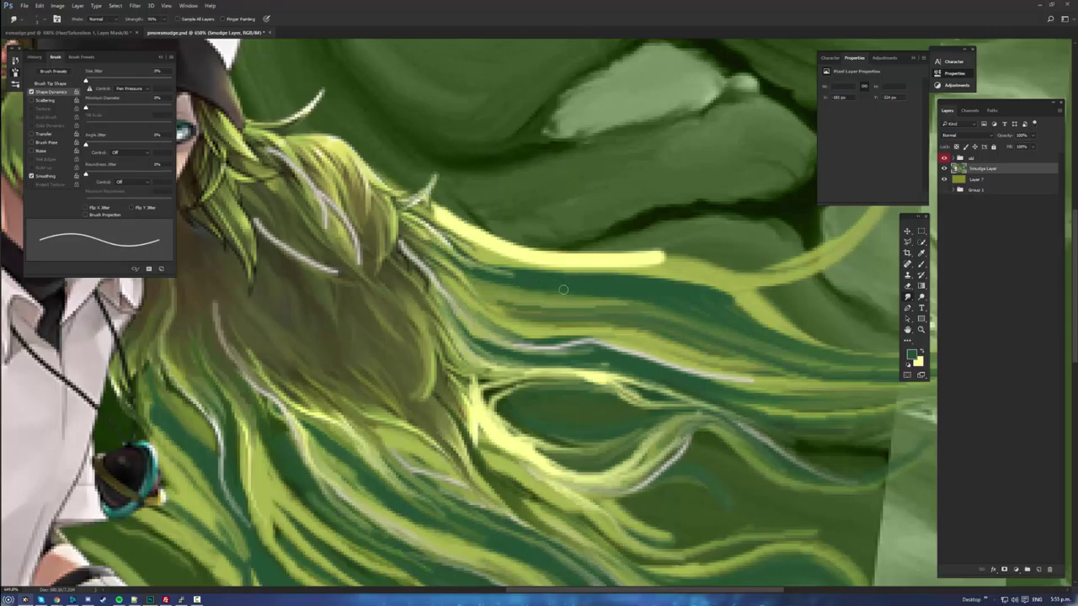
- Smudge the topmost yellow stroke along its length into the upturned tendril, pulling thin wisps off its upper edge
key("space")
left_click_drag(705, 308, 554, 337)
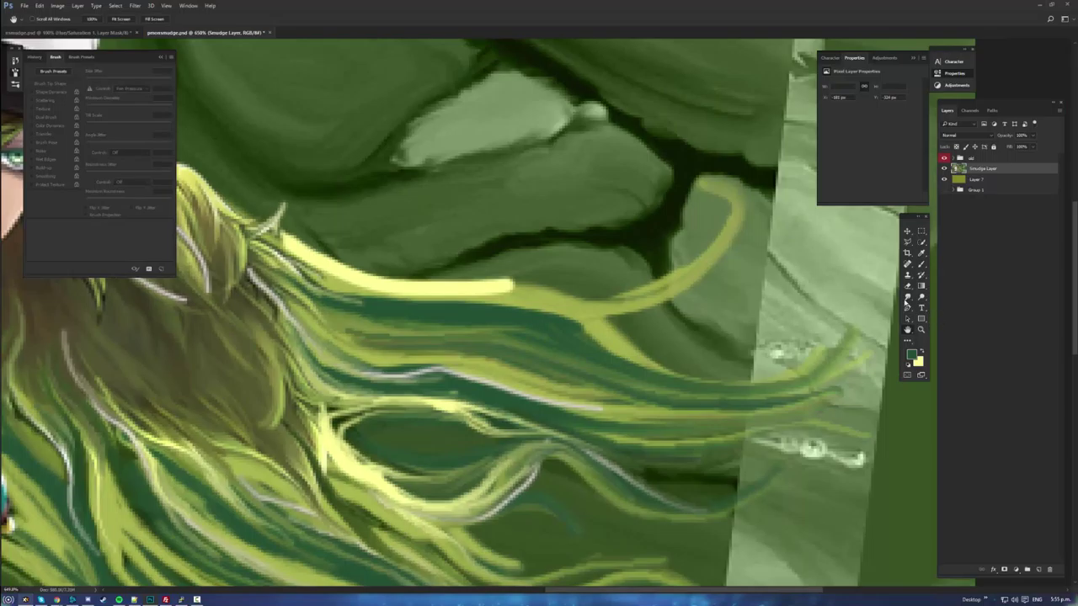
left_click(907, 299)
mouse_move(414, 293)
left_mouse_down()
mouse_move(506, 284)
mouse_move(554, 296)
mouse_move(667, 267)
left_mouse_up()
left_click_drag(571, 289, 663, 271)
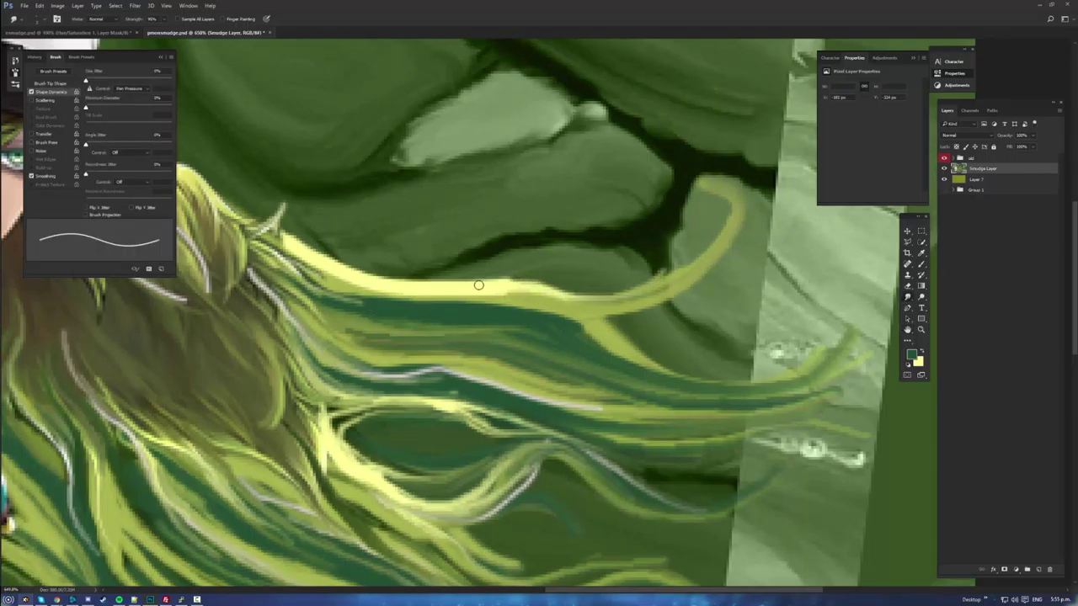
mouse_move(480, 286)
left_mouse_down()
mouse_move(612, 299)
mouse_move(678, 268)
mouse_move(615, 291)
mouse_move(362, 255)
mouse_move(400, 286)
left_mouse_up()
left_click_drag(291, 226, 358, 270)
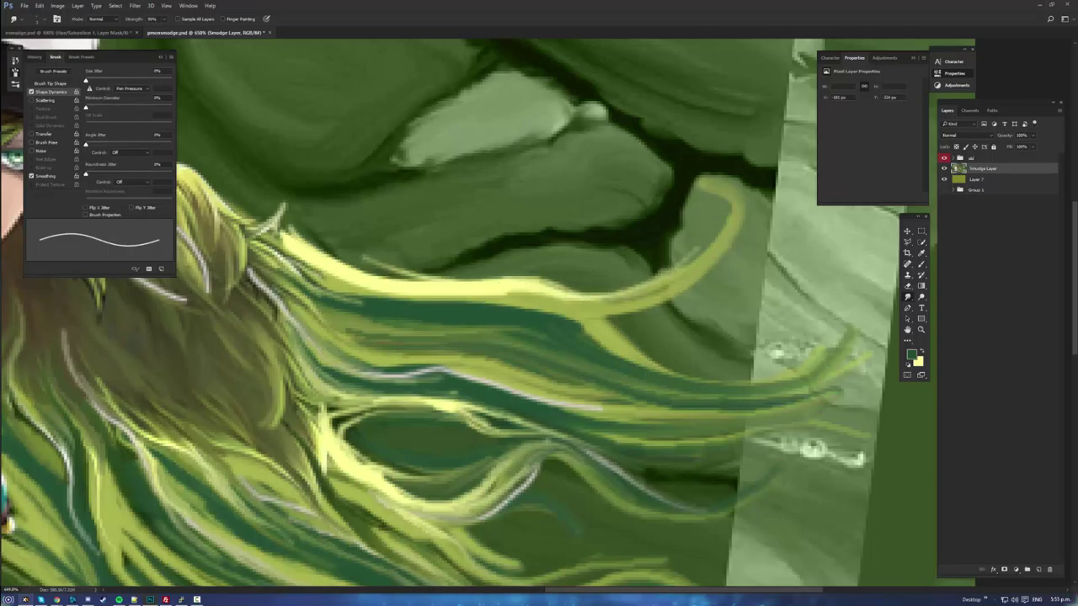
mouse_move(283, 239)
left_mouse_down()
mouse_move(344, 277)
mouse_move(395, 291)
mouse_move(537, 279)
mouse_move(496, 286)
mouse_move(605, 299)
mouse_move(707, 207)
mouse_move(709, 238)
mouse_move(691, 262)
left_mouse_up()
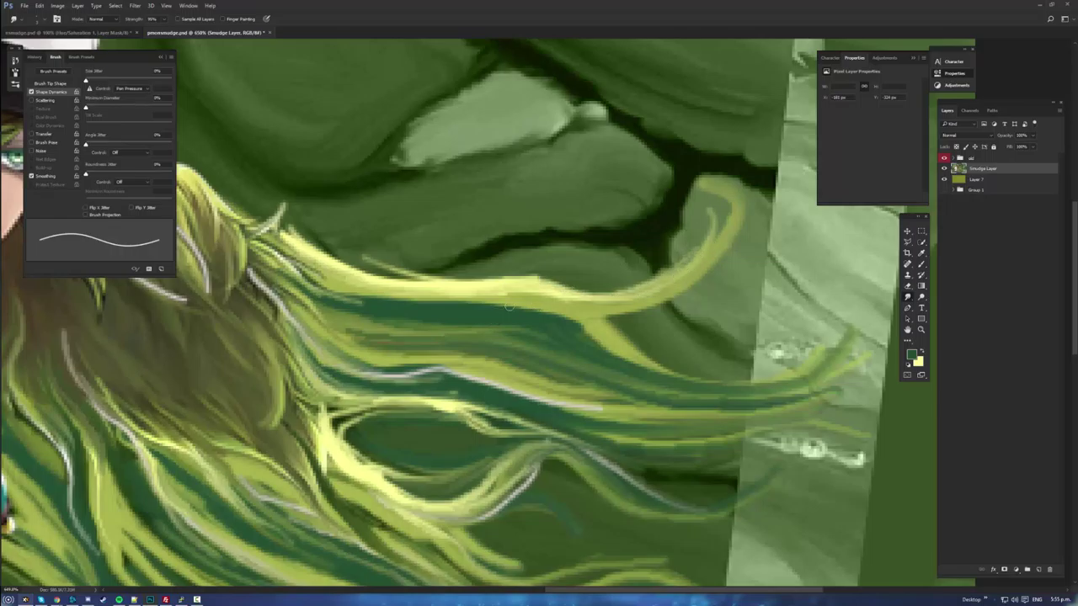
- Smudge the fork beneath the upturned tendril, blending the yellow-green branch into the dark green strands below
left_click_drag(579, 324, 638, 360)
left_click_drag(591, 335, 797, 374)
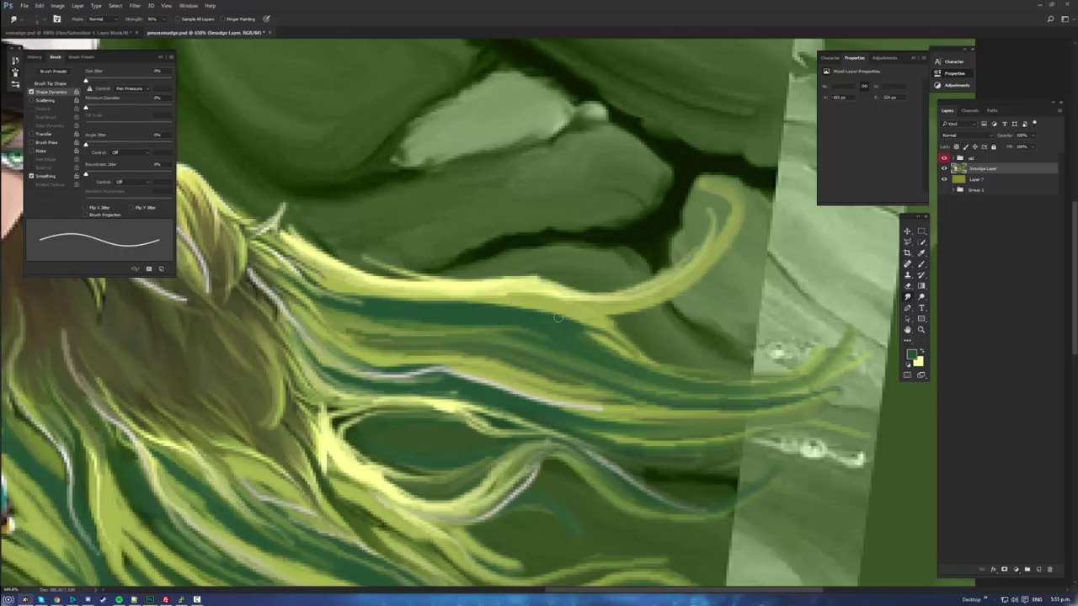
left_click_drag(554, 317, 675, 304)
left_click_drag(725, 262, 450, 292)
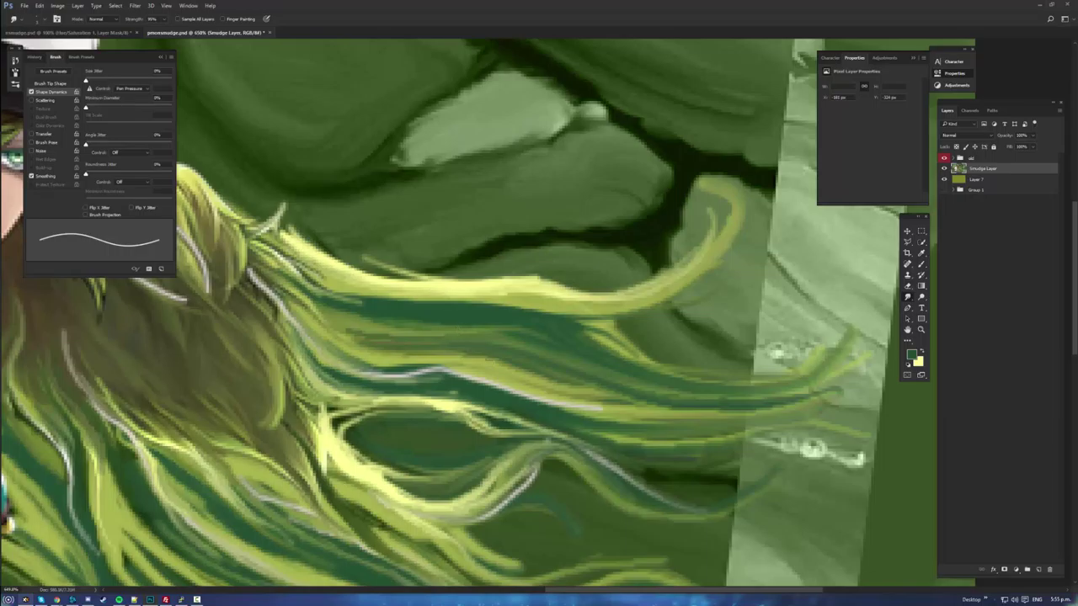
- Smudge the grey strands on the upper hair beside the face into the surrounding hair
double_click(921, 330)
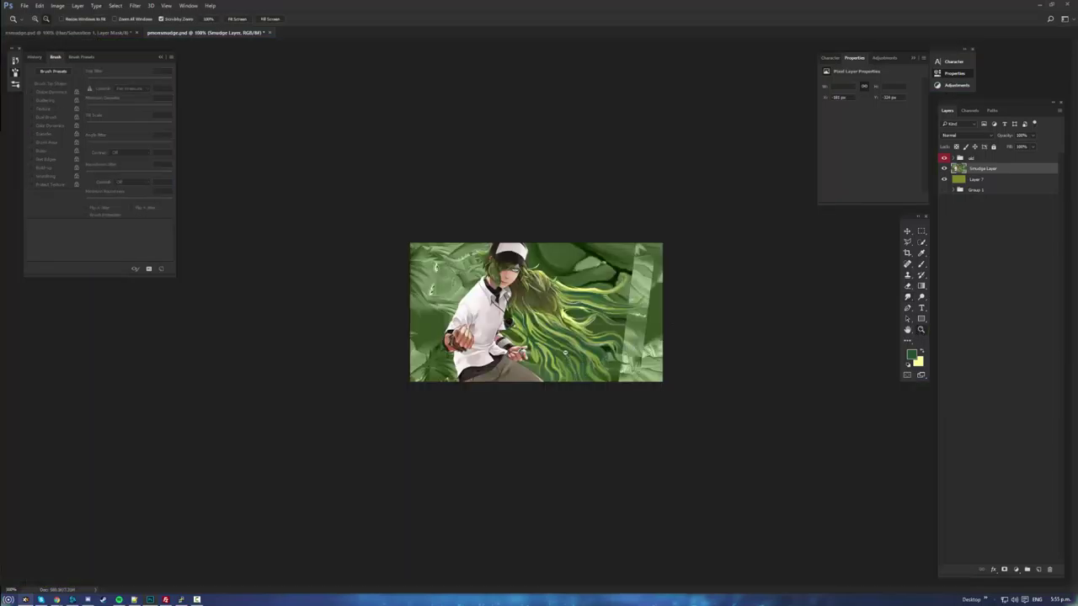
left_click_drag(577, 296, 349, 284)
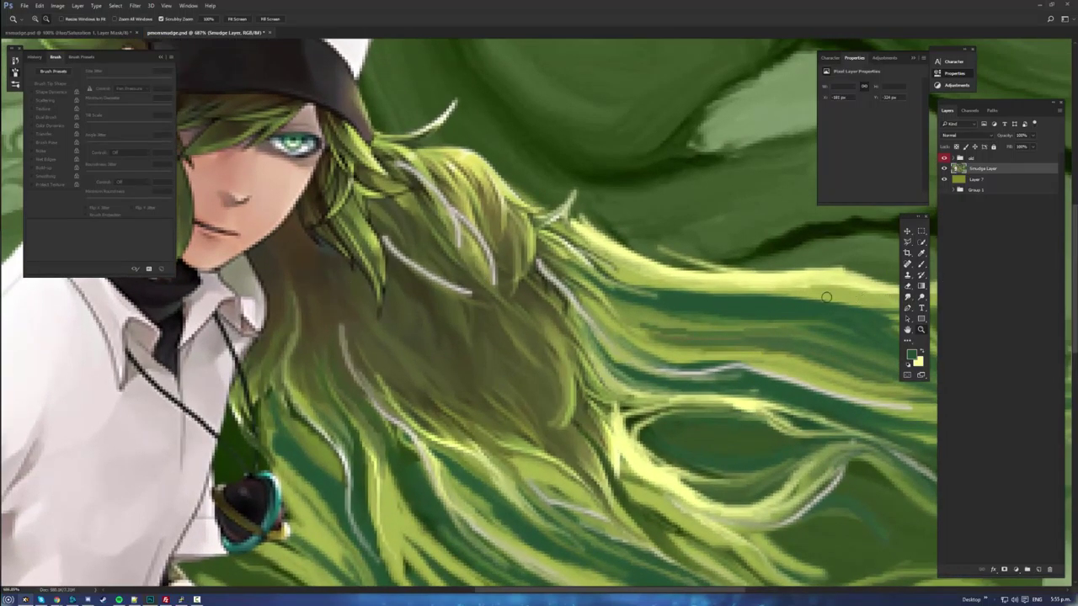
left_click(908, 296)
left_click_drag(395, 245, 373, 219)
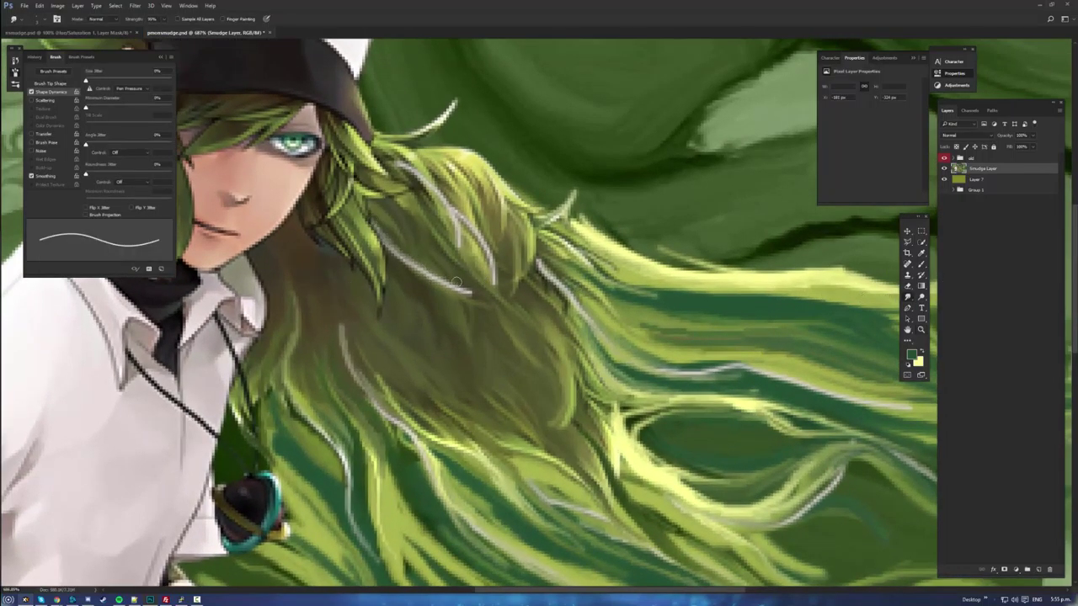
mouse_move(457, 282)
left_mouse_down()
mouse_move(481, 294)
mouse_move(376, 231)
mouse_move(452, 293)
mouse_move(391, 255)
left_mouse_up()
left_click_drag(437, 338, 444, 380)
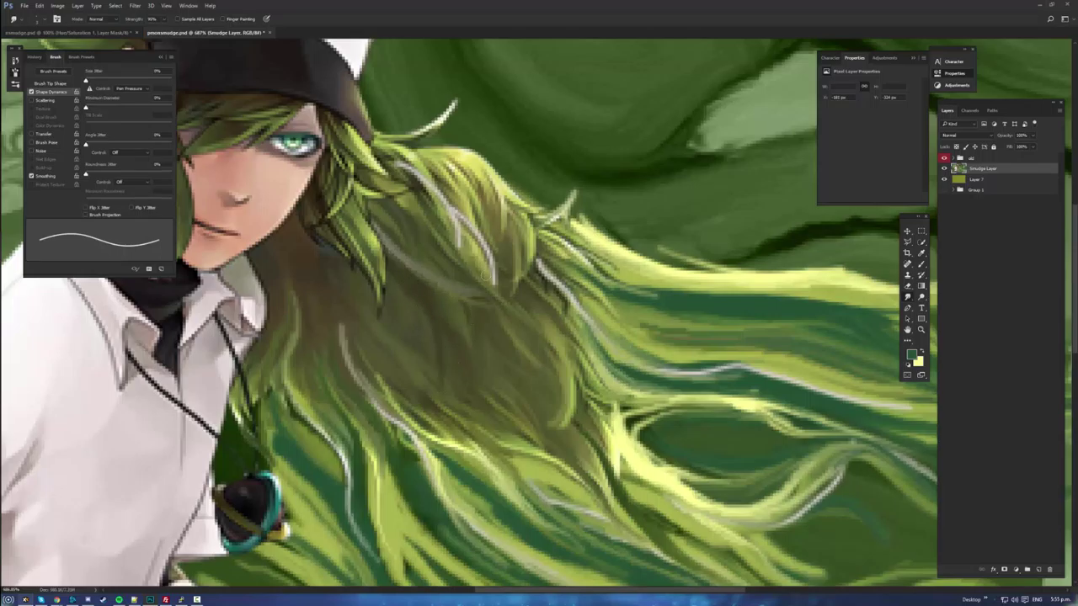
left_click_drag(475, 245, 492, 289)
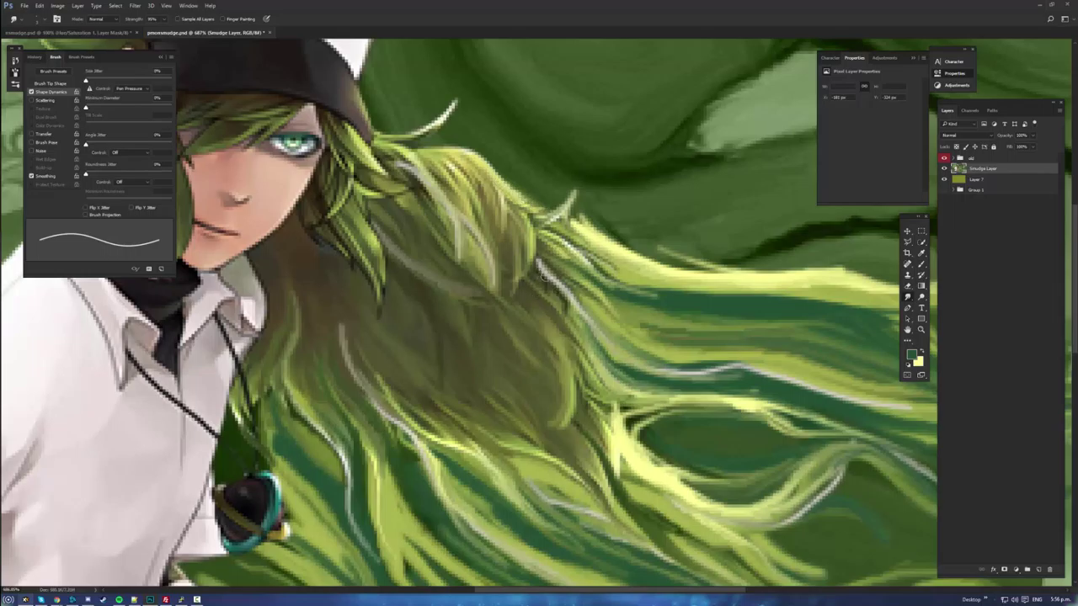
- Smudge the grey strands at the hair's lower edge into the surrounding green tendrils
key("h")
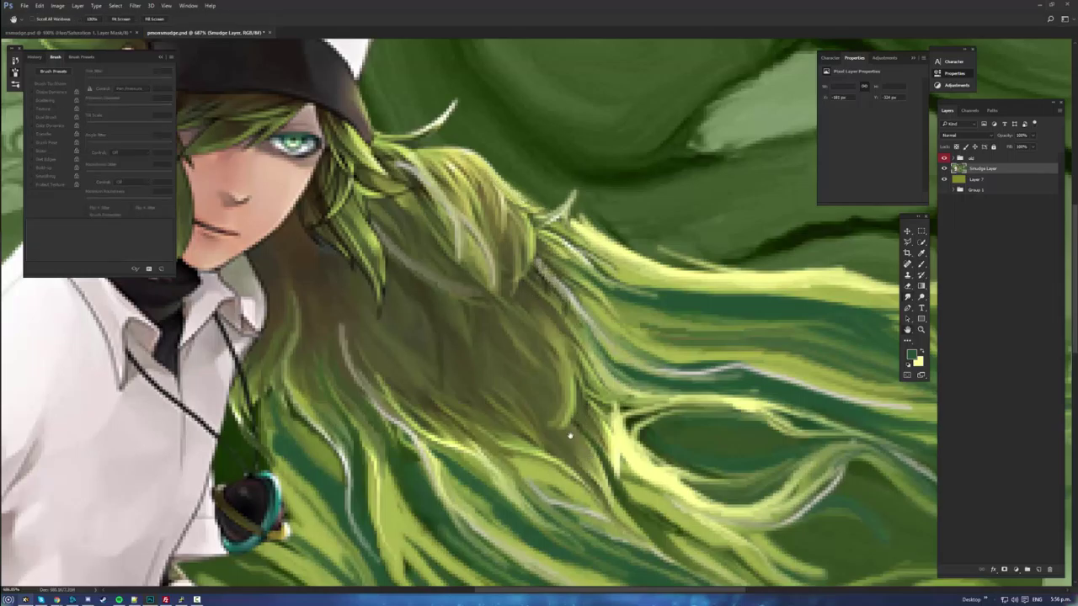
left_click_drag(570, 436, 502, 225)
key("r")
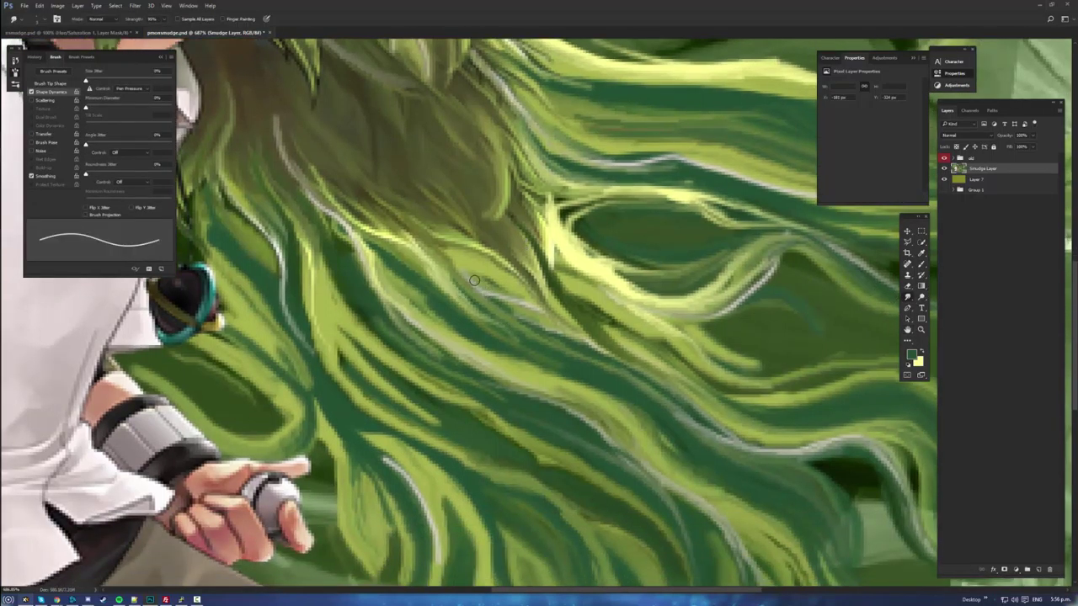
scroll(337, 159, "down", 1)
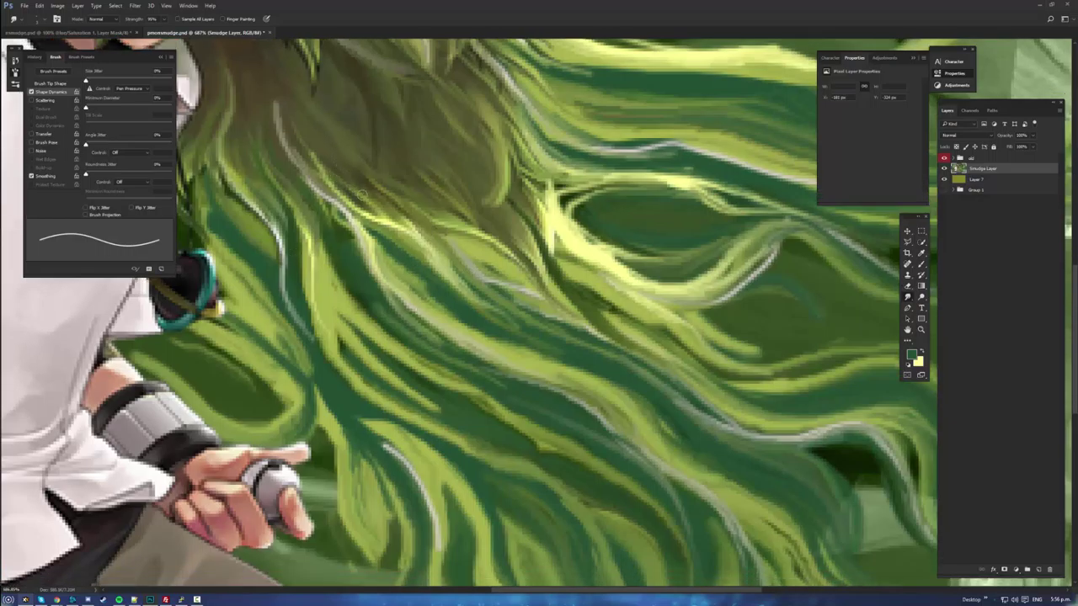
key("ctrl+1")
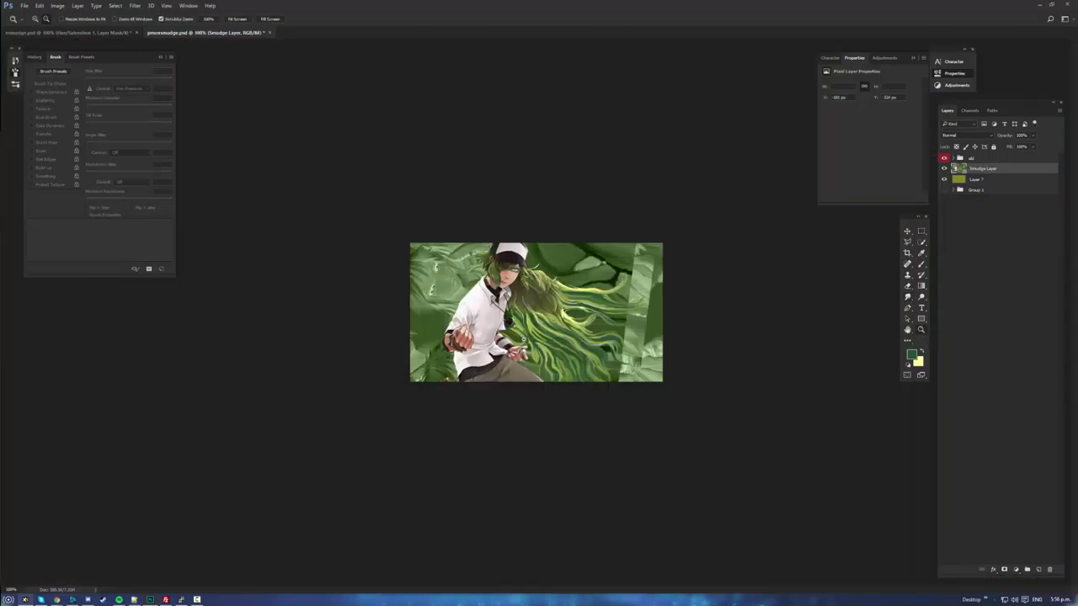
- Add a new layer above the Smudge Layer and paint a thick olive-brown strand across the tendrils below the hair
key("b")
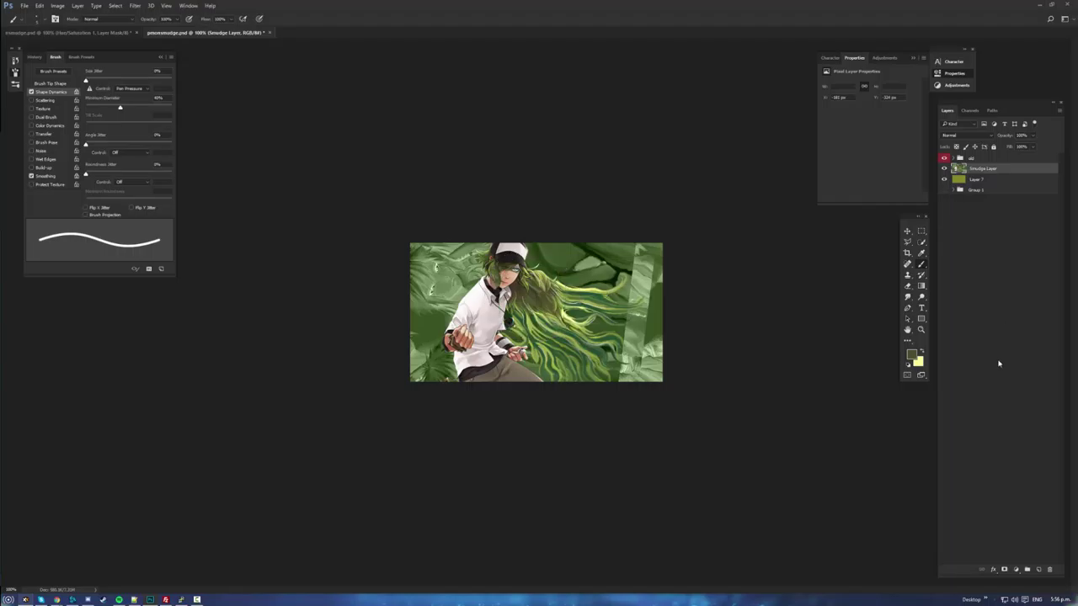
left_click(1038, 570)
key("z")
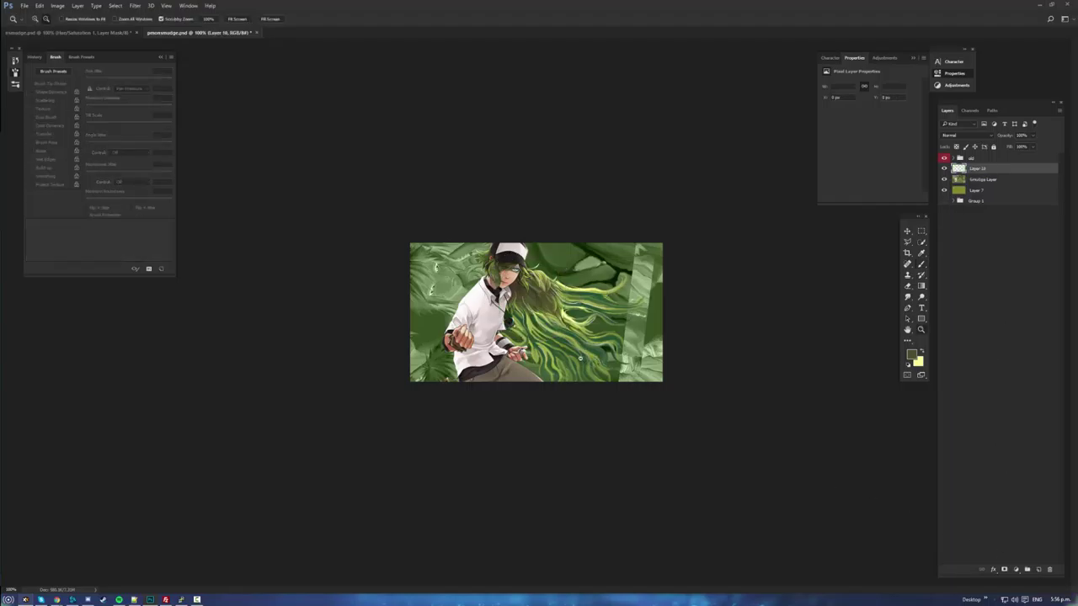
left_click_drag(597, 360, 633, 363)
key("b")
left_click_drag(459, 257, 581, 316)
scroll(477, 308, "down", 2)
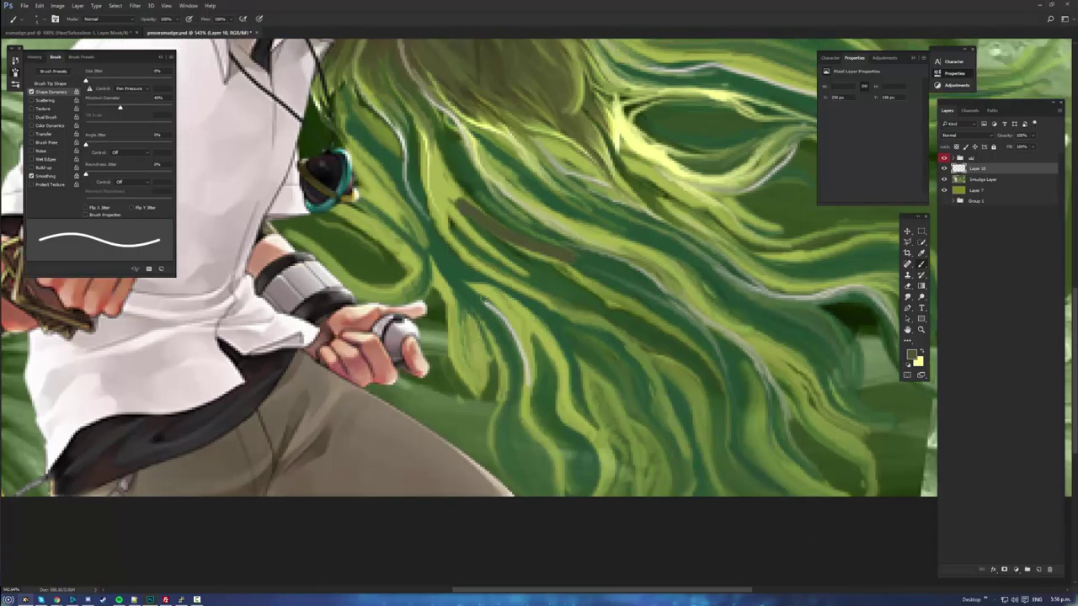
- Paint thinner olive-brown strands along the tendrils beside the open hand and down to the artwork's lower edge
right_click(491, 299, "alt")
left_click_drag(495, 304, 528, 366)
left_click_drag(509, 323, 531, 372)
mouse_move(497, 303)
left_mouse_down()
mouse_move(533, 376)
mouse_move(555, 368)
mouse_move(583, 461)
left_mouse_up()
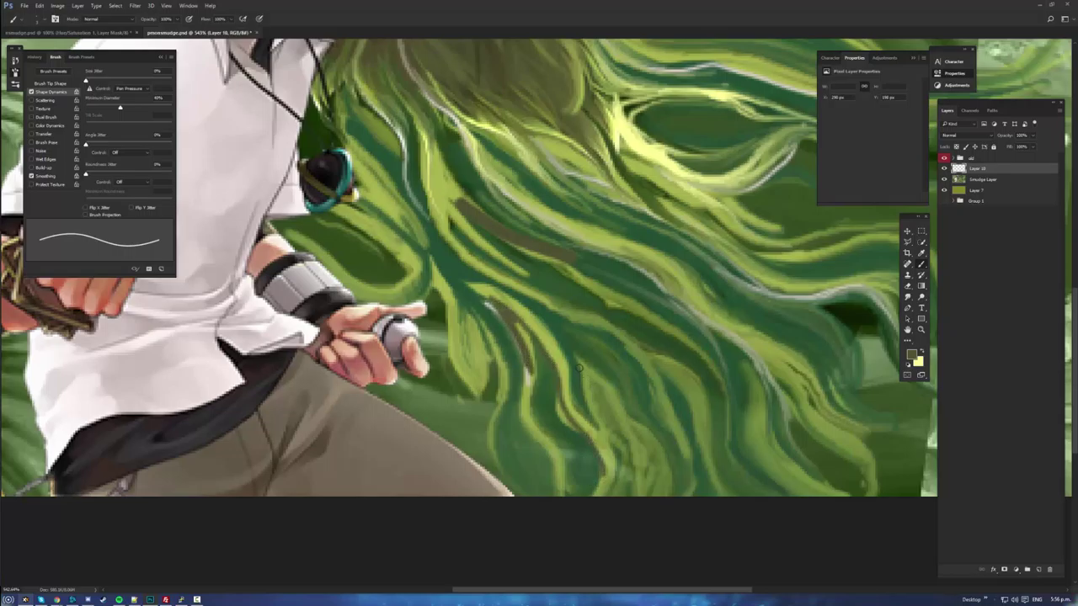
left_click_drag(584, 367, 665, 477)
left_click_drag(633, 444, 655, 495)
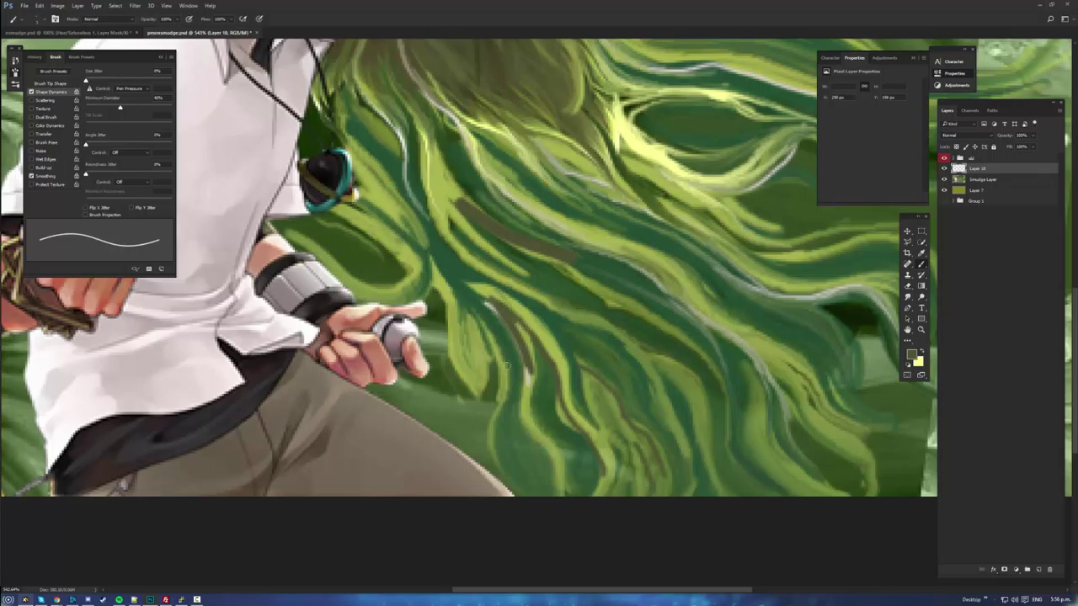
left_click_drag(442, 289, 478, 383)
mouse_move(413, 279)
left_mouse_down()
mouse_move(399, 245)
mouse_move(348, 205)
left_mouse_up()
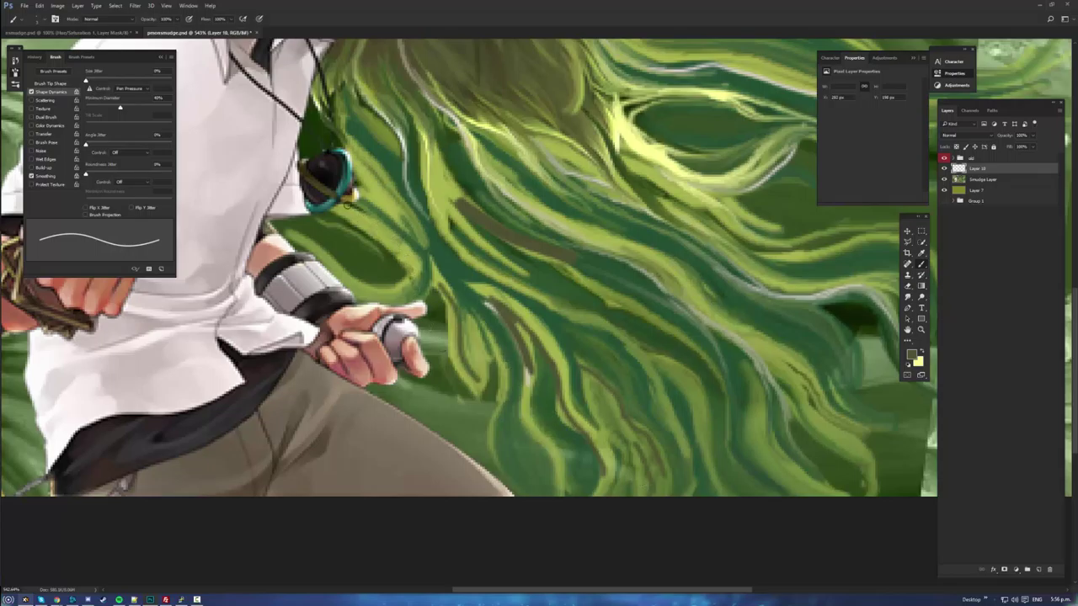
- Paint long thin olive-brown strands along the diagonal tendrils farther from the hand, following their flow towards the lower edge
left_click_drag(645, 316, 469, 315)
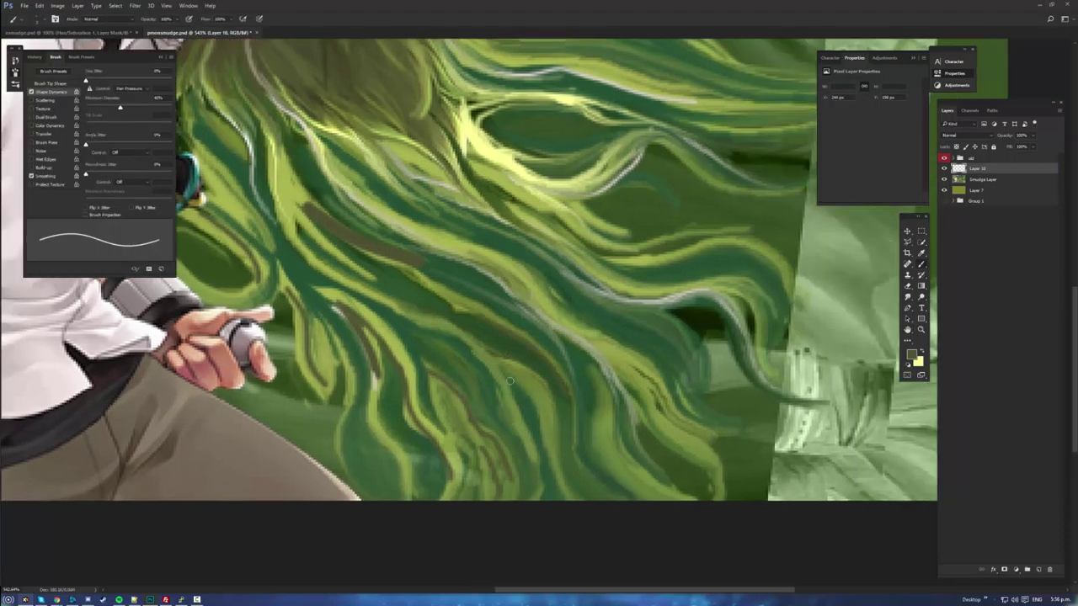
left_click_drag(553, 449, 543, 391)
mouse_move(429, 241)
left_mouse_down()
mouse_move(587, 341)
mouse_move(618, 391)
left_mouse_up()
left_click_drag(608, 343, 695, 439)
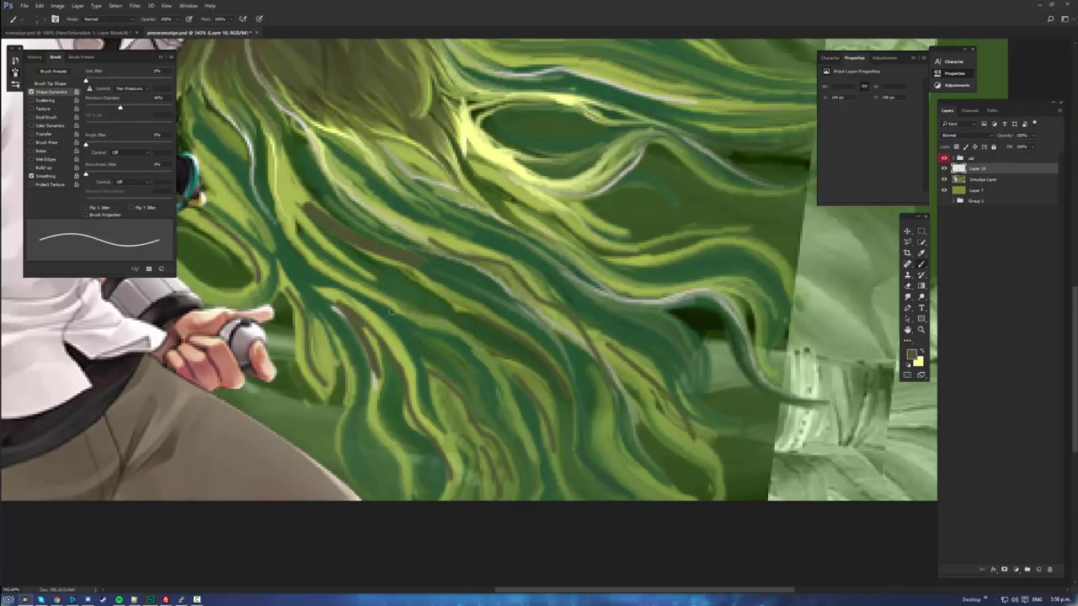
- Paint short olive-brown strands where the tendrils leave the hair's lower edge and beside the pendant
mouse_move(347, 139)
left_mouse_down()
mouse_move(402, 185)
mouse_move(407, 227)
left_mouse_up()
left_click_drag(275, 136, 303, 201)
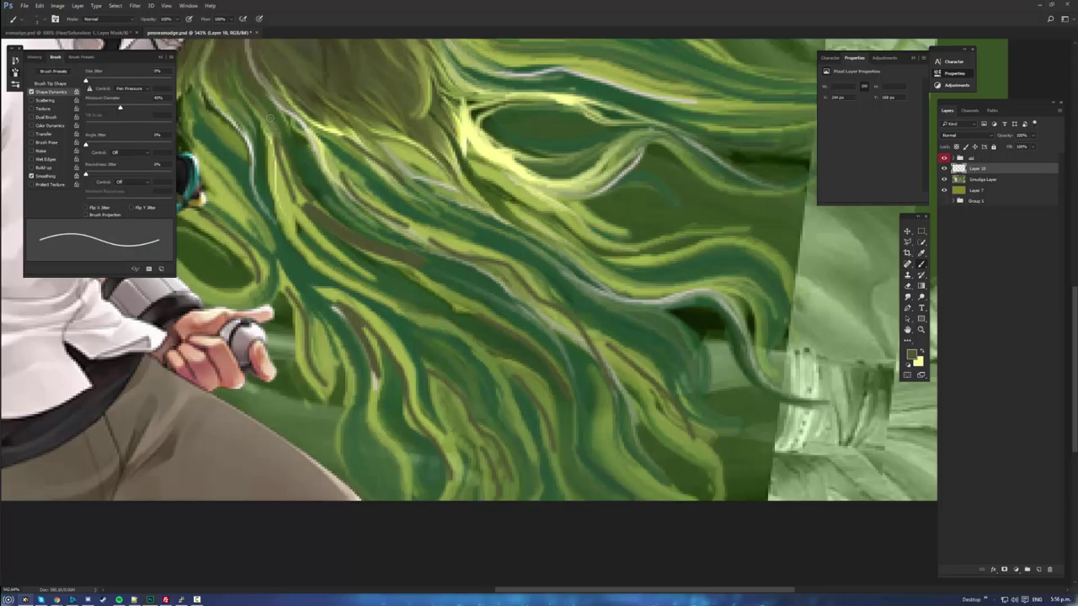
left_click_drag(271, 118, 302, 199)
left_click_drag(204, 118, 245, 201)
left_click_drag(202, 149, 260, 242)
- Merge the olive-brown strand layer into a duplicate of the Smudge Layer, keeping the original Smudge Layer hidden
left_click_drag(330, 303, 547, 391)
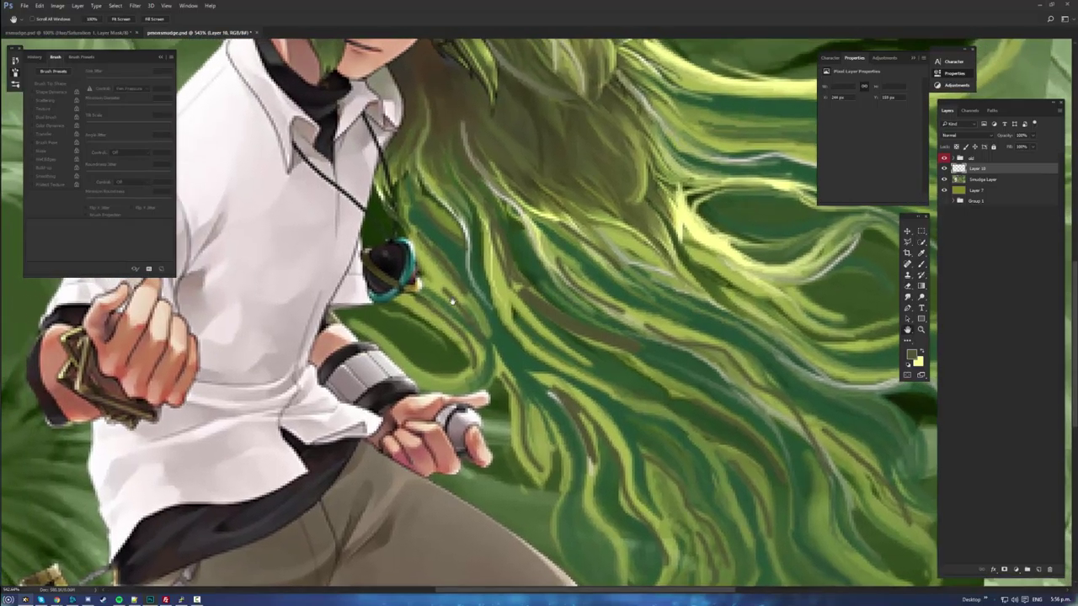
mouse_move(450, 293)
left_mouse_down()
mouse_move(477, 279)
mouse_move(459, 288)
left_mouse_up()
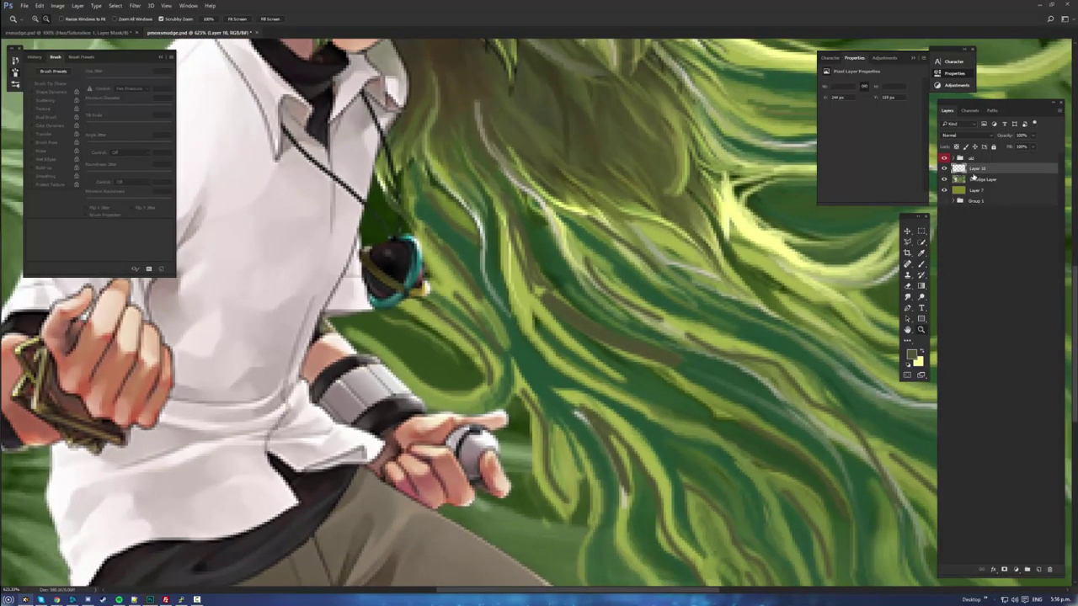
key("ctrl+e")
key("ctrl+z")
left_click(968, 180)
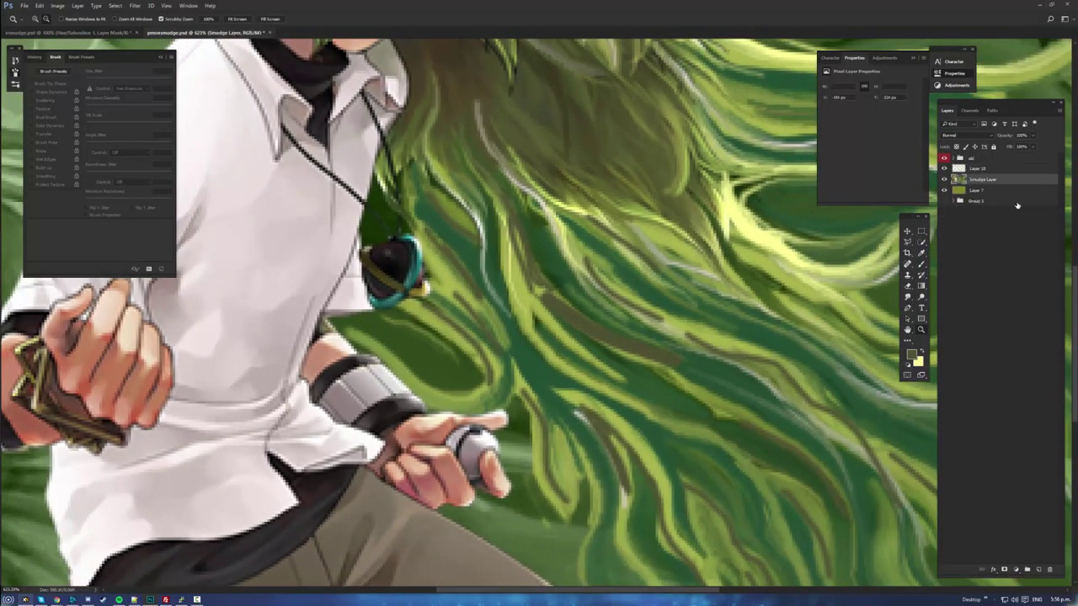
key("ctrl+j")
left_click(992, 166)
key("ctrl+e")
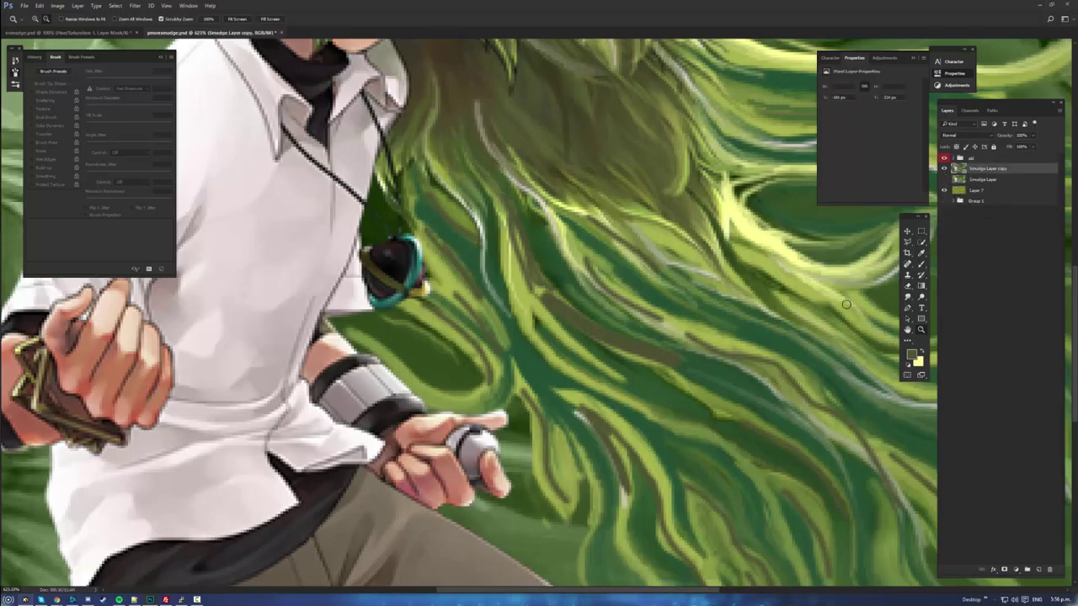
- Smudge the olive-brown and yellow strands beside the open hand along the tendrils' downward flow
key("r")
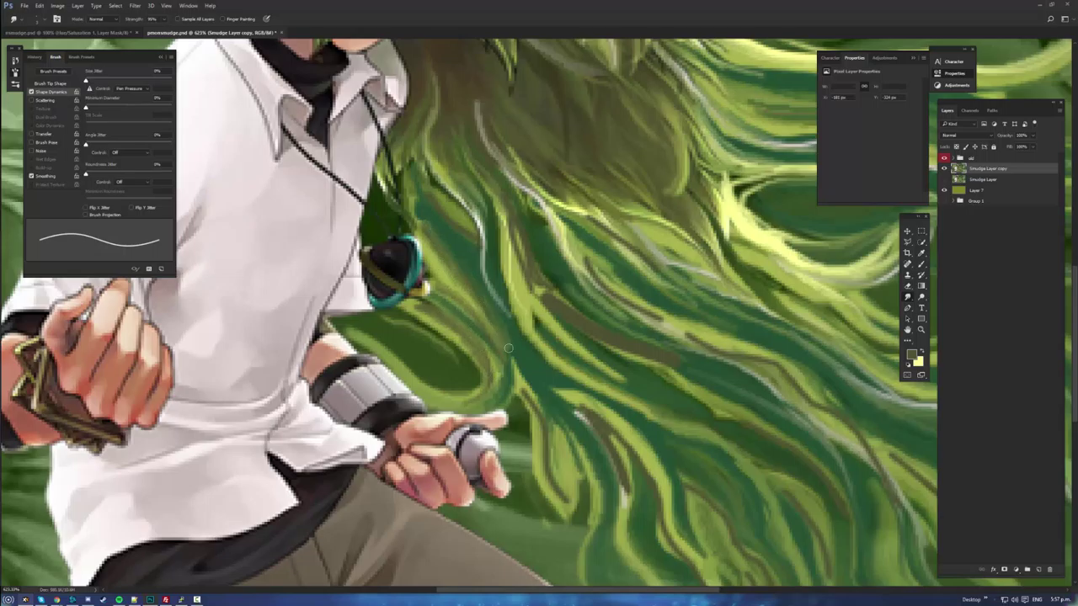
left_click_drag(575, 429, 529, 301)
left_click(911, 299)
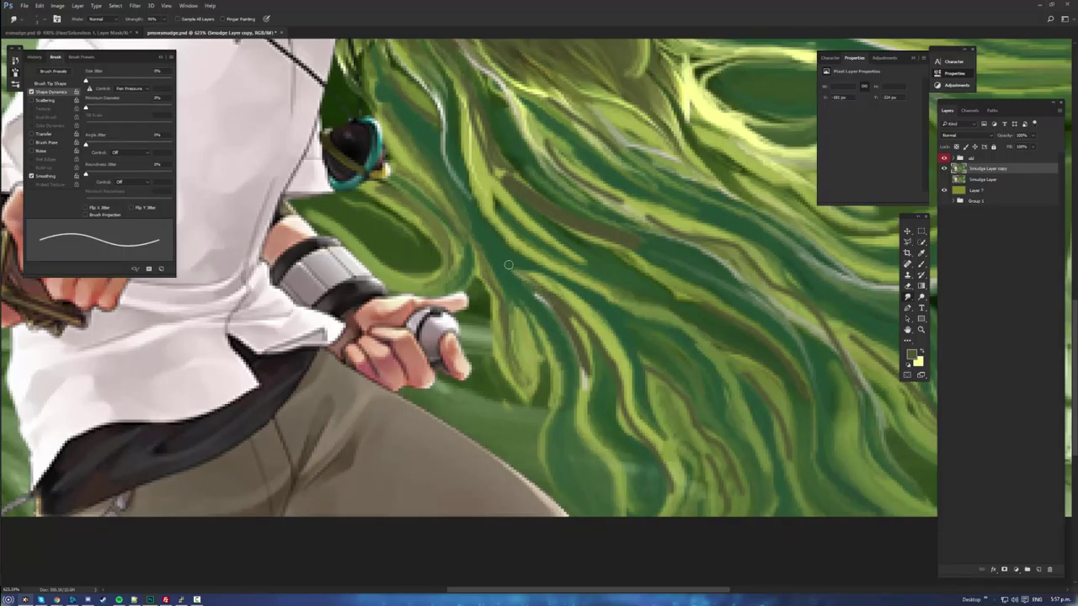
mouse_move(516, 271)
left_mouse_down()
mouse_move(576, 306)
mouse_move(608, 343)
mouse_move(589, 390)
mouse_move(615, 461)
left_mouse_up()
left_click_drag(539, 291, 575, 337)
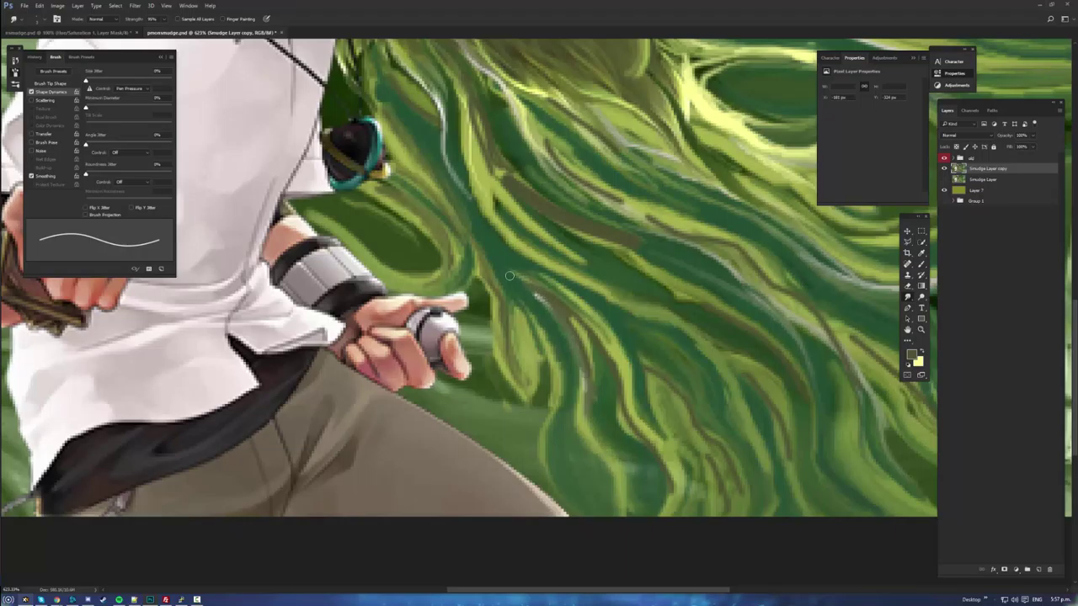
left_click_drag(510, 276, 547, 304)
left_click_drag(491, 247, 568, 314)
left_click_drag(523, 274, 622, 382)
mouse_move(575, 321)
left_mouse_down()
mouse_move(621, 369)
mouse_move(666, 495)
left_mouse_up()
- Smudge the short olive-brown strands into the tendrils near the artwork's lower edge
left_click_drag(925, 418, 825, 336)
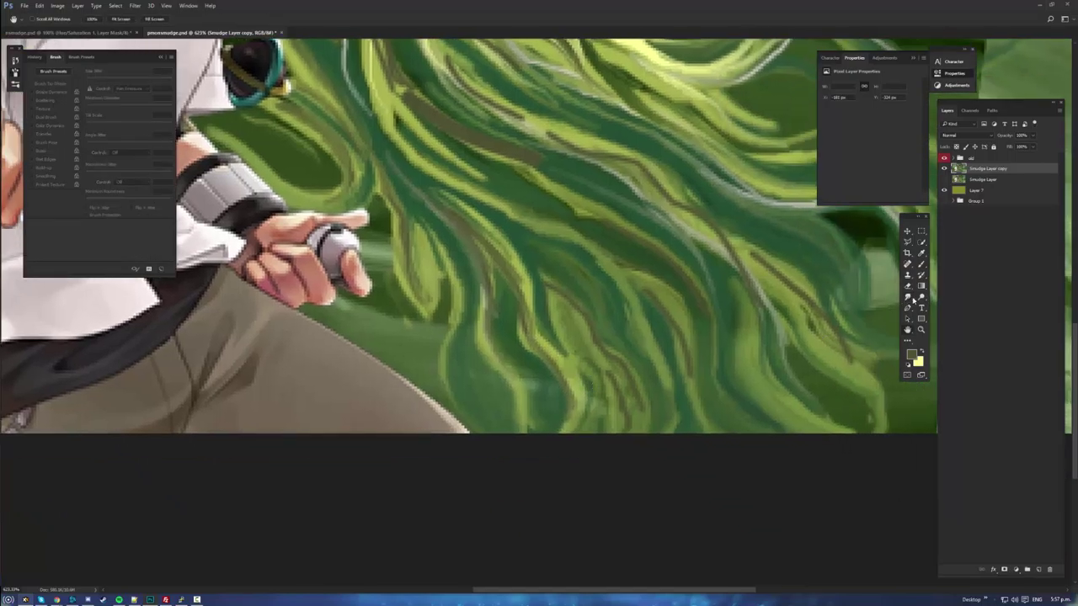
mouse_move(636, 387)
left_mouse_down()
mouse_move(645, 412)
mouse_move(632, 441)
left_mouse_up()
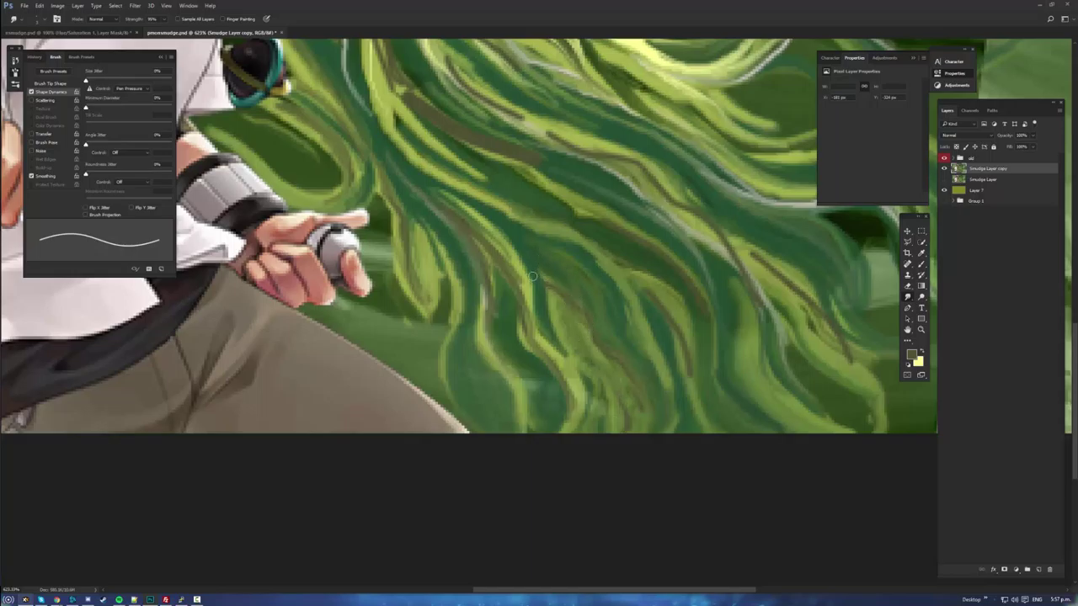
mouse_move(539, 274)
left_mouse_down()
mouse_move(549, 320)
mouse_move(583, 360)
left_mouse_up()
- Smudge the broad olive-brown strand in the middle of the tendrils diagonally into the surrounding greens
key("space")
left_click_drag(932, 231, 851, 360)
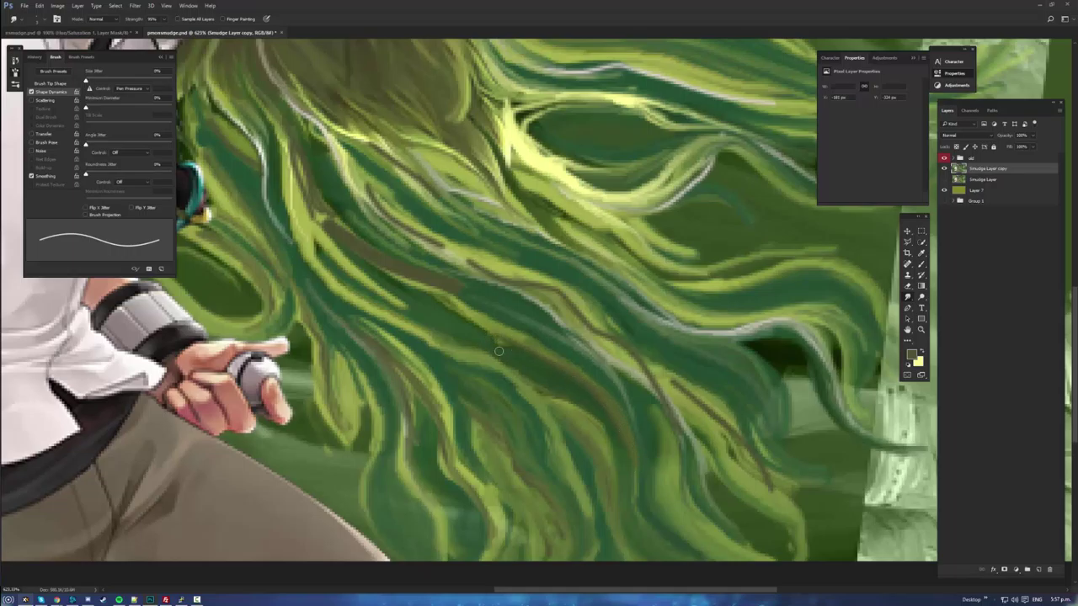
key("h")
left_click_drag(536, 404, 505, 341)
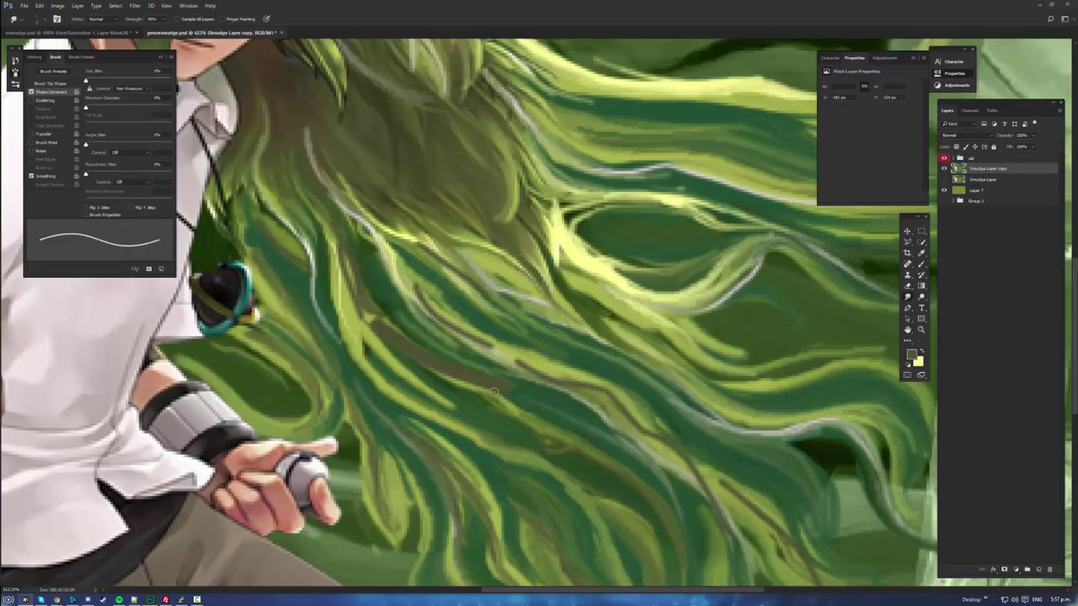
left_click_drag(494, 393, 571, 433)
mouse_move(505, 397)
left_mouse_down()
mouse_move(571, 432)
mouse_move(483, 385)
mouse_move(562, 427)
left_mouse_up()
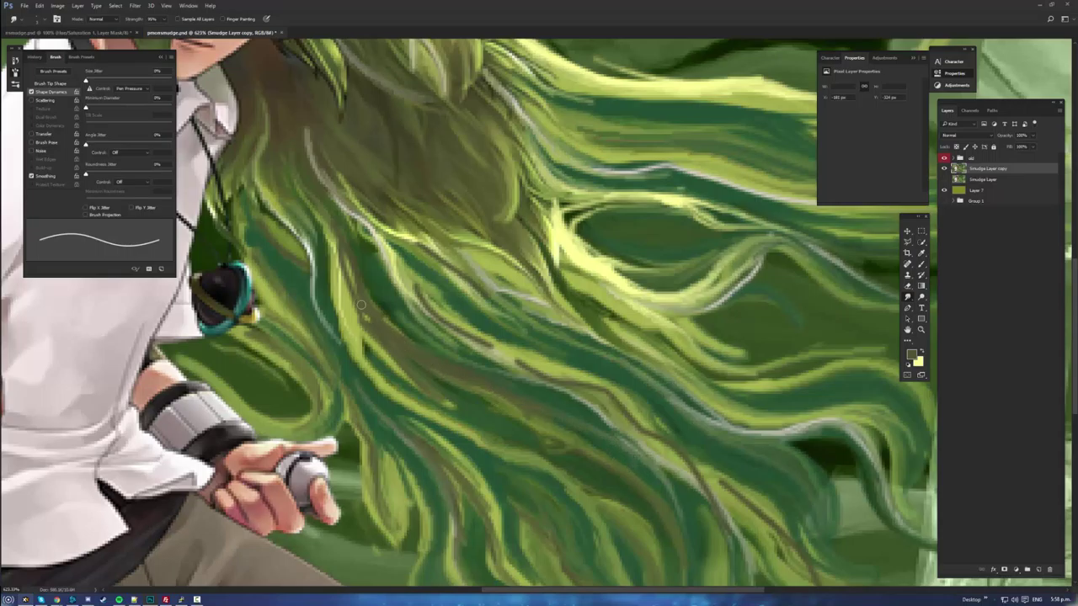
- Smudge the strands where the tendrils leave the hair beside the pendant, drawing them down into the olive-brown strand
key("h")
mouse_move(347, 304)
left_mouse_down()
mouse_move(421, 345)
mouse_move(423, 393)
mouse_move(522, 356)
mouse_move(541, 367)
left_mouse_up()
mouse_move(509, 332)
left_mouse_down()
mouse_move(542, 360)
mouse_move(547, 402)
mouse_move(536, 367)
mouse_move(583, 458)
left_mouse_up()
left_click_drag(523, 346, 550, 428)
left_click_drag(523, 323, 540, 353)
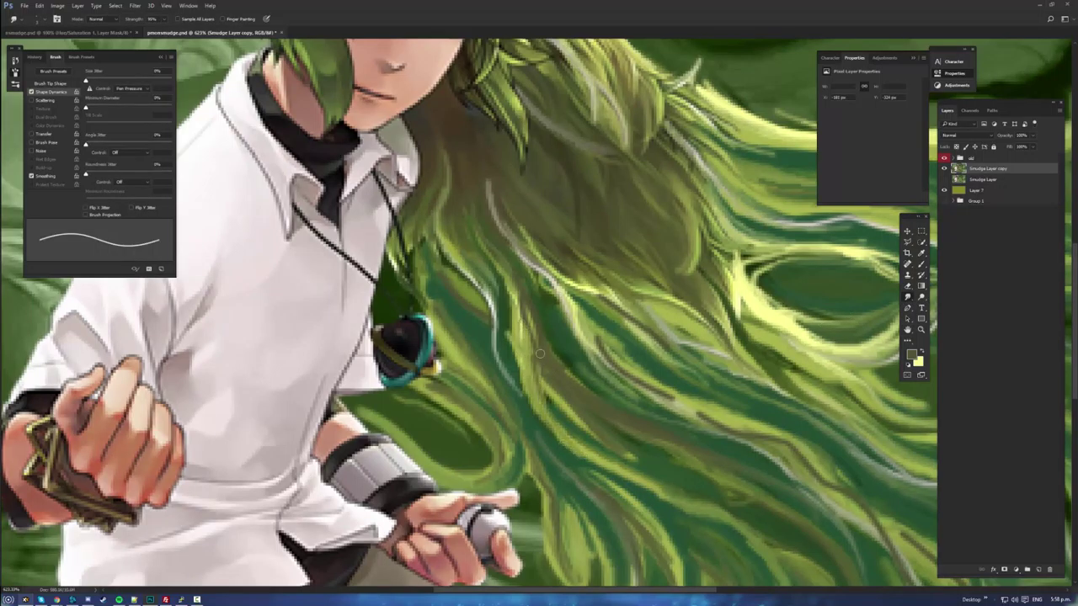
mouse_move(508, 283)
left_mouse_down()
mouse_move(547, 357)
mouse_move(539, 345)
mouse_move(575, 385)
mouse_move(643, 422)
left_mouse_up()
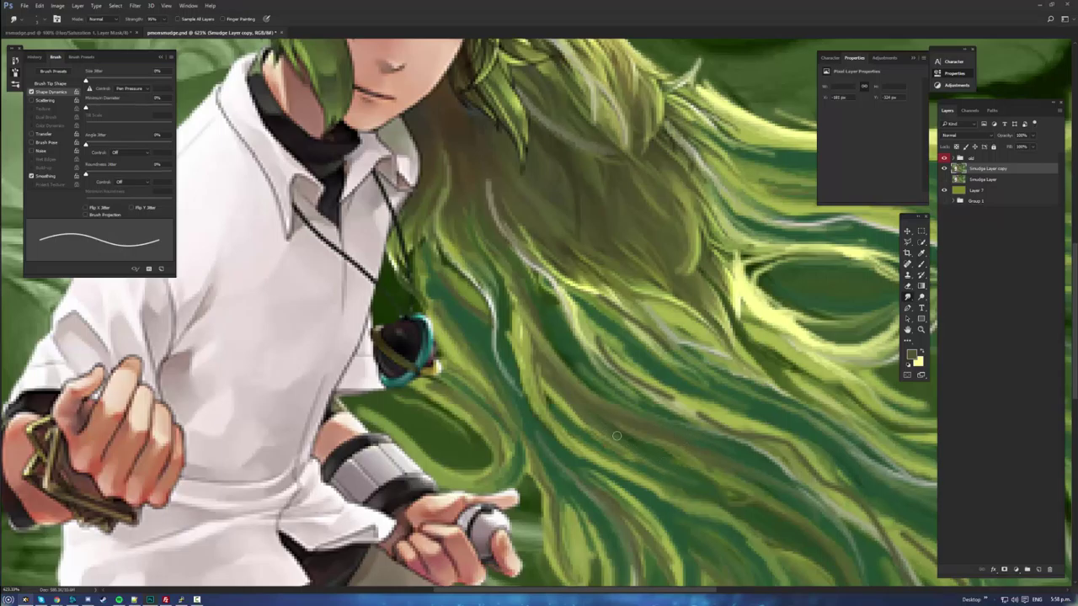
- Smudge the long thin olive-brown strands along the diagonal tendrils farthest from the hand
key("space")
mouse_move(679, 446)
left_mouse_down()
mouse_move(546, 390)
mouse_move(371, 259)
left_mouse_up()
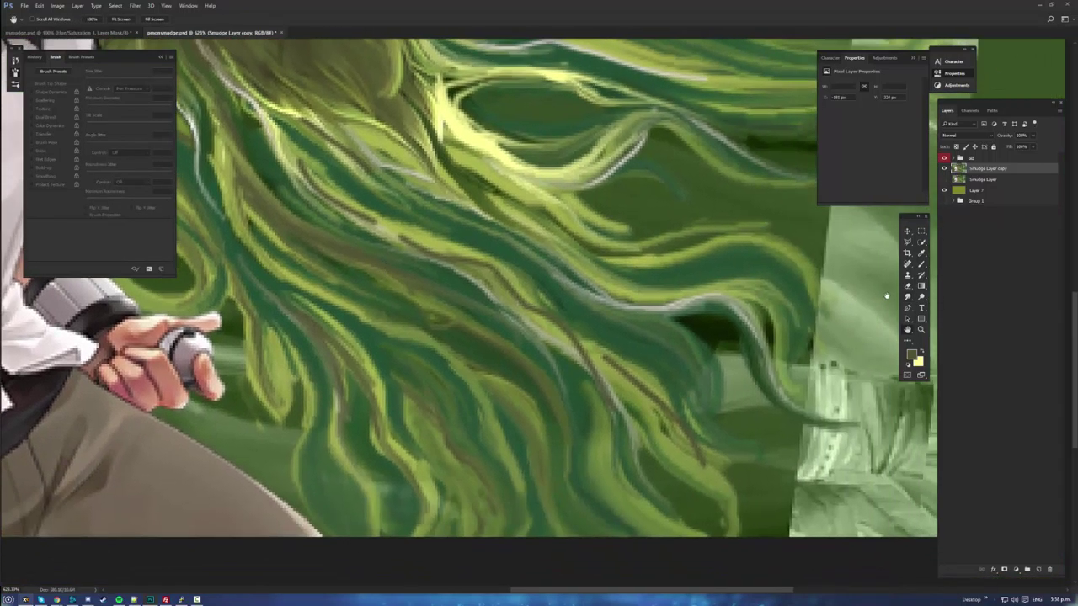
mouse_move(658, 410)
left_mouse_down()
mouse_move(699, 450)
mouse_move(677, 433)
left_mouse_up()
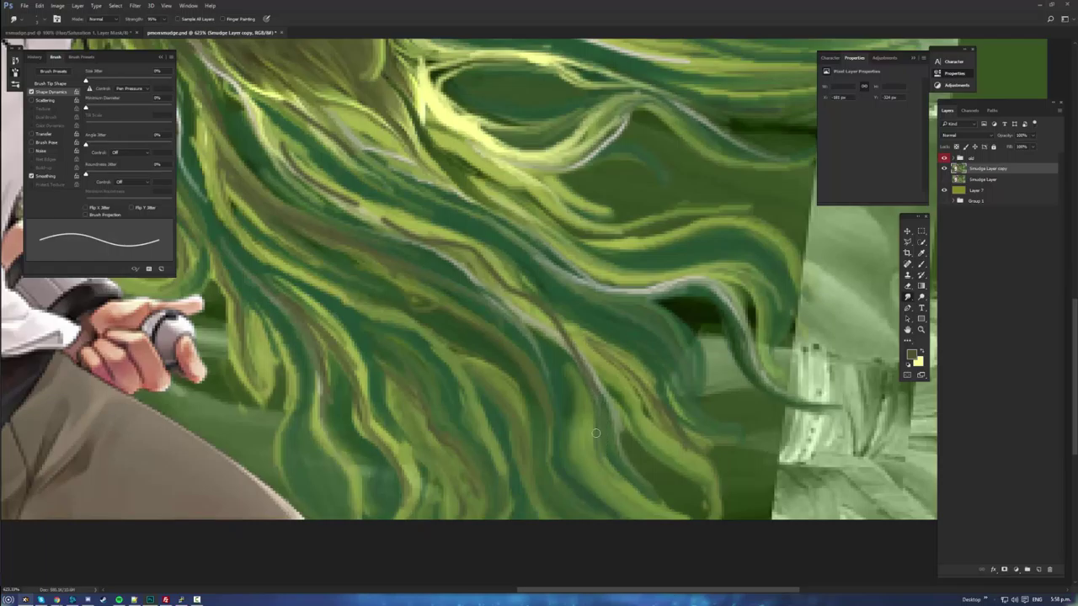
scroll(603, 455, "up", 2)
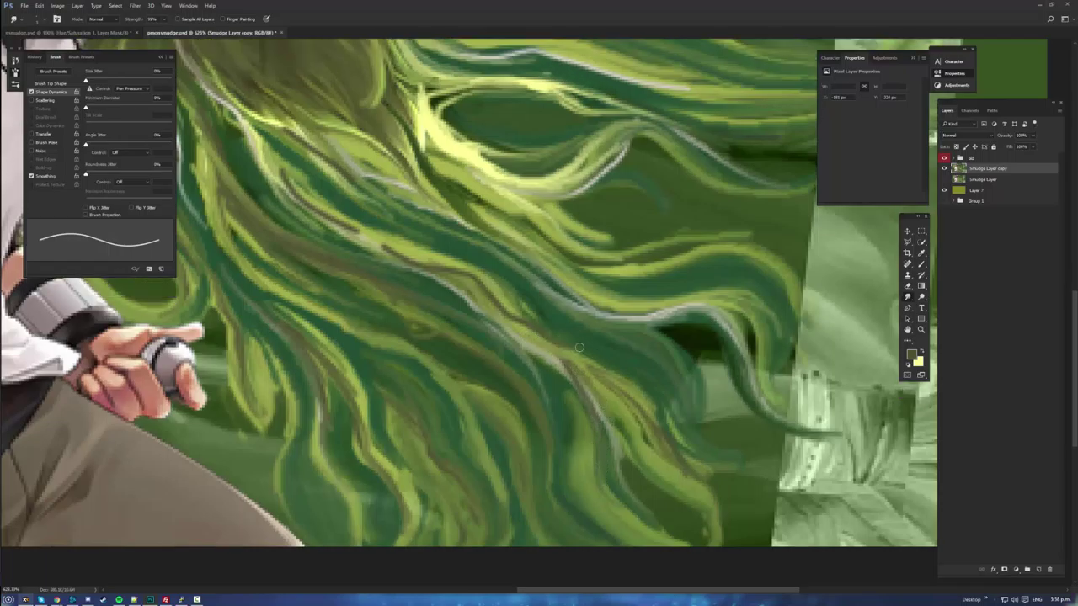
key("space")
left_click_drag(506, 341, 602, 400)
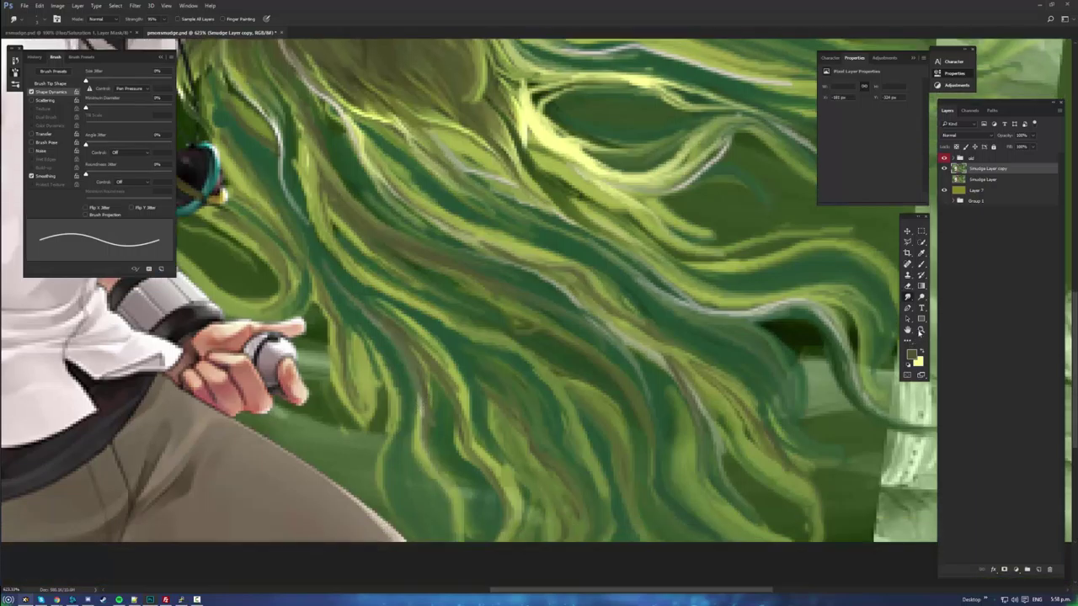
- Create a new layer above the top group and select everything outside a rectangle framing the hair, tendrils and open hand
double_click(920, 331)
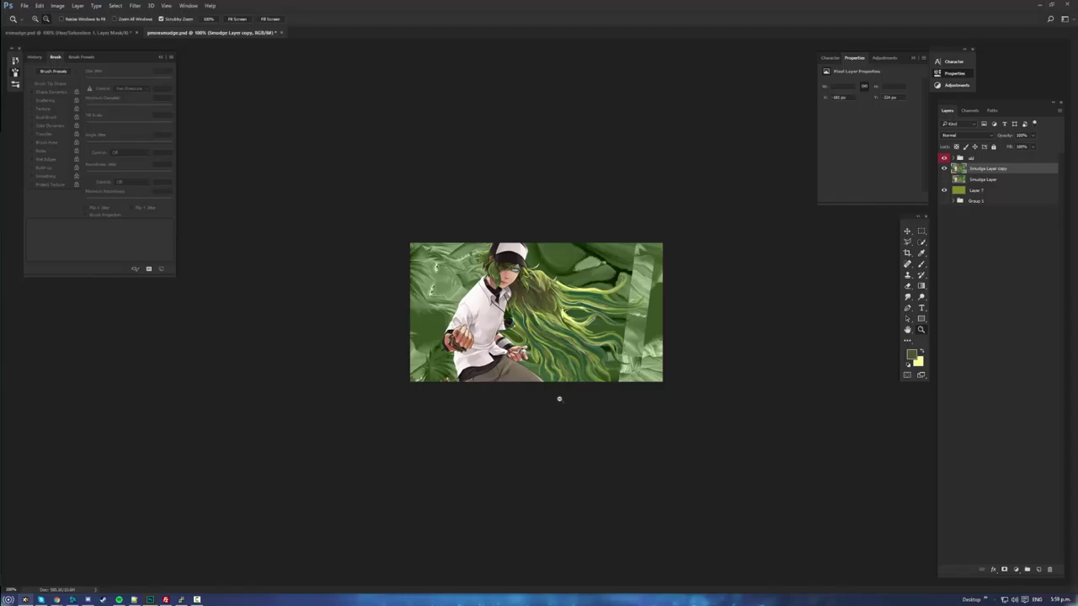
left_click(1013, 159)
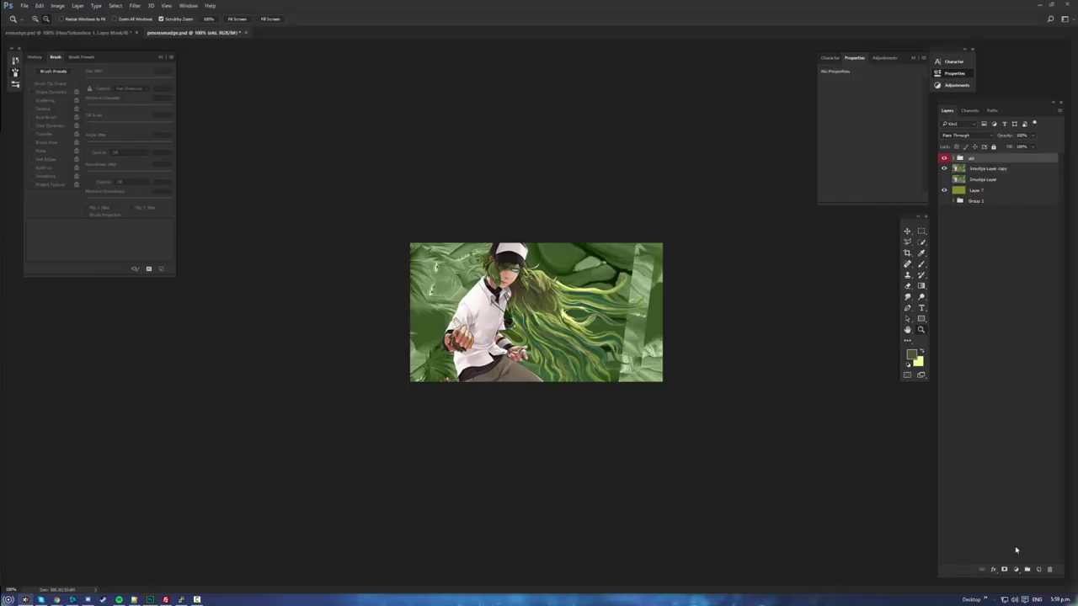
left_click(1038, 570)
key("m")
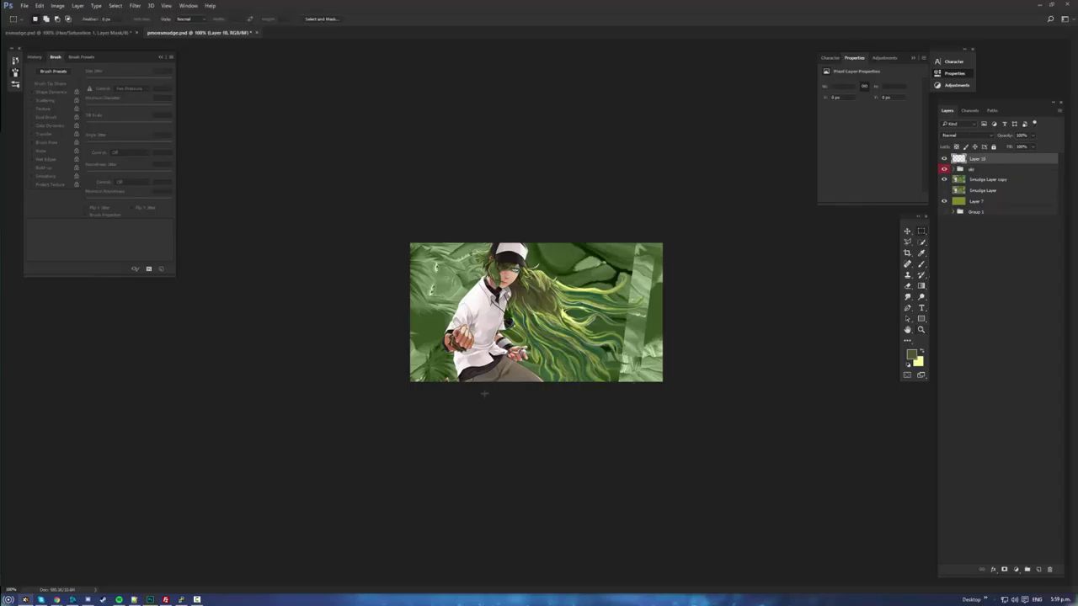
left_click_drag(484, 383, 624, 265)
key("ctrl+shift+i")
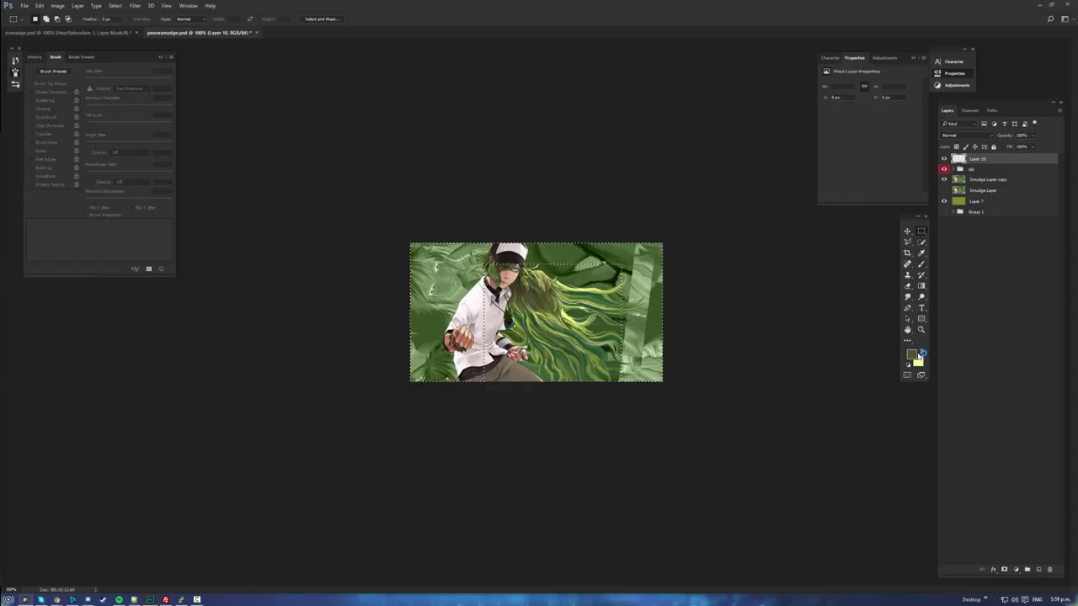
- Fill the selected outer area with dark grey 202020 as a crop frame and deselect
left_click(911, 354)
type("202020")
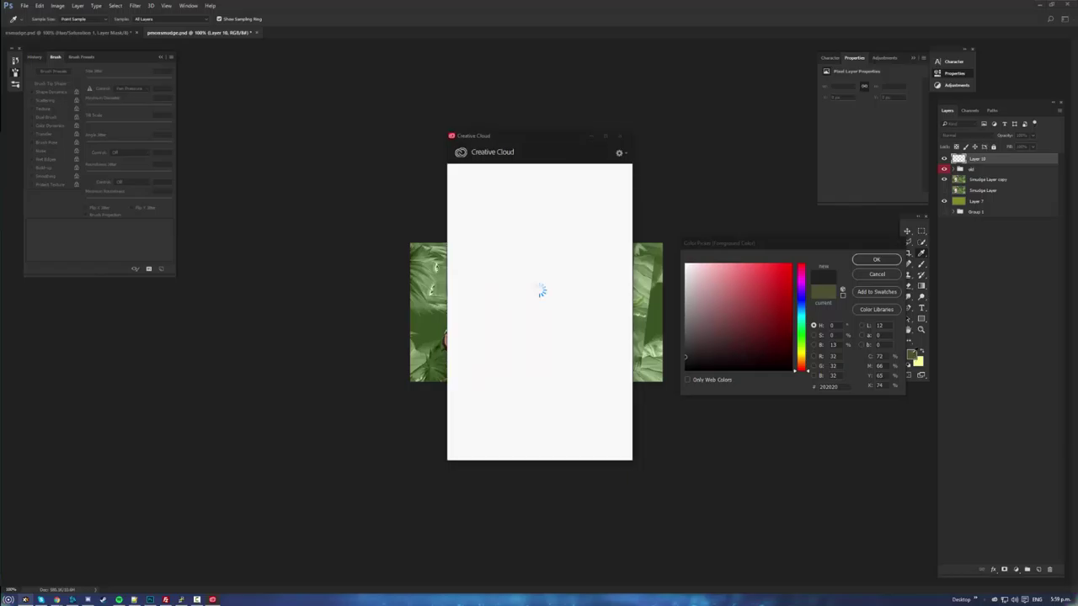
left_click(623, 135)
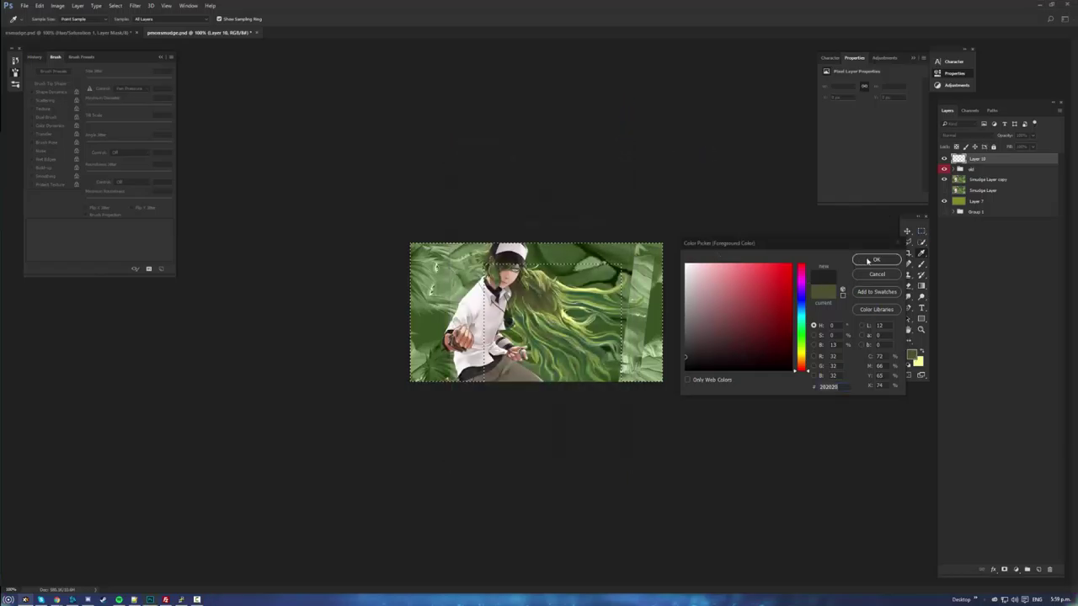
key("Return")
key("alt+BackSpace")
key("ctrl+d")
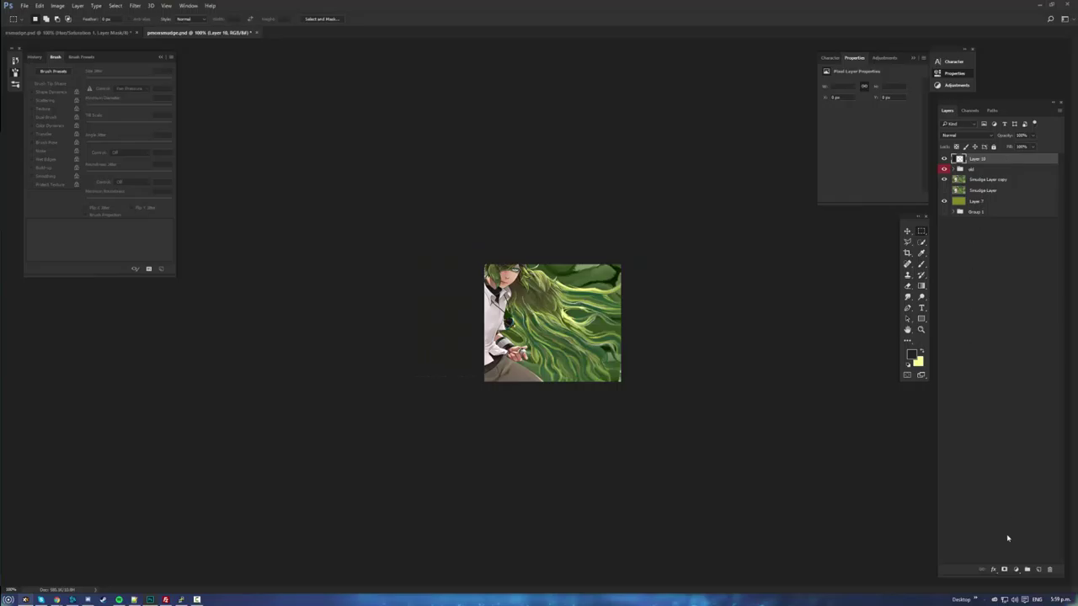
- Add a Hue/Saturation adjustment layer and shift the hue of the Greens range towards blue
left_click(1015, 573)
left_click(1031, 474)
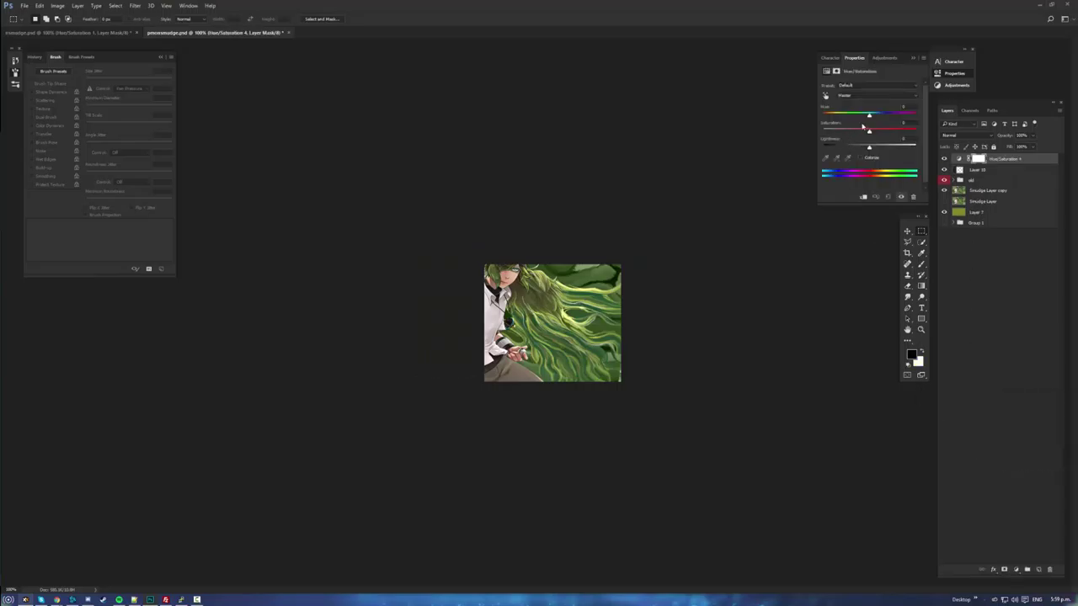
mouse_move(870, 120)
left_mouse_down()
mouse_move(861, 117)
mouse_move(870, 123)
left_mouse_up()
left_click(869, 95)
left_click(877, 116)
left_click(869, 95)
left_click(879, 123)
- Add a Brightness/Contrast adjustment layer with brightness 44 and contrast 25
left_click(1017, 570)
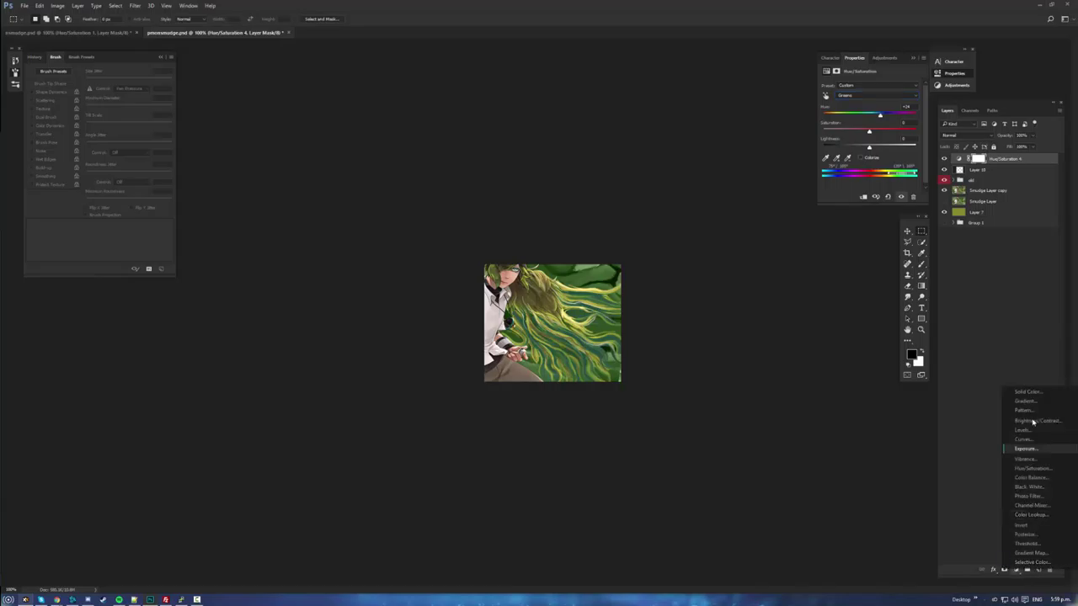
left_click(1029, 423)
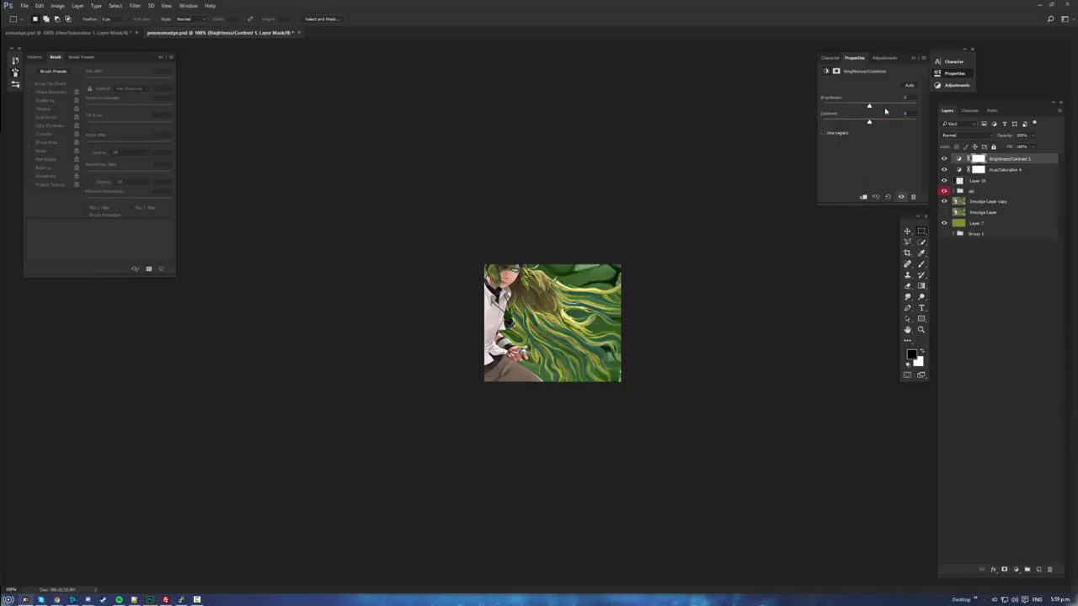
left_click_drag(885, 109, 884, 109)
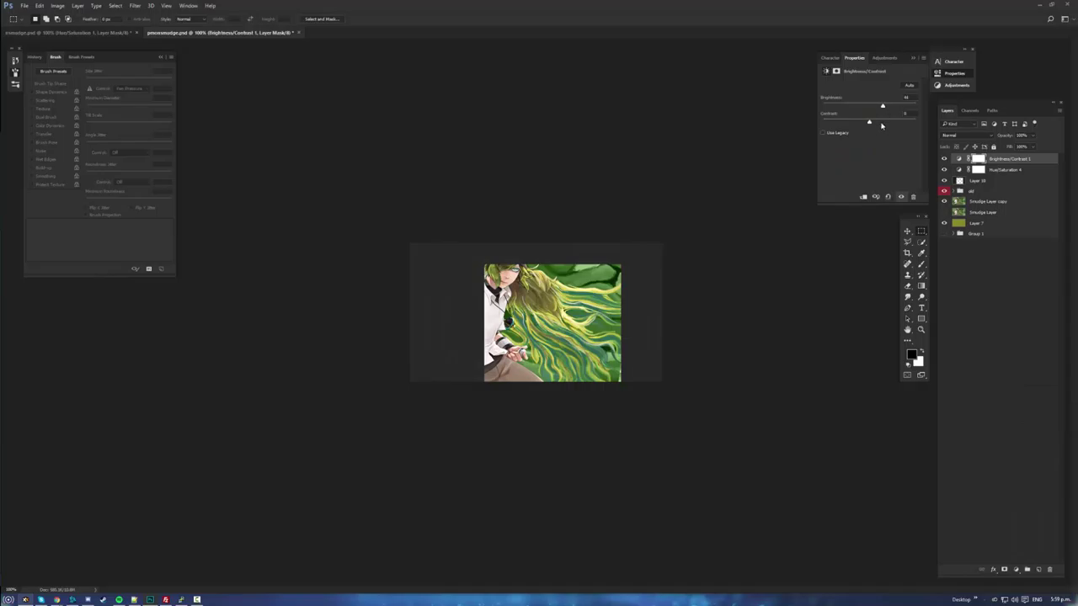
left_click(912, 355)
left_click(801, 301)
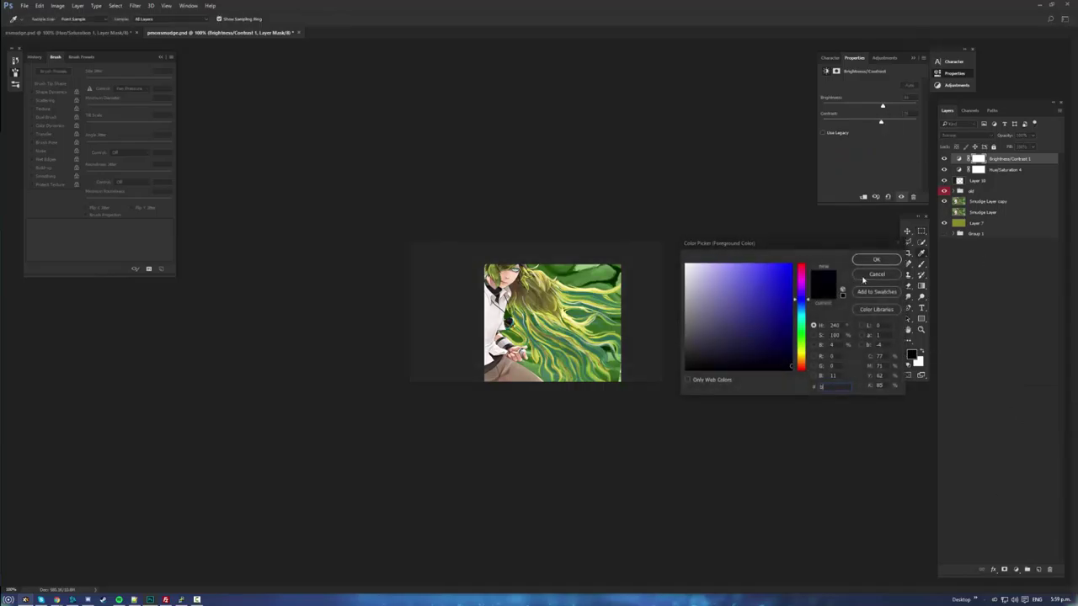
left_click(865, 279)
- Invert the Brightness/Contrast mask to black and reveal the effect over the central tendrils with a soft white brush at 50% opacity
key("ctrl+i")
key("x")
key("b")
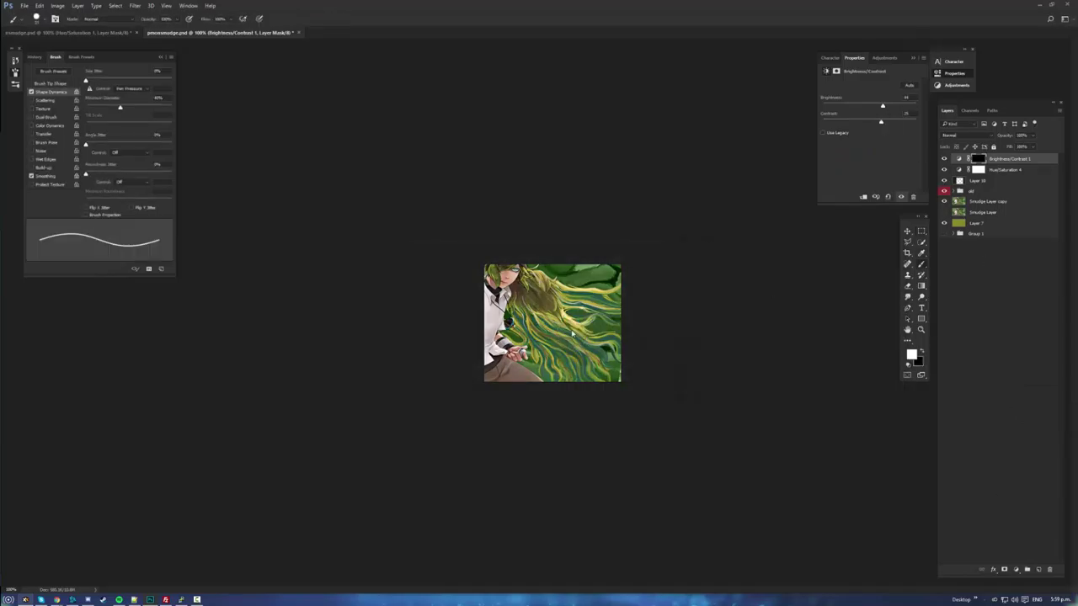
left_click_drag(583, 376, 575, 347)
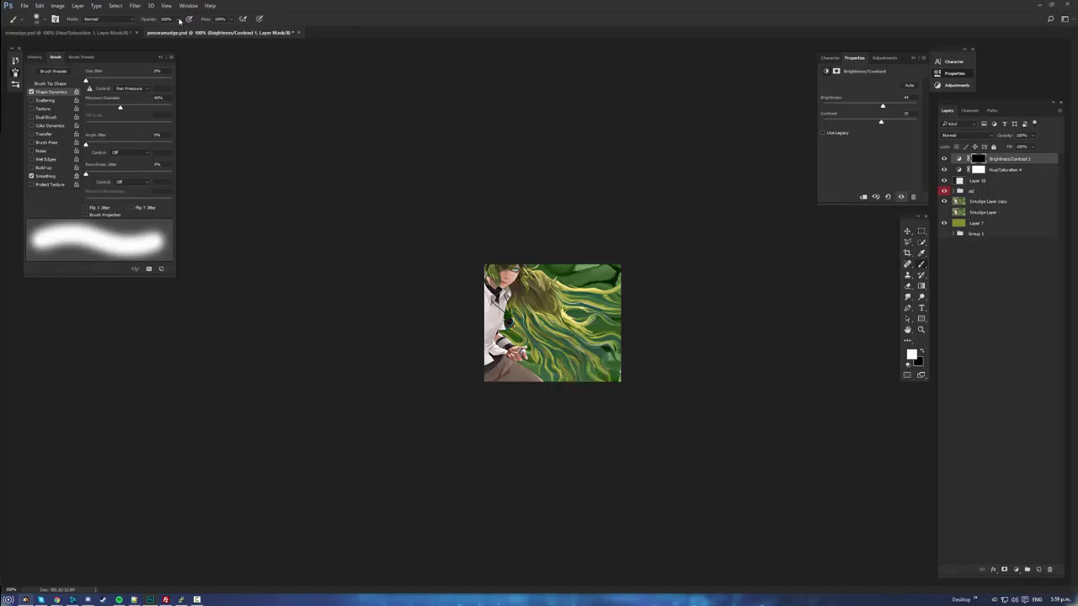
left_click(177, 19)
left_click_drag(177, 29, 157, 29)
mouse_move(555, 357)
left_mouse_down()
mouse_move(583, 334)
mouse_move(607, 341)
mouse_move(573, 317)
mouse_move(601, 299)
mouse_move(540, 280)
mouse_move(564, 312)
left_mouse_up()
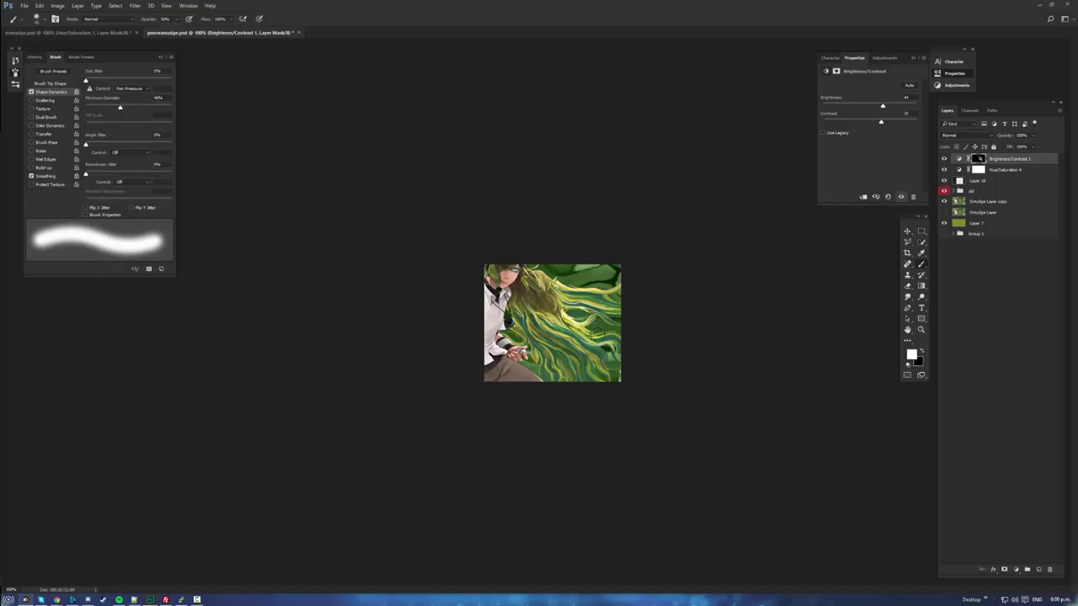
- Add a new layer in Multiply mode with reduced opacity and set the foreground colour to black
left_click(1040, 571)
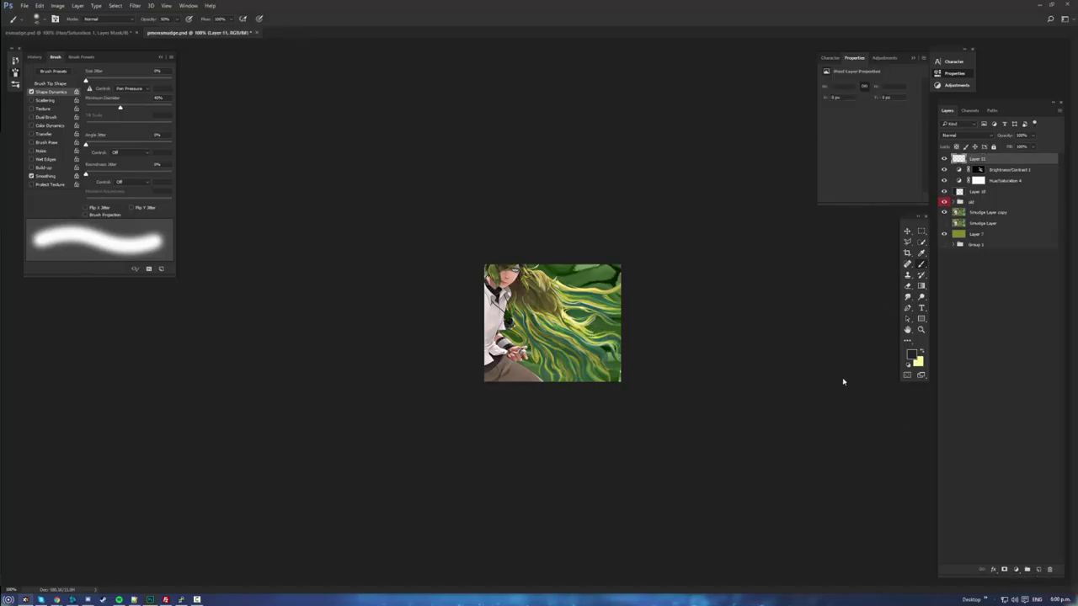
left_click(912, 355)
left_click(877, 261)
left_click(967, 135)
left_click(965, 165)
left_click(1033, 135)
left_click(1006, 145)
- Paint soft black shading over the lower tendrils, and over the figure's trousers and shirt with a much larger brush
left_click_drag(577, 367, 608, 352)
key("bracketright")
key("bracketright")
key("bracketright")
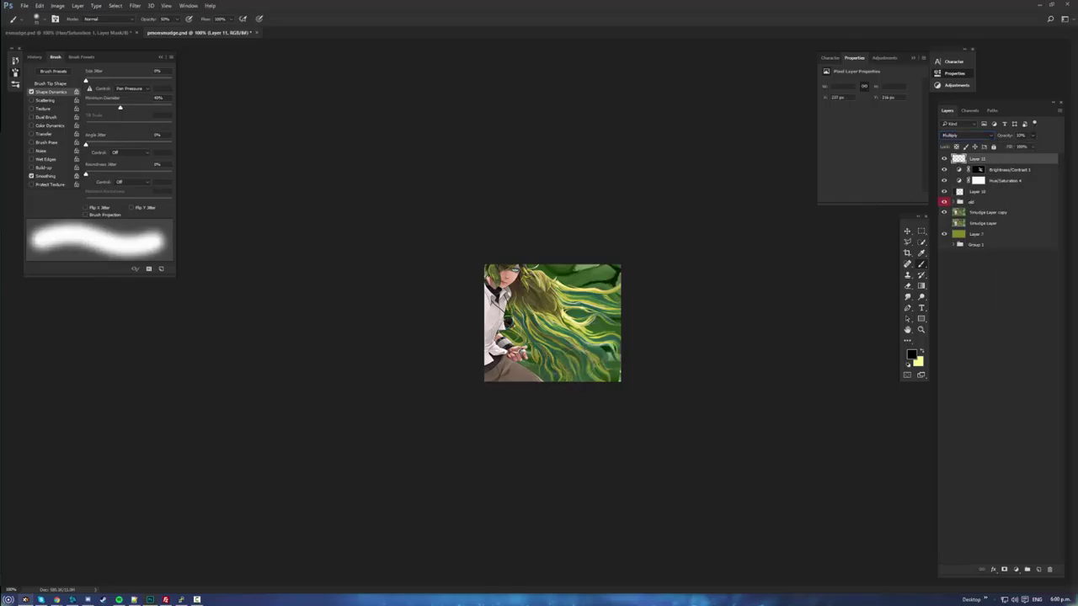
key("bracketright")
key("bracketright")
key("bracketright")
key("bracketright")
left_click_drag(508, 376, 537, 411)
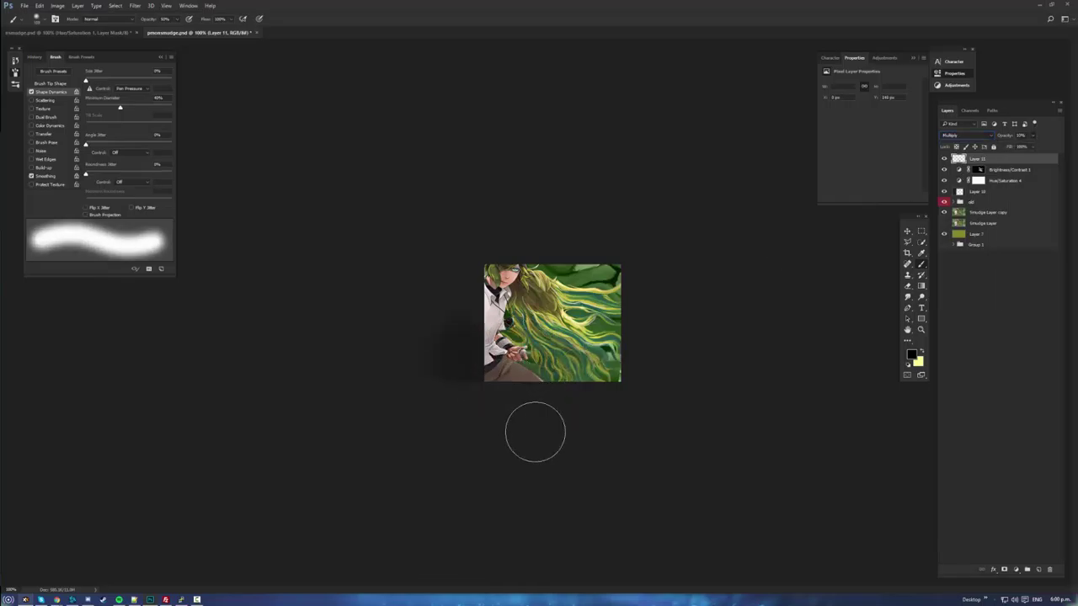
left_click_drag(490, 335, 473, 358)
- Move the dark frame layer above the shading layer and paint more soft black shading over the figure and around the head
left_click_drag(987, 197, 977, 157)
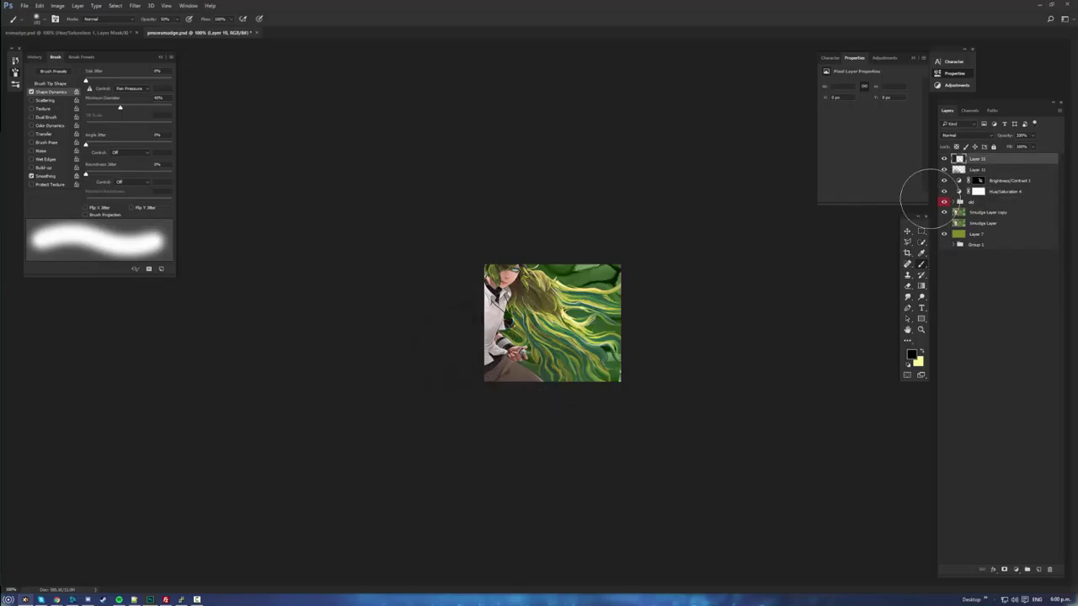
left_click(979, 170)
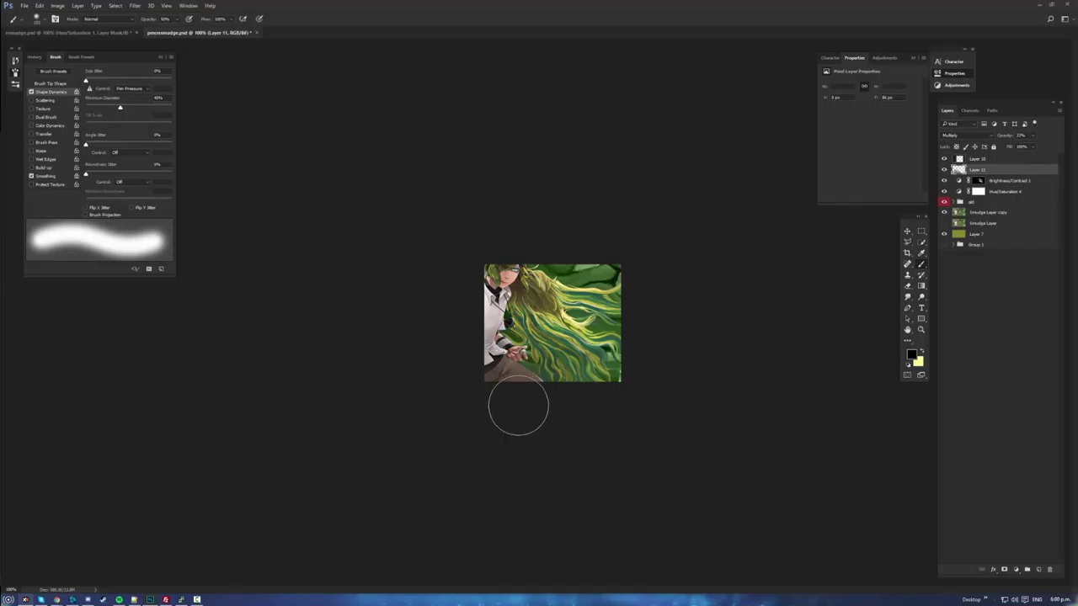
mouse_move(546, 343)
left_mouse_down("alt")
mouse_move(493, 347)
mouse_move(509, 355)
left_mouse_up("alt")
left_click_drag(504, 292, 538, 292, "alt")
left_click_drag(510, 295, 475, 264)
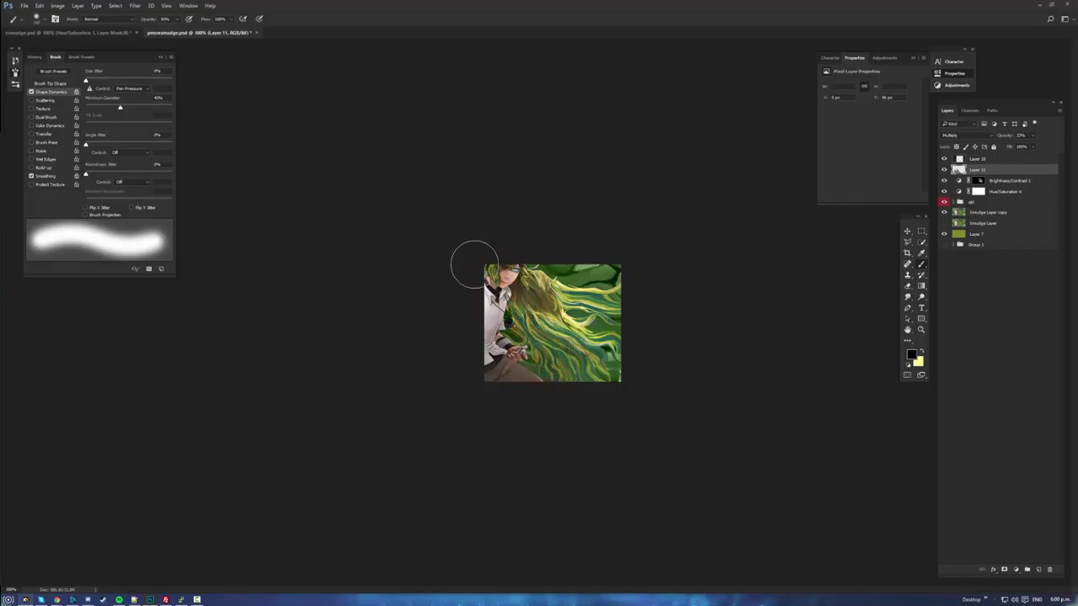
- Adjust the soft brush's size and touch up the black shading around the head and hair
left_click_drag(571, 358, 560, 359, "alt")
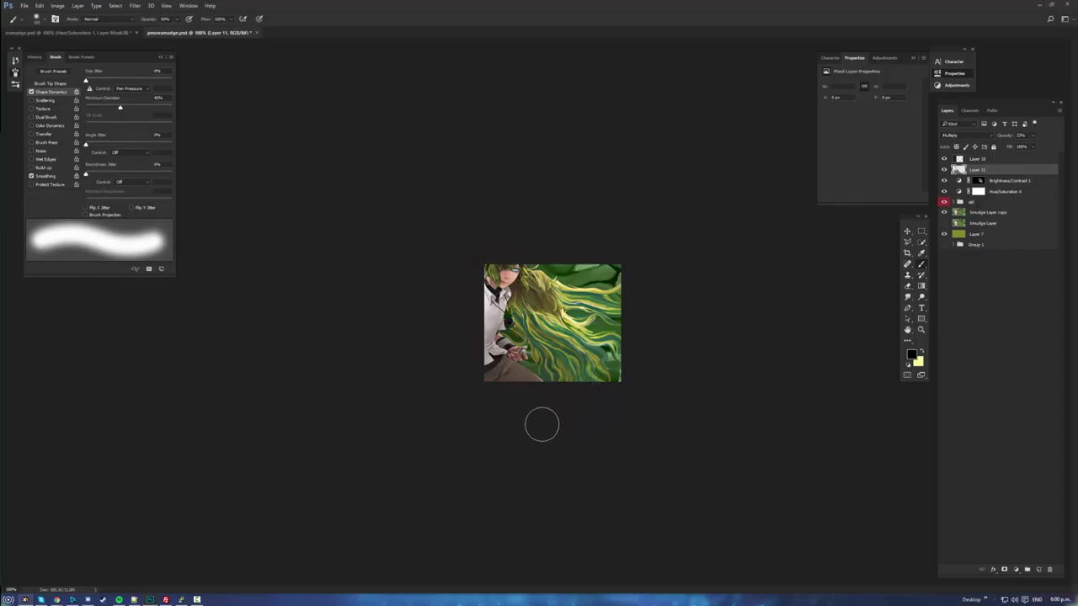
left_click_drag(547, 294, 558, 293, "alt")
- Stamp the visible layers into a new layer above the shading layer and apply Smart Sharpen to it
left_click(965, 159)
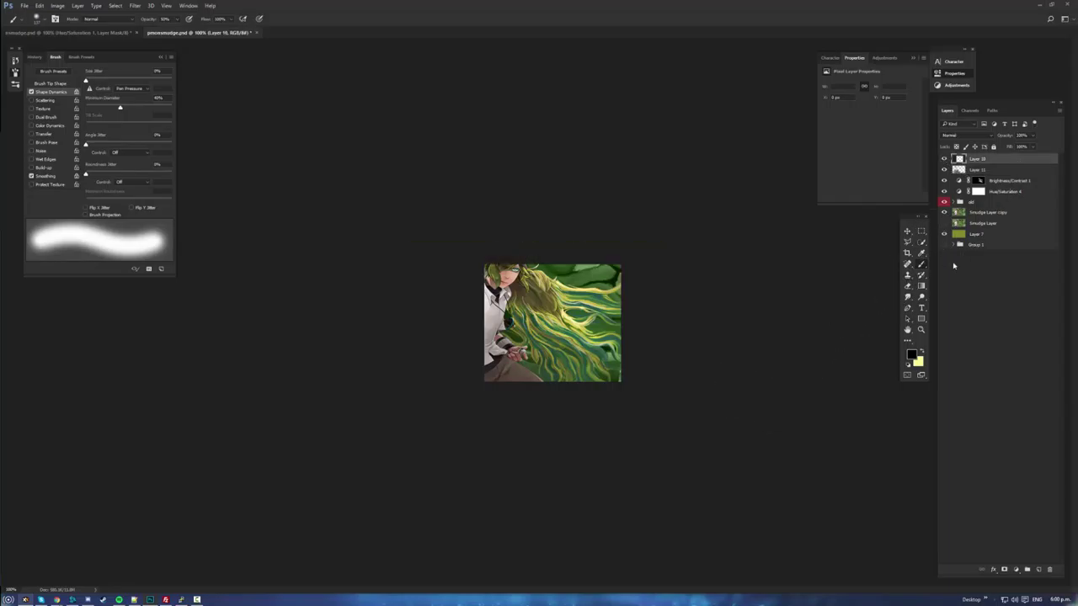
left_click(977, 169)
key("ctrl+alt+shift+e")
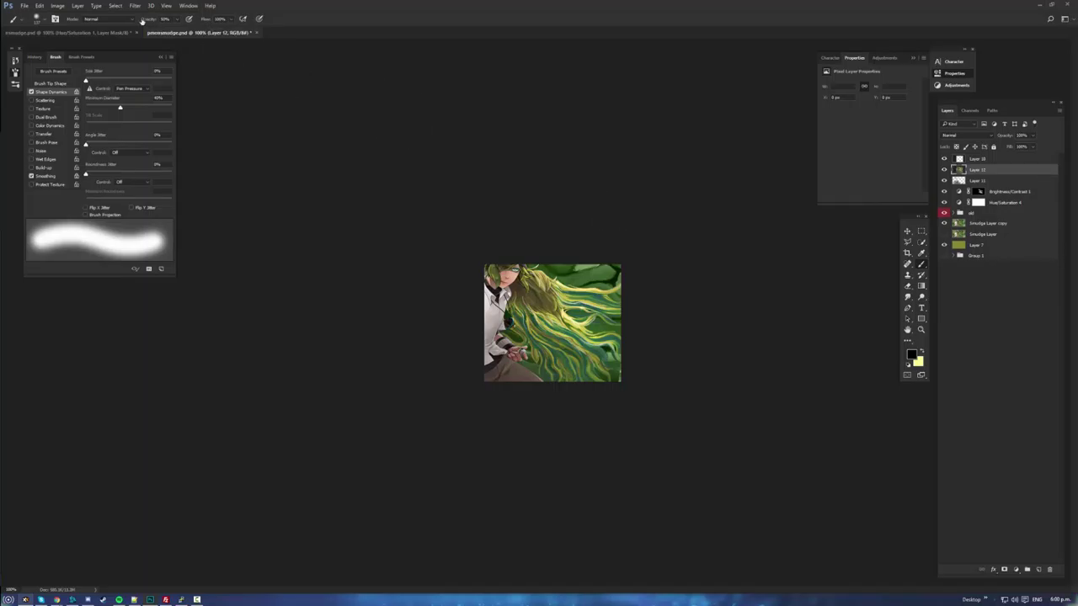
left_click(135, 5)
left_click(128, 156)
left_click(135, 5)
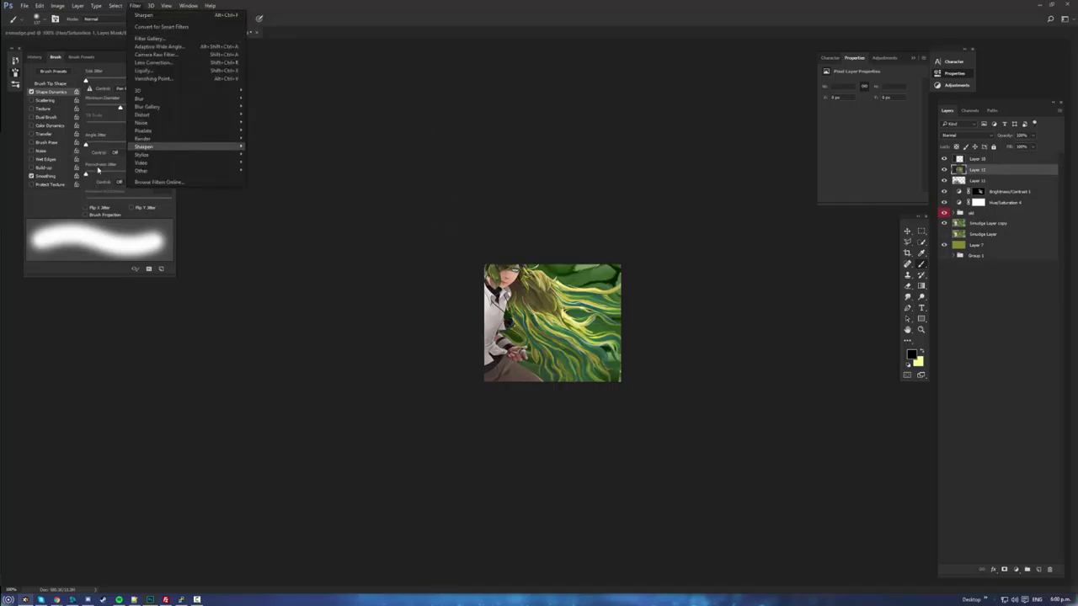
key("Return")
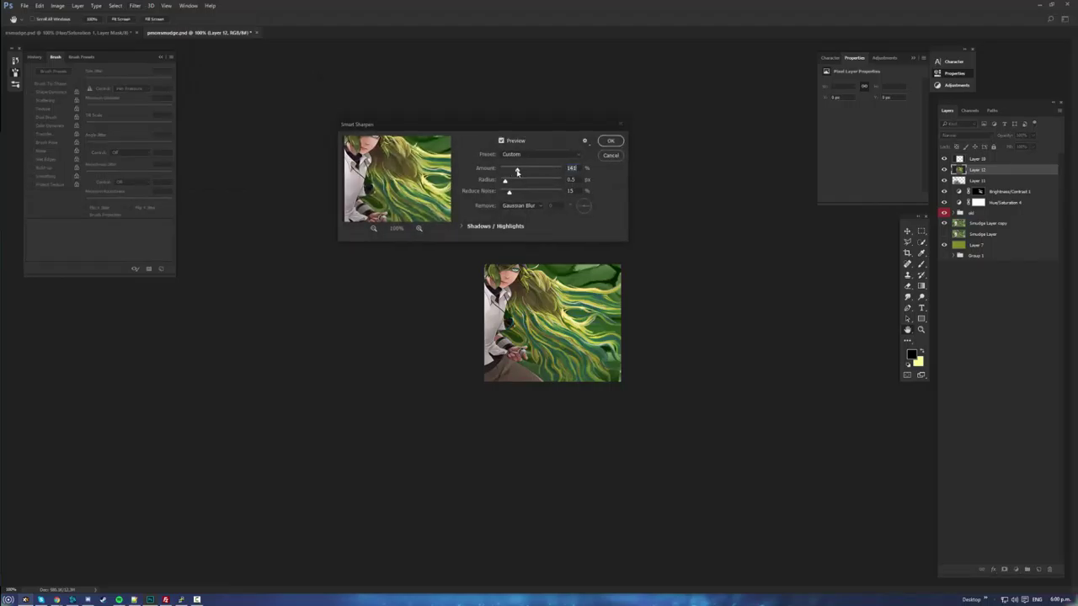
left_click_drag(516, 173, 514, 173)
left_click(515, 192)
key("Return")
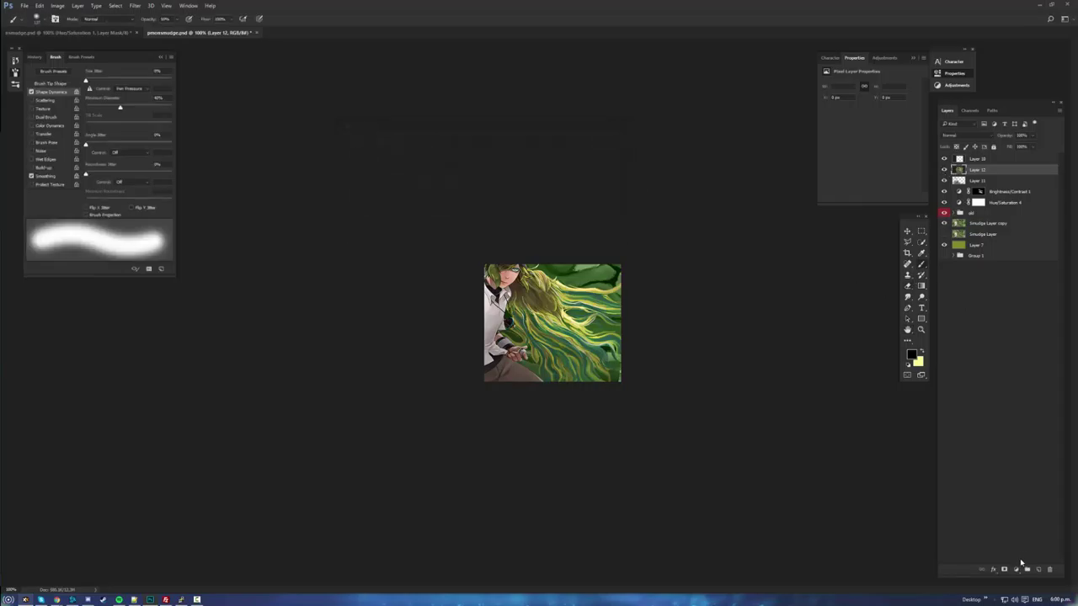
- Try masking the sharpening with a soft black brush over the hair, and discard the sharpened layer
left_click(1004, 570)
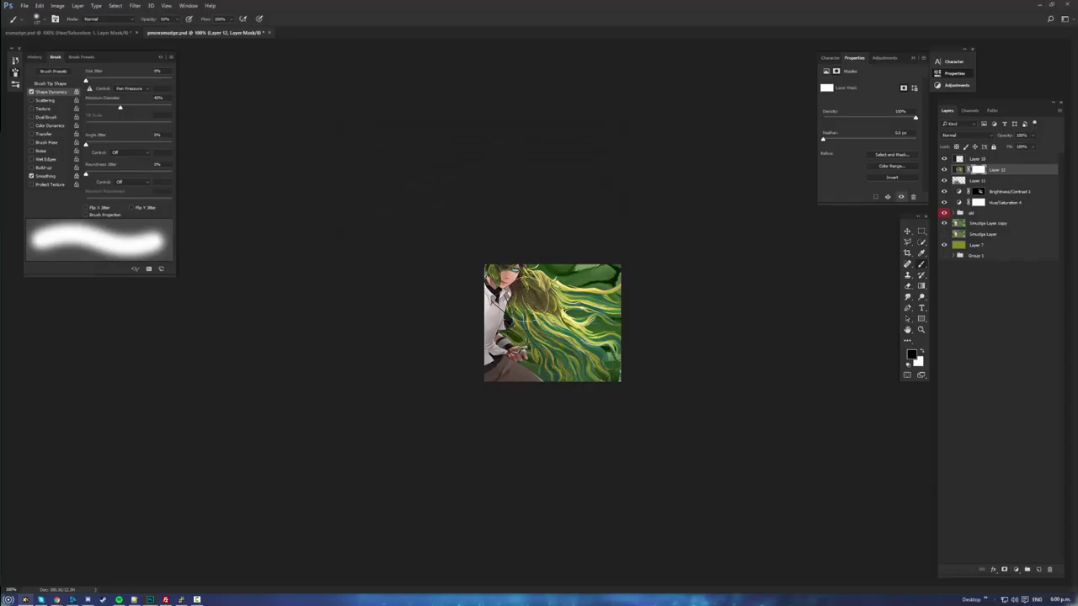
left_click_drag(540, 306, 549, 302)
key("ctrl+e")
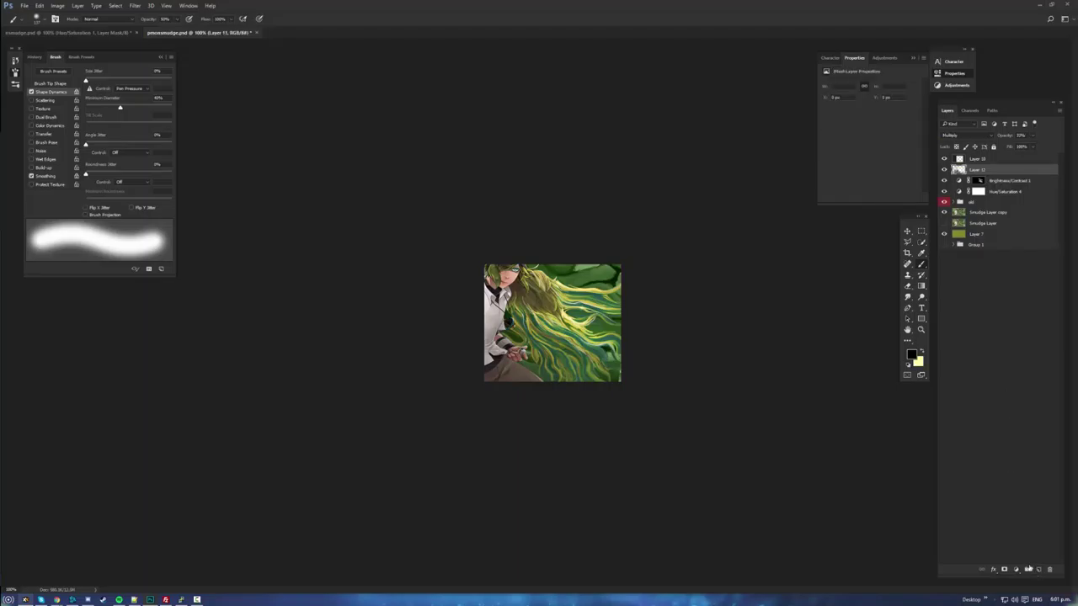
- Add a new layer and prepare a very thin brush at 100% opacity with a pale yellow sampled from the hair
left_click(1039, 570)
key("z")
mouse_move(601, 344)
left_mouse_down()
mouse_move(619, 328)
mouse_move(784, 367)
mouse_move(893, 370)
mouse_move(683, 354)
mouse_move(644, 339)
left_mouse_up()
key("b")
right_click(638, 336)
left_click(131, 25)
left_click(174, 19)
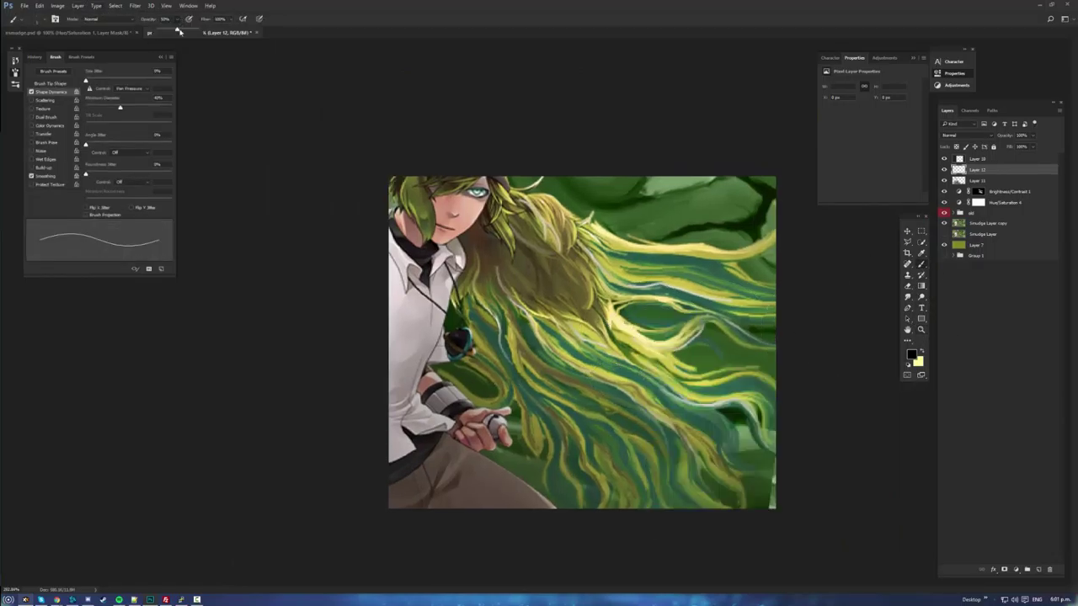
left_click(453, 325)
left_click(615, 320, "alt")
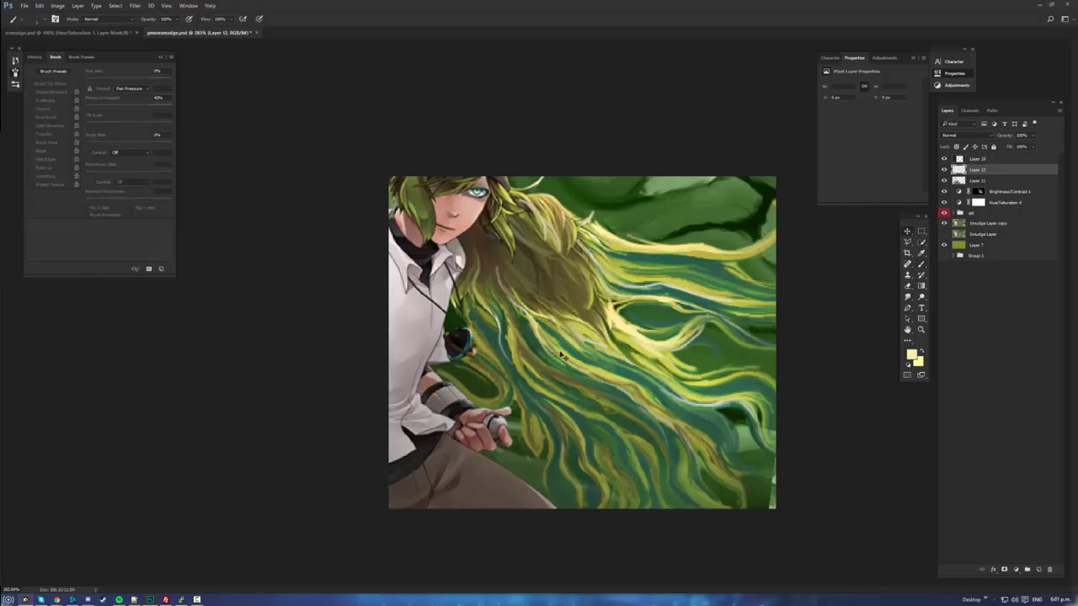
right_click(626, 347)
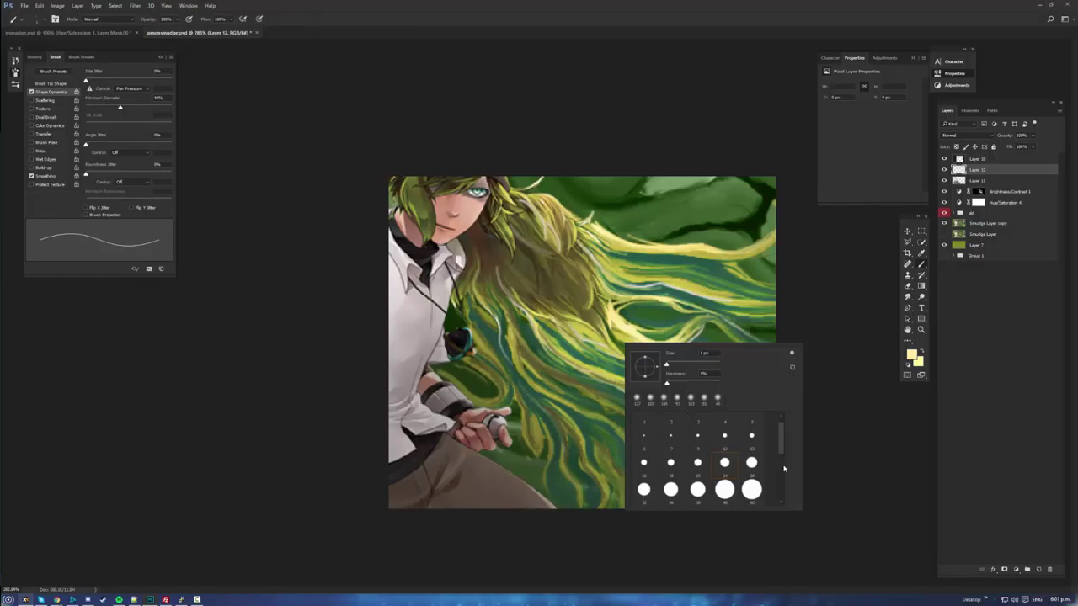
key("Escape")
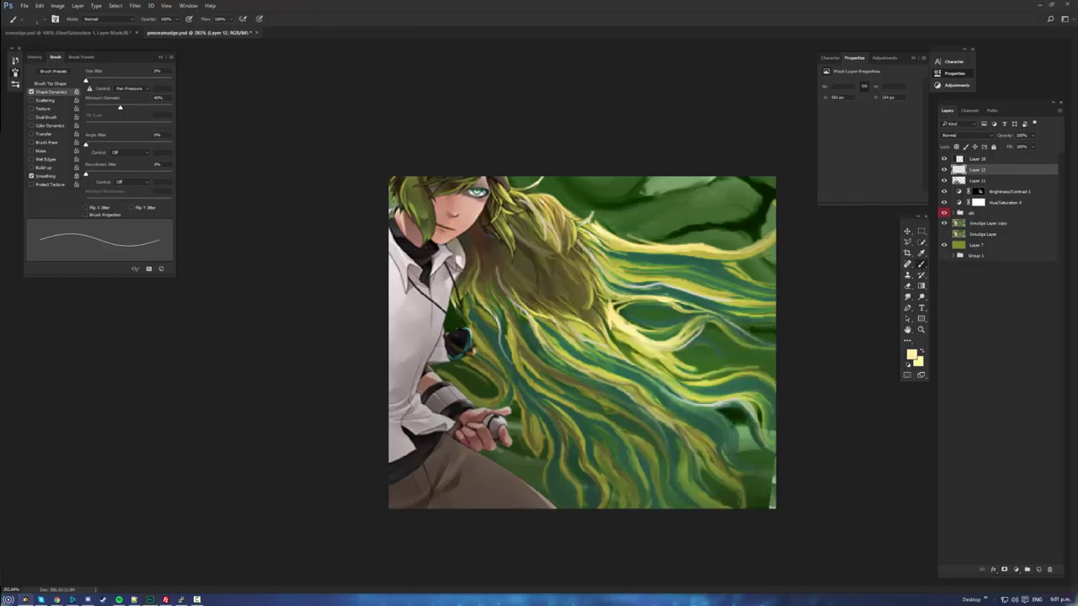
- Draw a curved pen path down the central tendrils and stroke it with the thin pale yellow brush
key("p")
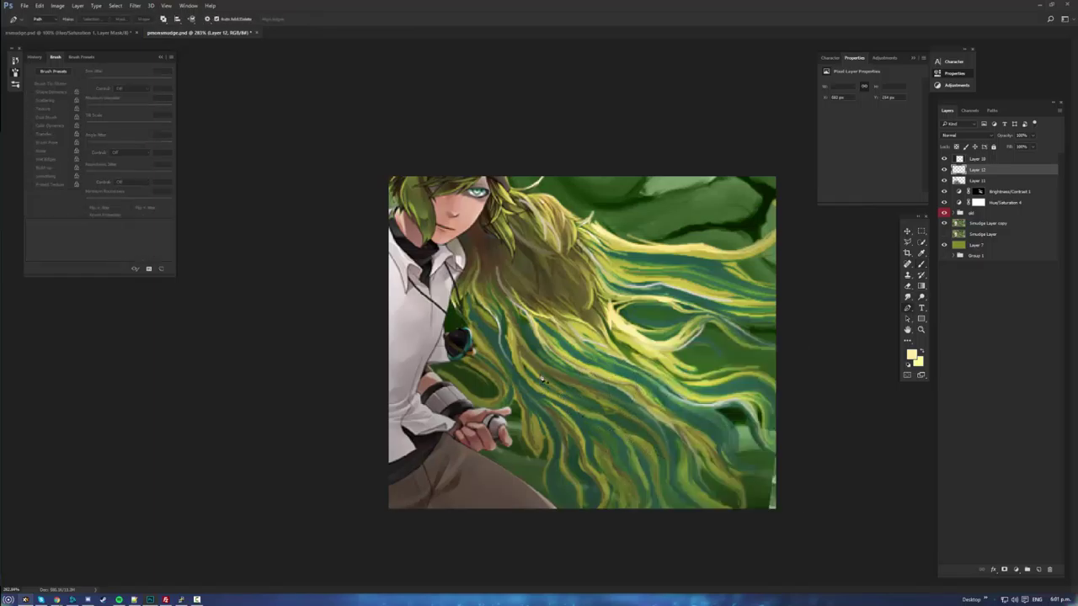
left_click(532, 320)
left_click_drag(573, 370, 631, 402)
right_click(654, 414)
left_click(691, 295)
key("Return")
- Draw a wavy path along the upper tendrils past the canvas edge and stroke it with the brush
left_click(610, 254)
left_click_drag(666, 268, 701, 265)
left_click_drag(801, 293, 820, 287)
right_click(755, 295)
left_click(785, 350)
key("Return")
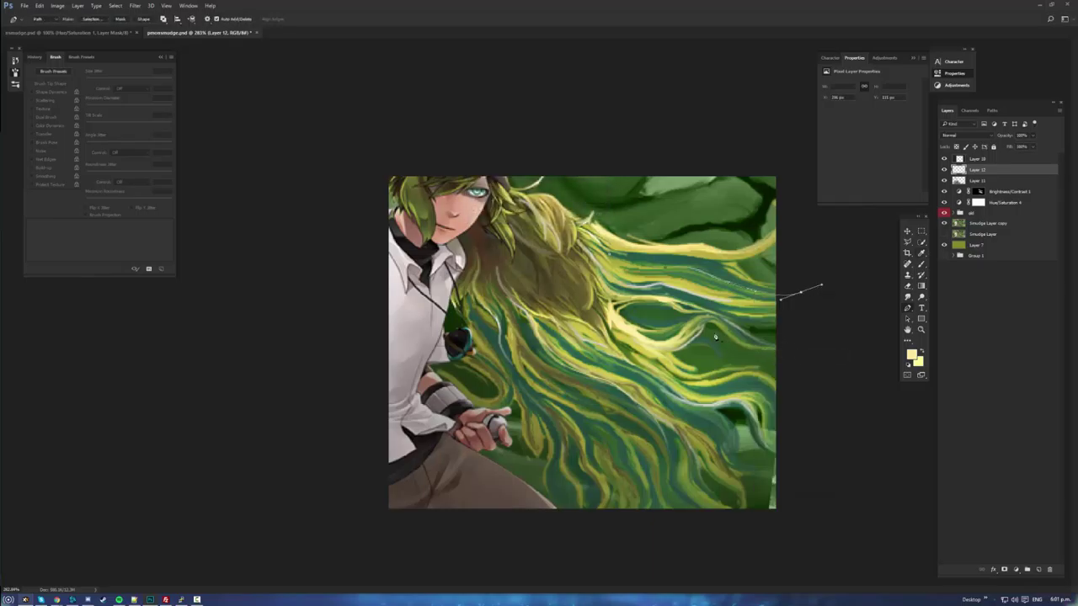
key("Return")
- Add another thin pale strand beside the previous one in the upper tendrils by stroking a short path
left_click(622, 256)
left_click(723, 267)
right_click(763, 291)
left_click(792, 363)
right_click(748, 264)
left_click(800, 342)
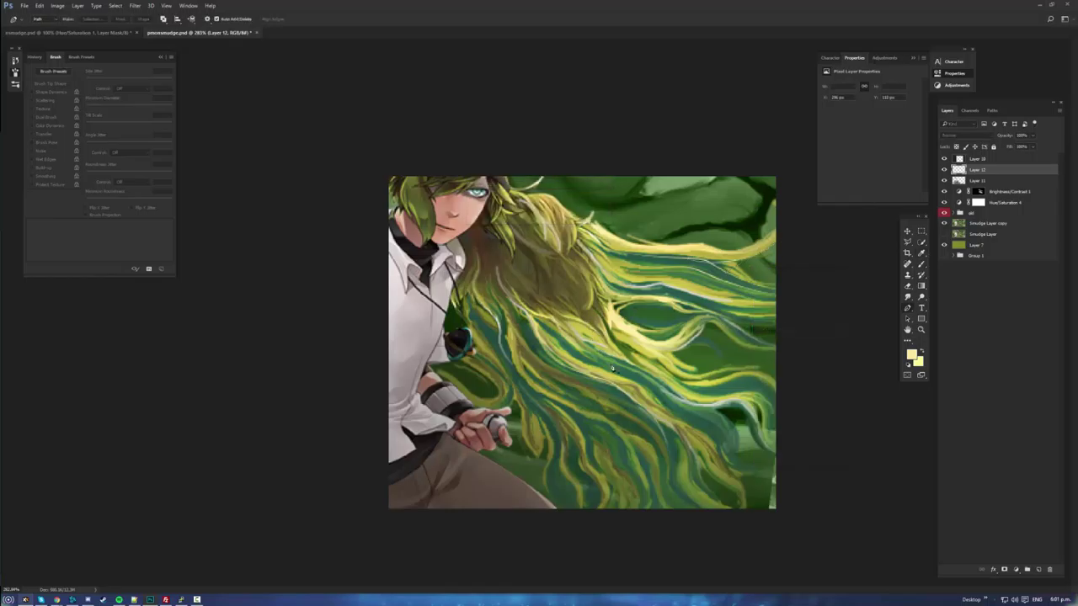
- Draw a curved path across the dark green gap between the middle tendrils and stroke it as a thin strand
left_click(624, 315)
left_click_drag(683, 319, 723, 307)
right_click(698, 332)
left_click(726, 390)
- Draw a long path from the central tendrils down past the lower canvas edge and stroke it with Simulate Pressure
left_click(593, 364)
left_click_drag(702, 433, 762, 479)
left_click_drag(815, 459, 825, 450)
right_click(770, 470)
left_click(809, 353)
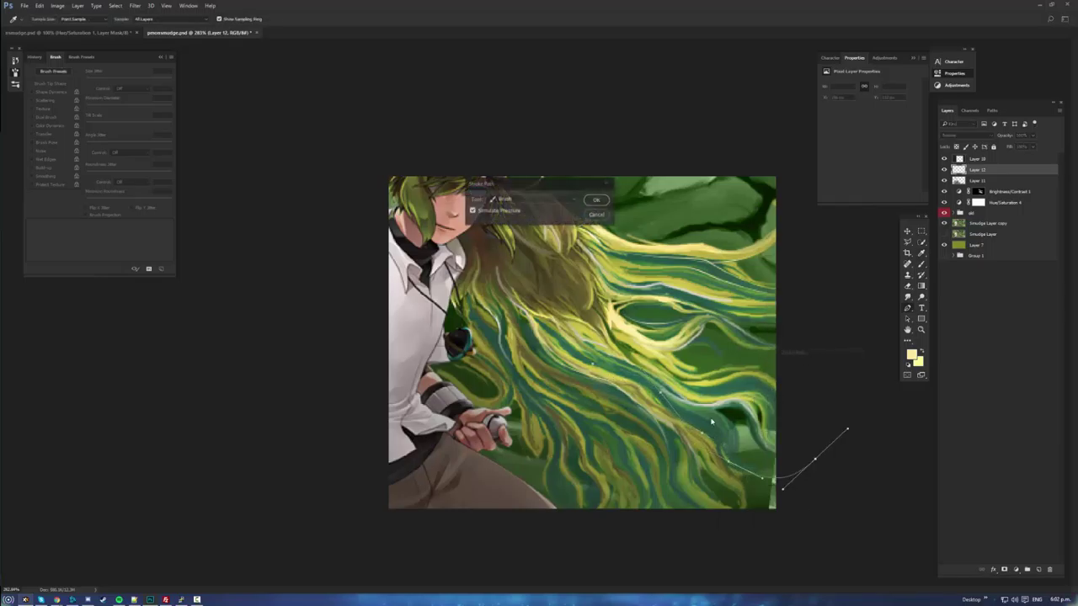
key("Return")
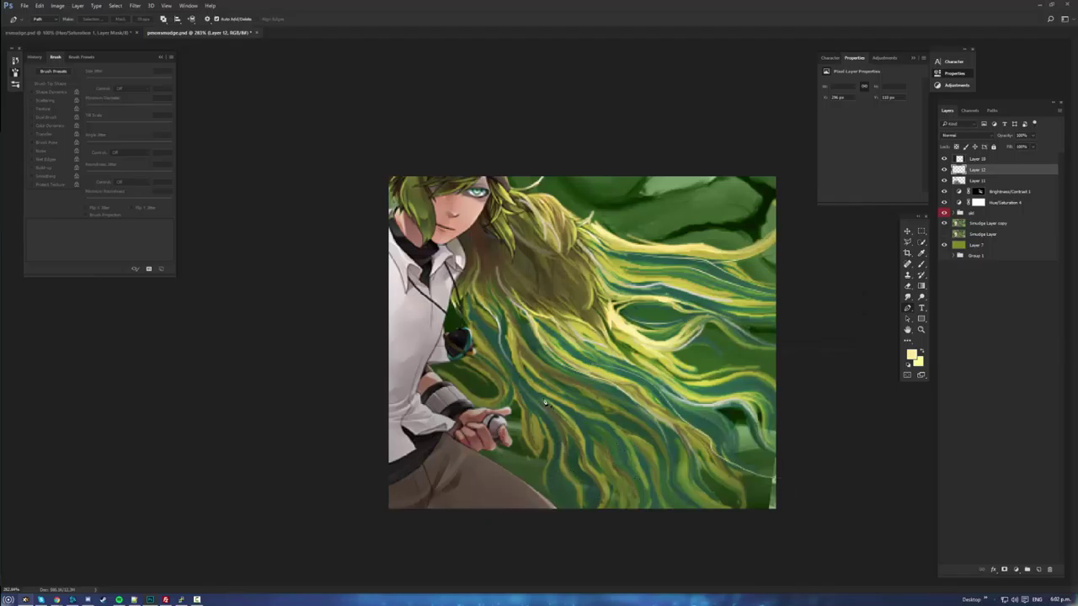
left_click(546, 402)
left_click_drag(587, 460, 586, 497)
key("Escape")
- Move the strand layer below the Multiply shading layer and stroke a new curved path down the lower tendrils
left_click_drag(982, 172, 966, 189)
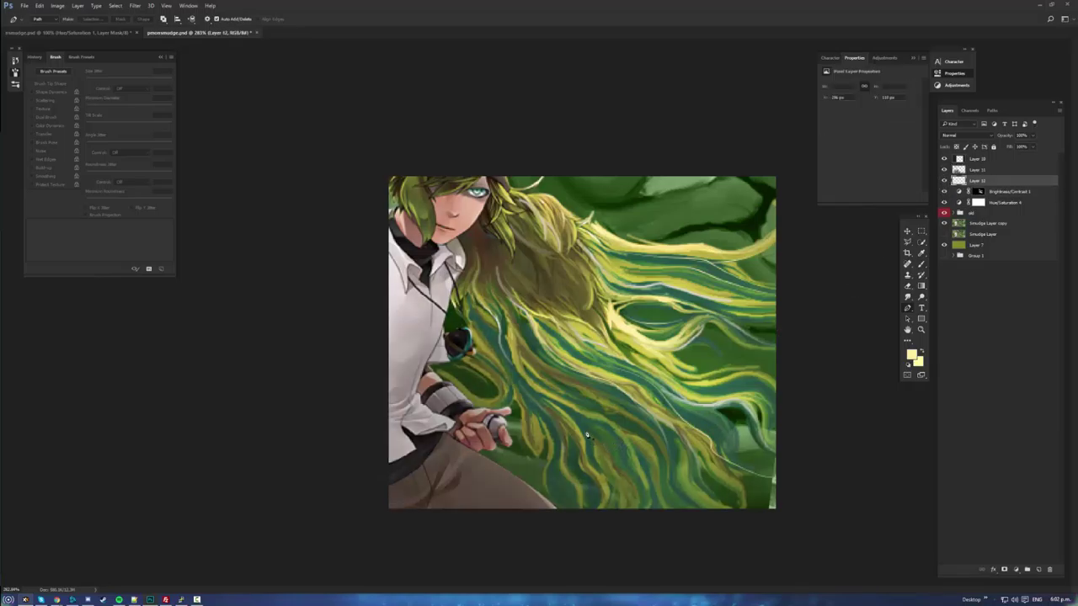
left_click(571, 412)
left_click_drag(628, 460, 634, 479)
right_click(619, 522)
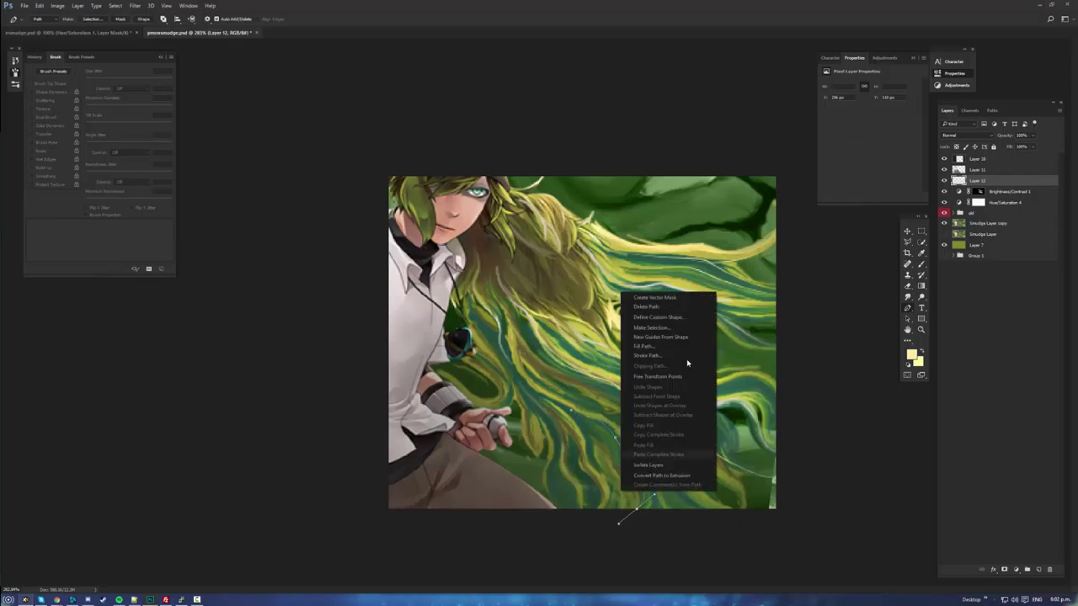
left_click(669, 359)
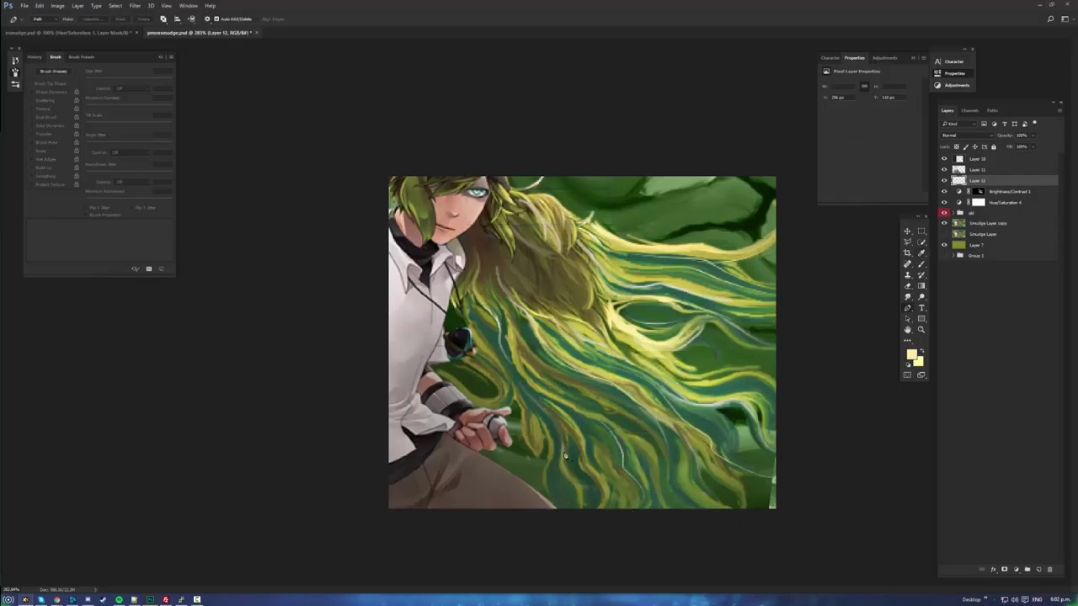
- Stroke another downward-curving path in the lower tendrils, starting just beside the figure's hand
left_click(551, 404)
left_click_drag(588, 452, 580, 523)
right_click(591, 499)
left_click(643, 361)
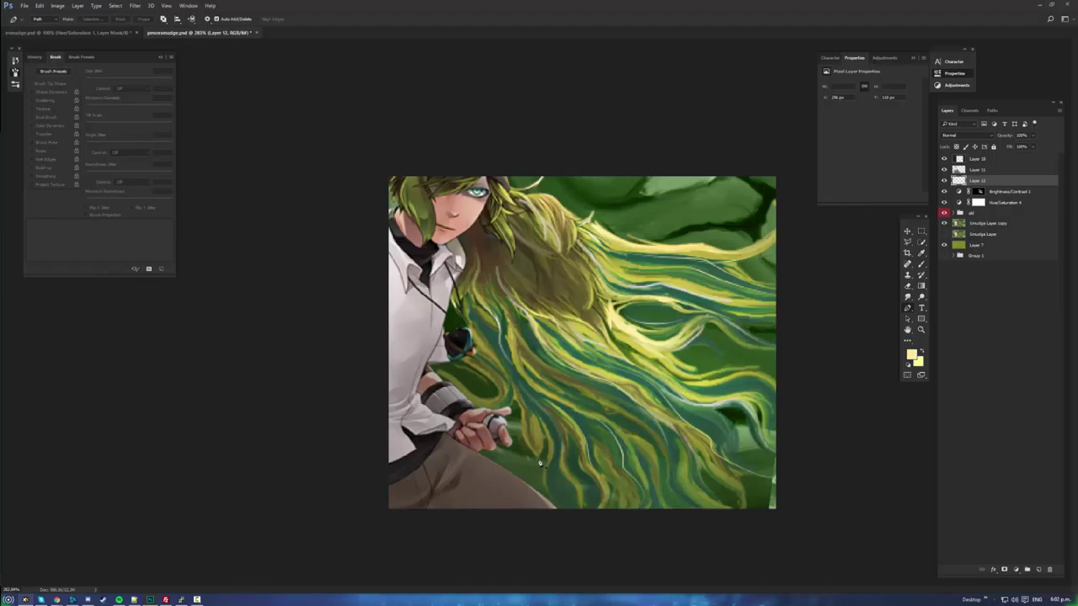
- Draw a path down the tendrils closest to the figure's hand and stroke it as a thin pale strand
left_click(515, 371)
left_click_drag(529, 401, 546, 486)
right_click(553, 492)
left_click(589, 351)
- Add a new layer above the strand layer and dab tiny pale yellow specks over the lower tendrils
left_click(1004, 173)
left_click(997, 191)
left_click(1003, 181)
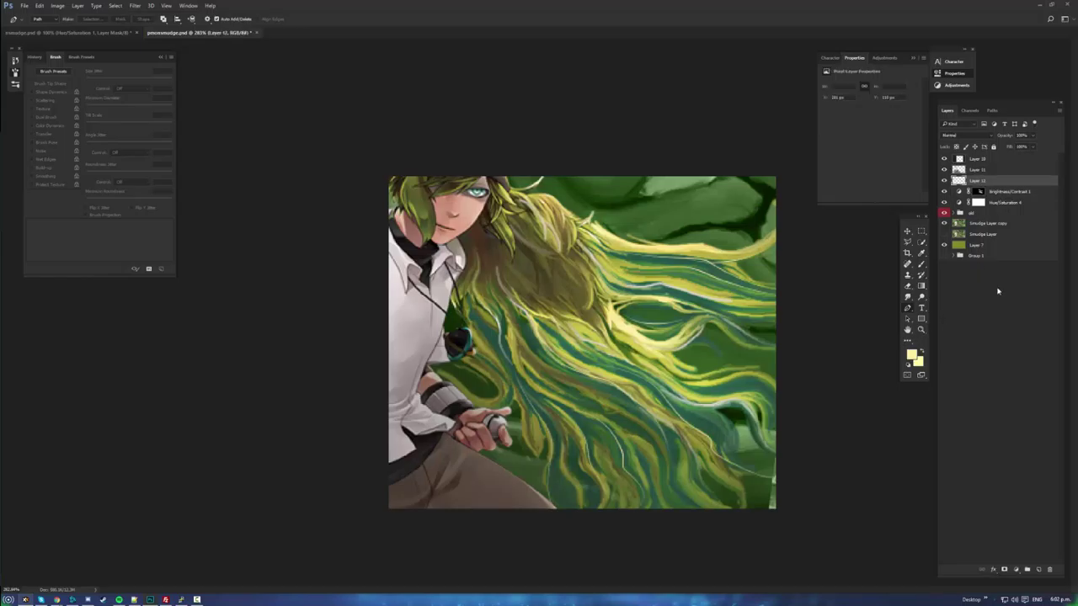
left_click(1039, 572)
key("b")
right_click(638, 409, "alt")
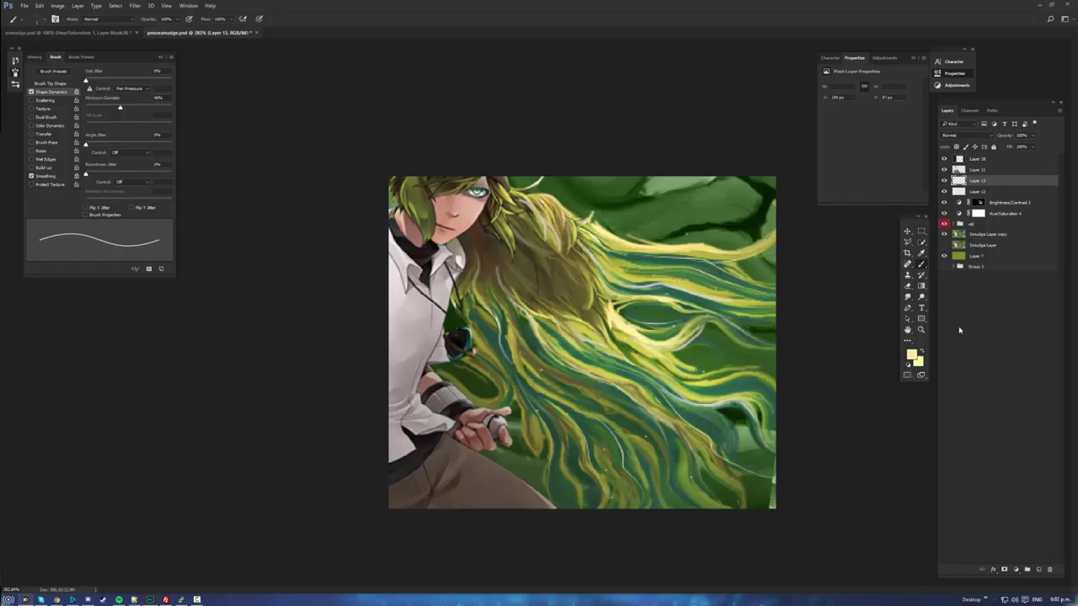
- Set the specks layer to Linear Dodge (Add) and darken it to a lightness of -63 with Hue/Saturation
left_click(972, 135)
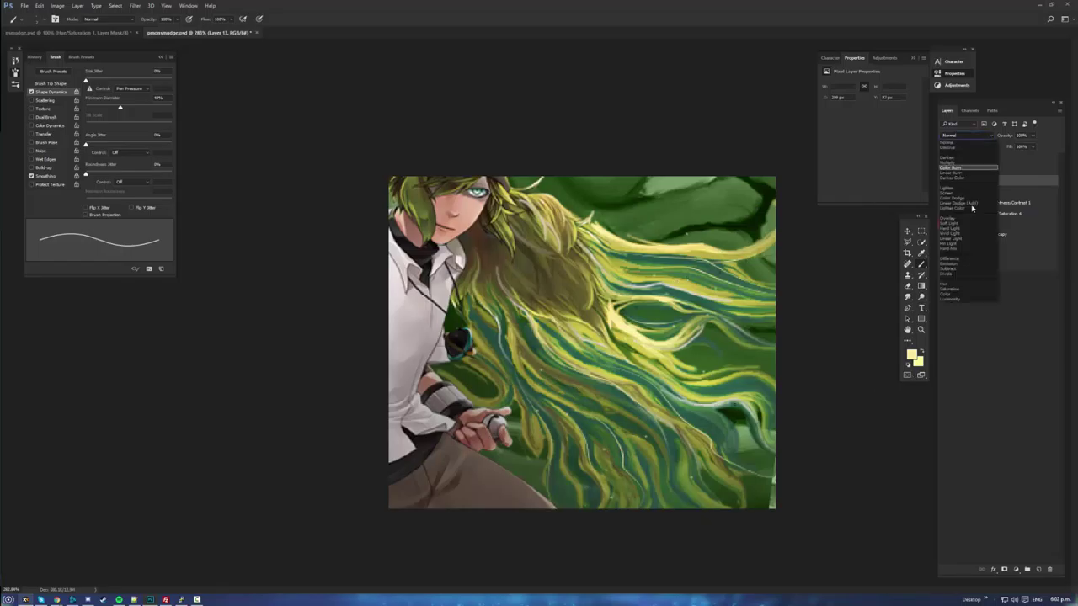
left_click(971, 213)
key("ctrl+u")
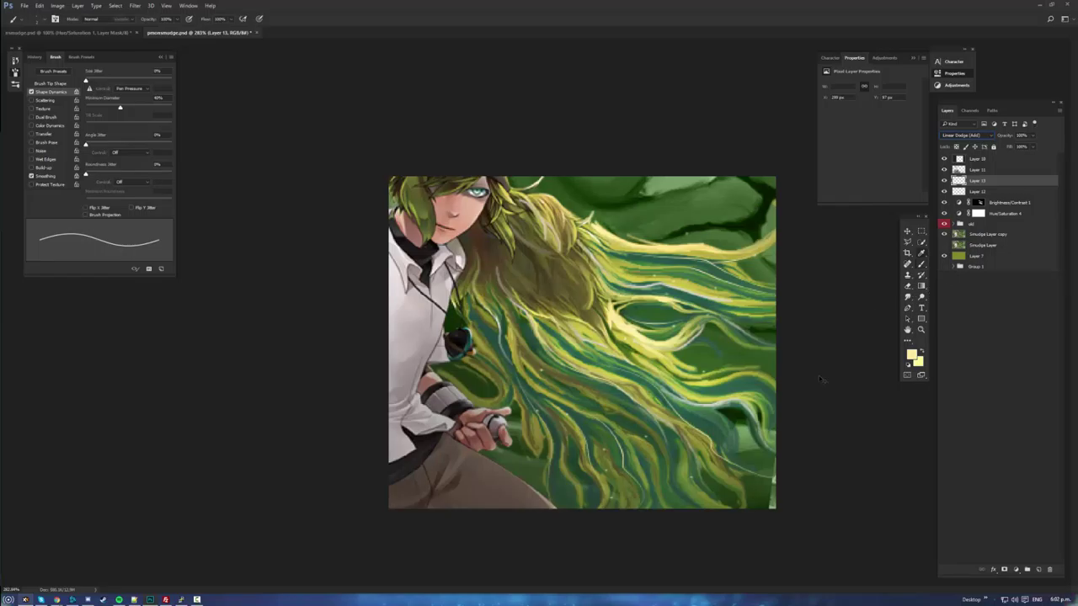
mouse_move(791, 290)
left_mouse_down()
mouse_move(823, 297)
mouse_move(768, 302)
mouse_move(780, 301)
left_mouse_up()
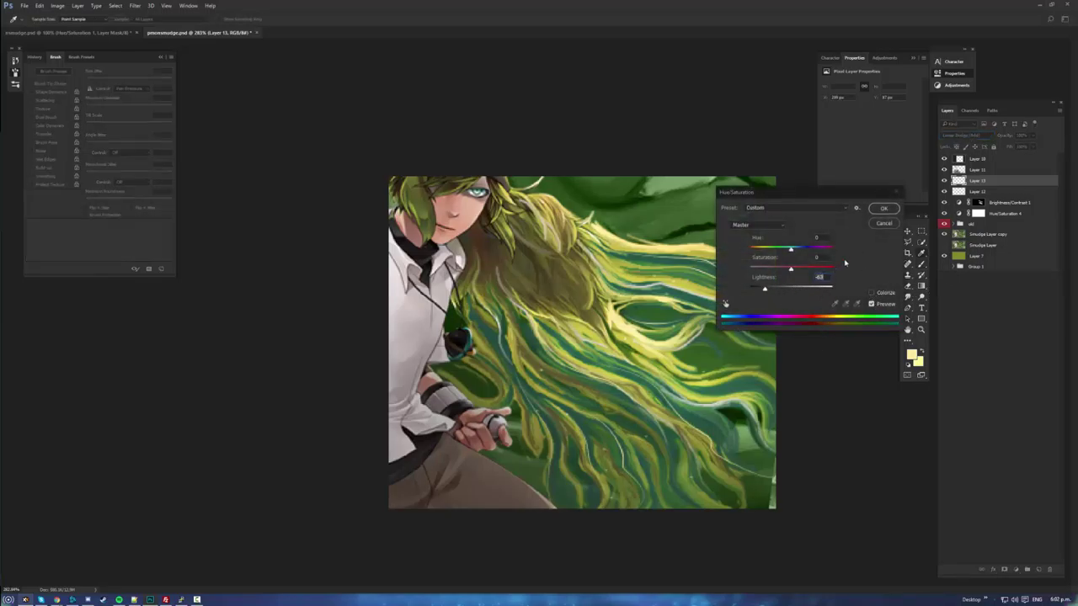
left_click(885, 209)
- Reduce the specks layer's opacity and toggle its visibility at 100% zoom to compare the effect
left_click(1034, 136)
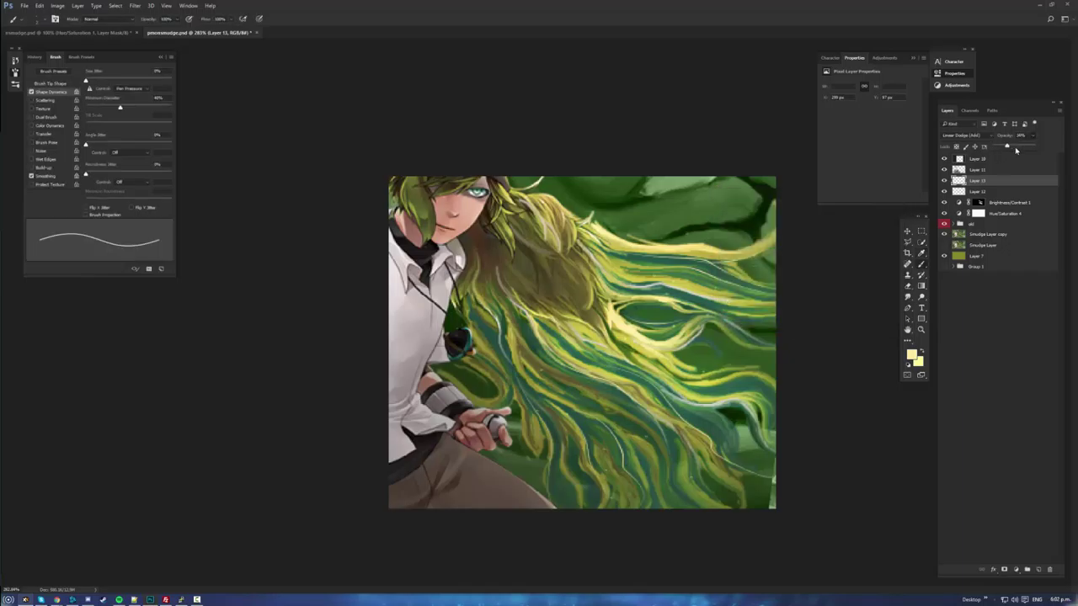
left_click_drag(1018, 150, 1020, 151)
double_click(921, 331)
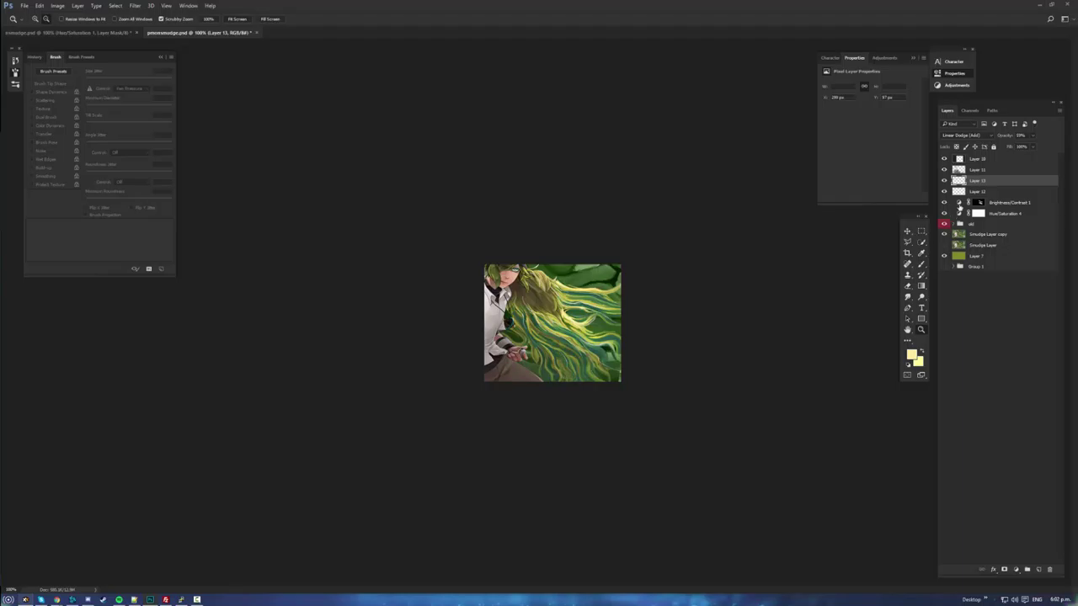
left_click(944, 182)
left_click(944, 183)
key("v")
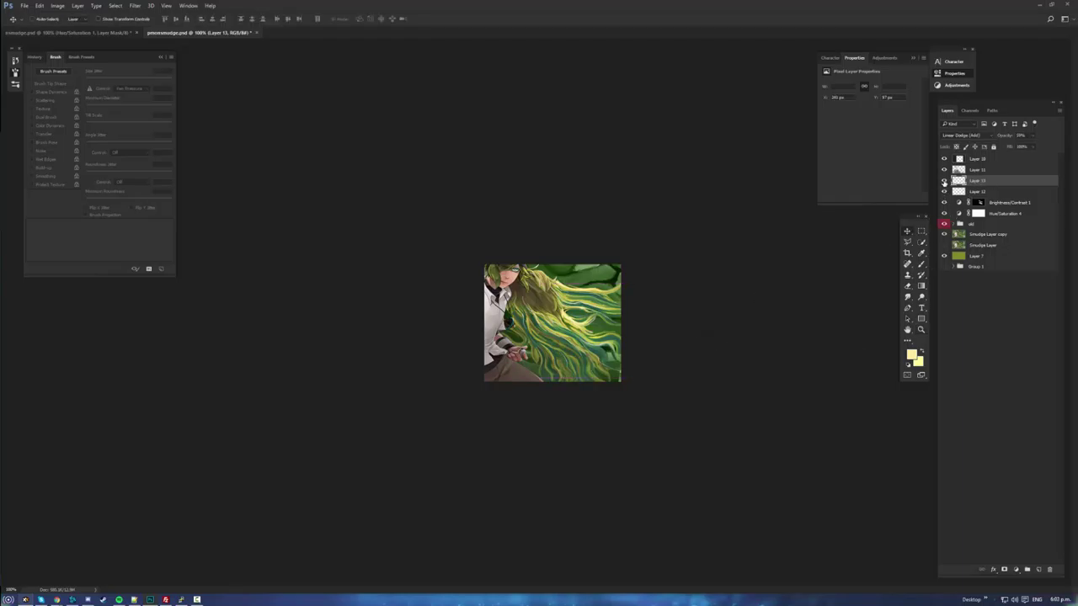
left_click(944, 183)
left_click(944, 183)
- Stamp the visible layers into a new layer above the shading layer and reapply the last sharpening filter
left_click(991, 169)
key("ctrl+alt+shift+e")
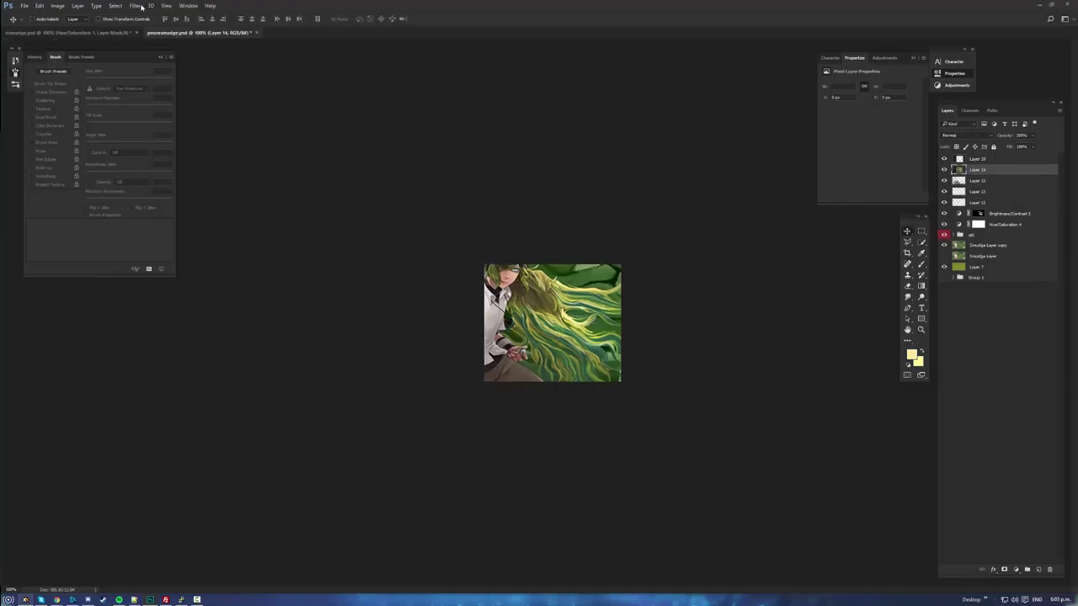
left_click(135, 6)
left_click(202, 15)
- Add a mask to the sharpened layer and soften the sharpening over the figure and hair with a soft black brush at 70% opacity
left_click(1004, 571)
key("b")
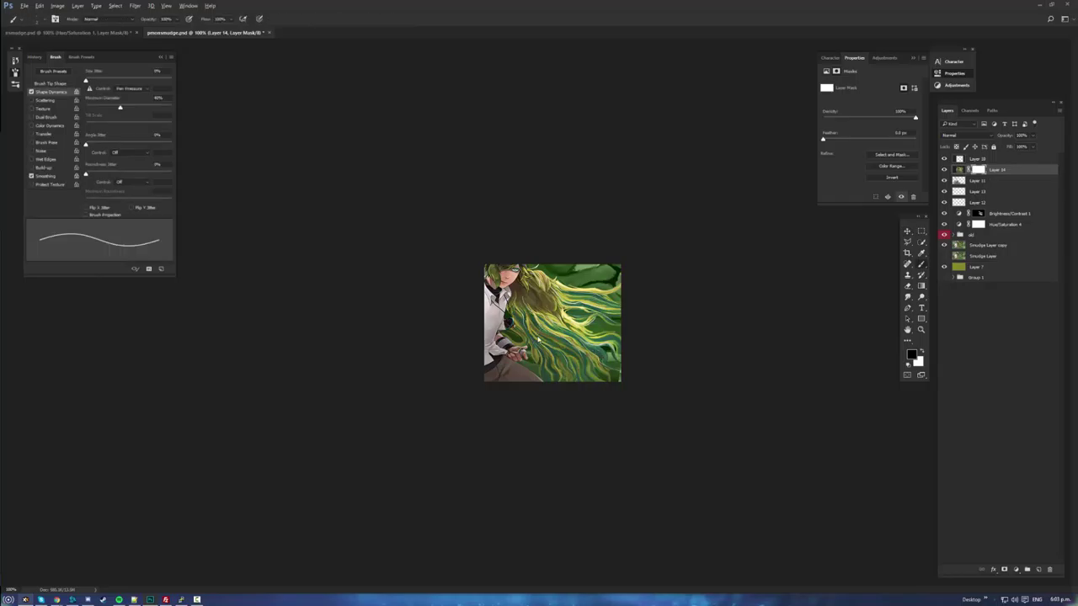
left_click_drag(544, 362, 553, 223)
left_click_drag(539, 338, 551, 337)
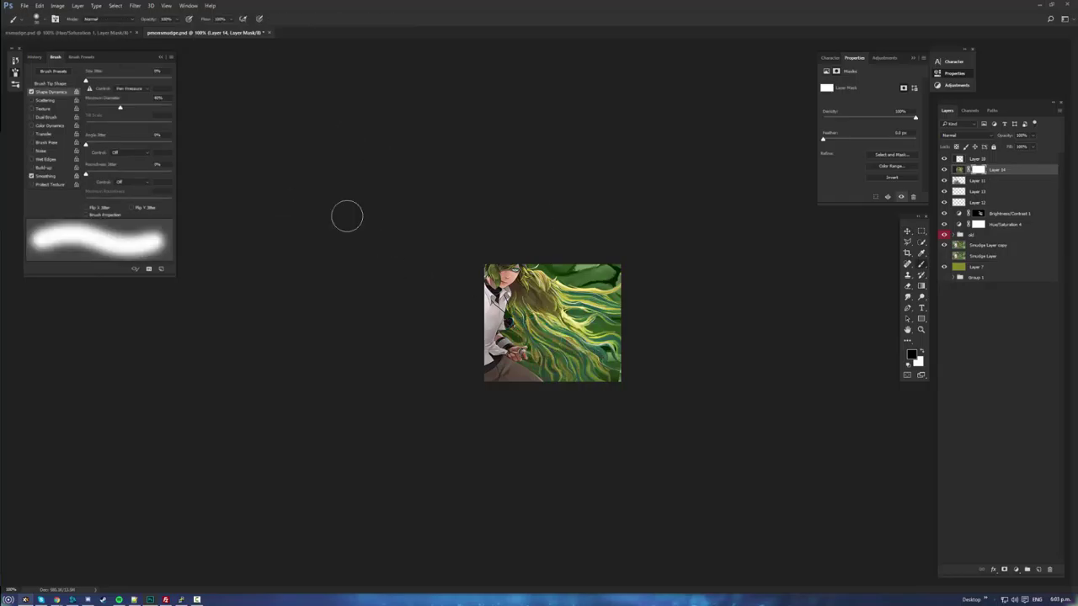
left_click(177, 19)
left_click(170, 30)
mouse_move(514, 320)
left_mouse_down()
mouse_move(524, 320)
mouse_move(506, 288)
mouse_move(500, 328)
mouse_move(518, 376)
left_mouse_up()
double_click(978, 174)
key("Escape")
mouse_move(504, 328)
left_mouse_down()
mouse_move(512, 305)
mouse_move(536, 296)
left_mouse_up()
- Add a Color Balance adjustment layer above the masked sharpened layer and shift its shadows toward blue
key("ctrl+shift+alt+n")
left_click(1016, 569)
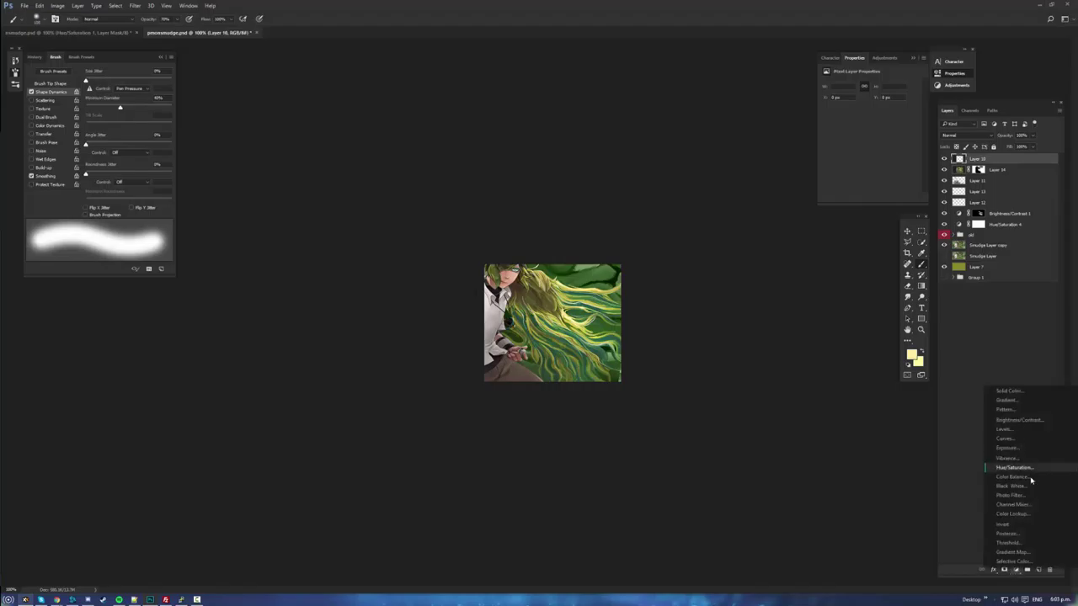
left_click(1015, 477)
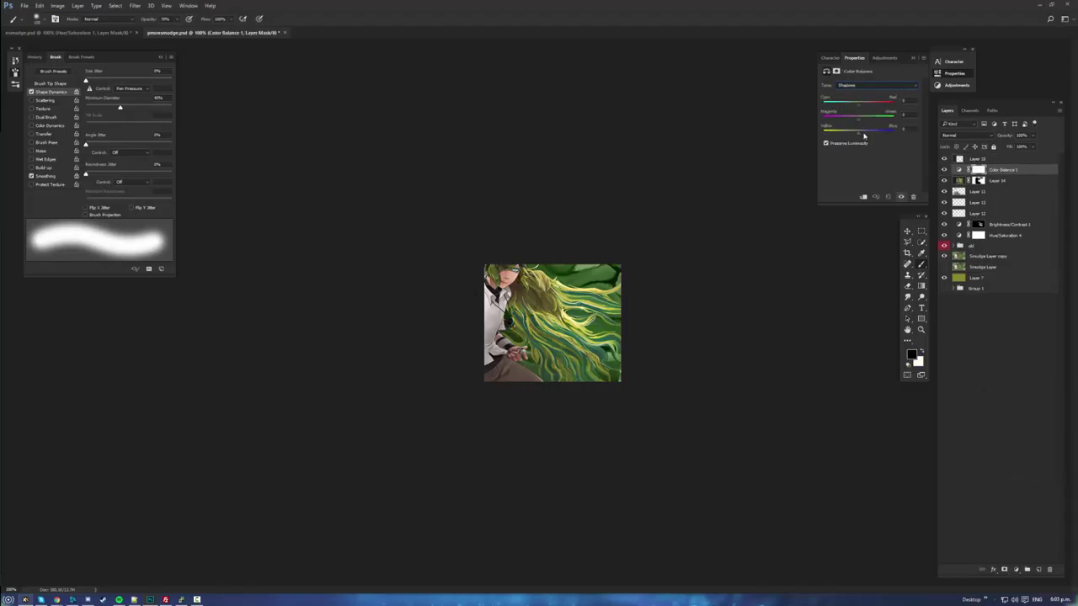
left_click_drag(864, 135, 868, 136)
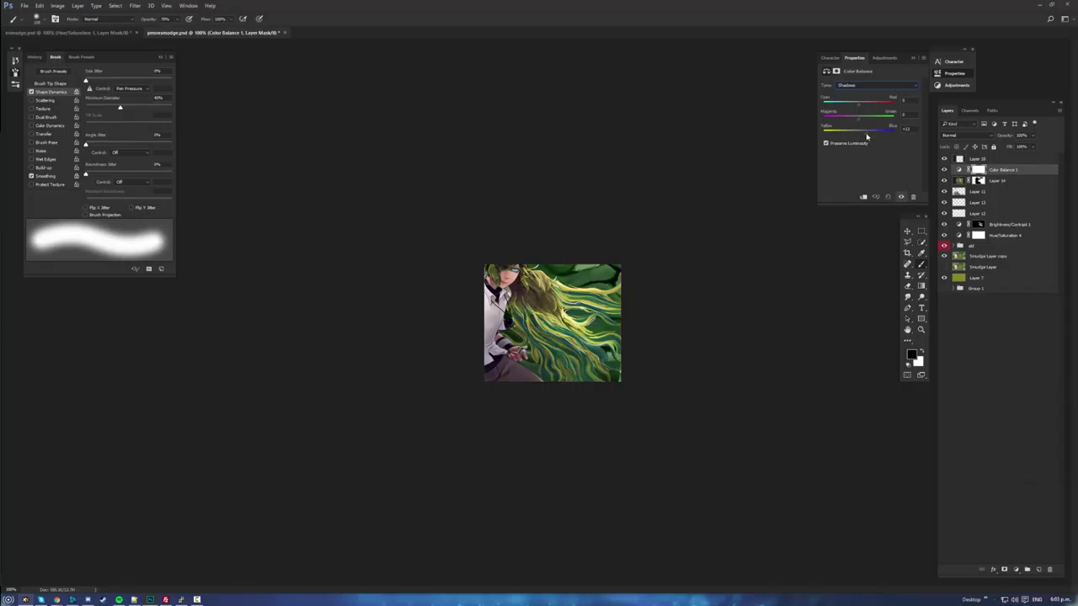
- Shift the Color Balance midtones slightly toward green (+5) and yellow
left_click(860, 86)
left_click(859, 96)
left_click_drag(855, 136, 858, 137)
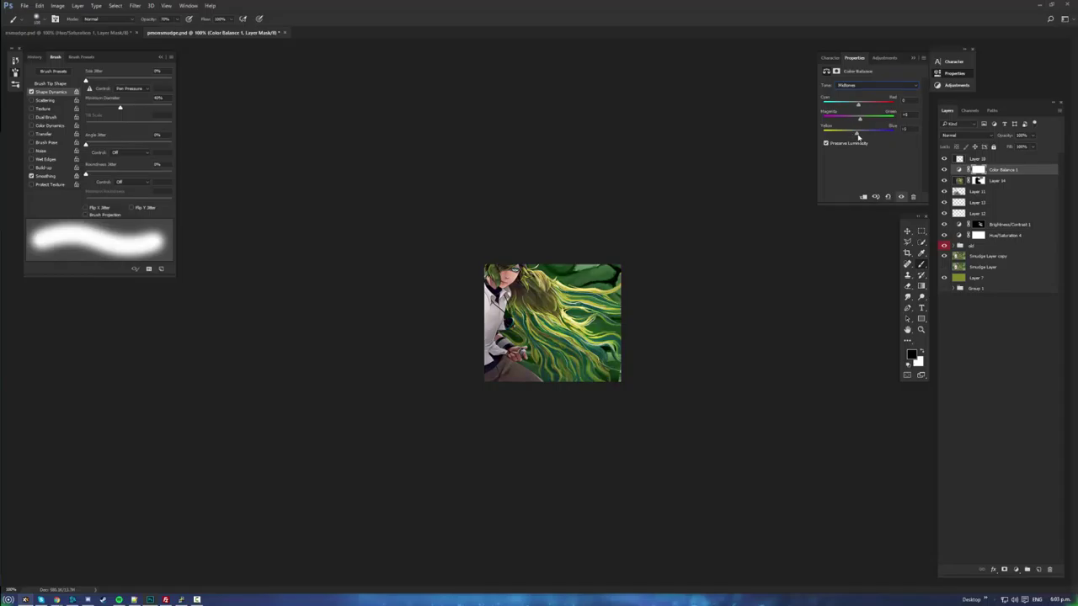
- Shift the Color Balance highlights toward red by +13 and toggle the adjustment layer's visibility to compare the effect
left_click(865, 88)
left_click(858, 106)
left_click_drag(859, 104, 864, 111)
left_click(944, 171)
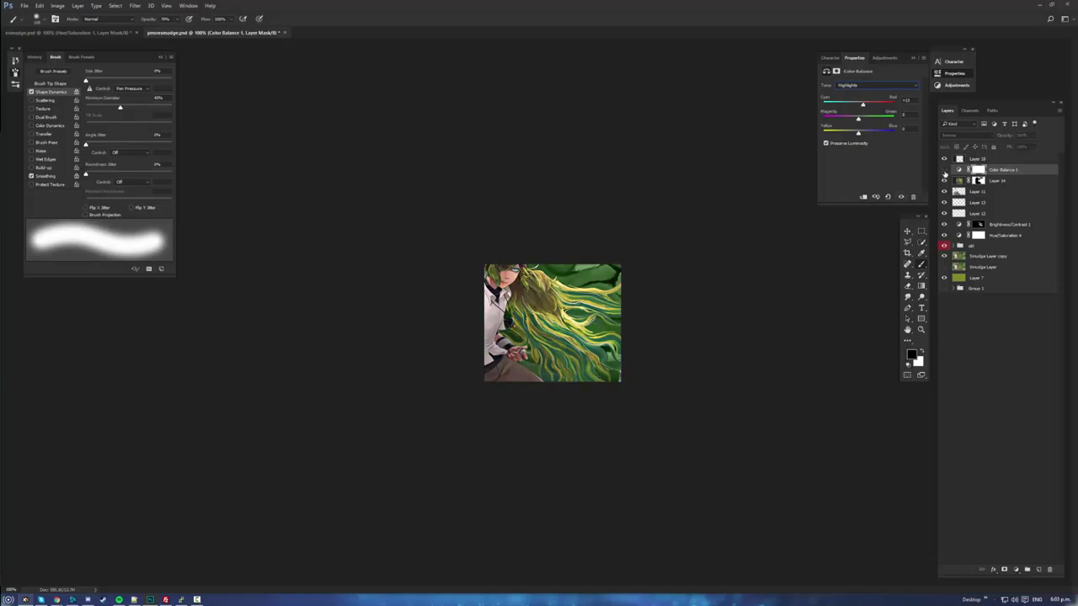
left_click(944, 171)
left_click(1013, 169)
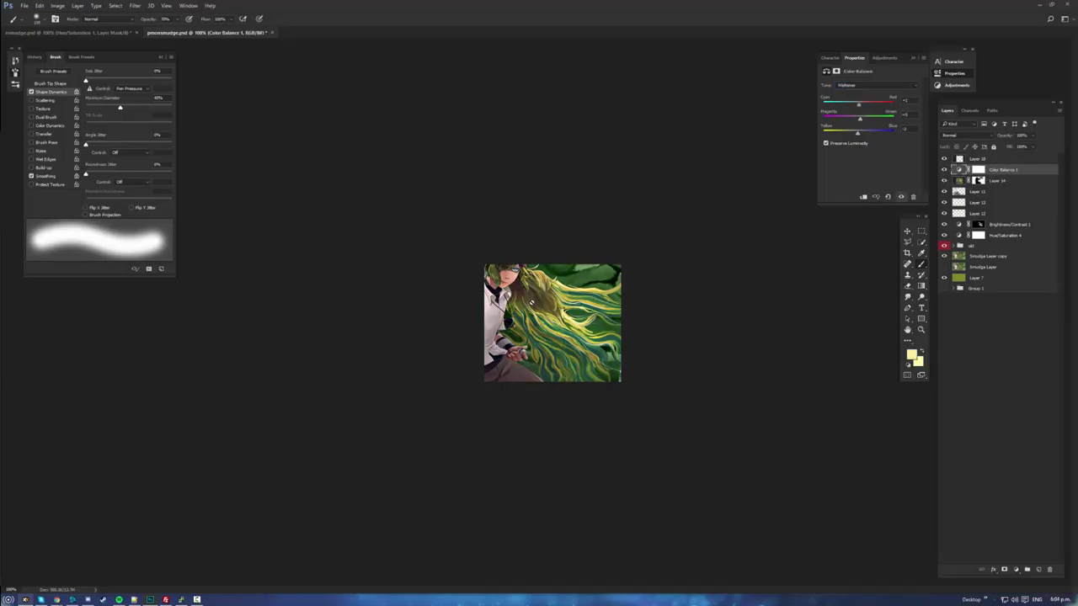
- Save the document as a new PSD in the PSDs folder, adding a prefix to the current file name
key("v")
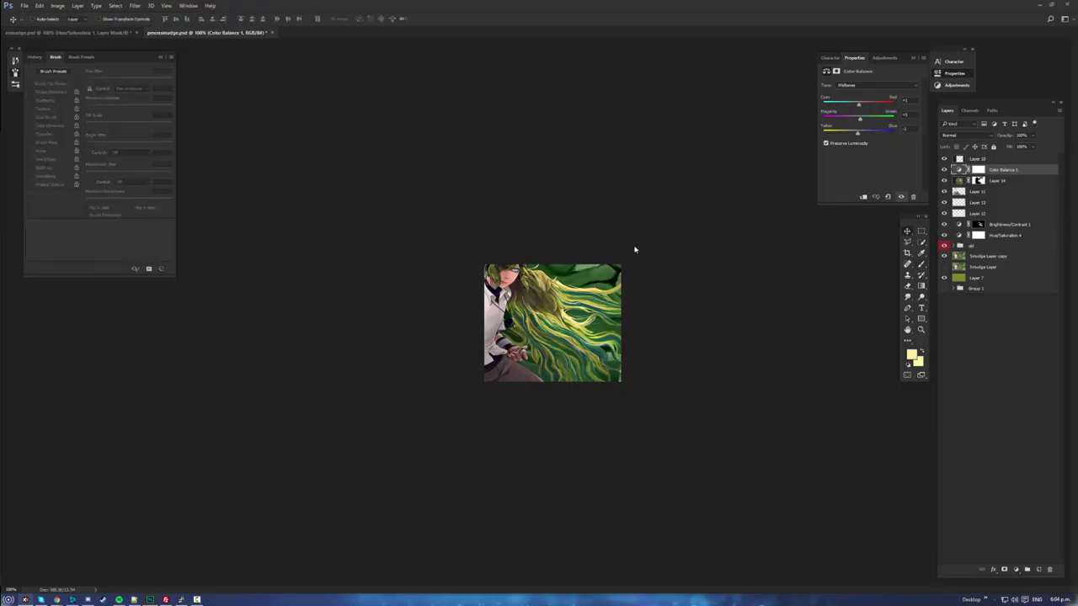
key("ctrl+shift+s")
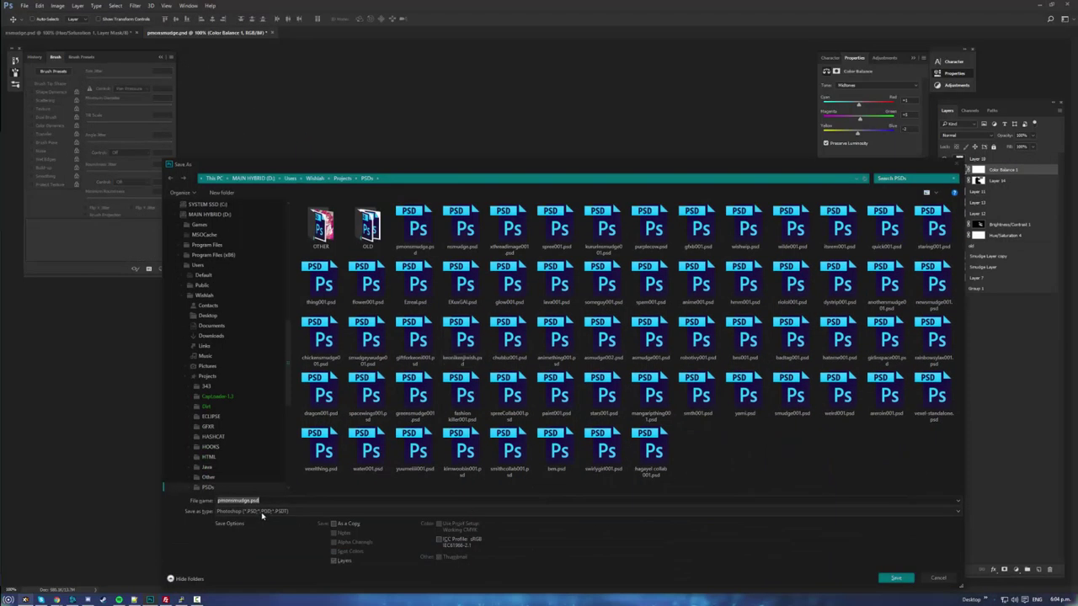
key("Home")
type("enter")
key("Return")
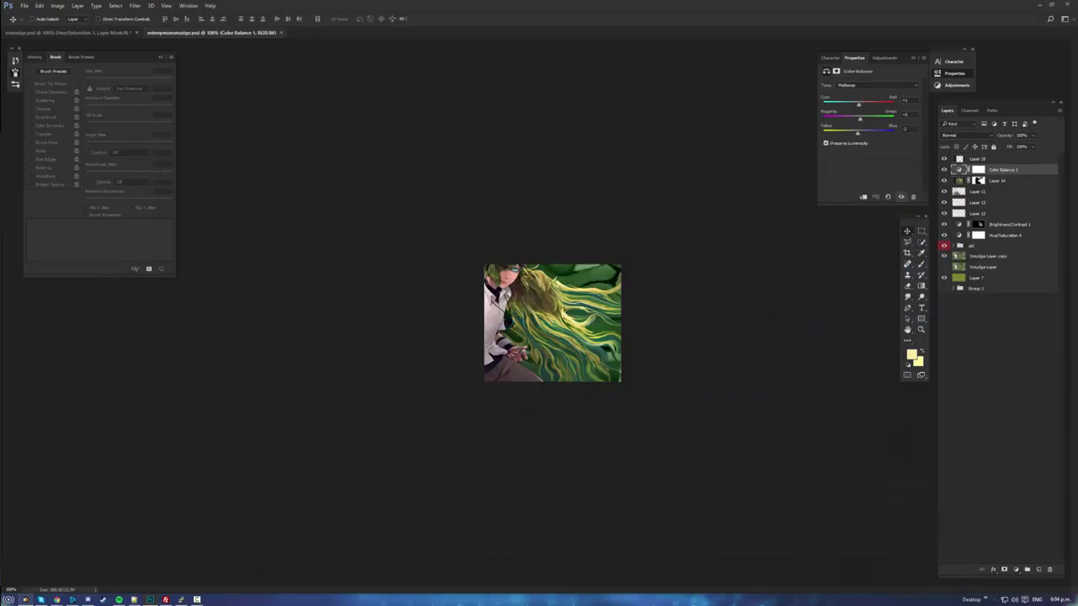